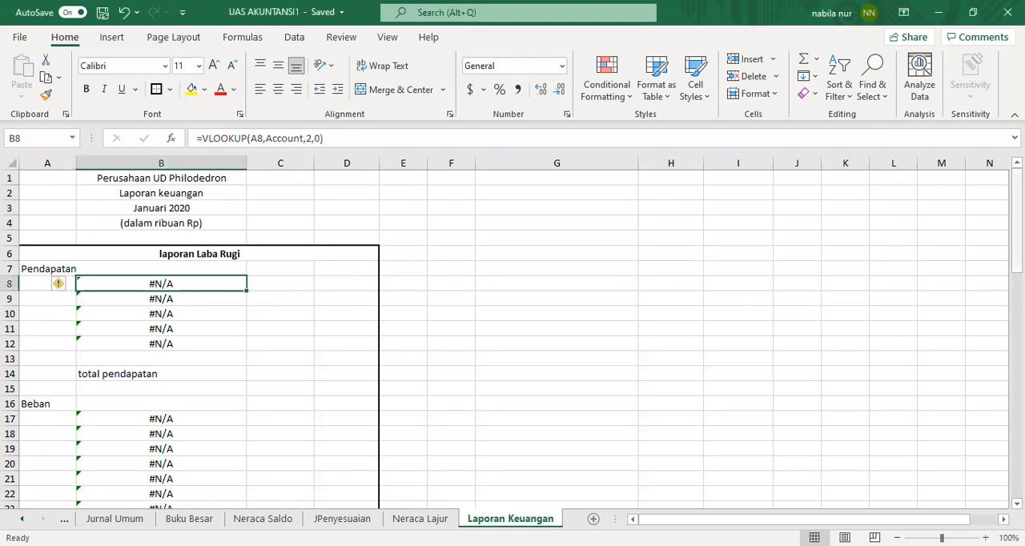
Step: Examine the VLOOKUP formula in B8 of the income statement and the account list on the Neraca Lajur sheet
{"action": "scroll", "coordinate": [513, 336], "scroll_direction": "down", "scroll_amount": 10}
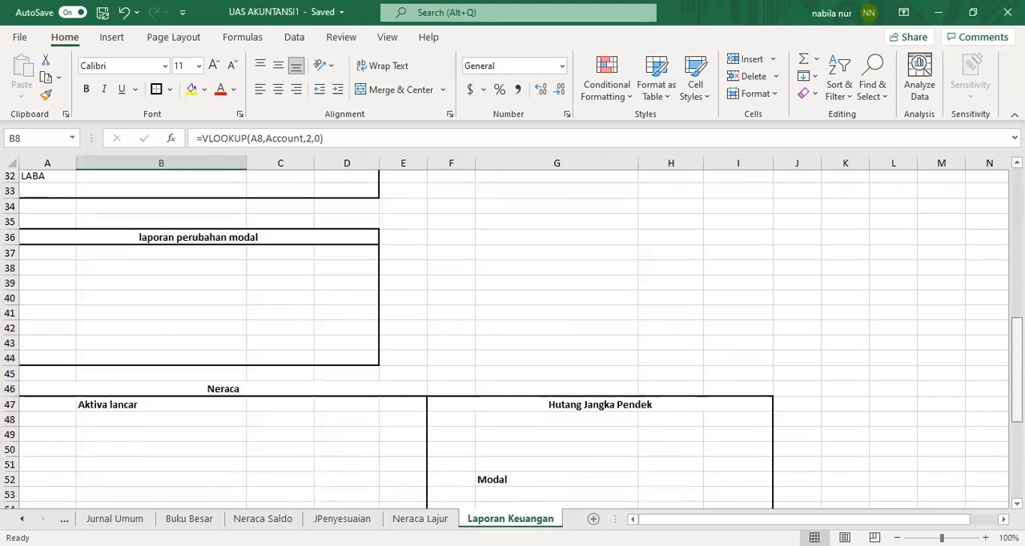
{"action": "scroll", "coordinate": [513, 337], "scroll_direction": "up", "scroll_amount": 10}
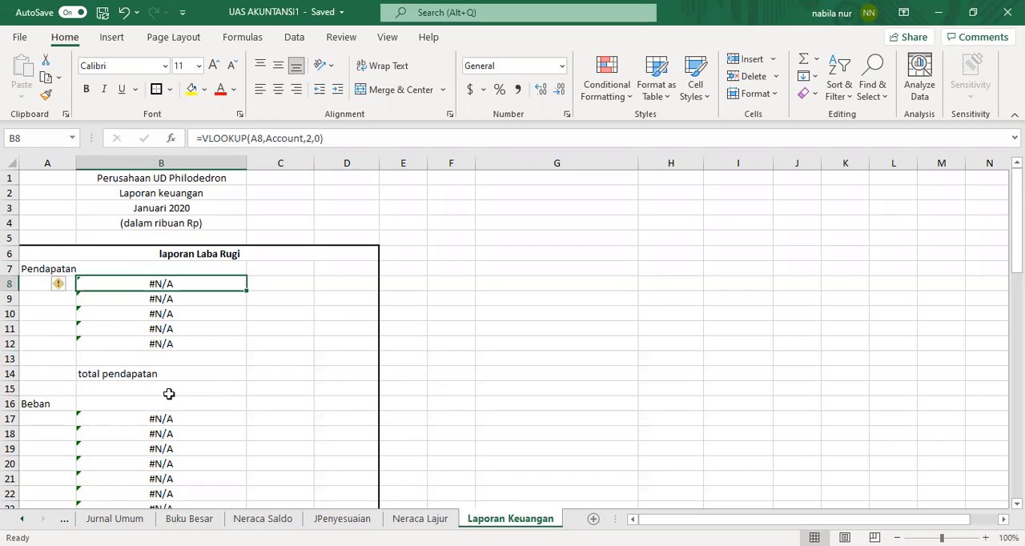
{"action": "left_click", "coordinate": [67, 300]}
{"action": "left_click", "coordinate": [128, 285]}
{"action": "double_click", "coordinate": [214, 285]}
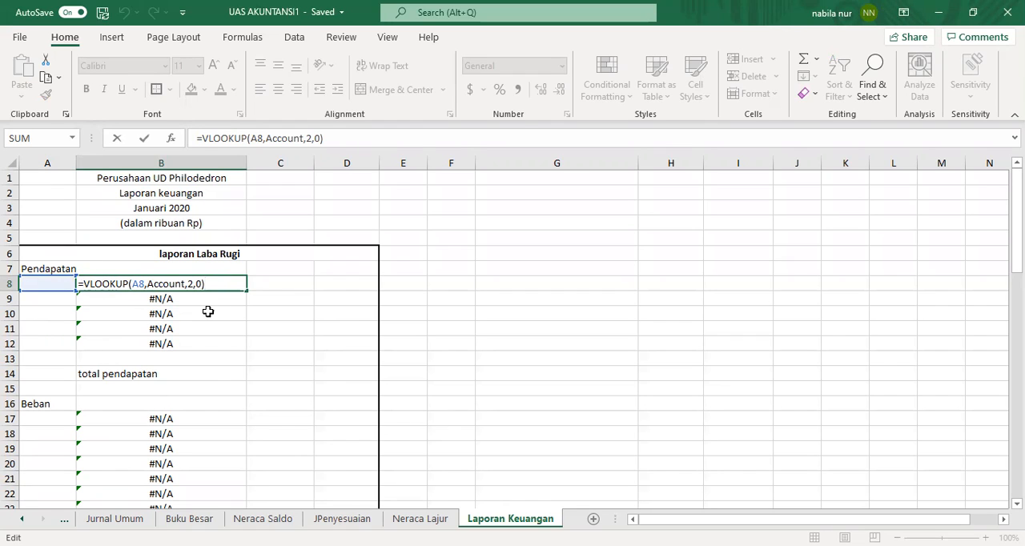
{"action": "left_click", "coordinate": [266, 299]}
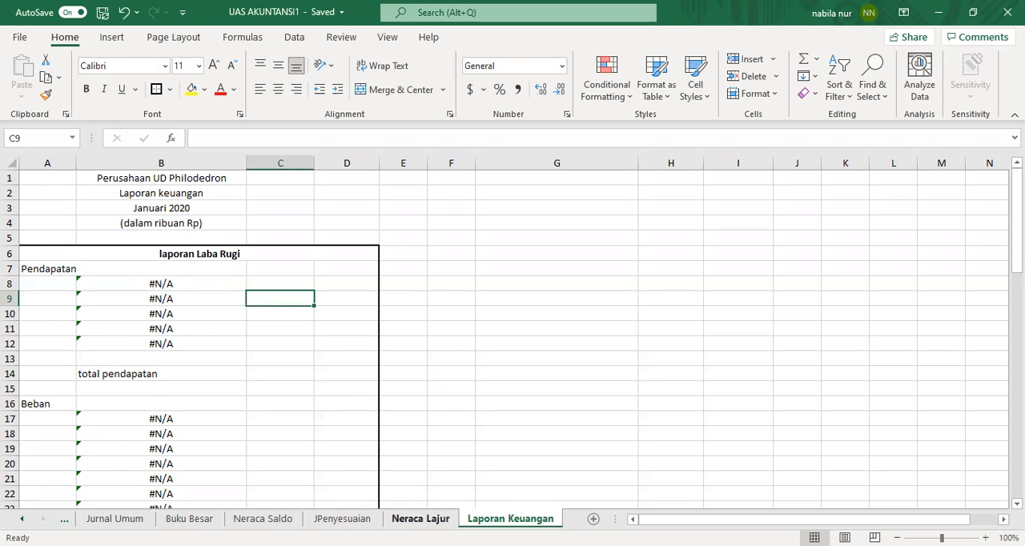
{"action": "left_click", "coordinate": [421, 519]}
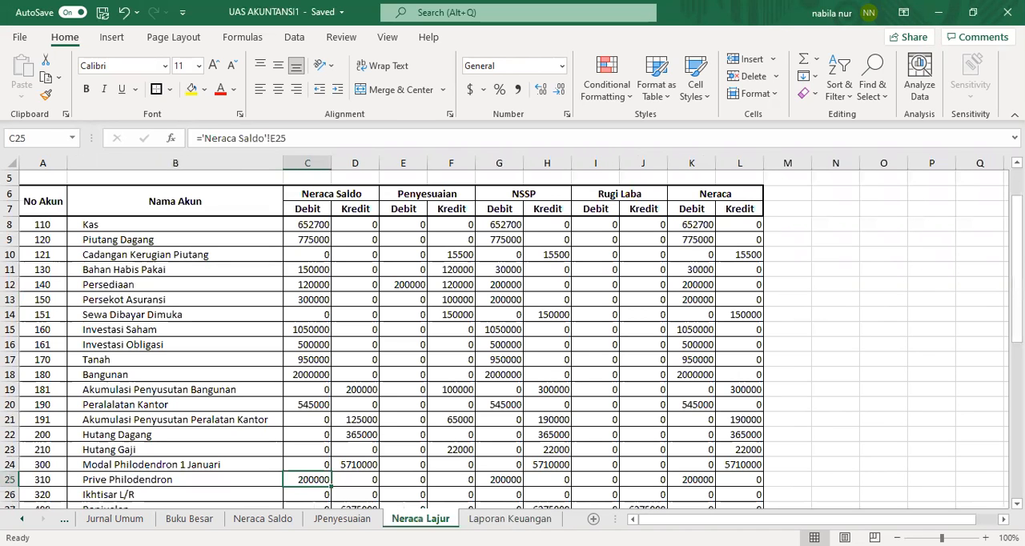
{"action": "left_click", "coordinate": [511, 519]}
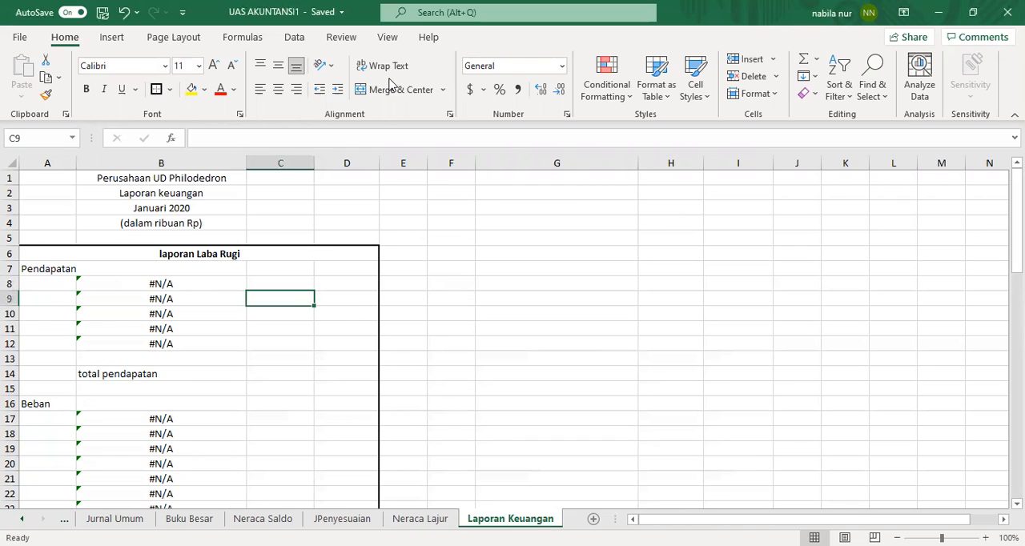
{"action": "key", "text": "alt+Tab"}
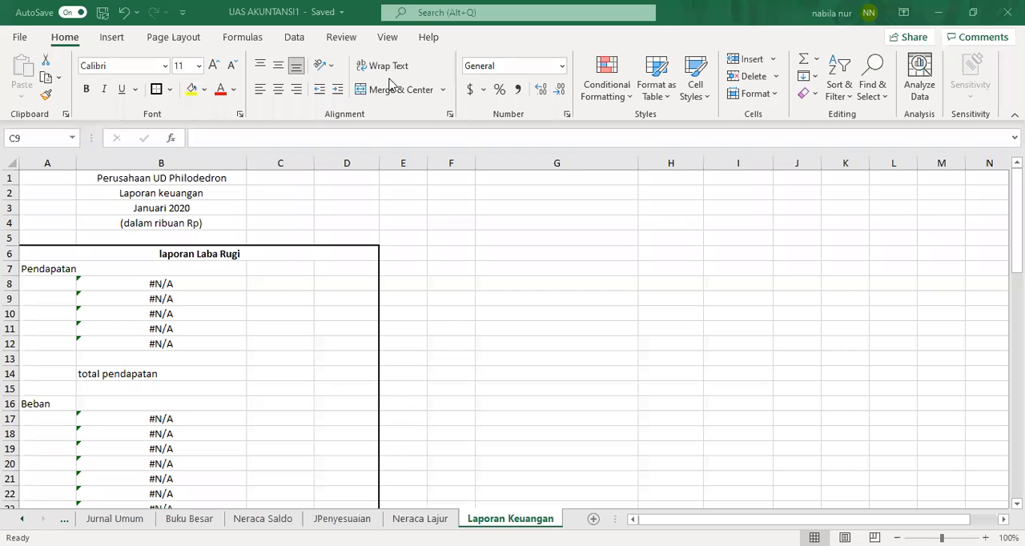
Step: Enter account number 400 in cell A8 under Pendapatan
{"action": "left_click", "coordinate": [55, 279]}
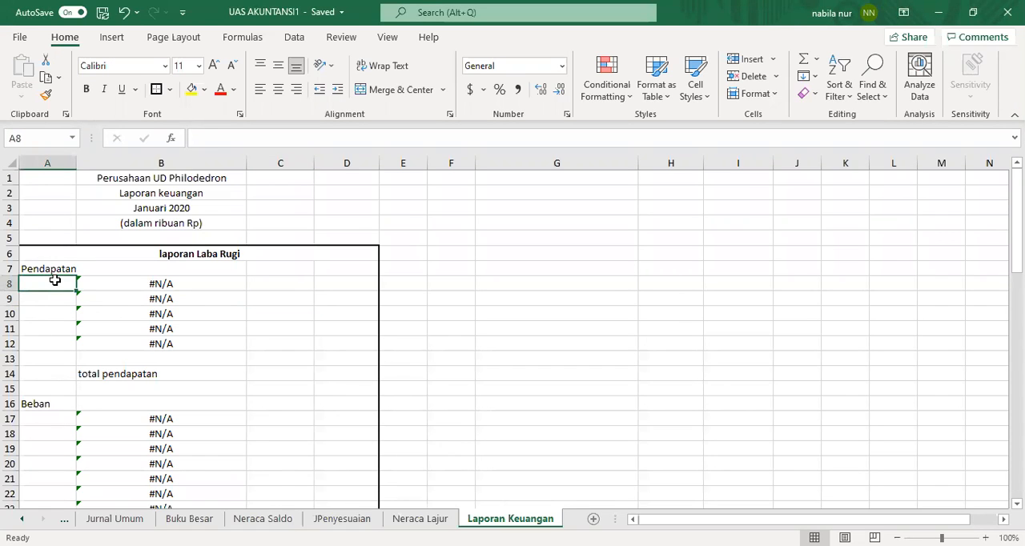
{"action": "type", "text": "400"}
{"action": "key", "text": "Return"}
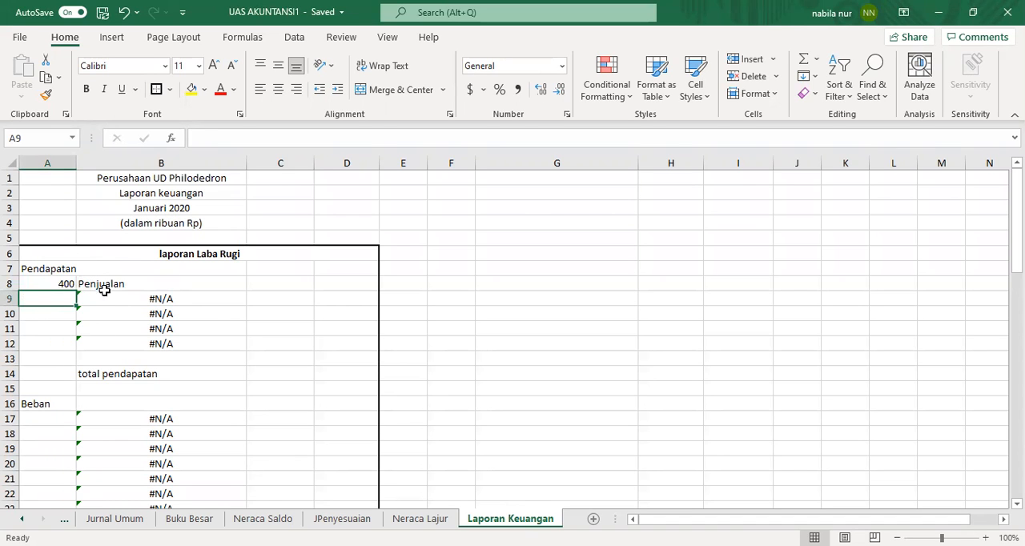
Step: Copy the Penjualan credit balance from Neraca Lajur D27 and paste it as a link into C8
{"action": "left_click", "coordinate": [421, 519]}
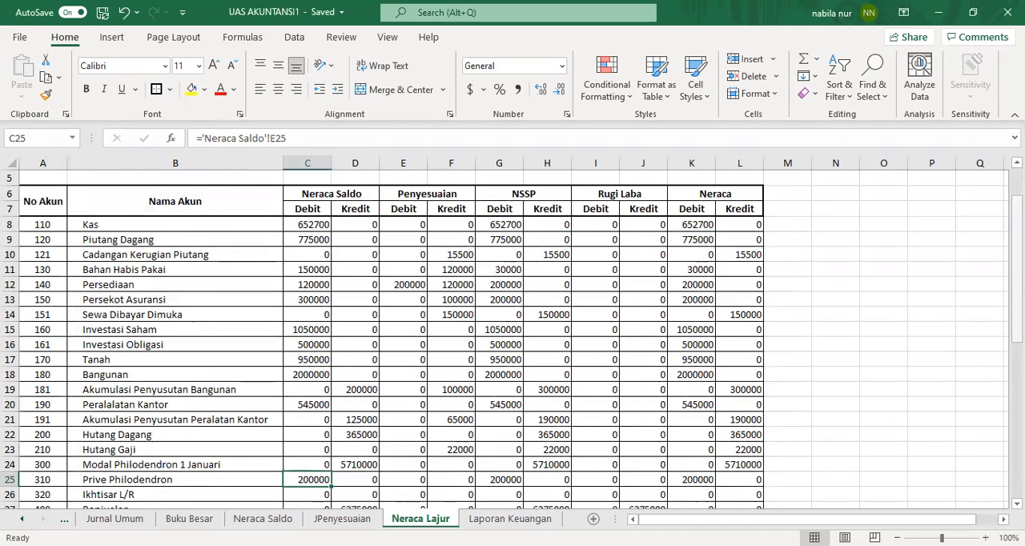
{"action": "scroll", "coordinate": [423, 419], "scroll_direction": "down", "scroll_amount": 2}
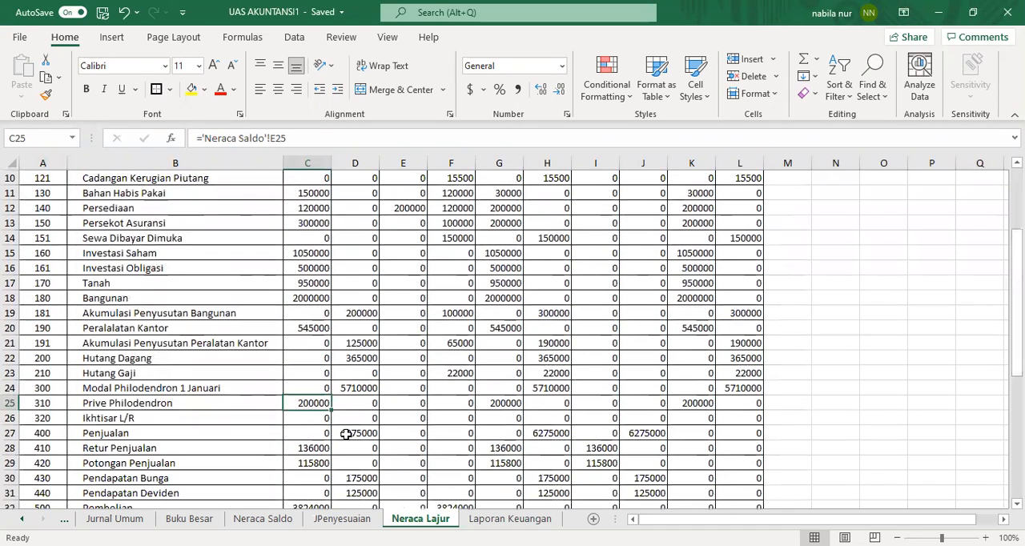
{"action": "left_click", "coordinate": [359, 435]}
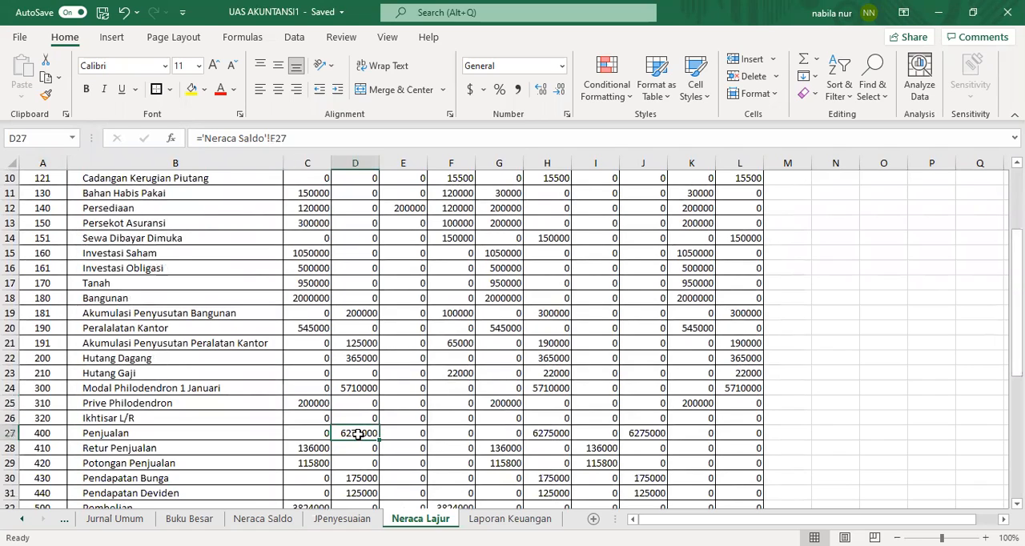
{"action": "right_click", "coordinate": [358, 434]}
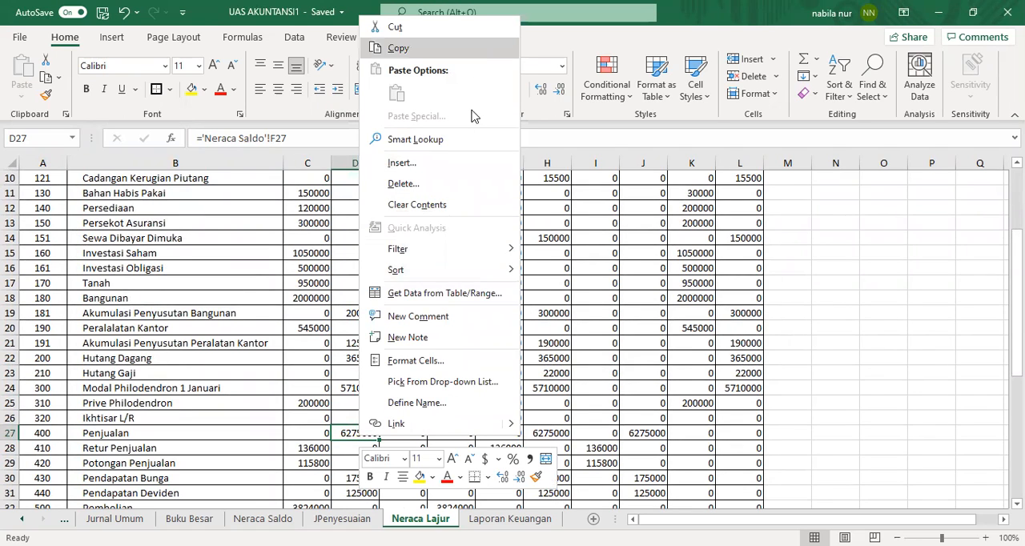
{"action": "left_click", "coordinate": [473, 50]}
{"action": "left_click", "coordinate": [511, 519]}
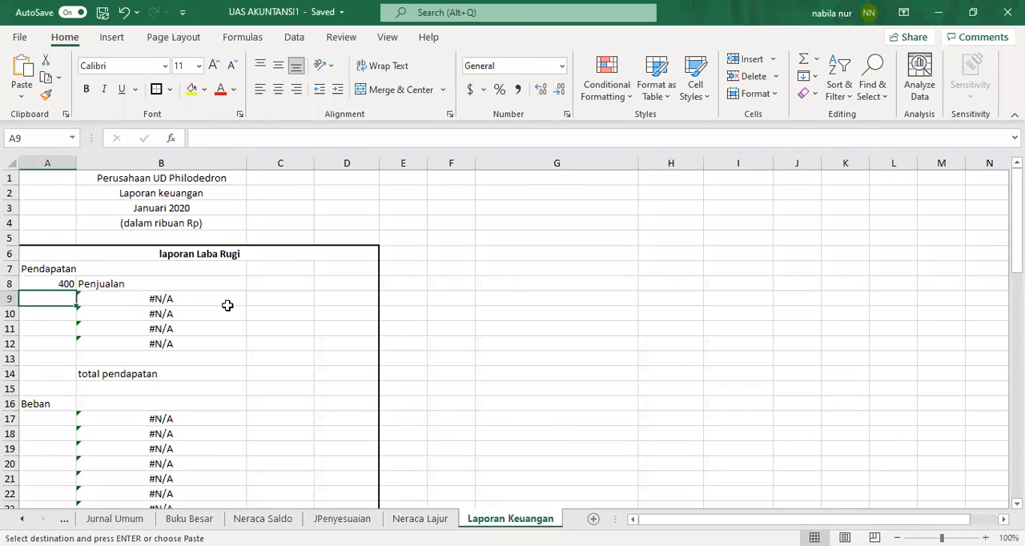
{"action": "left_click", "coordinate": [272, 286]}
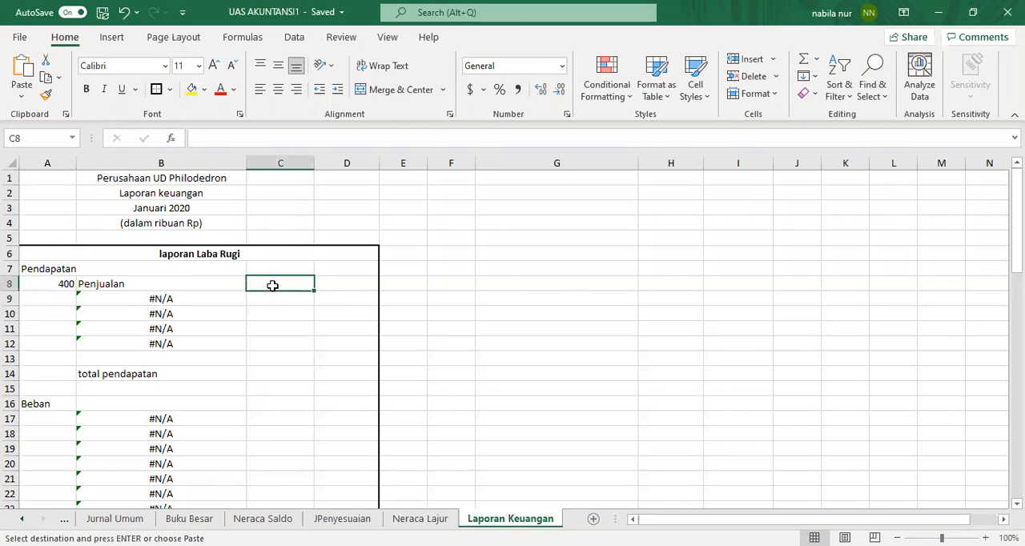
{"action": "right_click", "coordinate": [273, 292]}
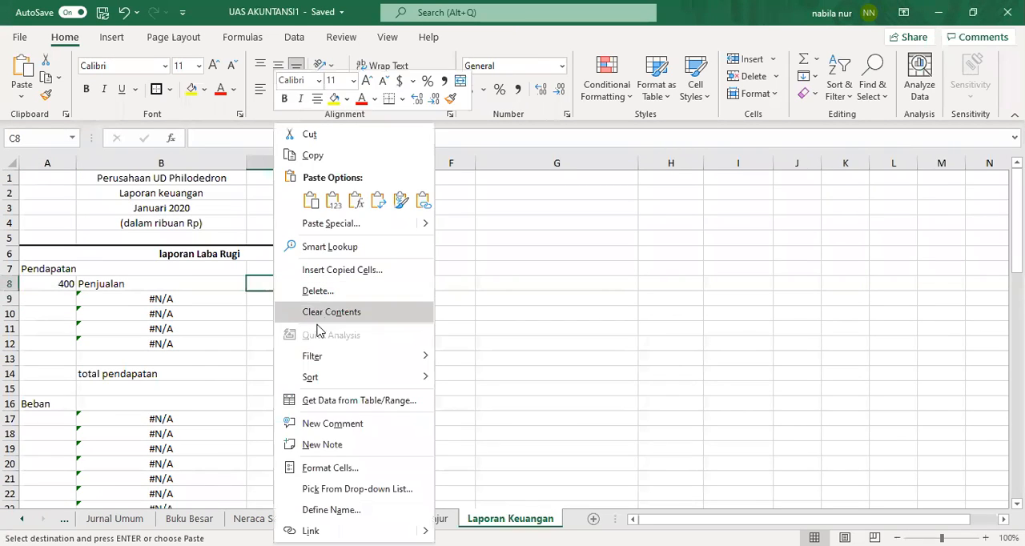
{"action": "left_click", "coordinate": [326, 224]}
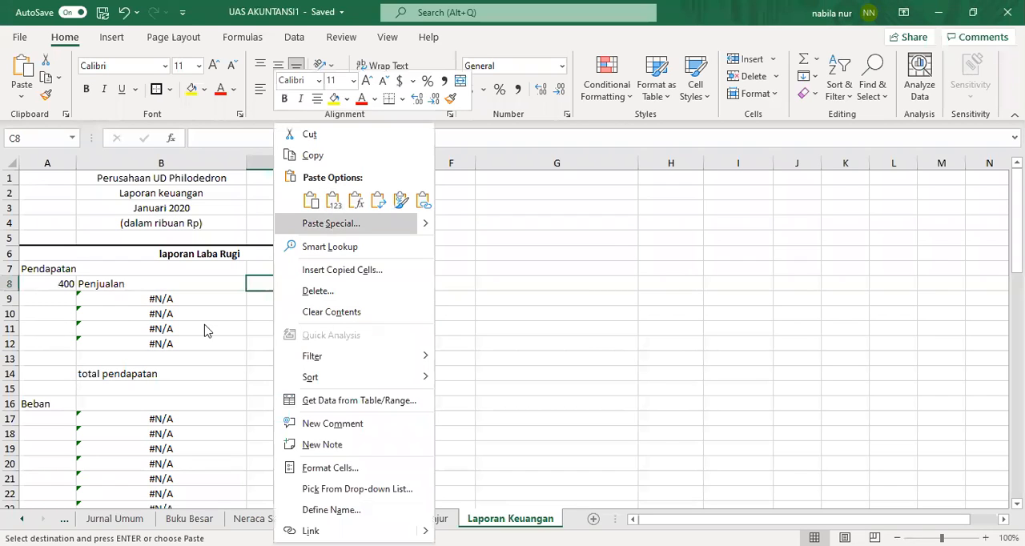
{"action": "left_click", "coordinate": [207, 319]}
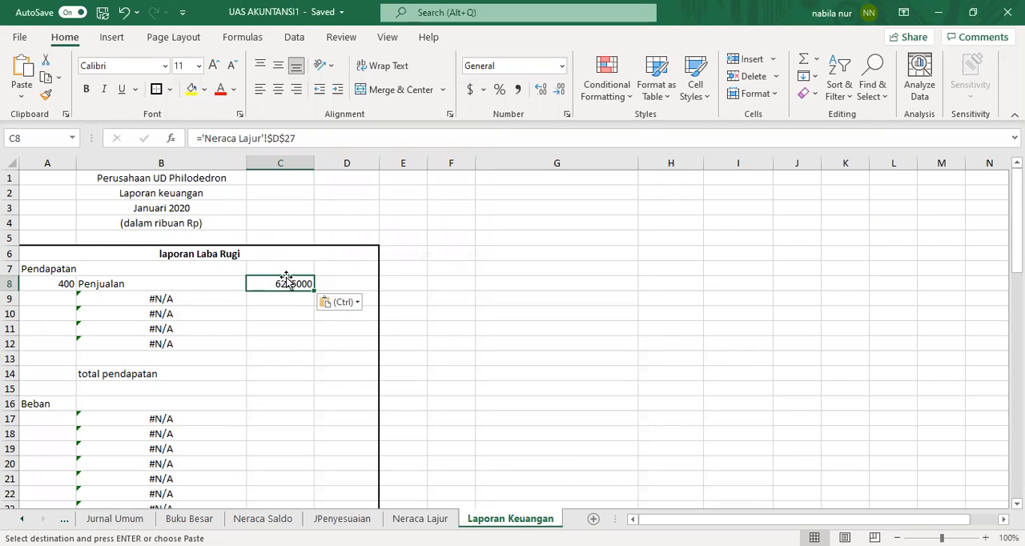
Step: Copy account numbers 410 to 440 from the Neraca Lajur sheet and paste them into A9:A12
{"action": "left_click", "coordinate": [64, 298]}
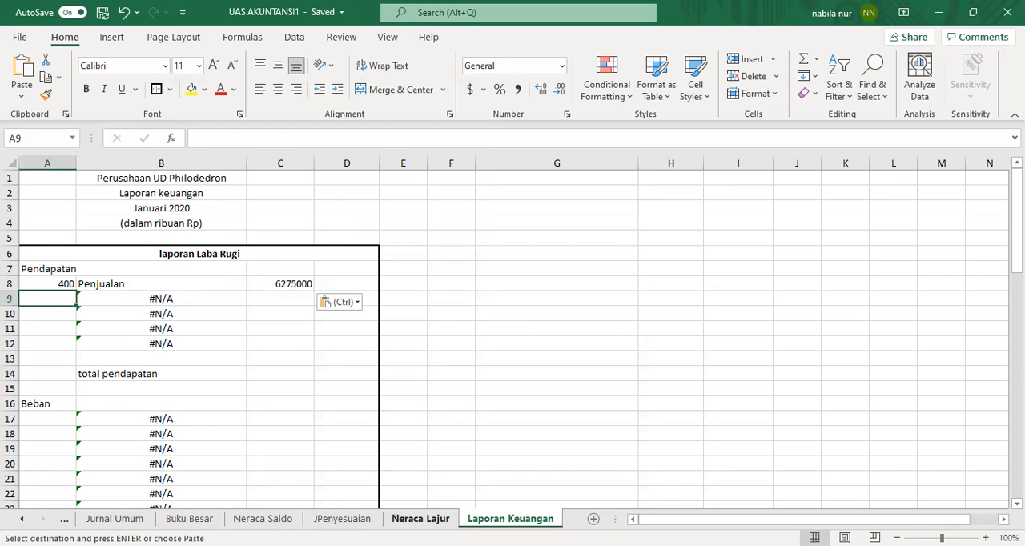
{"action": "left_click", "coordinate": [421, 519]}
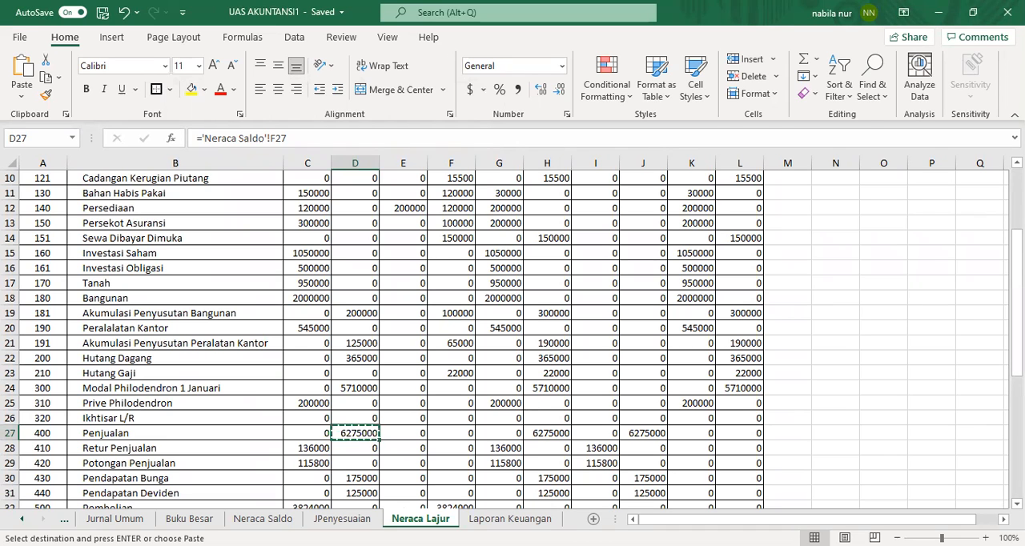
{"action": "scroll", "coordinate": [513, 337], "scroll_direction": "down", "scroll_amount": 2}
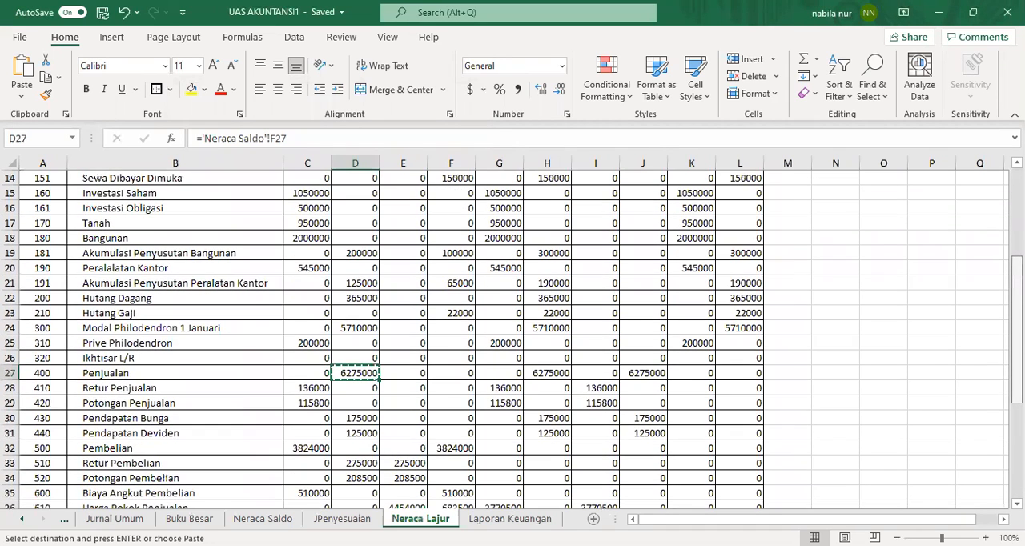
{"action": "left_click", "coordinate": [102, 375]}
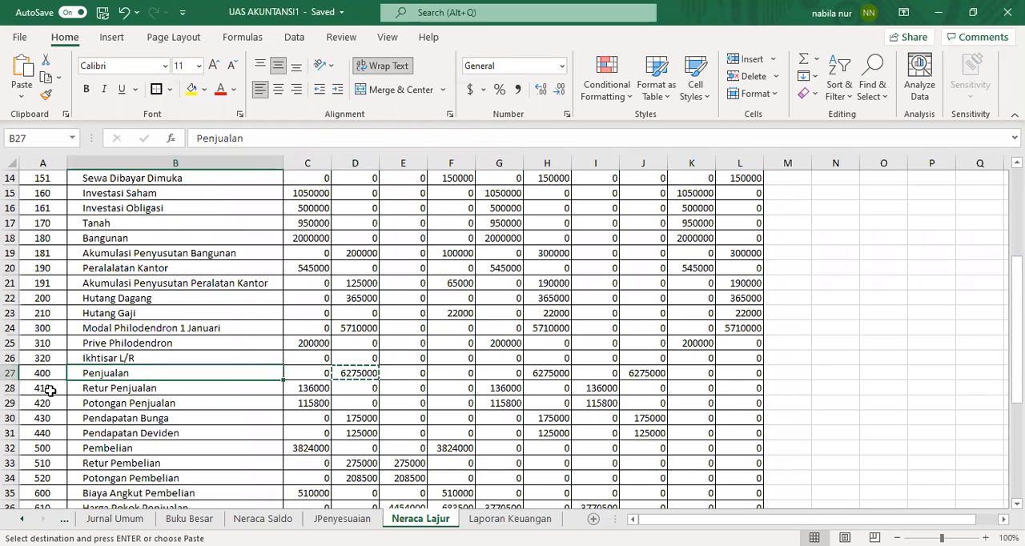
{"action": "left_click_drag", "start_coordinate": [49, 376], "coordinate": [50, 430]}
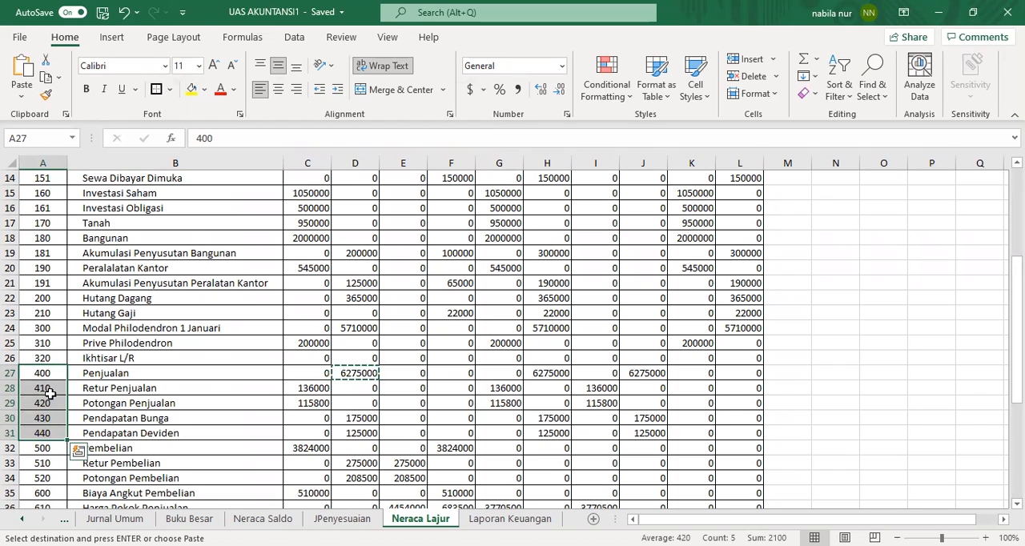
{"action": "left_click", "coordinate": [46, 390]}
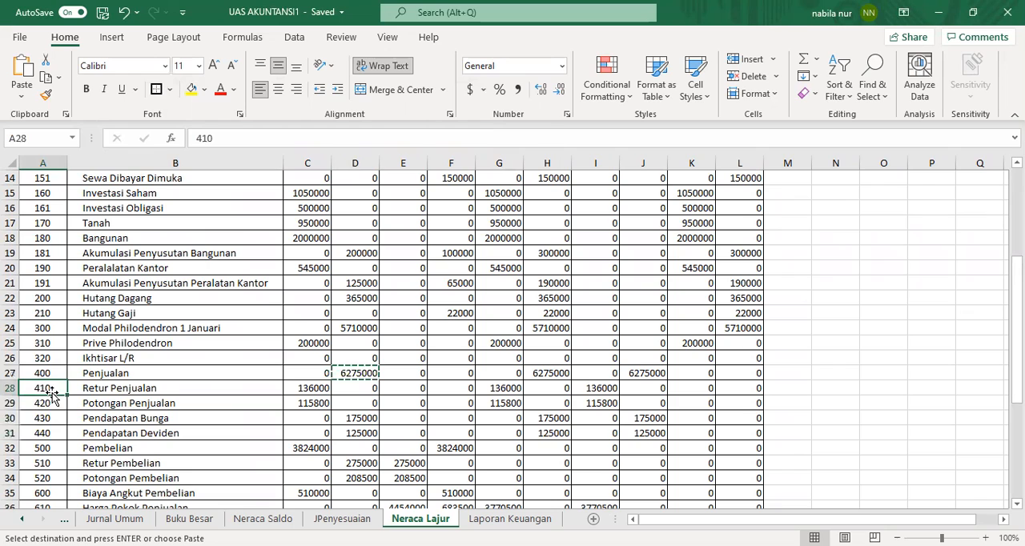
{"action": "left_click_drag", "start_coordinate": [52, 416], "coordinate": [53, 416]}
{"action": "left_click", "coordinate": [550, 322]}
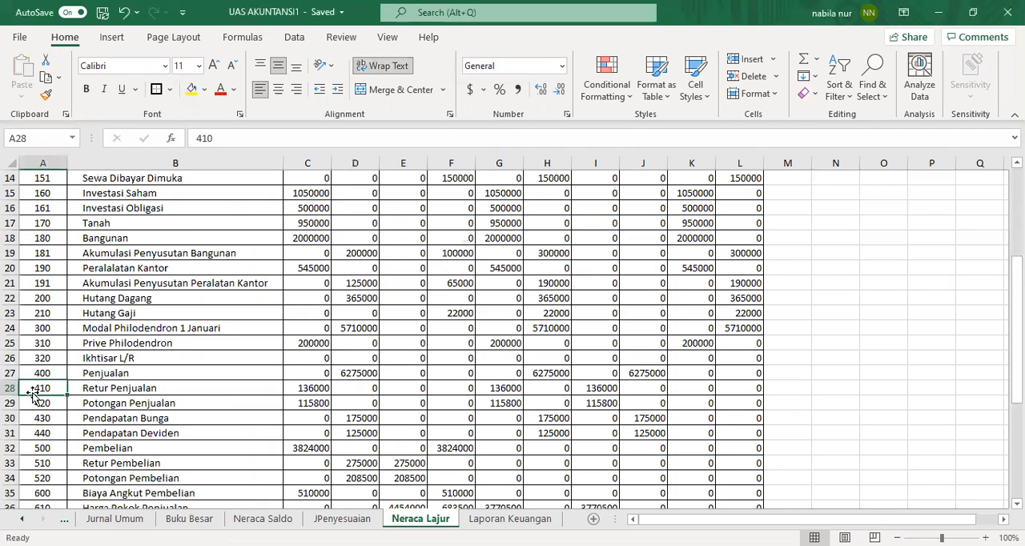
{"action": "left_click_drag", "start_coordinate": [44, 387], "coordinate": [41, 433]}
{"action": "right_click", "coordinate": [40, 433]}
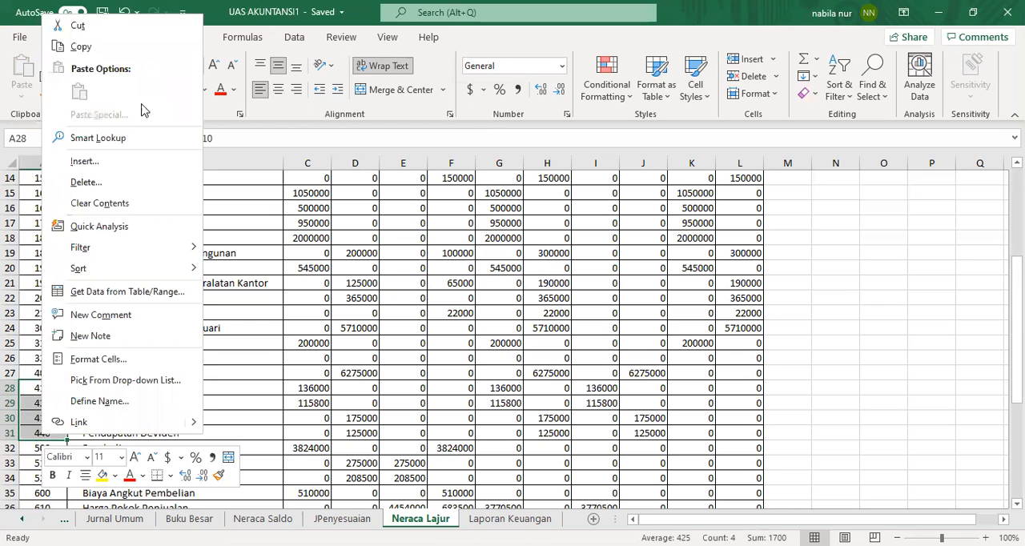
{"action": "left_click", "coordinate": [469, 522]}
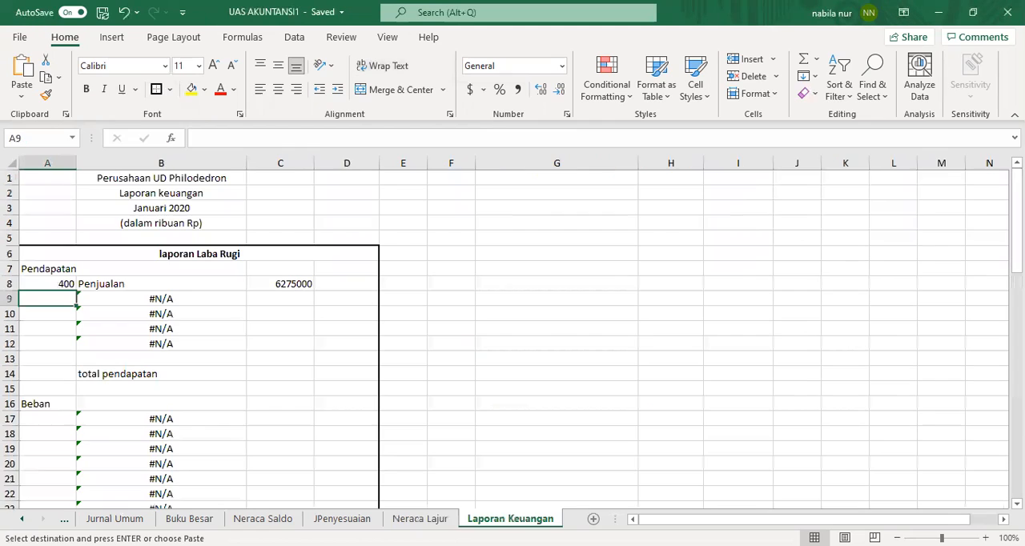
{"action": "right_click", "coordinate": [41, 301]}
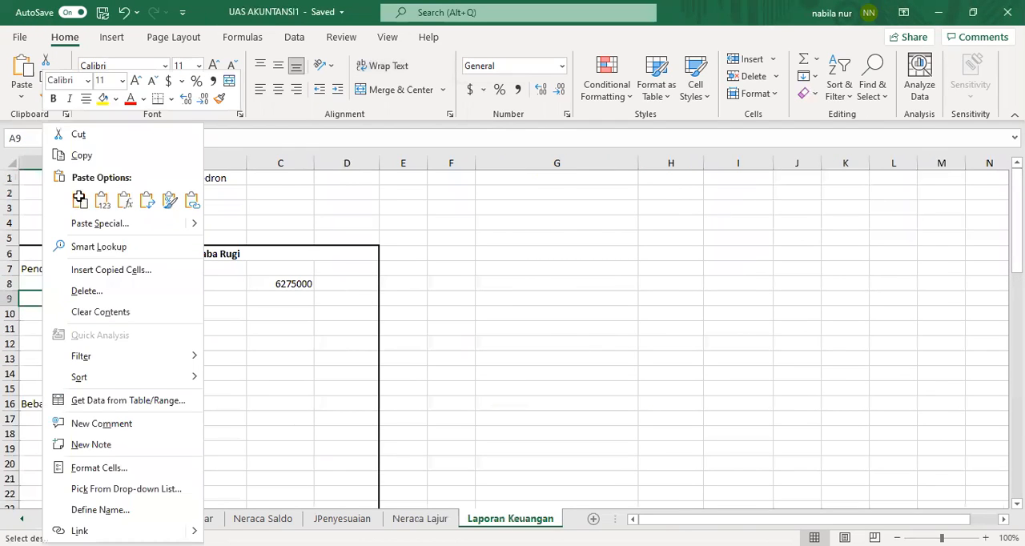
{"action": "left_click", "coordinate": [79, 198]}
Step: Center the account number in A8 to match the pasted account numbers below it
{"action": "left_click", "coordinate": [55, 283]}
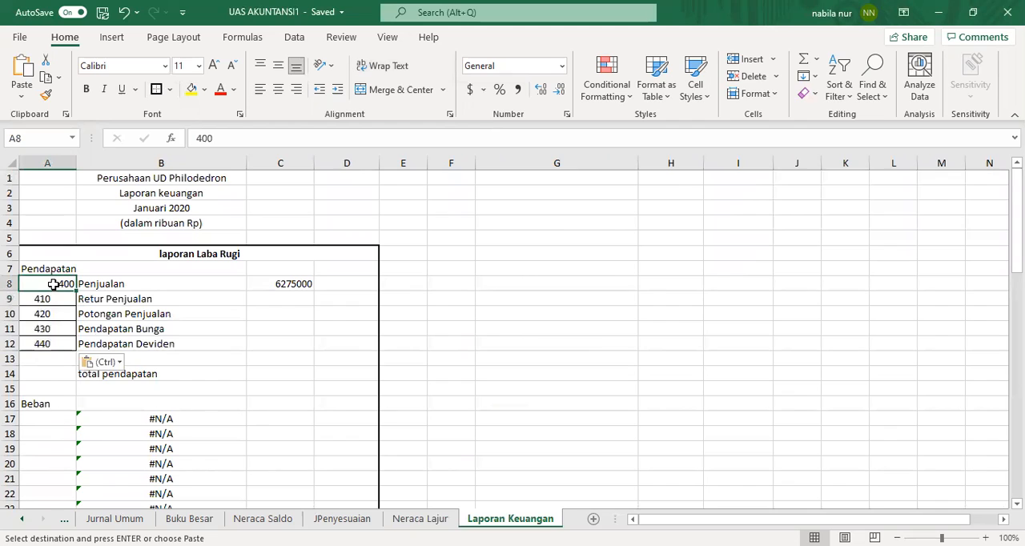
{"action": "left_click", "coordinate": [278, 89]}
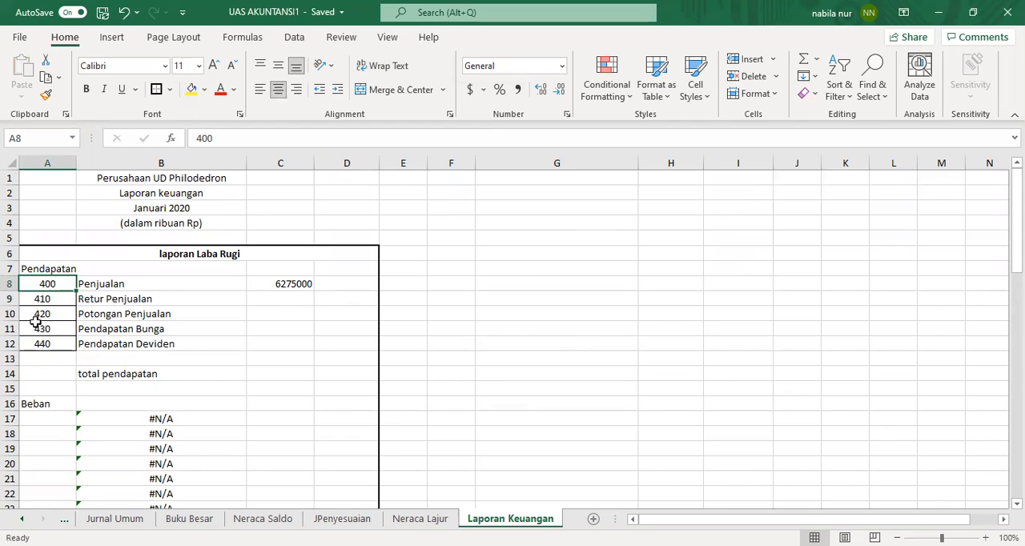
{"action": "left_click", "coordinate": [51, 300]}
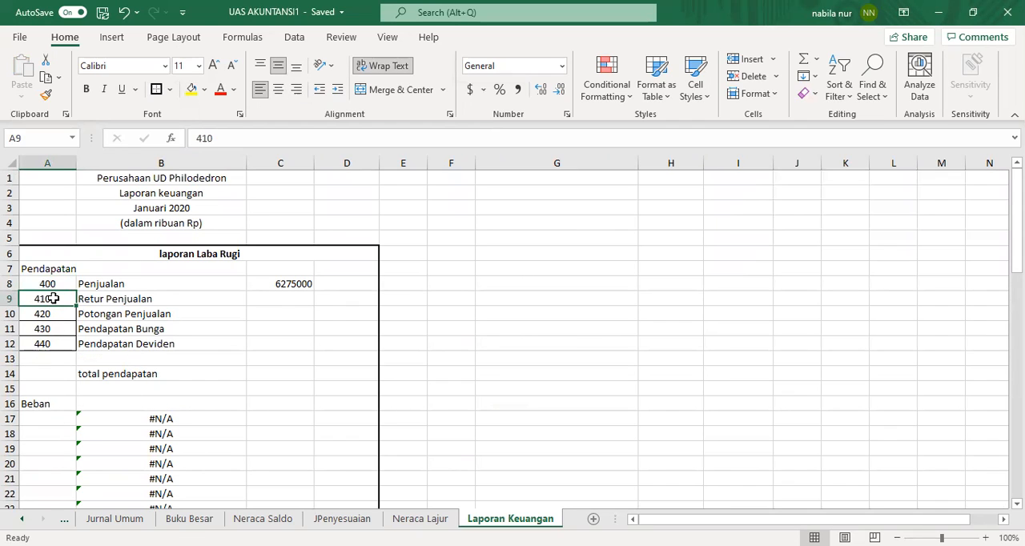
{"action": "left_click_drag", "start_coordinate": [51, 299], "coordinate": [53, 344]}
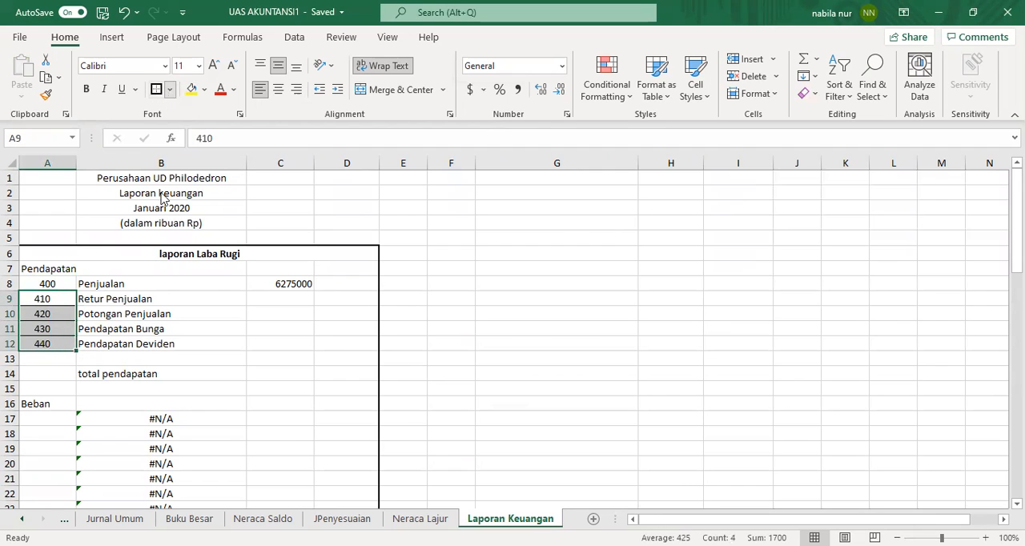
{"action": "left_click", "coordinate": [62, 283]}
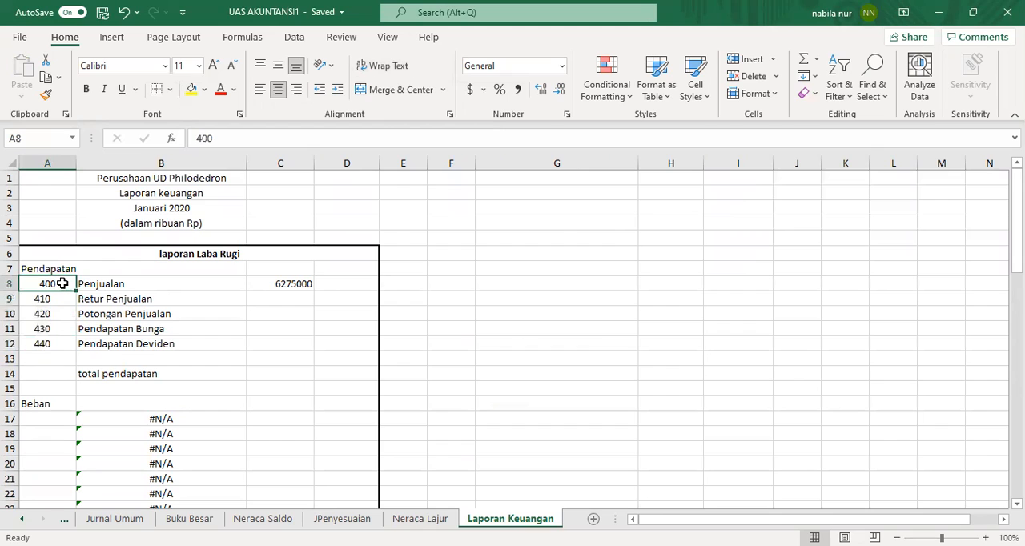
Step: Copy the Retur Penjualan balance from Neraca Lajur C28 and paste it as a link into C9
{"action": "left_click", "coordinate": [255, 301]}
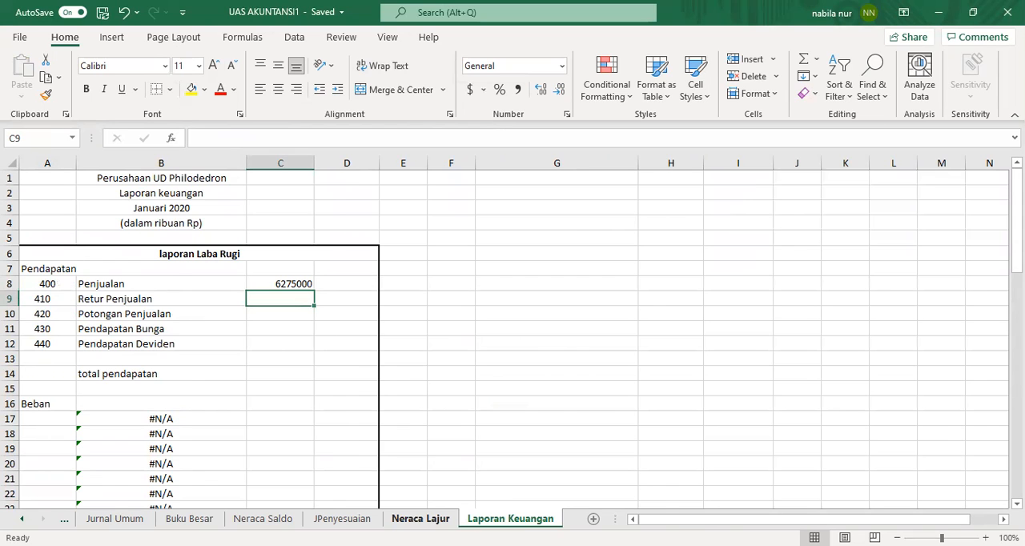
{"action": "left_click", "coordinate": [417, 518]}
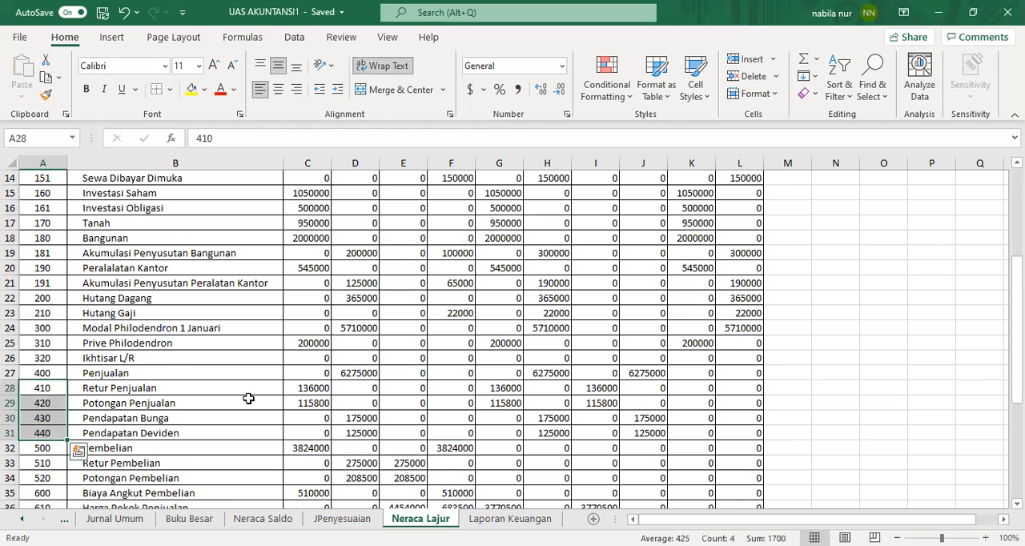
{"action": "left_click", "coordinate": [304, 389]}
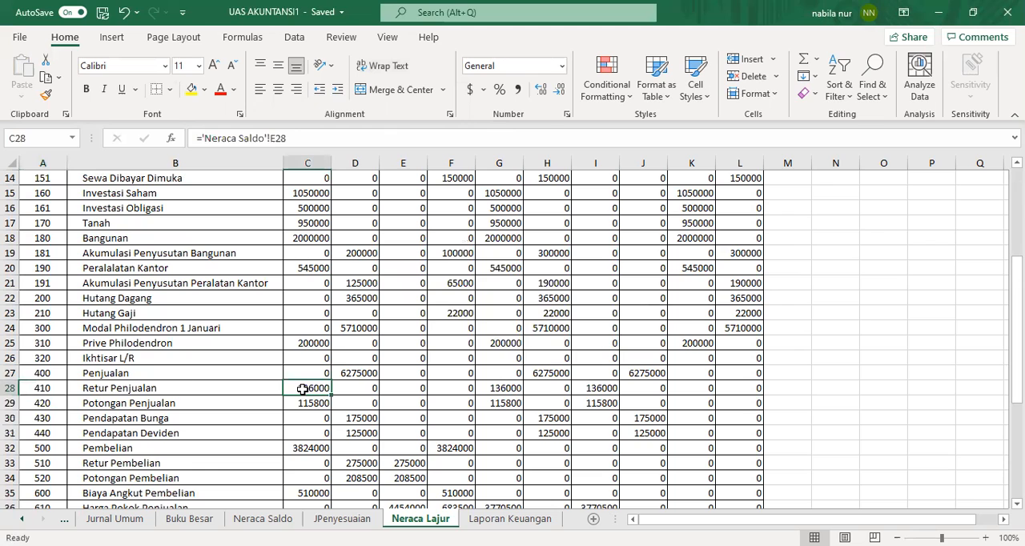
{"action": "right_click", "coordinate": [304, 388]}
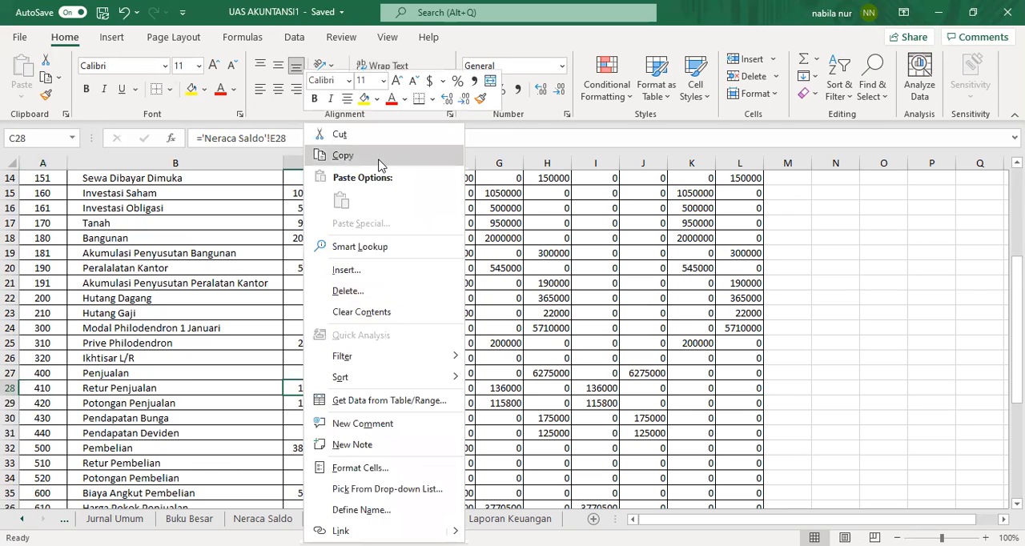
{"action": "left_click", "coordinate": [380, 156]}
{"action": "left_click", "coordinate": [492, 519]}
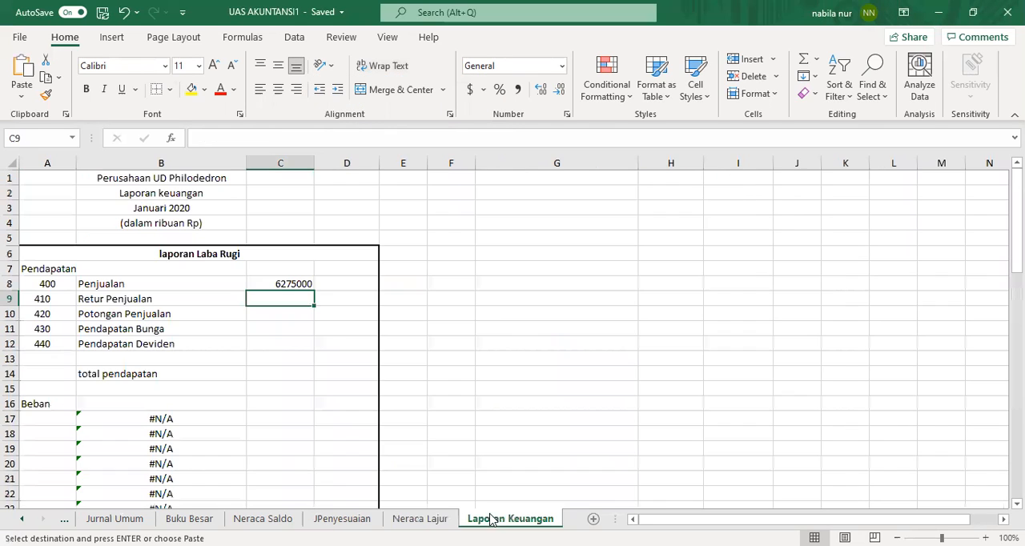
{"action": "right_click", "coordinate": [306, 294]}
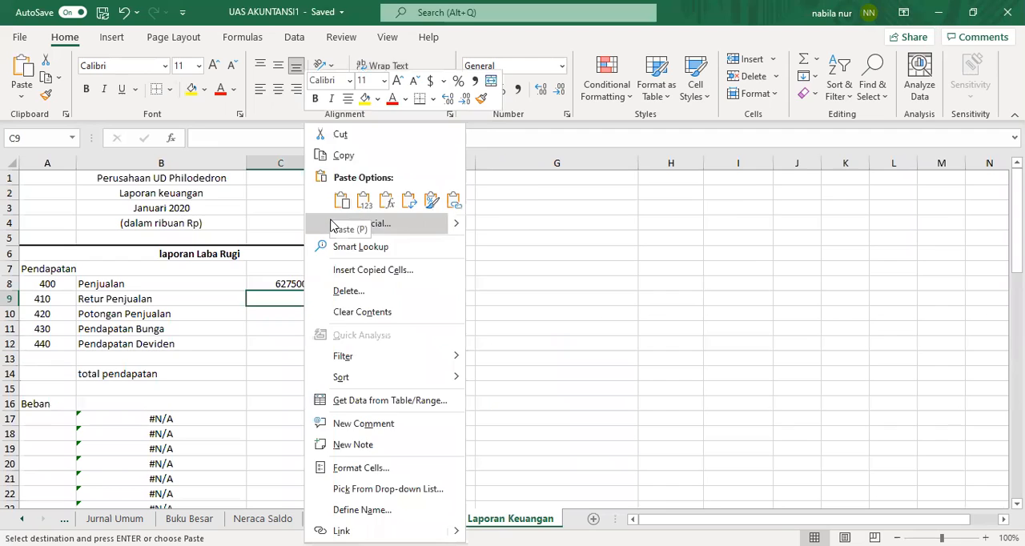
{"action": "left_click", "coordinate": [334, 225]}
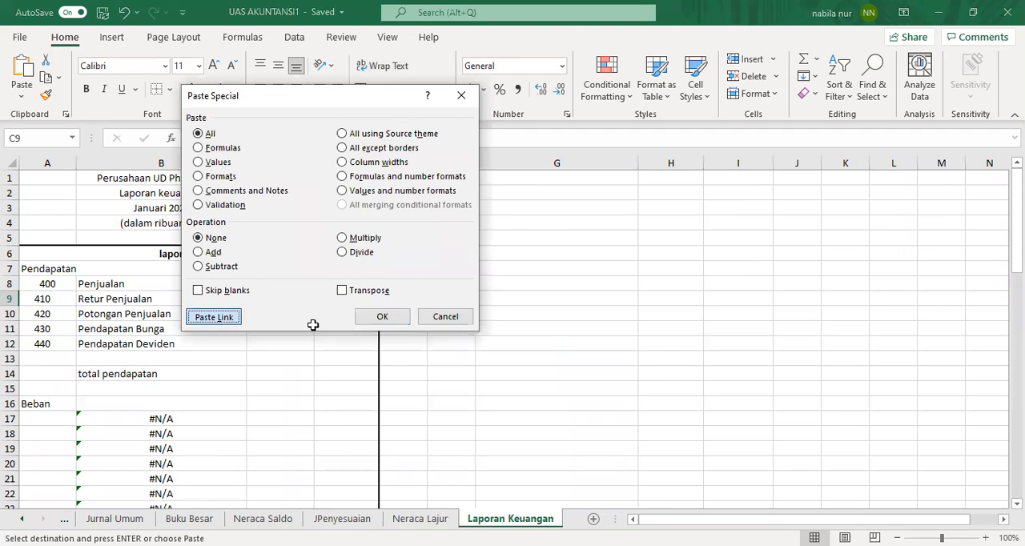
{"action": "left_click", "coordinate": [213, 317]}
{"action": "left_click", "coordinate": [279, 315]}
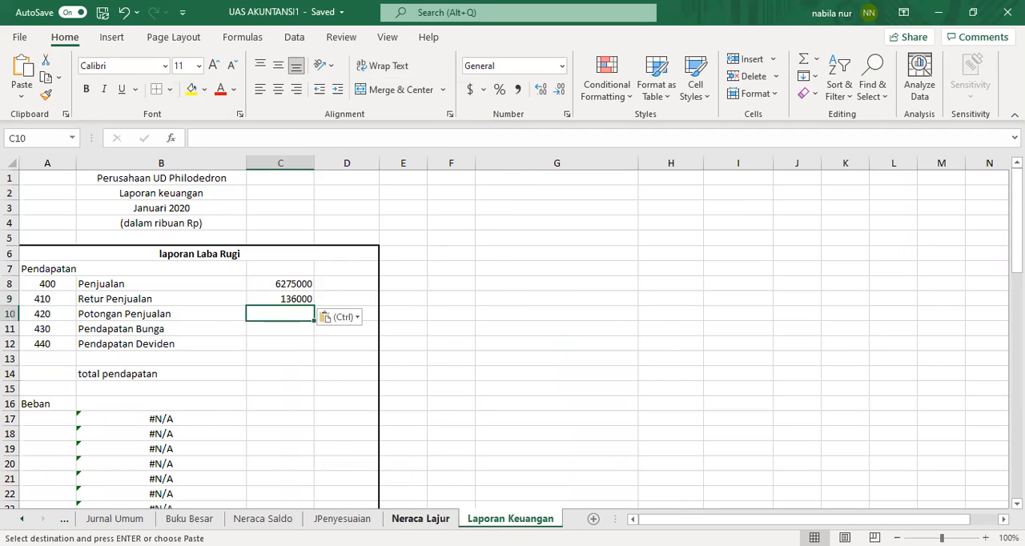
Step: Copy the Potongan Penjualan balance from Neraca Lajur C29 and paste it as a link into C10
{"action": "left_click", "coordinate": [421, 518]}
{"action": "left_click", "coordinate": [316, 401]}
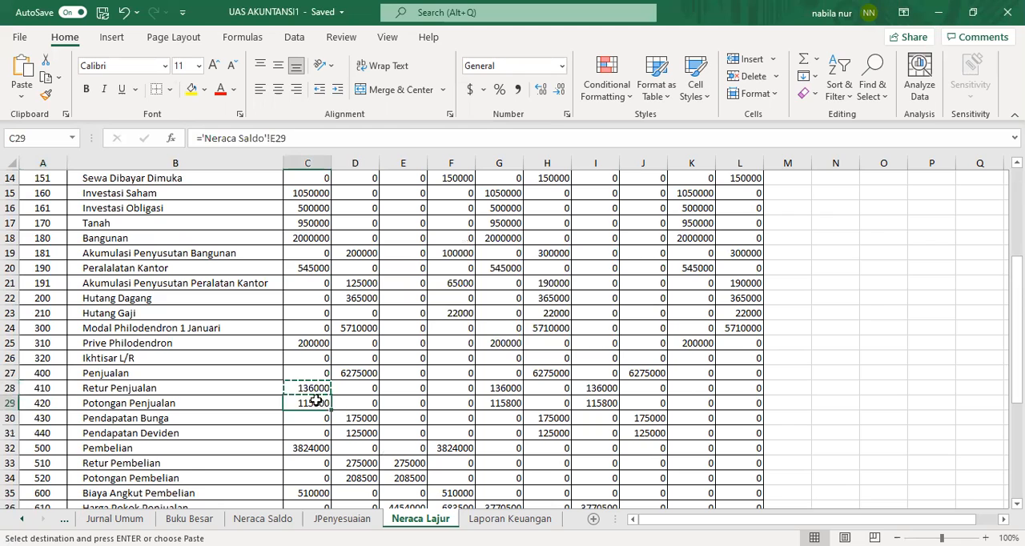
{"action": "right_click", "coordinate": [316, 401]}
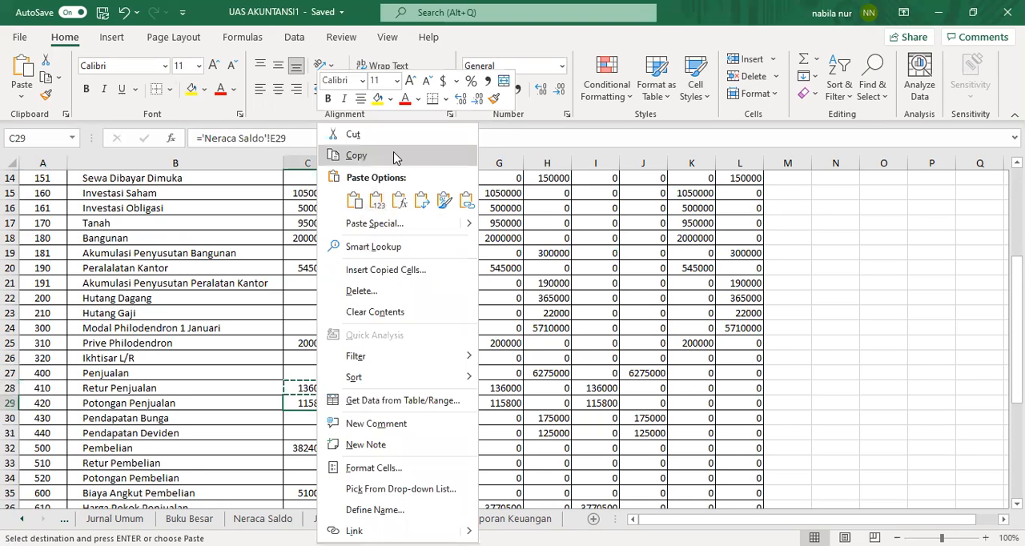
{"action": "left_click", "coordinate": [393, 156]}
{"action": "left_click", "coordinate": [467, 518]}
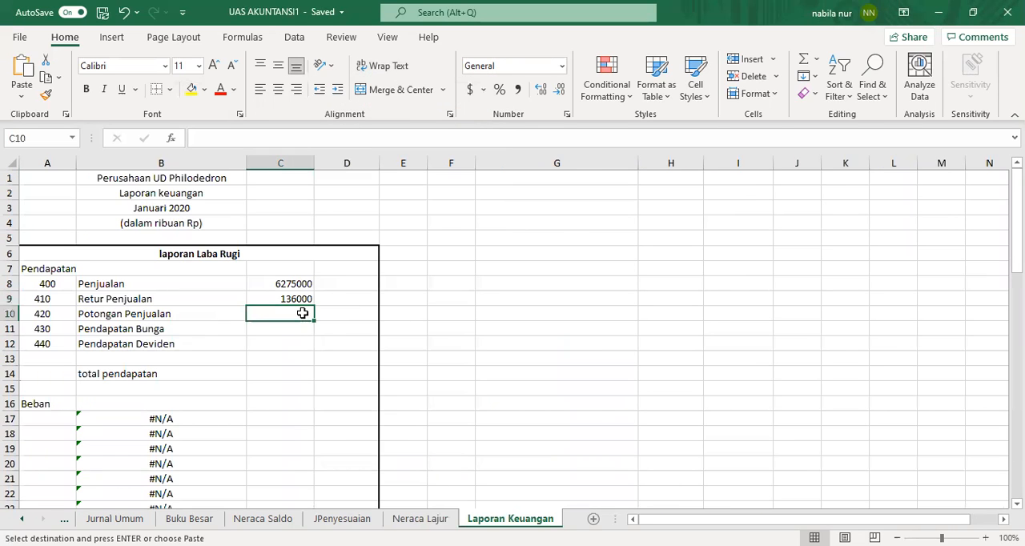
{"action": "right_click", "coordinate": [303, 315]}
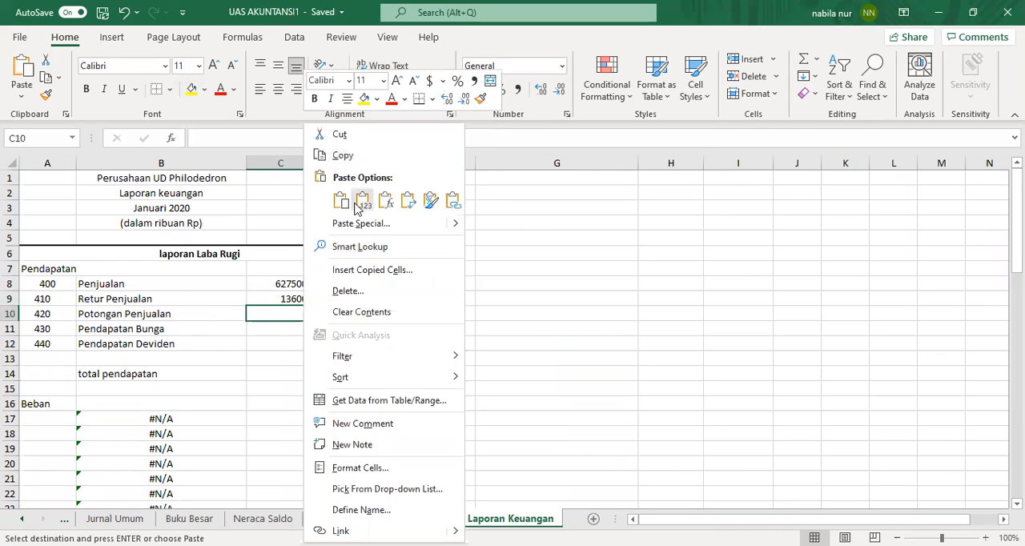
{"action": "left_click", "coordinate": [225, 323]}
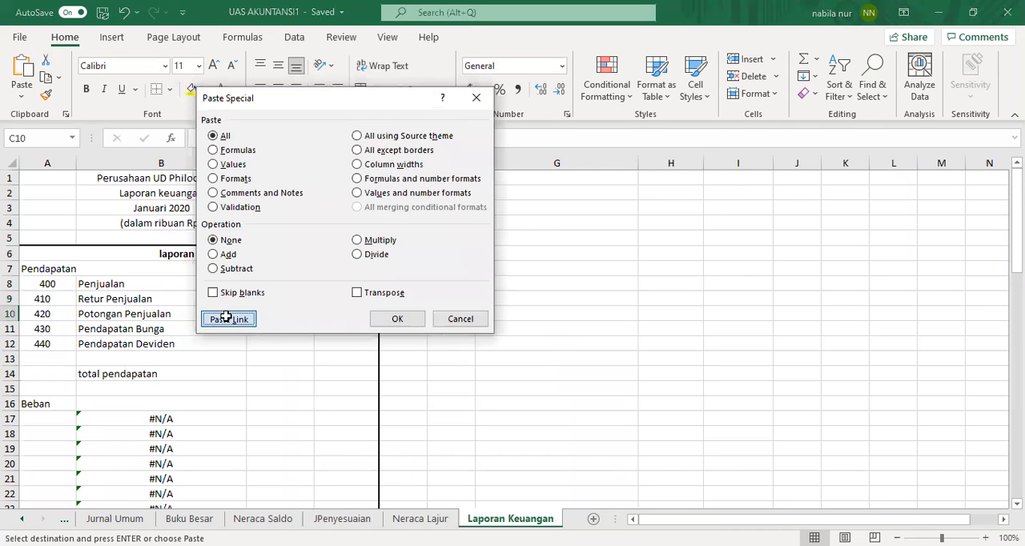
{"action": "left_click", "coordinate": [265, 318]}
{"action": "left_click", "coordinate": [273, 333]}
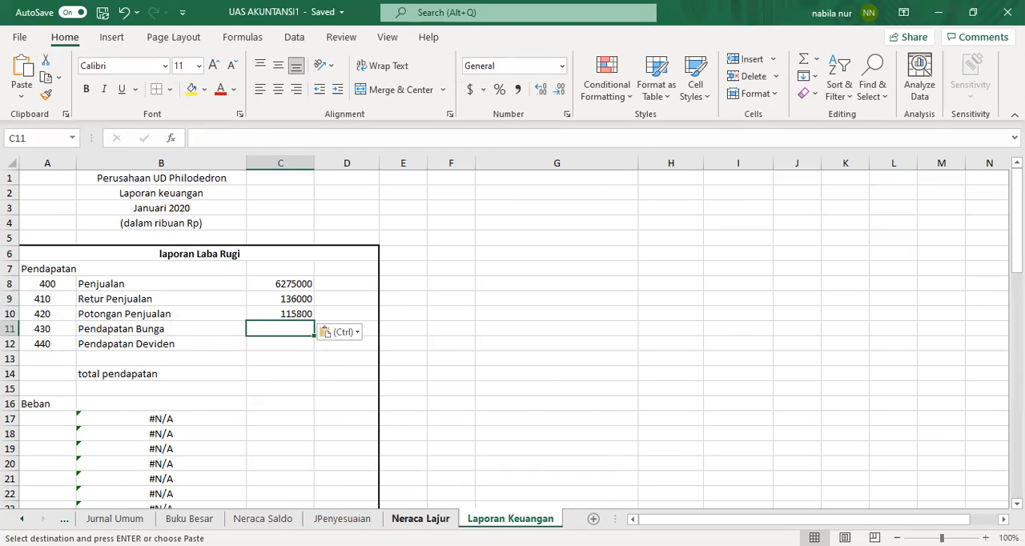
Step: Copy the Pendapatan Bunga credit balance from Neraca Lajur D30 and paste it into C11
{"action": "left_click", "coordinate": [419, 519]}
{"action": "left_click", "coordinate": [350, 420]}
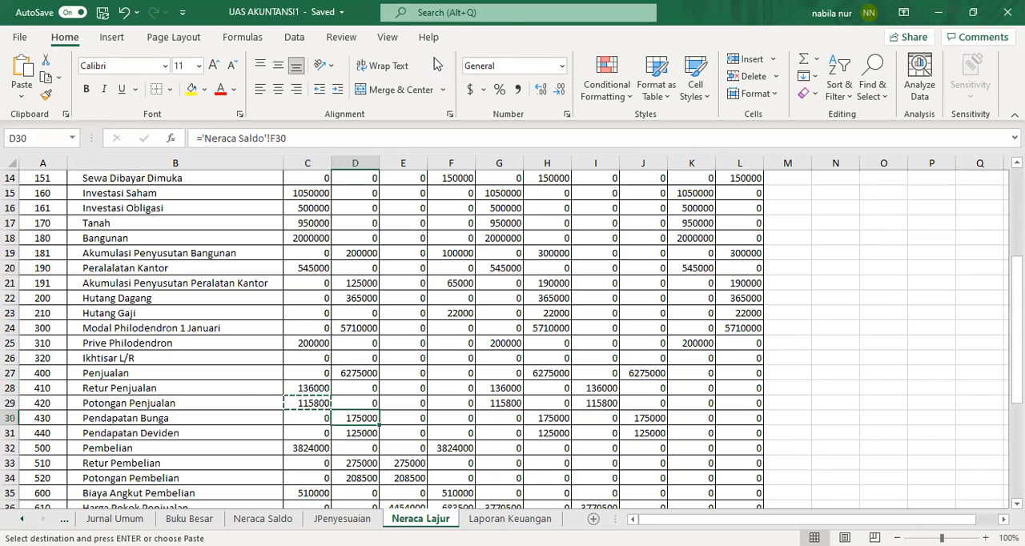
{"action": "right_click", "coordinate": [353, 422]}
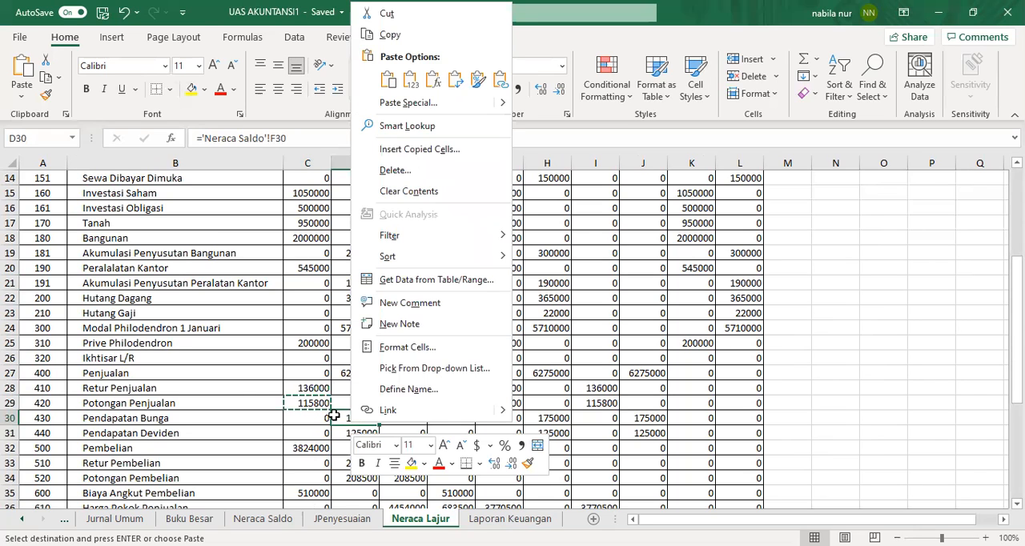
{"action": "left_click", "coordinate": [349, 419]}
{"action": "right_click", "coordinate": [348, 419]}
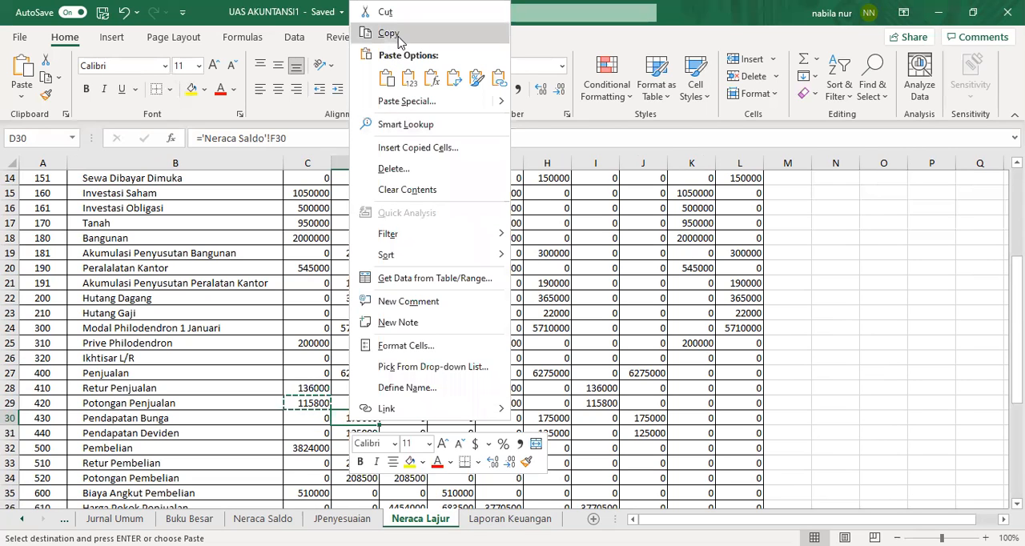
{"action": "left_click", "coordinate": [389, 33]}
{"action": "left_click", "coordinate": [510, 519]}
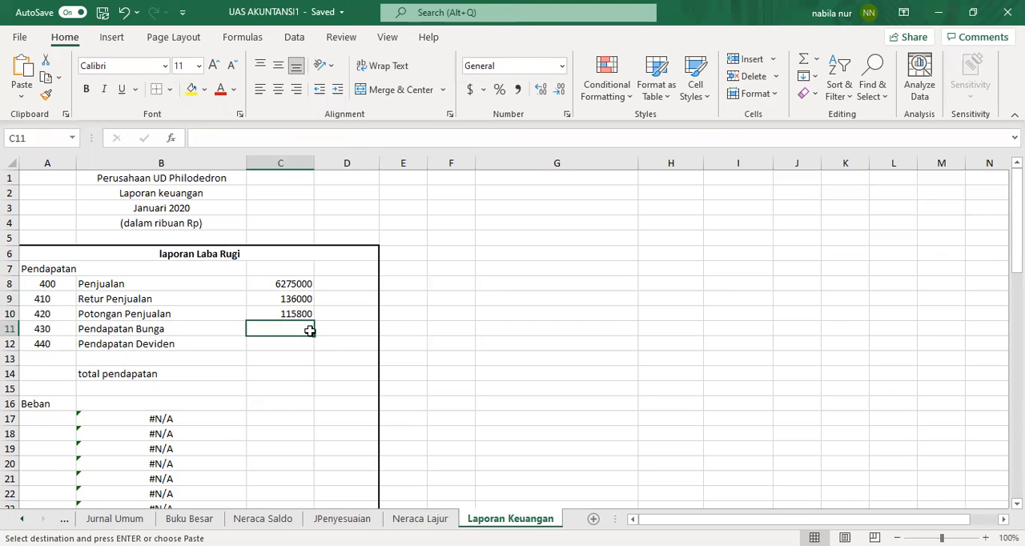
{"action": "right_click", "coordinate": [301, 331]}
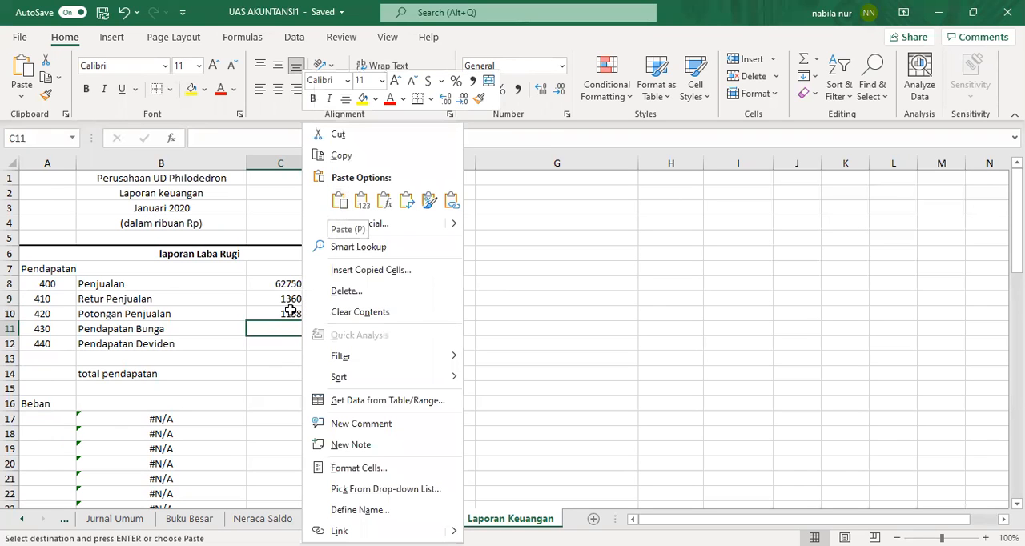
{"action": "key", "text": "p"}
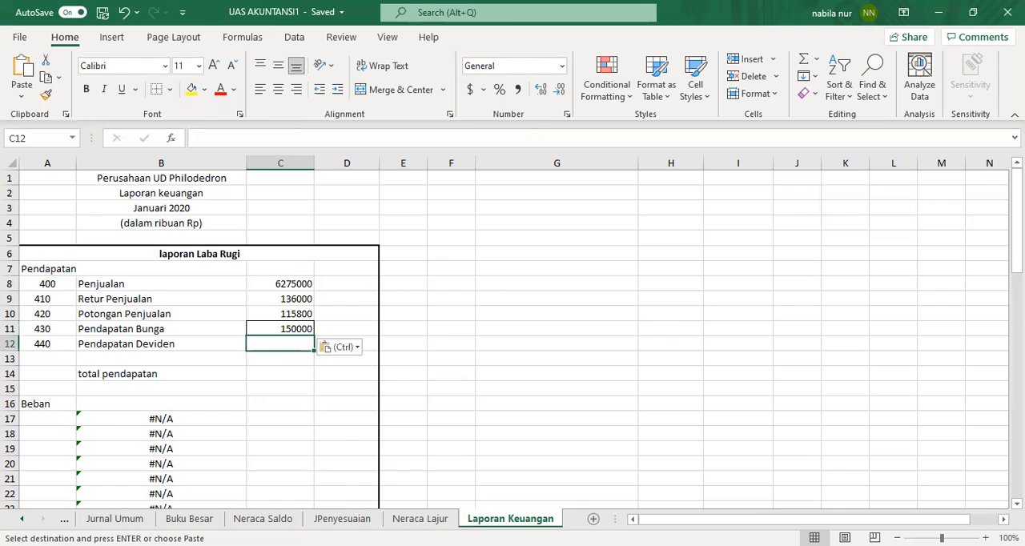
Step: Copy the Pendapatan Deviden credit balance from Neraca Lajur D31 and paste it as a link into C12
{"action": "left_click", "coordinate": [405, 519]}
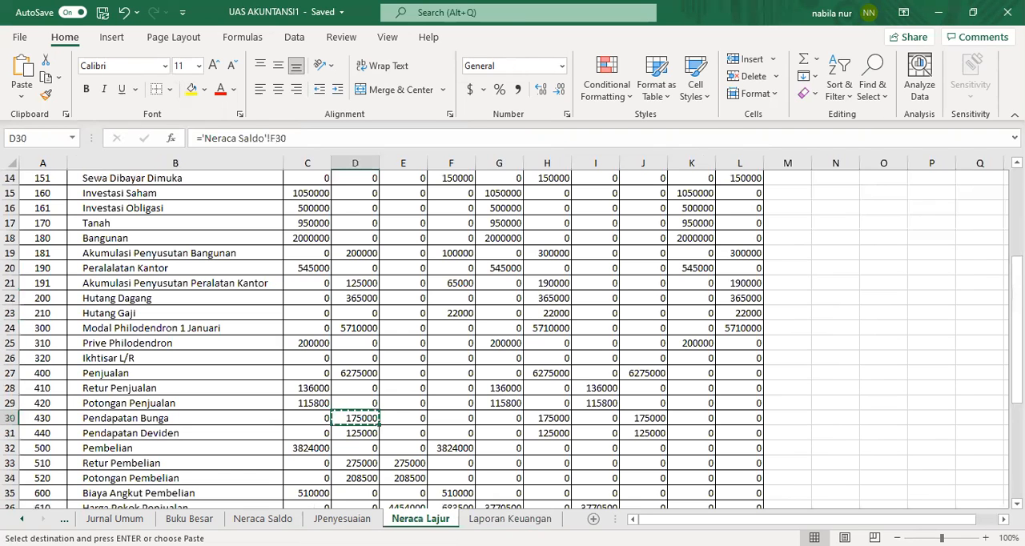
{"action": "left_click", "coordinate": [368, 433]}
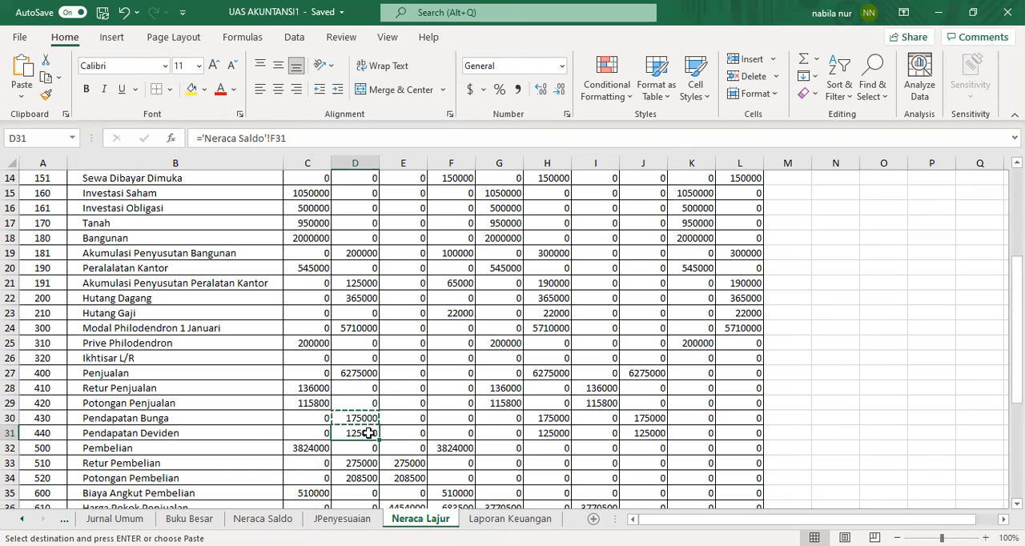
{"action": "key", "text": "shift+F10"}
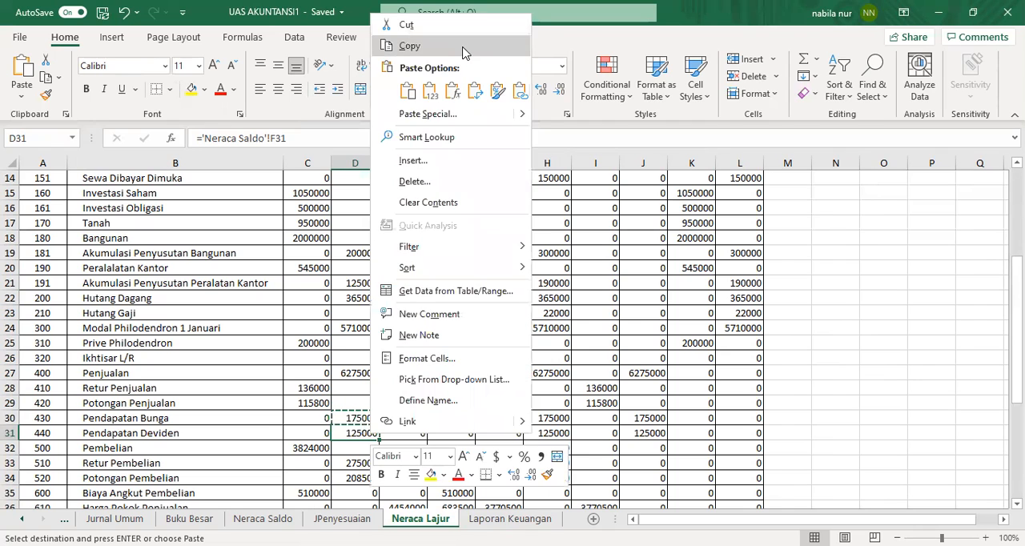
{"action": "left_click", "coordinate": [410, 46]}
{"action": "left_click", "coordinate": [493, 521]}
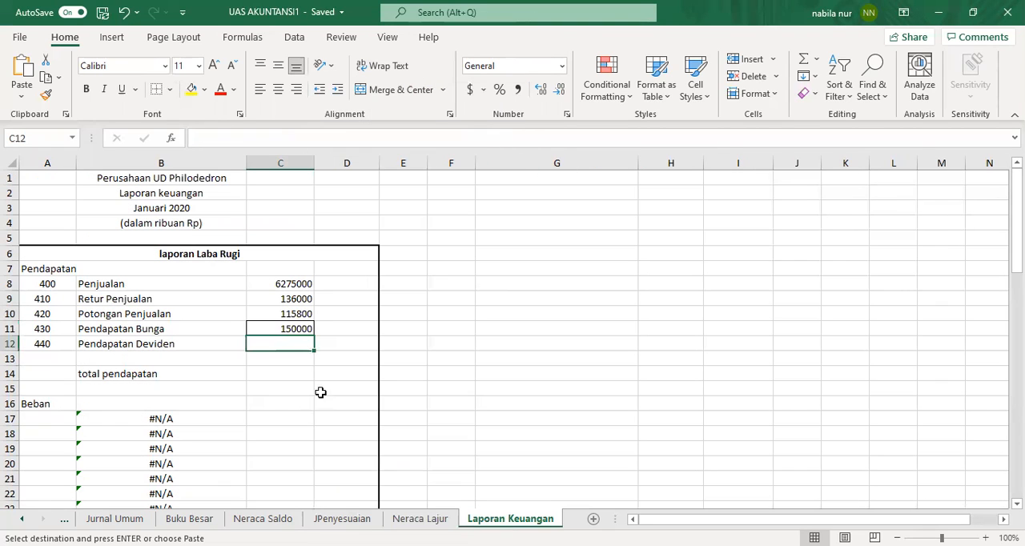
{"action": "right_click", "coordinate": [300, 343]}
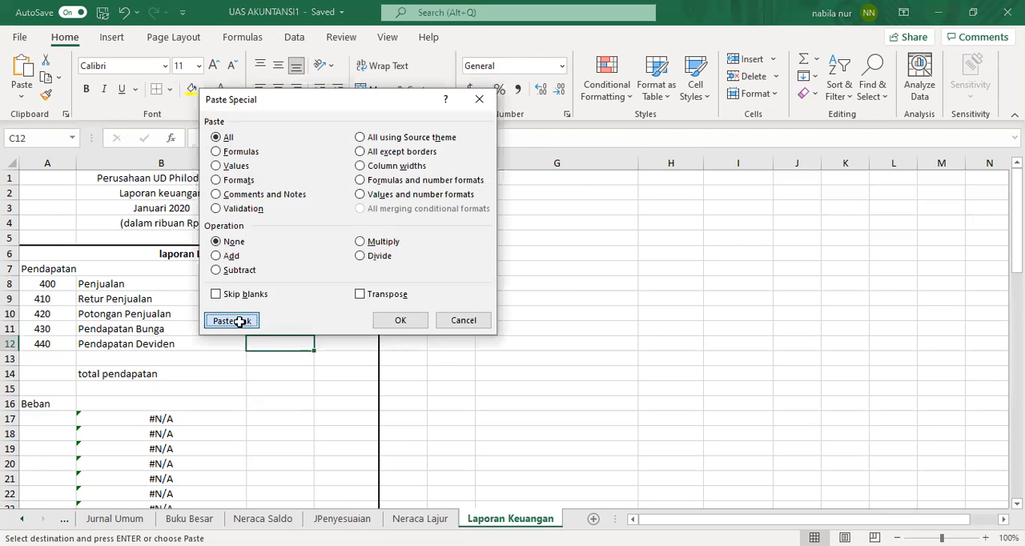
{"action": "left_click", "coordinate": [238, 324]}
{"action": "left_click", "coordinate": [285, 380]}
Step: Enter the total pendapatan formula =C8-C9-C10+C11+C12 in D14
{"action": "left_click", "coordinate": [287, 328]}
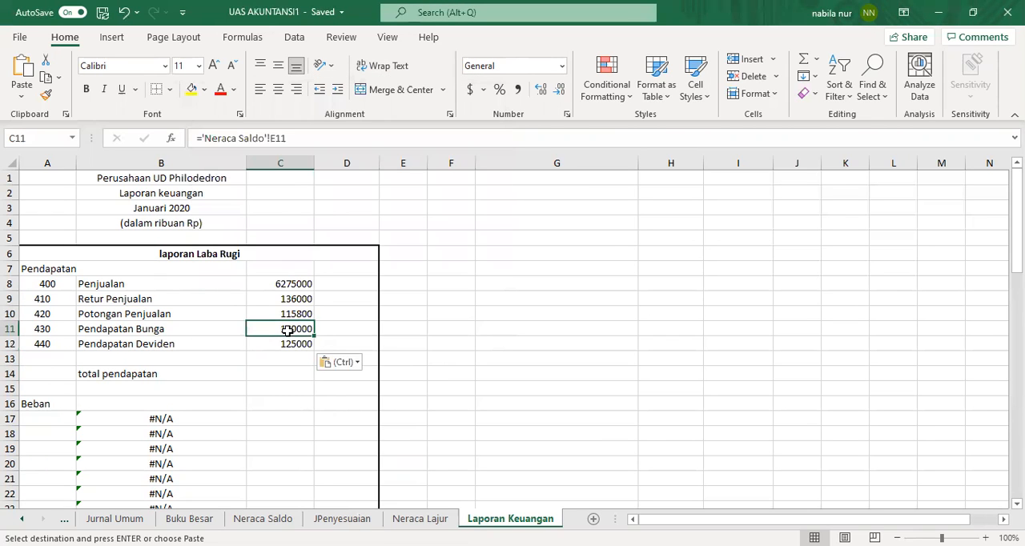
{"action": "left_click", "coordinate": [333, 401]}
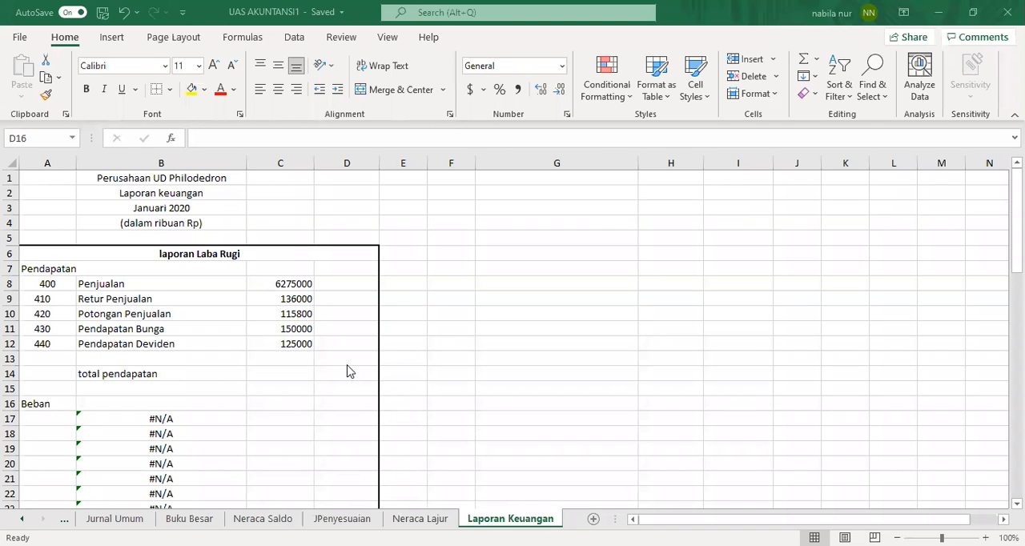
{"action": "left_click", "coordinate": [346, 373]}
{"action": "left_click", "coordinate": [346, 375]}
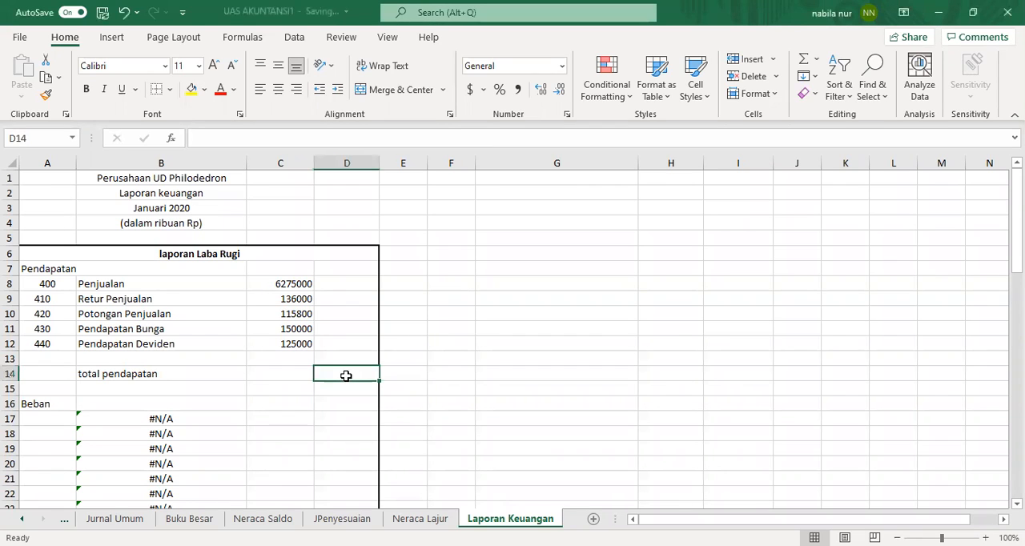
{"action": "type", "text": "="}
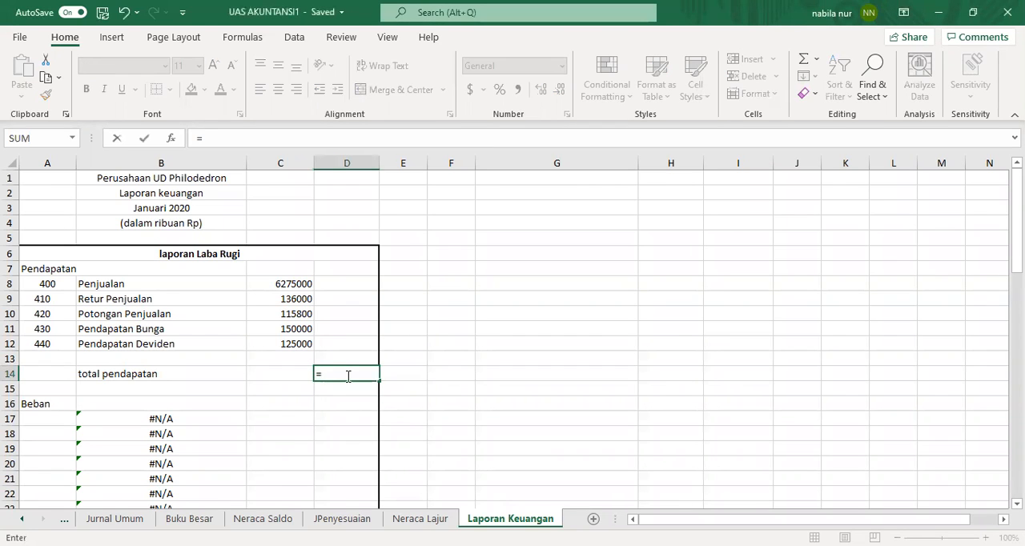
{"action": "left_click", "coordinate": [284, 284]}
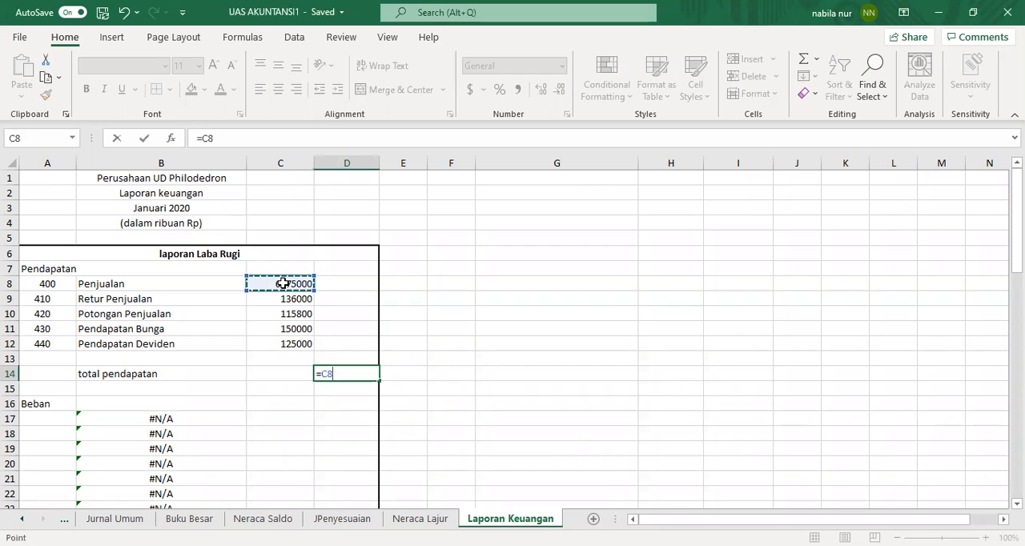
{"action": "type", "text": "-"}
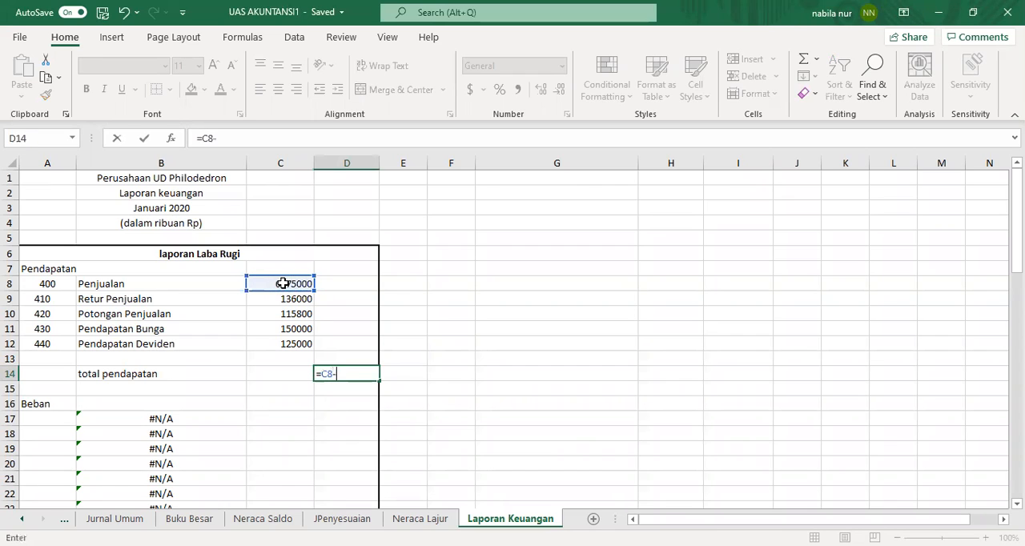
{"action": "left_click", "coordinate": [294, 303]}
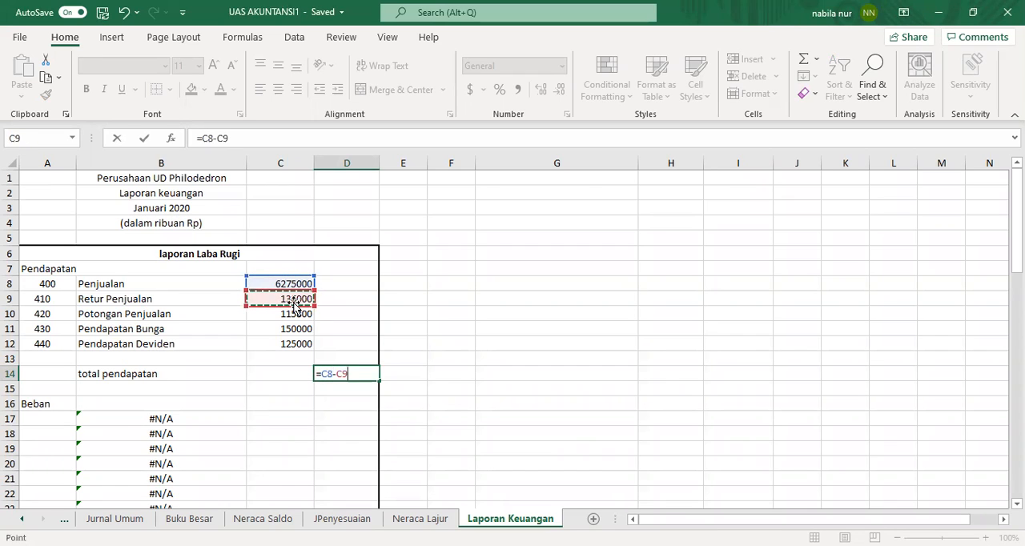
{"action": "type", "text": "-"}
{"action": "left_click", "coordinate": [301, 315]}
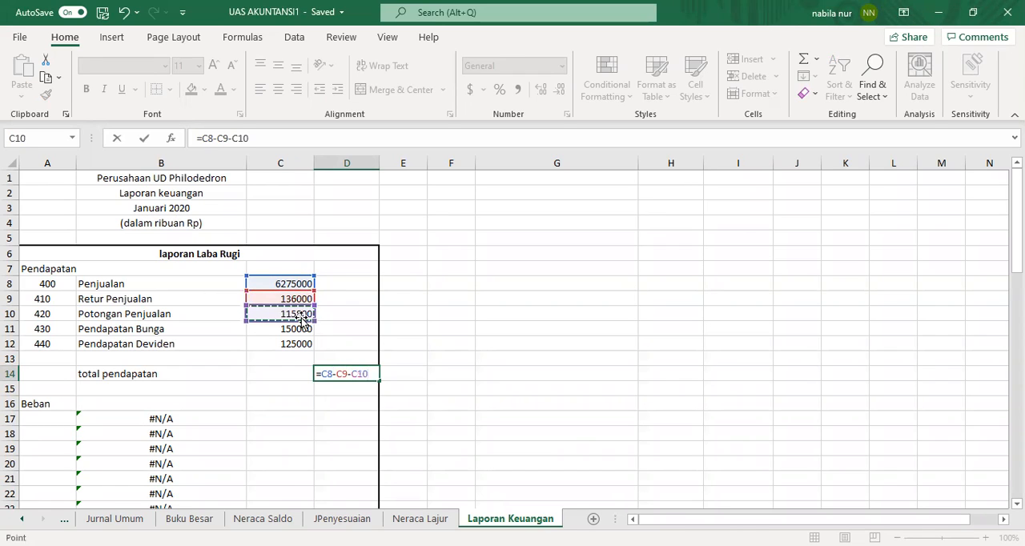
{"action": "type", "text": "+"}
{"action": "left_click", "coordinate": [299, 329]}
{"action": "type", "text": "+"}
{"action": "left_click", "coordinate": [290, 344]}
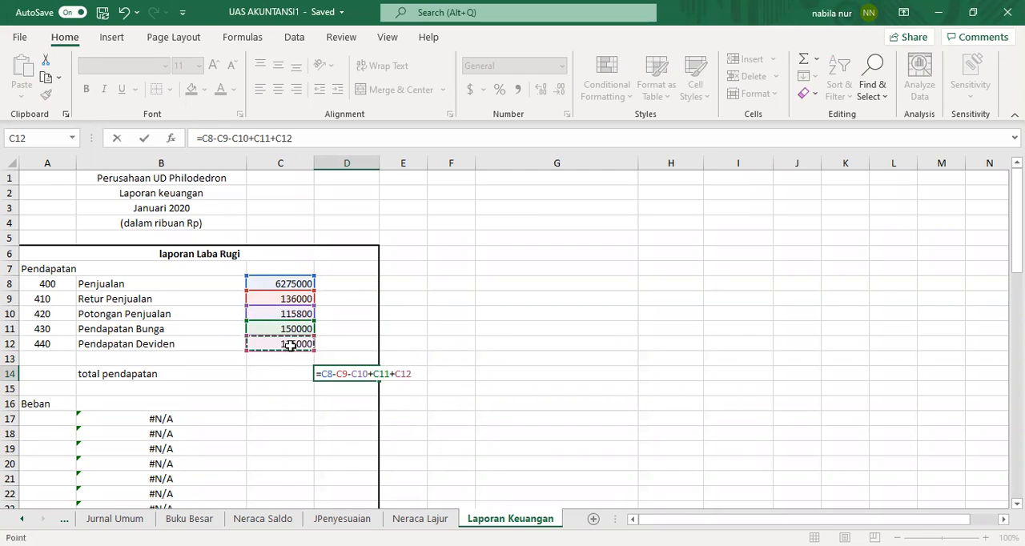
{"action": "key", "text": "Return"}
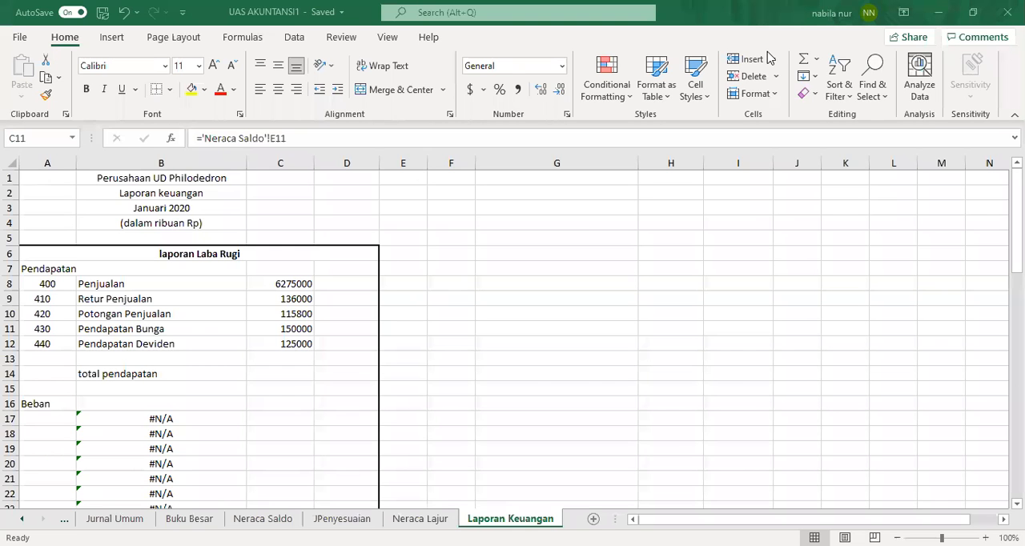
Step: Clear C11 and paste a link to the Pendapatan Bunga credit balance from Neraca Lajur D30 into it
{"action": "left_click", "coordinate": [283, 328]}
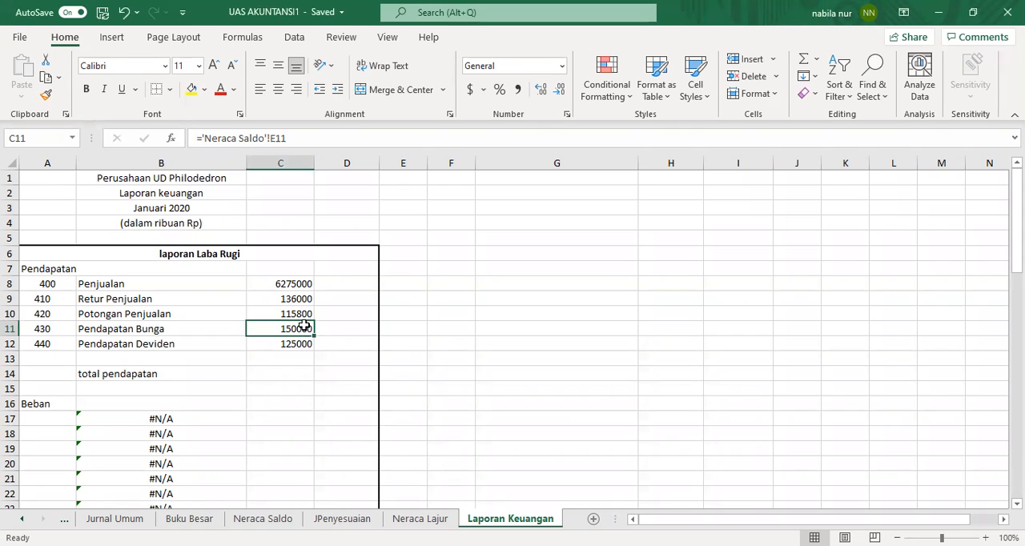
{"action": "double_click", "coordinate": [307, 329]}
{"action": "left_click_drag", "start_coordinate": [345, 328], "coordinate": [249, 326]}
{"action": "key", "text": "BackSpace"}
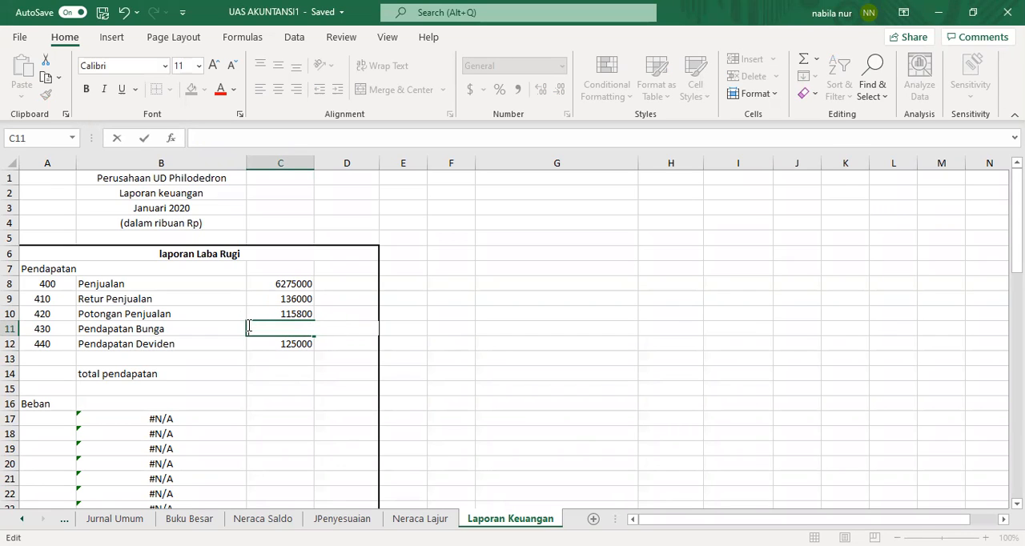
{"action": "left_click", "coordinate": [421, 519]}
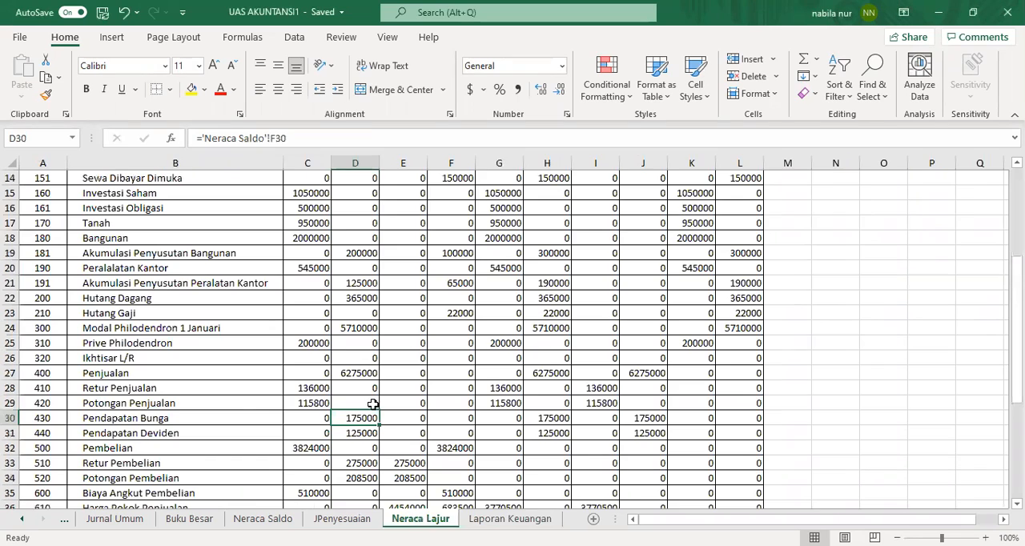
{"action": "left_click", "coordinate": [357, 420]}
{"action": "right_click", "coordinate": [355, 418]}
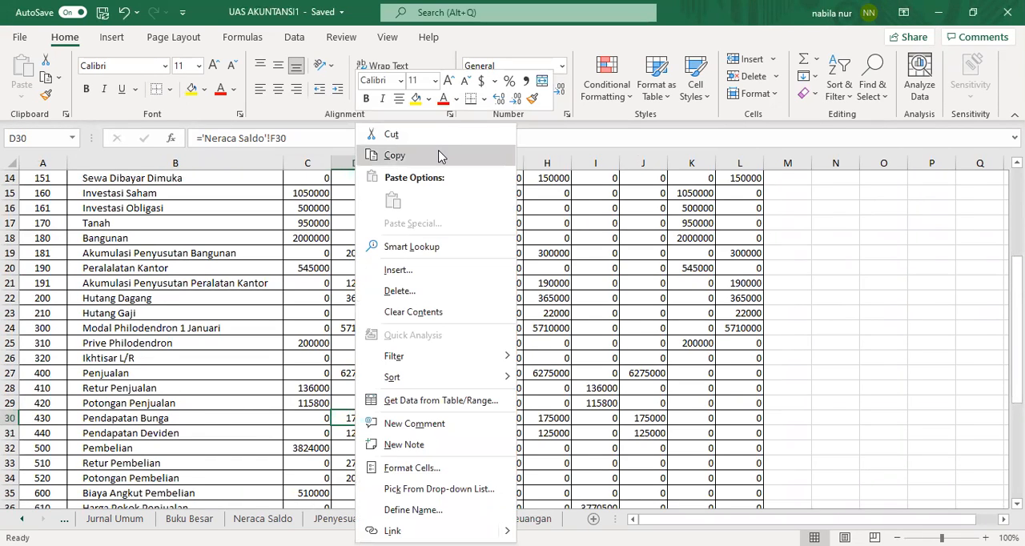
{"action": "left_click", "coordinate": [438, 153]}
{"action": "key", "text": "ctrl+Page_Down"}
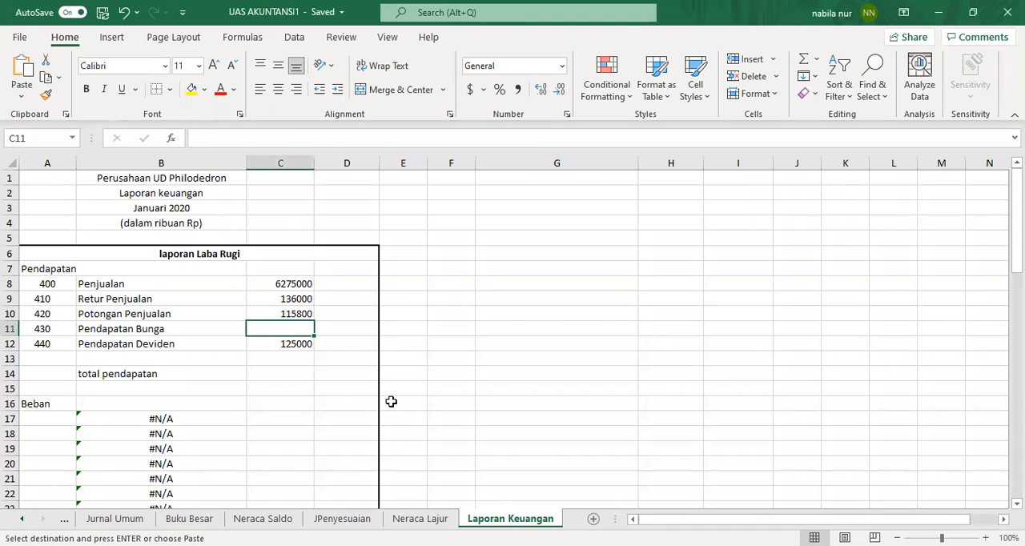
{"action": "right_click", "coordinate": [293, 332]}
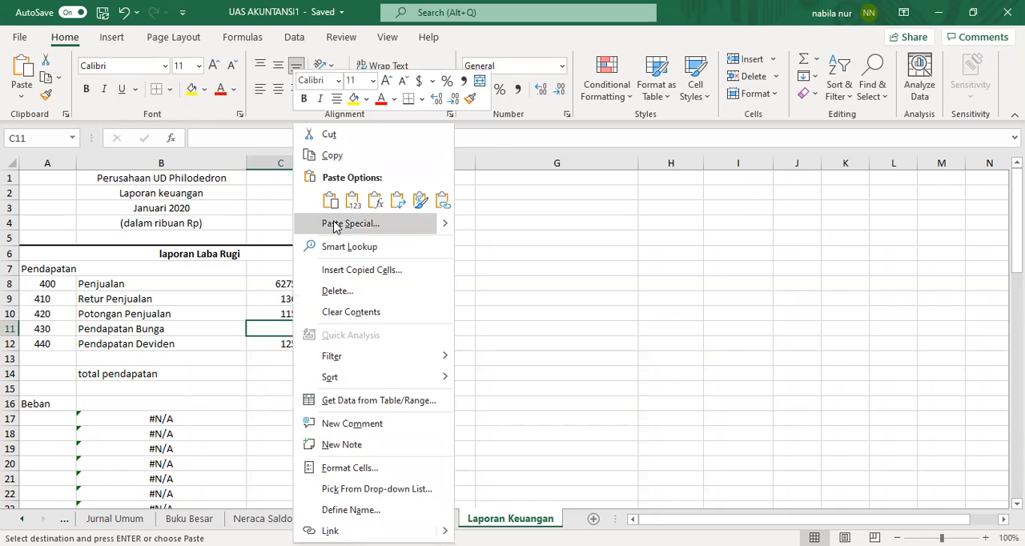
{"action": "left_click", "coordinate": [336, 221]}
{"action": "left_click", "coordinate": [229, 320]}
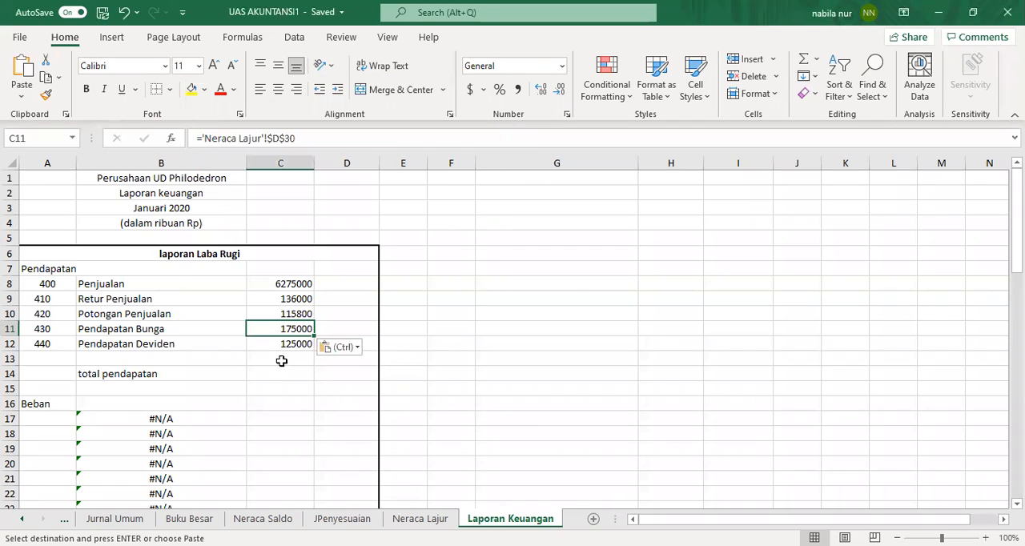
Step: Re-enter the total pendapatan formula =C8-C9-C10+C11+C12 in D14
{"action": "left_click", "coordinate": [330, 375]}
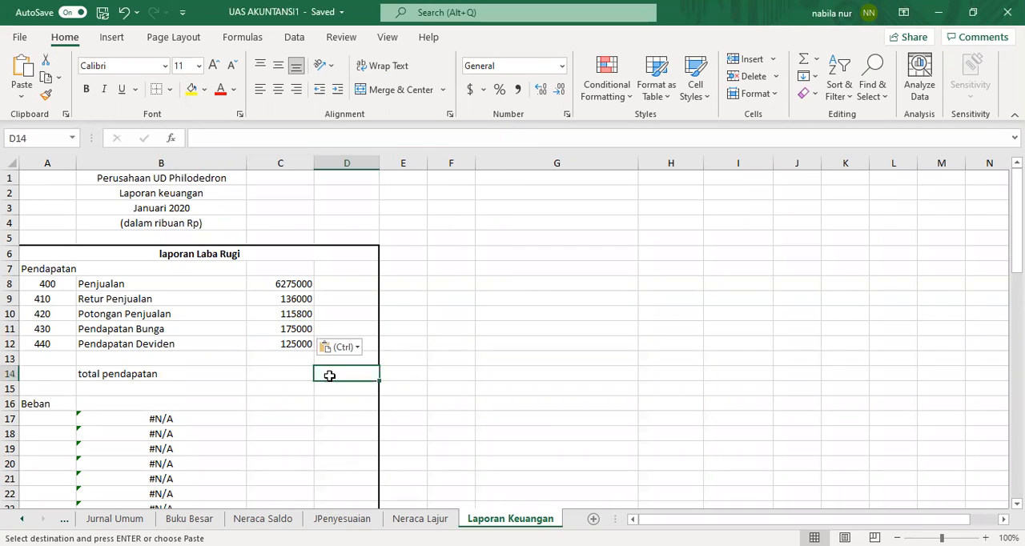
{"action": "type", "text": "="}
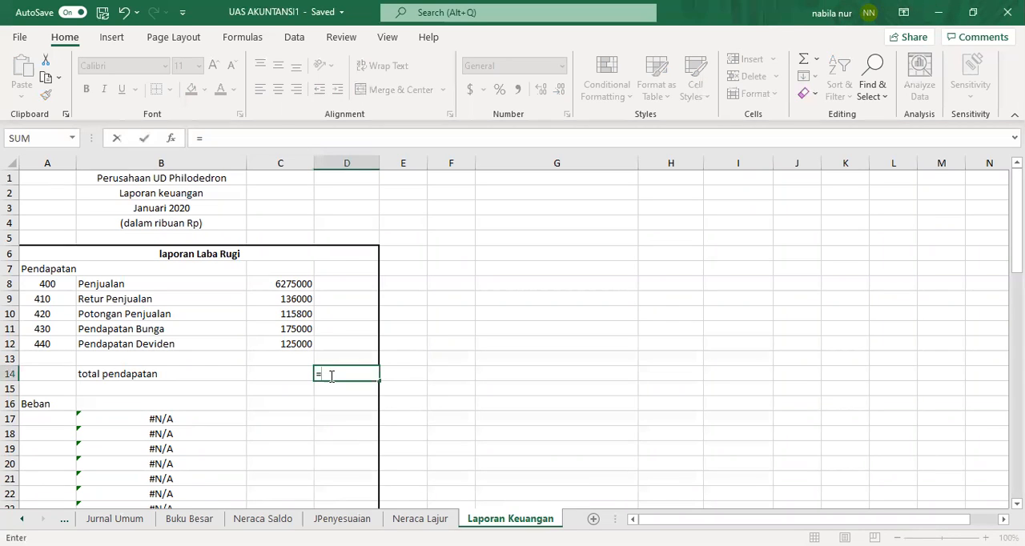
{"action": "left_click", "coordinate": [280, 285]}
{"action": "type", "text": "-"}
{"action": "left_click", "coordinate": [291, 299]}
{"action": "type", "text": "-"}
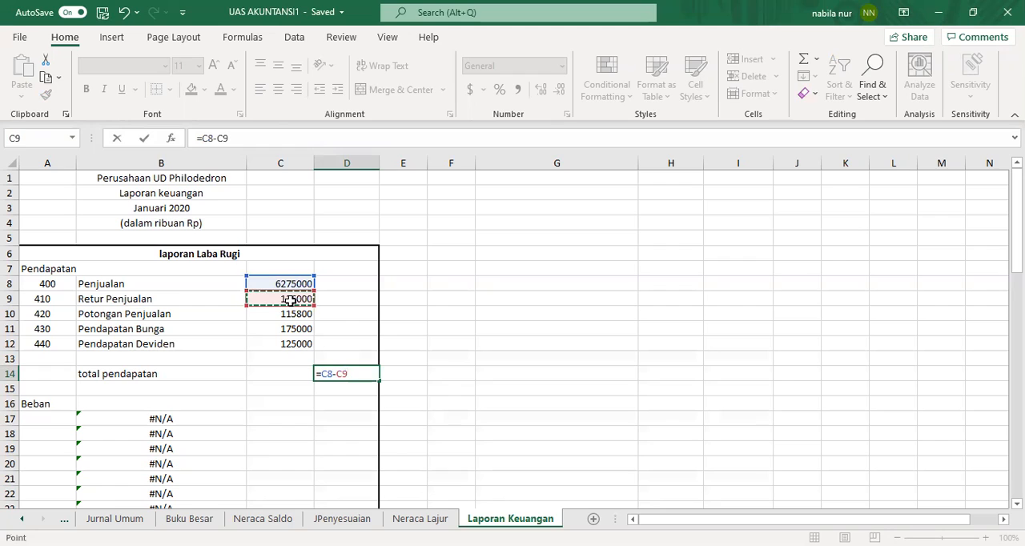
{"action": "left_click", "coordinate": [295, 319]}
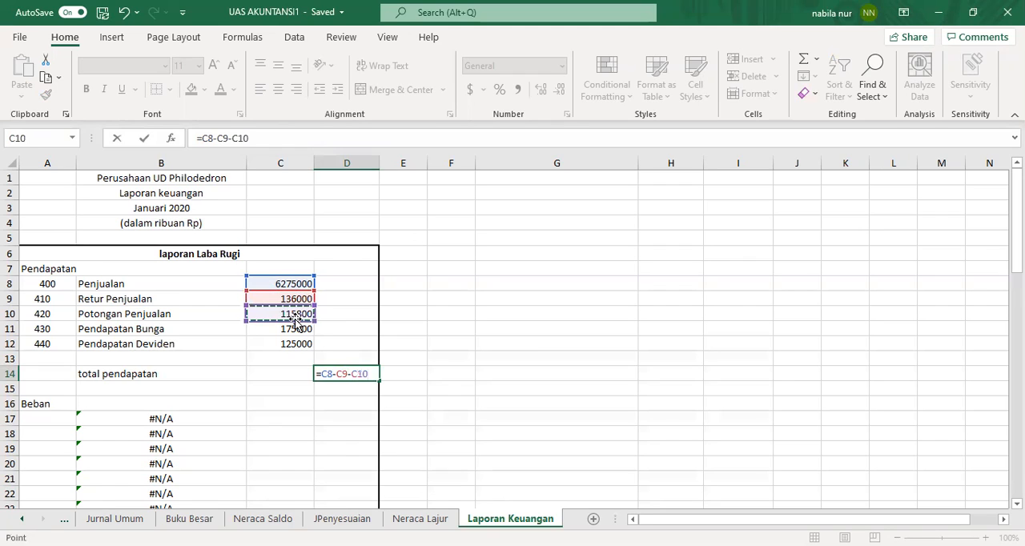
{"action": "type", "text": "+"}
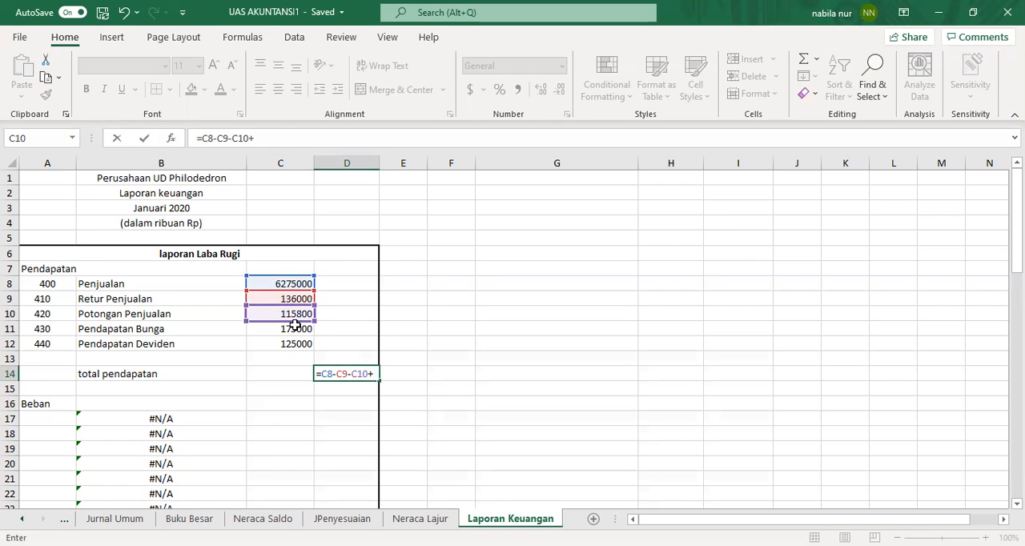
{"action": "left_click", "coordinate": [297, 330]}
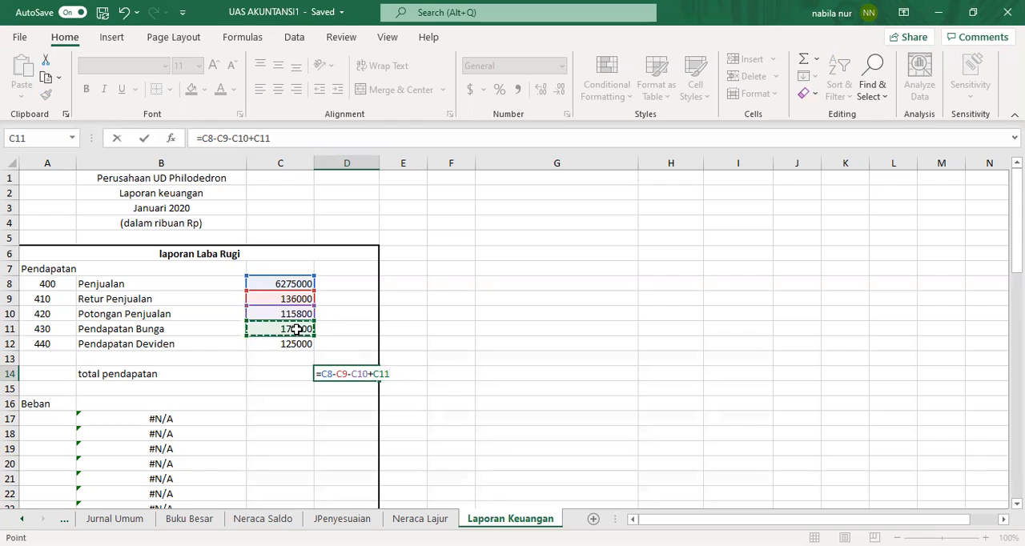
{"action": "type", "text": "+"}
{"action": "left_click", "coordinate": [296, 344]}
{"action": "key", "text": "Return"}
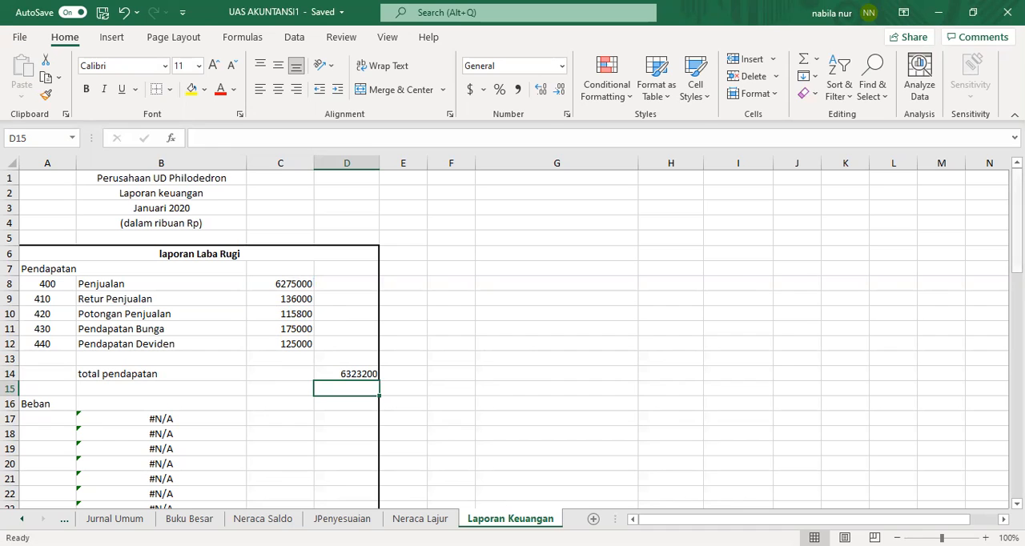
Step: Copy the expense account numbers from Neraca Lajur A35:A47 and paste them as links into A17:A29
{"action": "scroll", "coordinate": [513, 336], "scroll_direction": "down", "scroll_amount": 2}
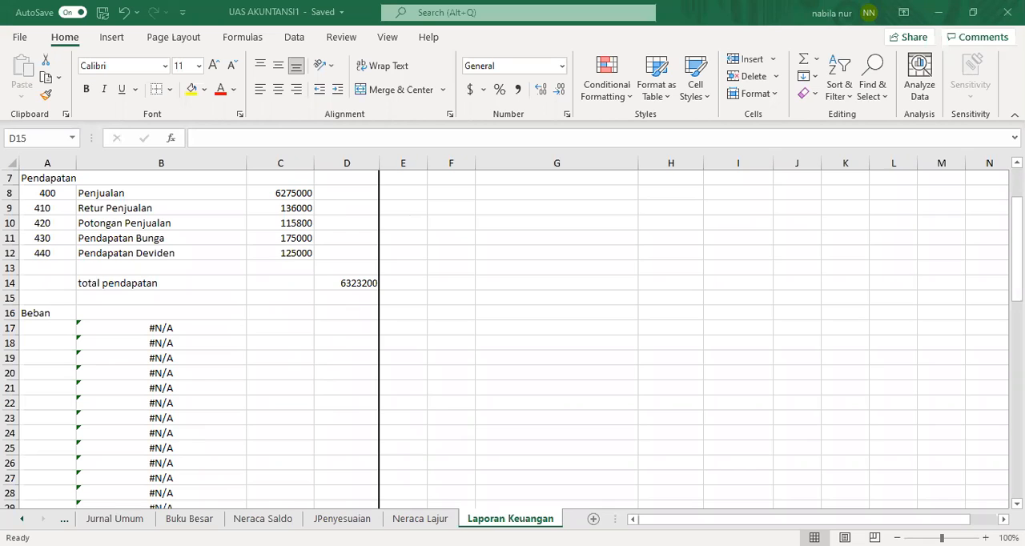
{"action": "left_click", "coordinate": [420, 518]}
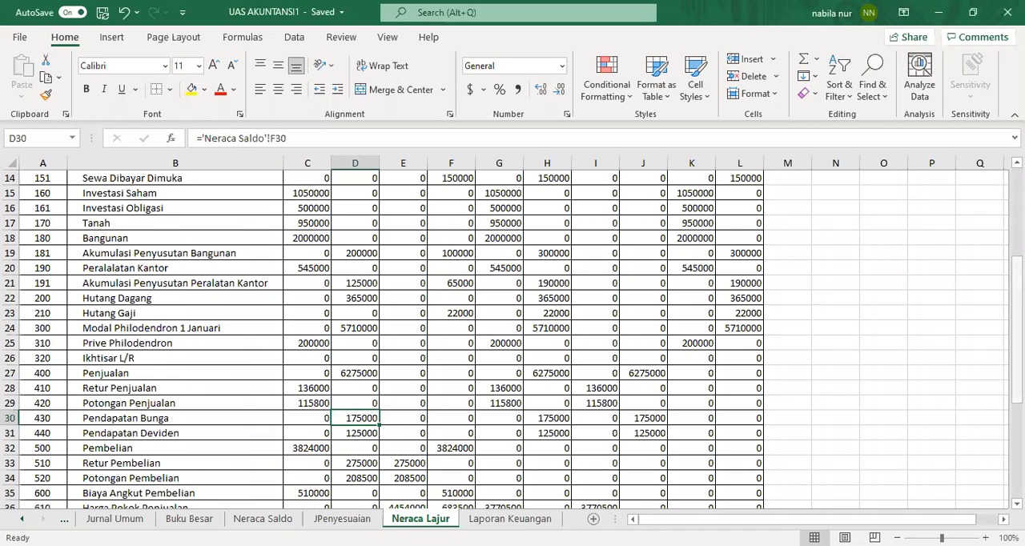
{"action": "left_click_drag", "start_coordinate": [1017, 330], "coordinate": [1017, 425]}
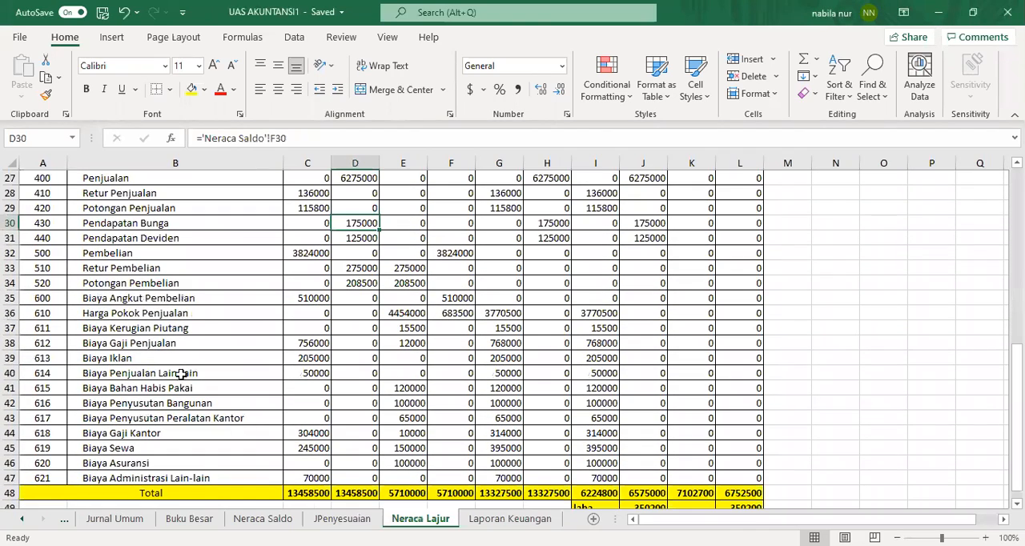
{"action": "left_click", "coordinate": [72, 300]}
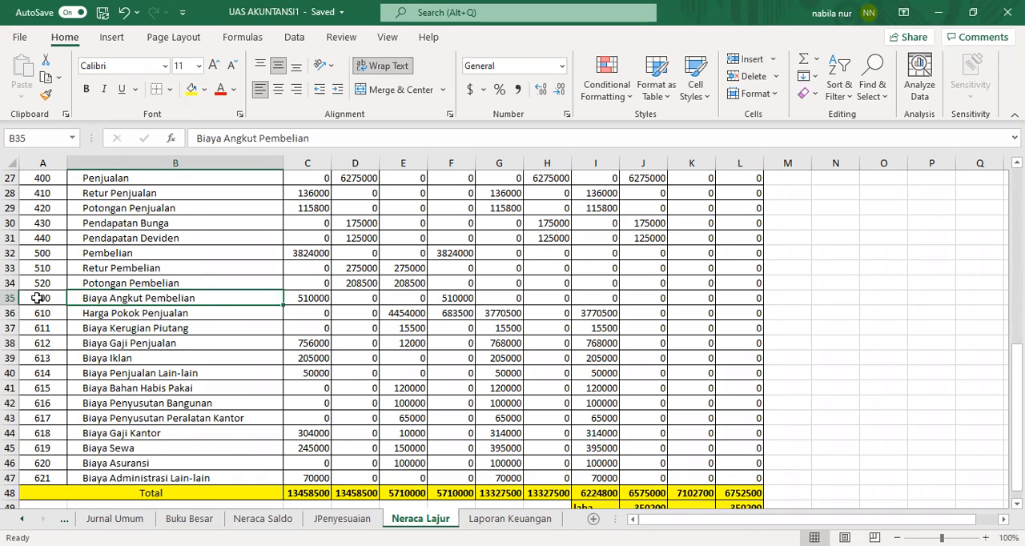
{"action": "left_click_drag", "start_coordinate": [37, 298], "coordinate": [206, 477]}
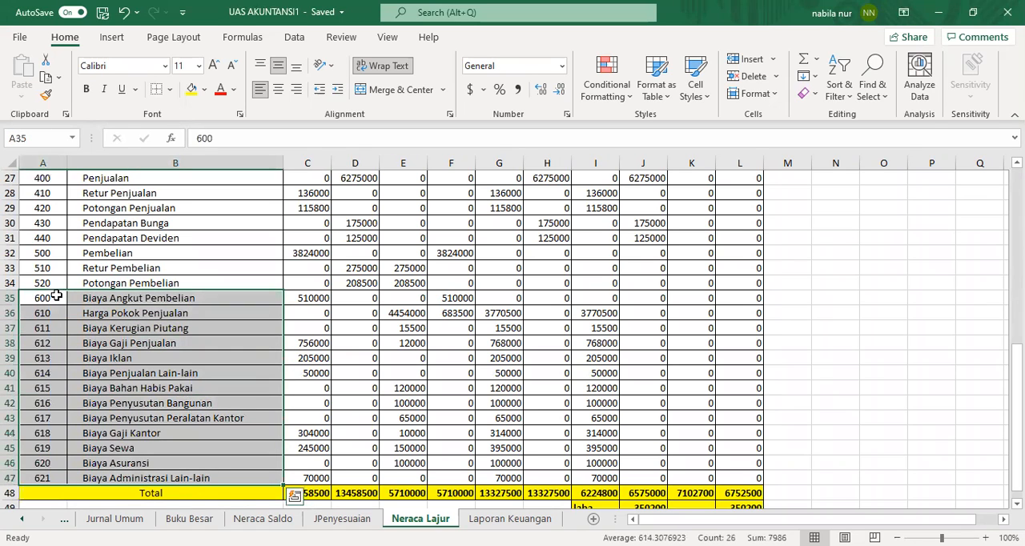
{"action": "left_click_drag", "start_coordinate": [51, 298], "coordinate": [41, 474]}
{"action": "right_click", "coordinate": [42, 381]}
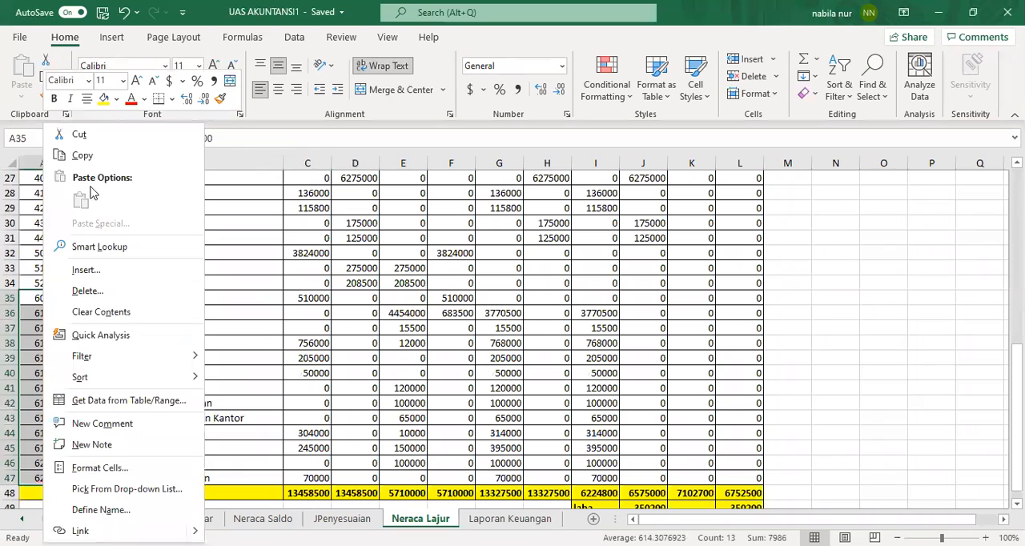
{"action": "left_click", "coordinate": [82, 156]}
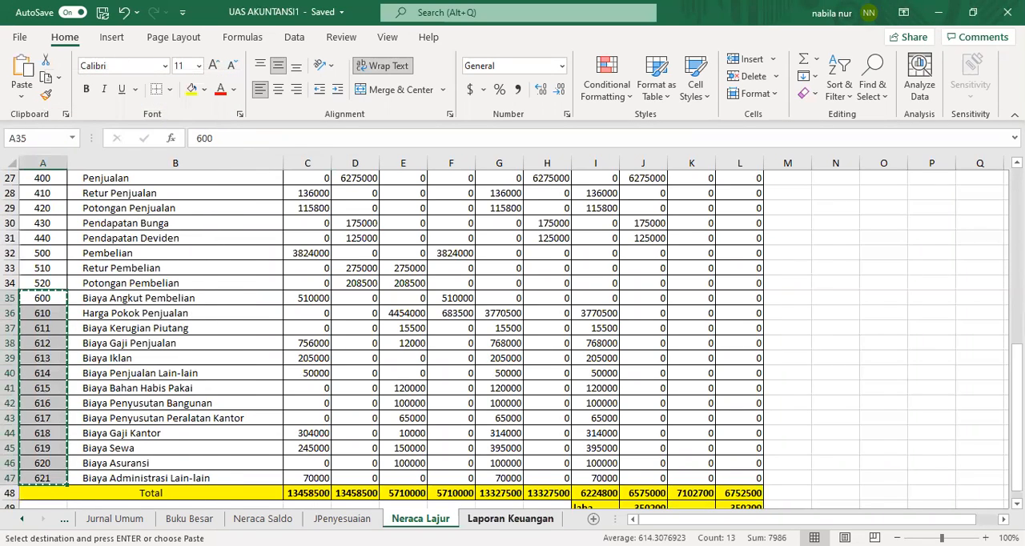
{"action": "left_click", "coordinate": [510, 519]}
{"action": "left_click", "coordinate": [61, 330]}
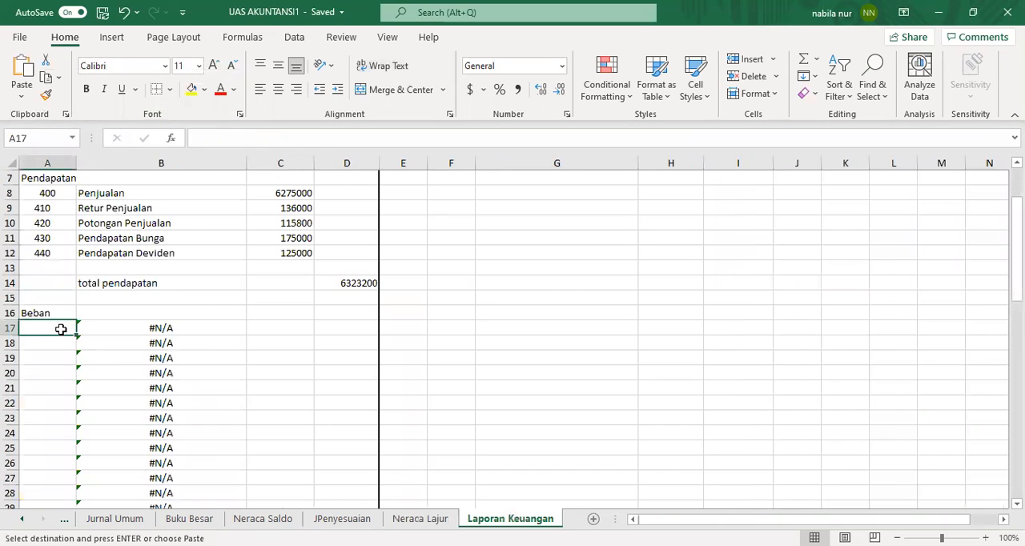
{"action": "right_click", "coordinate": [61, 329]}
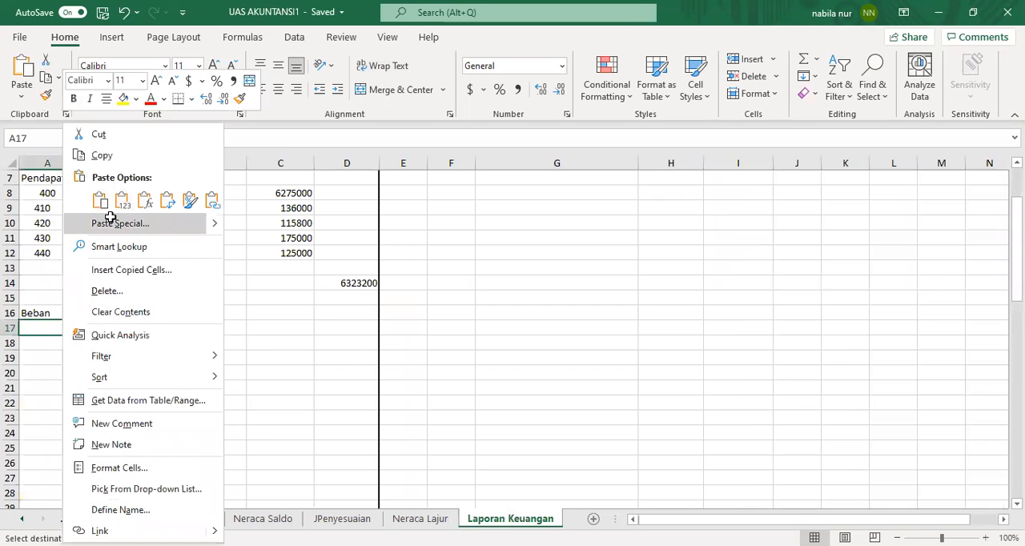
{"action": "left_click", "coordinate": [110, 223]}
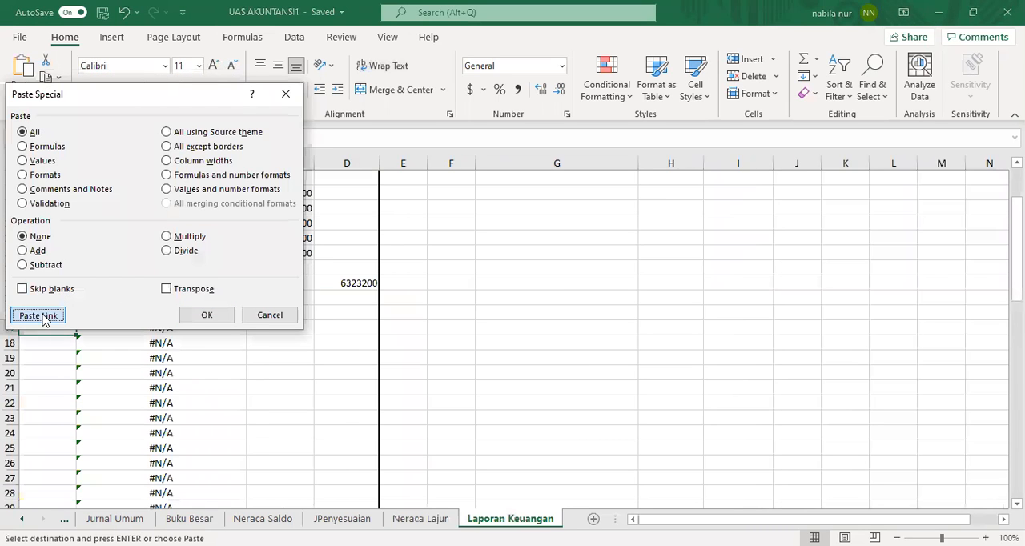
{"action": "left_click", "coordinate": [39, 316]}
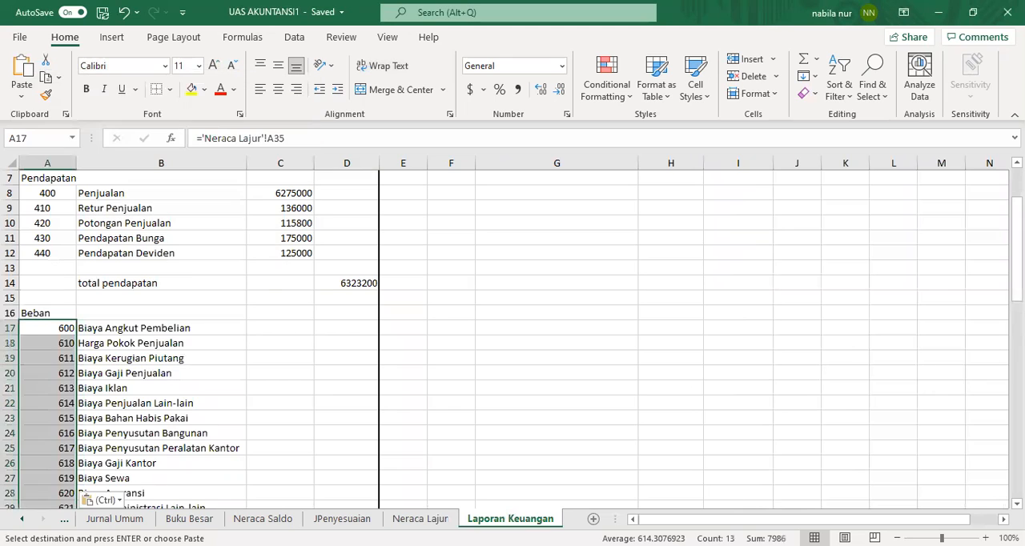
Step: Center-align the expense account numbers in A17:A29
{"action": "scroll", "coordinate": [890, 366], "scroll_direction": "down", "scroll_amount": 1}
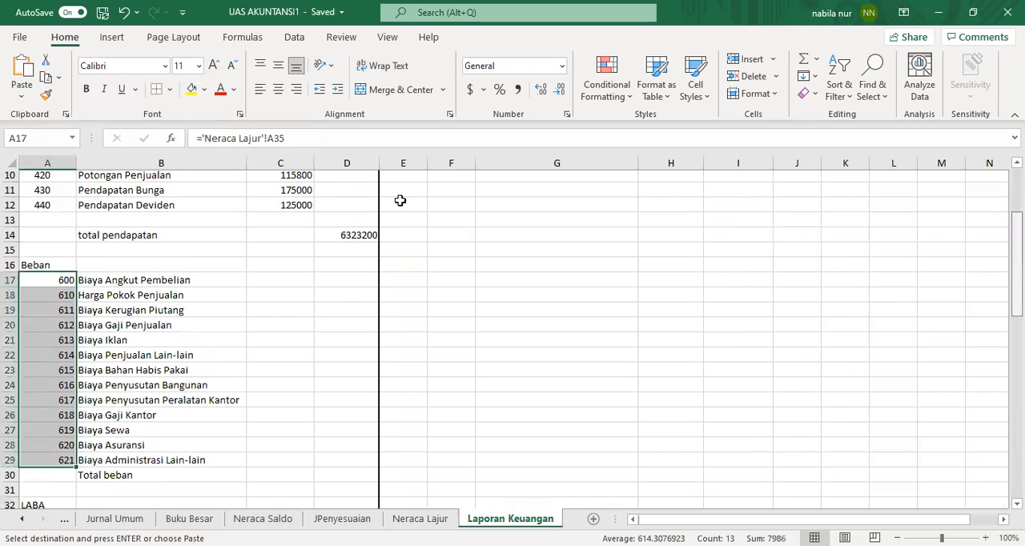
{"action": "left_click", "coordinate": [325, 280]}
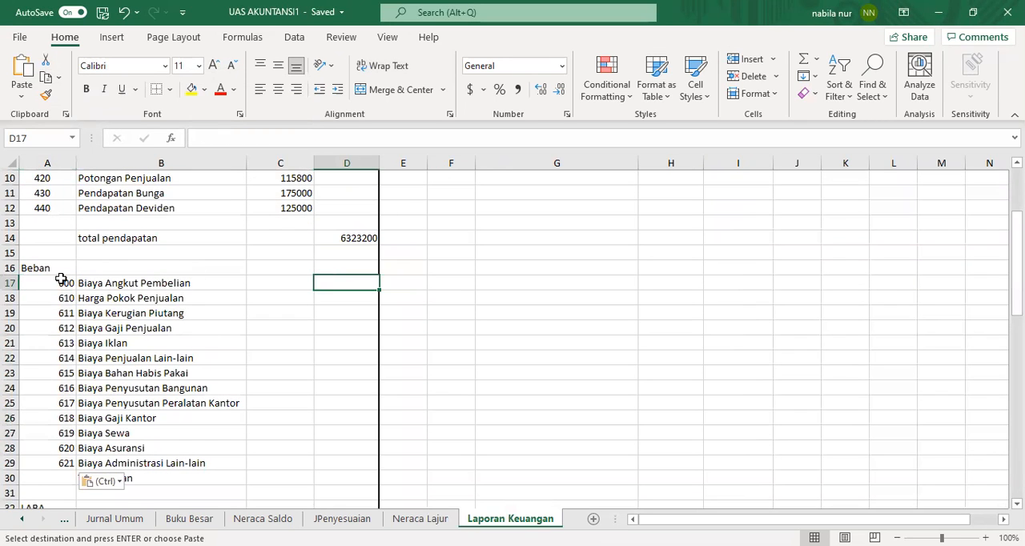
{"action": "left_click_drag", "start_coordinate": [58, 280], "coordinate": [53, 461]}
{"action": "left_click", "coordinate": [279, 90]}
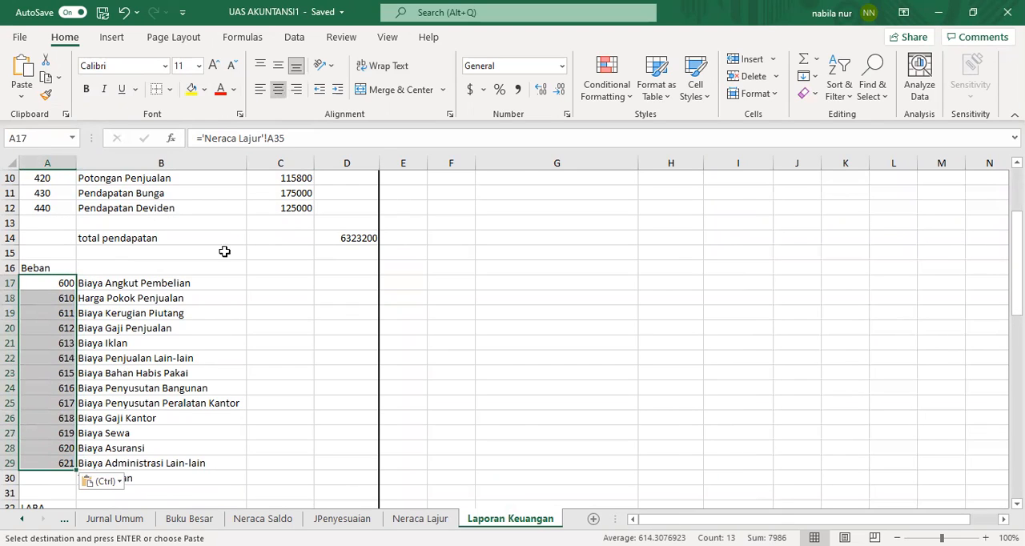
Step: Examine the expense rows' balances and formulas on the Neraca Lajur sheet, starting from Biaya Angkut Pembelian
{"action": "left_click", "coordinate": [272, 282]}
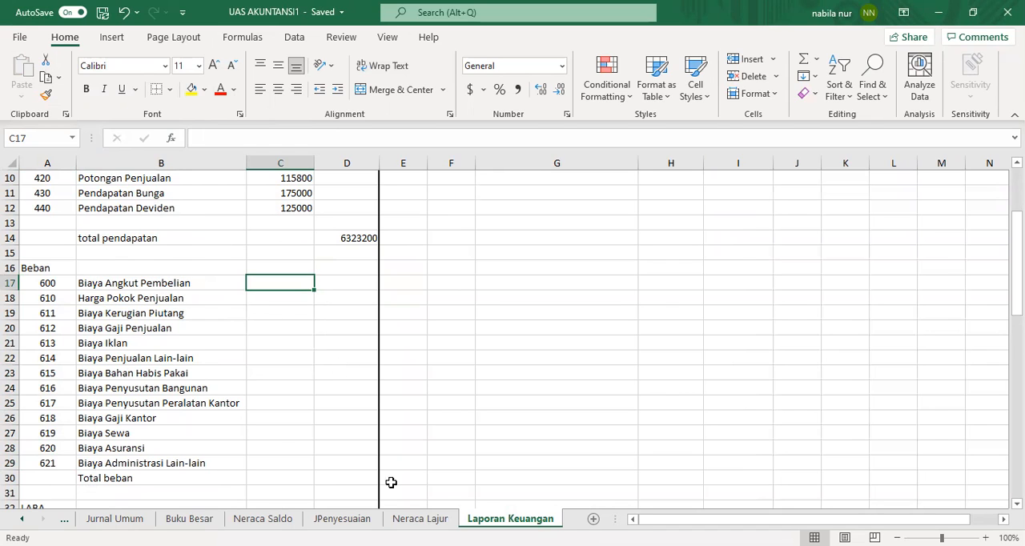
{"action": "left_click", "coordinate": [421, 519]}
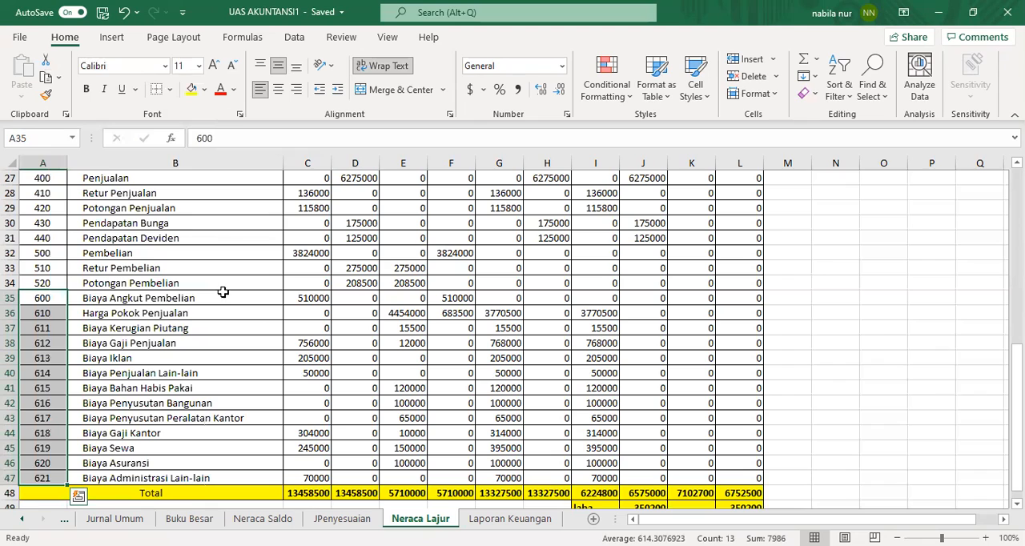
{"action": "left_click", "coordinate": [308, 298]}
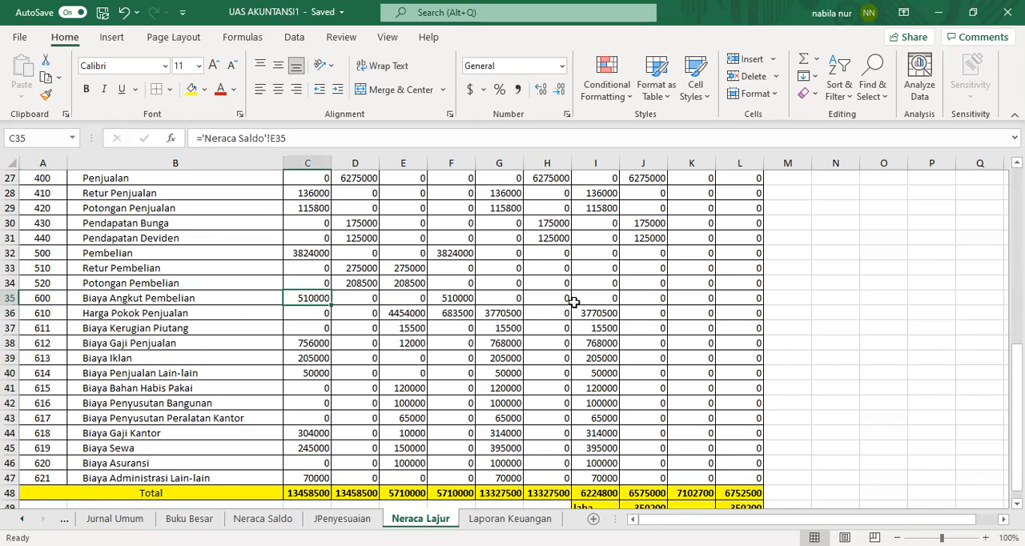
{"action": "left_click", "coordinate": [503, 303]}
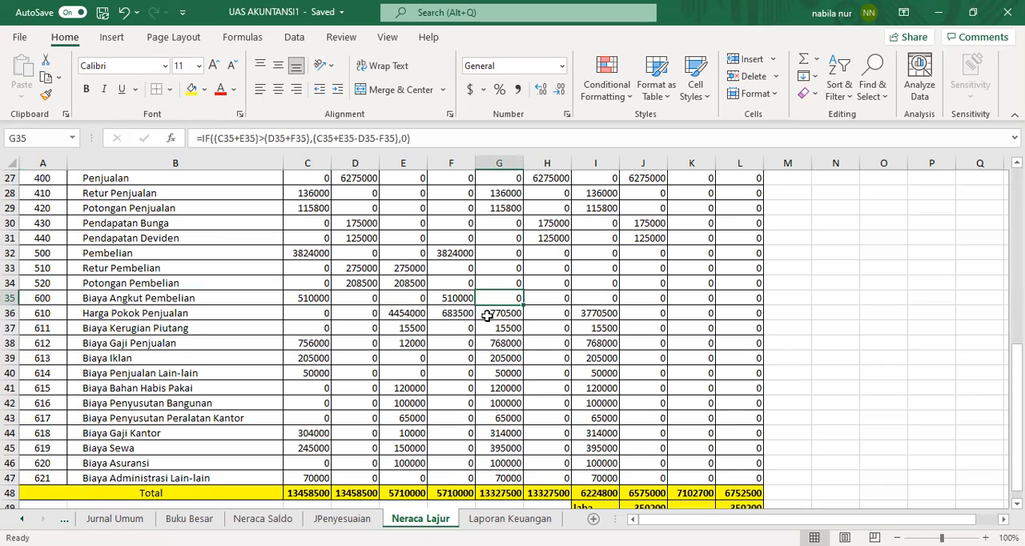
{"action": "left_click", "coordinate": [549, 314]}
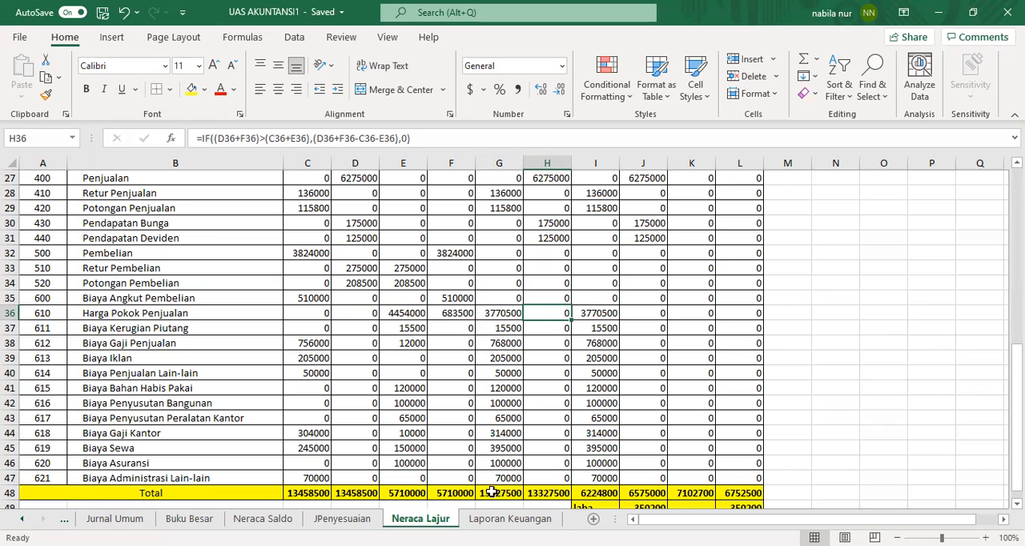
{"action": "left_click", "coordinate": [566, 506]}
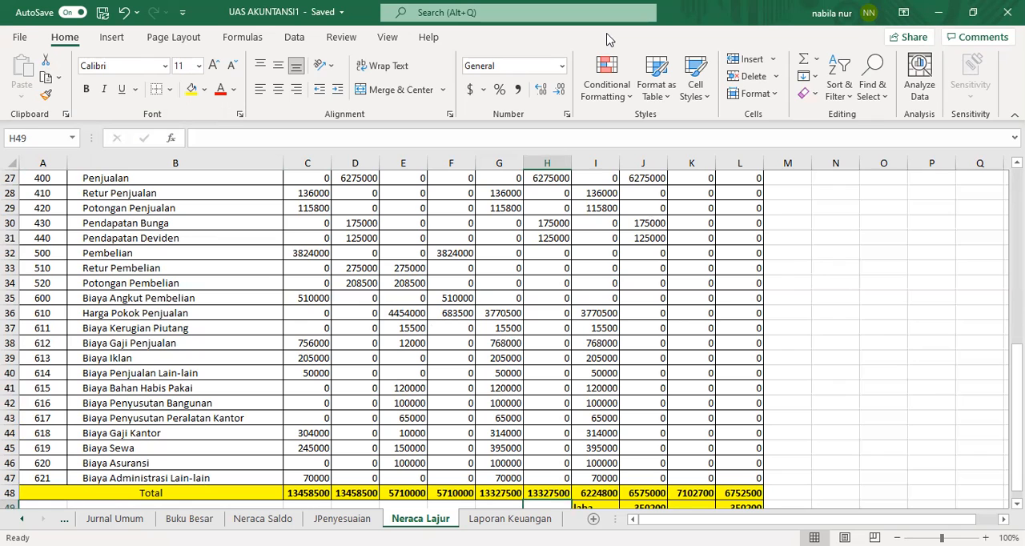
{"action": "key", "text": "alt+Tab"}
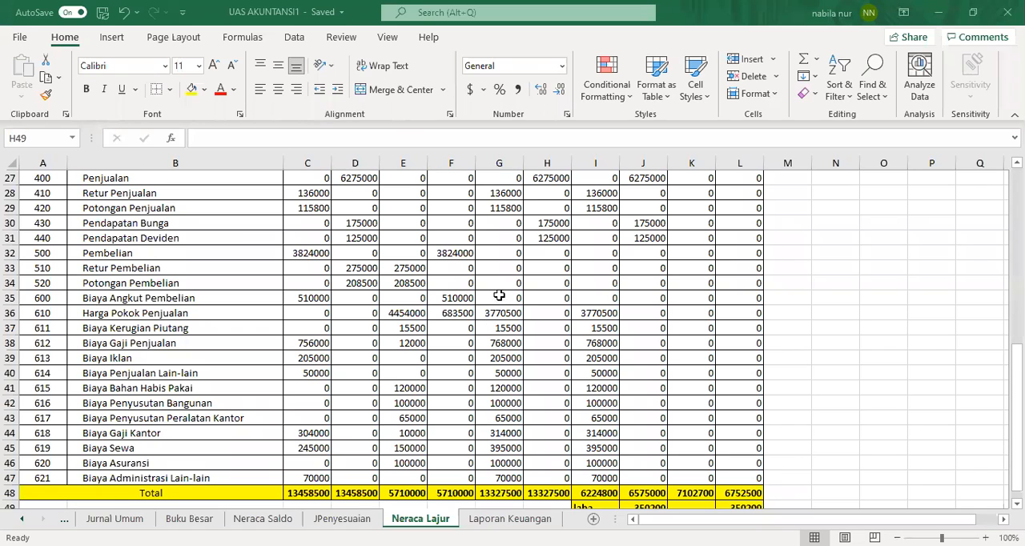
Step: Copy the expense balances from Neraca Lajur G35:G47 and paste them as links into C17:C29 on Laporan Keuangan
{"action": "left_click_drag", "start_coordinate": [499, 296], "coordinate": [494, 477]}
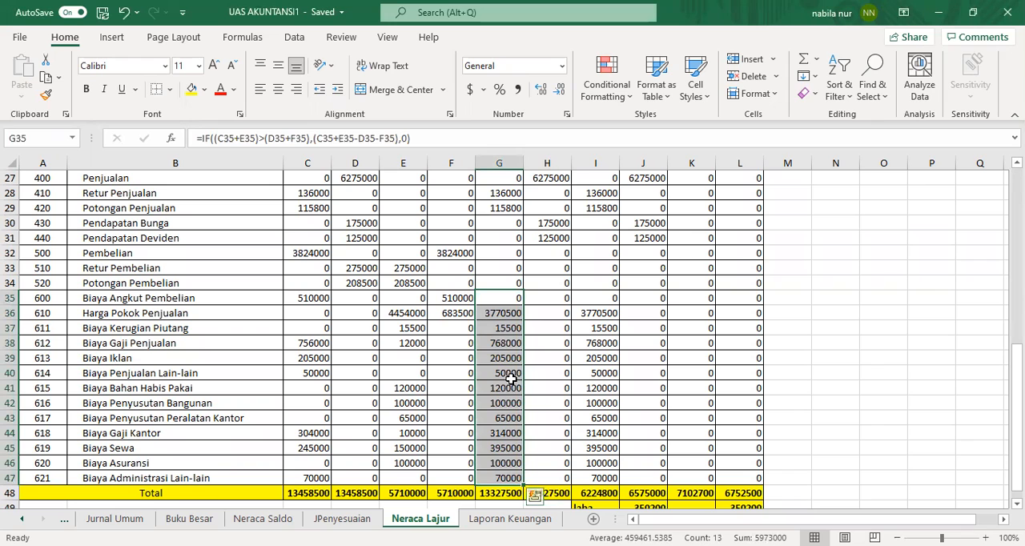
{"action": "right_click", "coordinate": [514, 328]}
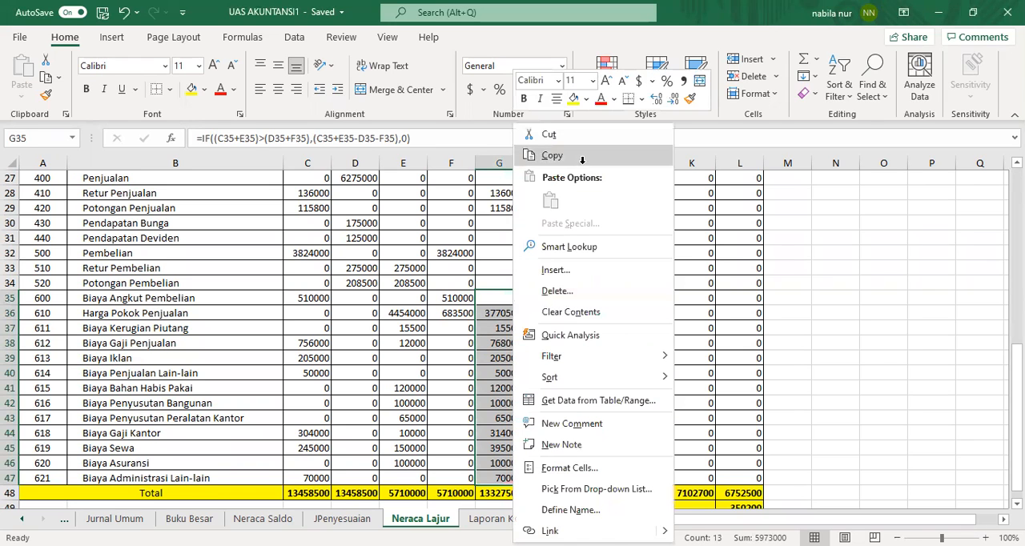
{"action": "left_click", "coordinate": [552, 155]}
{"action": "left_click", "coordinate": [507, 519]}
{"action": "left_click", "coordinate": [287, 290]}
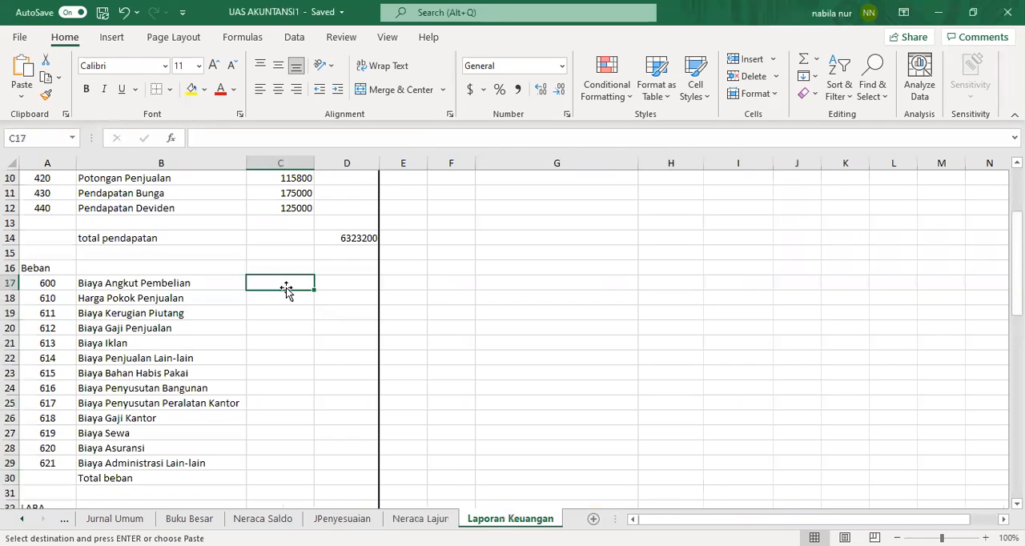
{"action": "right_click", "coordinate": [288, 283]}
{"action": "left_click", "coordinate": [343, 222]}
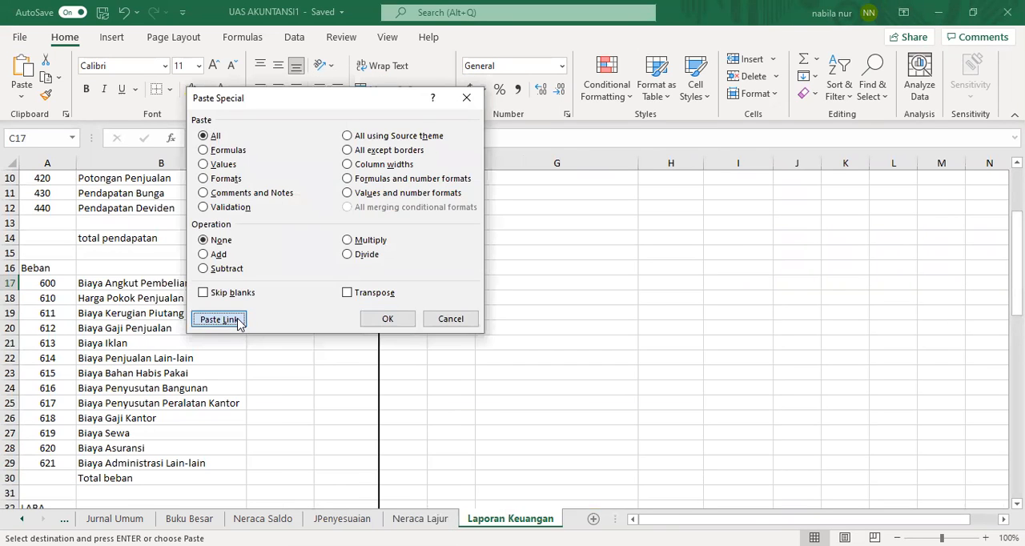
{"action": "left_click", "coordinate": [237, 321]}
{"action": "left_click", "coordinate": [345, 388]}
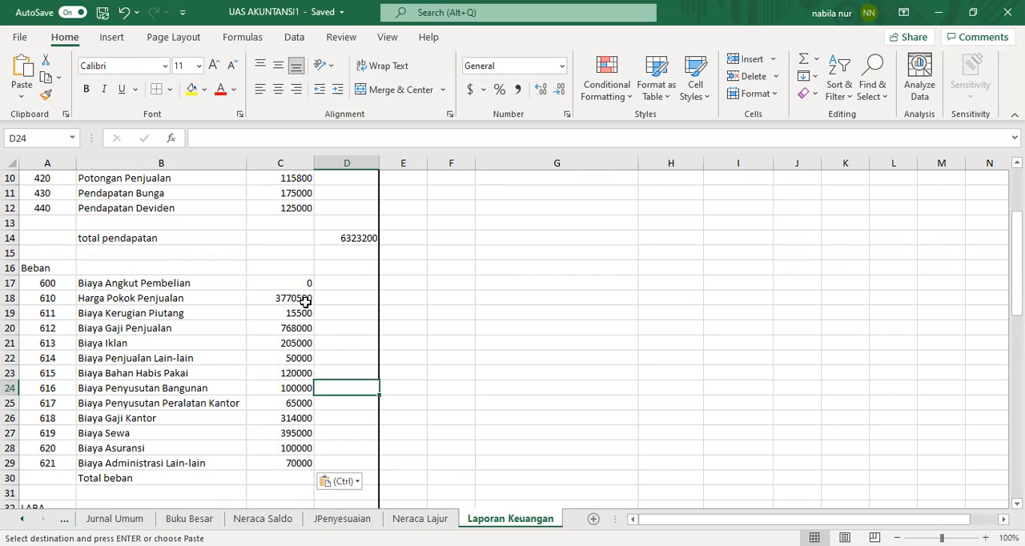
Step: Enter a SUM formula in D30 totalling the expense balances C17 through C29 for Total beban
{"action": "left_click", "coordinate": [164, 478]}
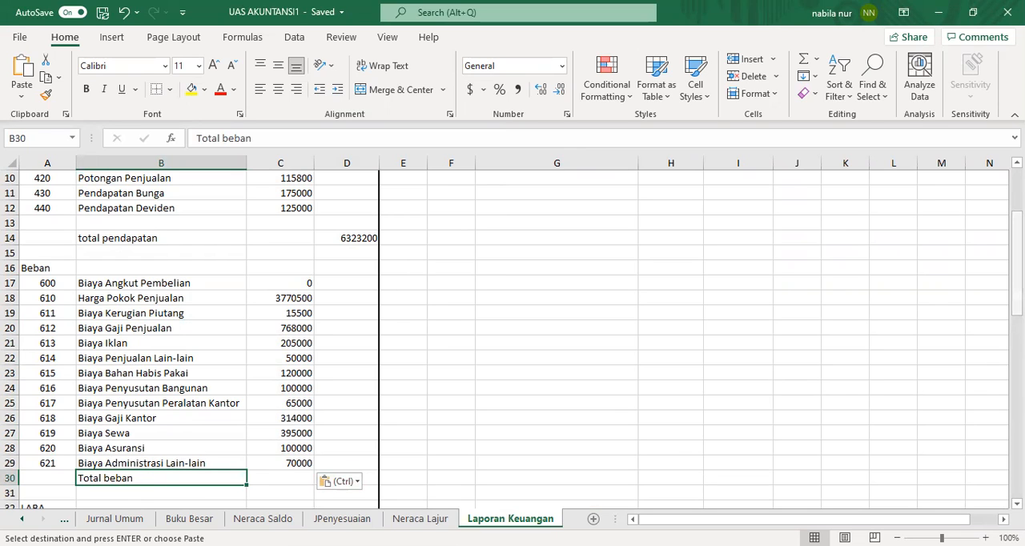
{"action": "scroll", "coordinate": [504, 336], "scroll_direction": "down", "scroll_amount": 1}
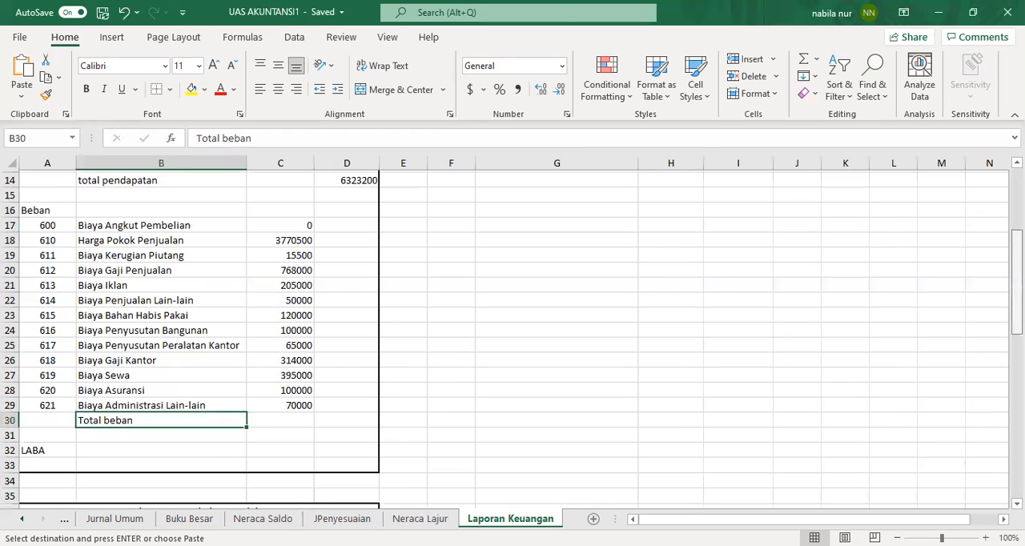
{"action": "left_click", "coordinate": [286, 419]}
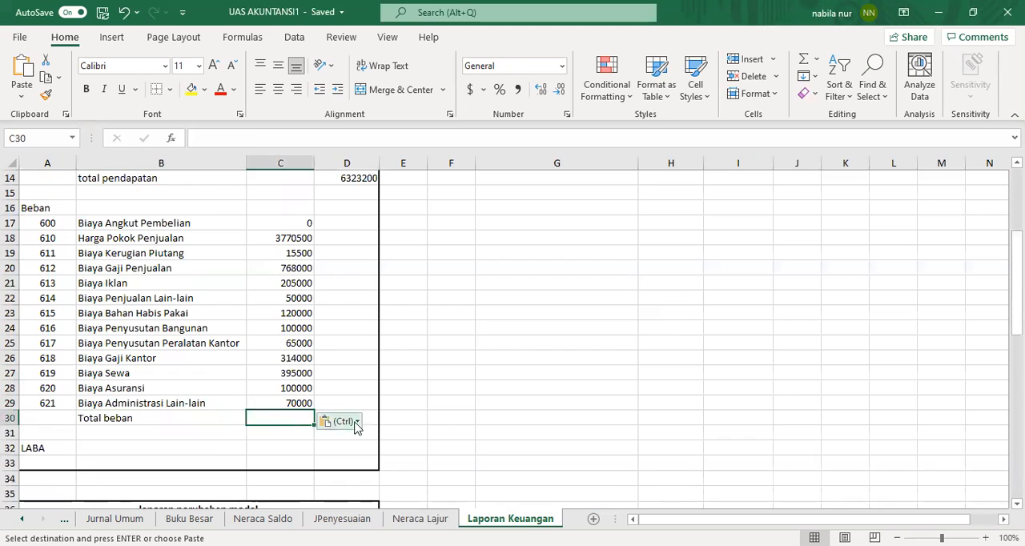
{"action": "left_click", "coordinate": [371, 420]}
{"action": "type", "text": "="}
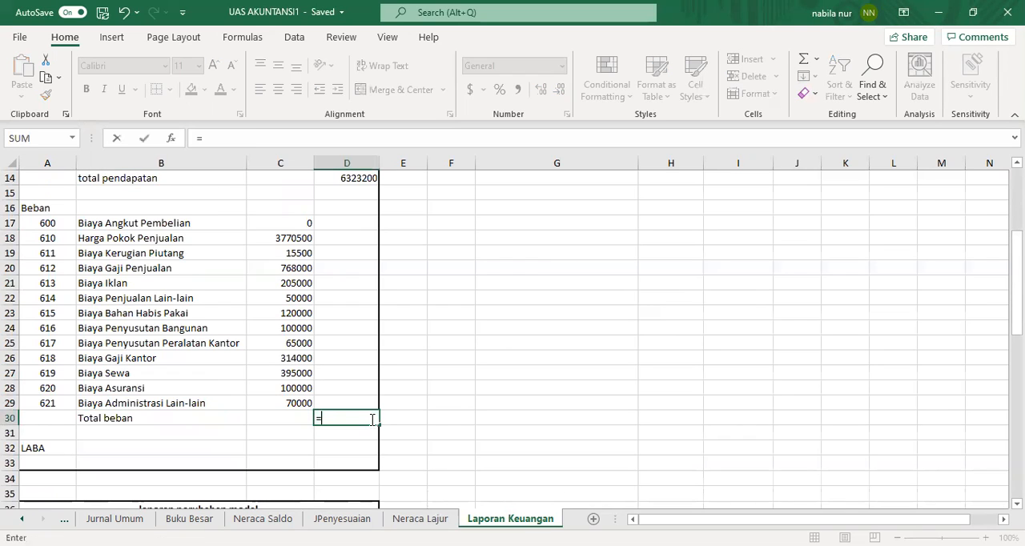
{"action": "type", "text": "sum"}
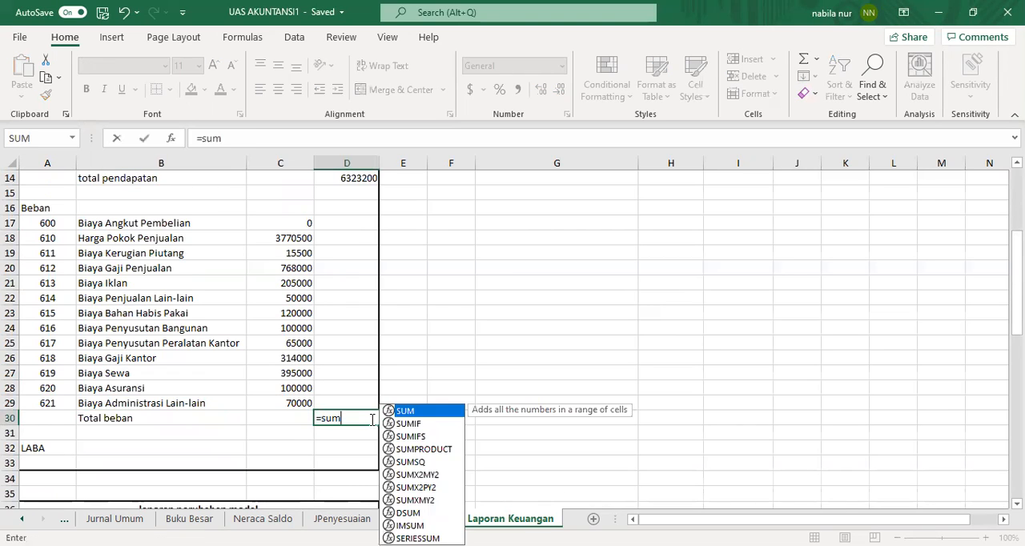
{"action": "type", "text": "("}
{"action": "left_click", "coordinate": [297, 223]}
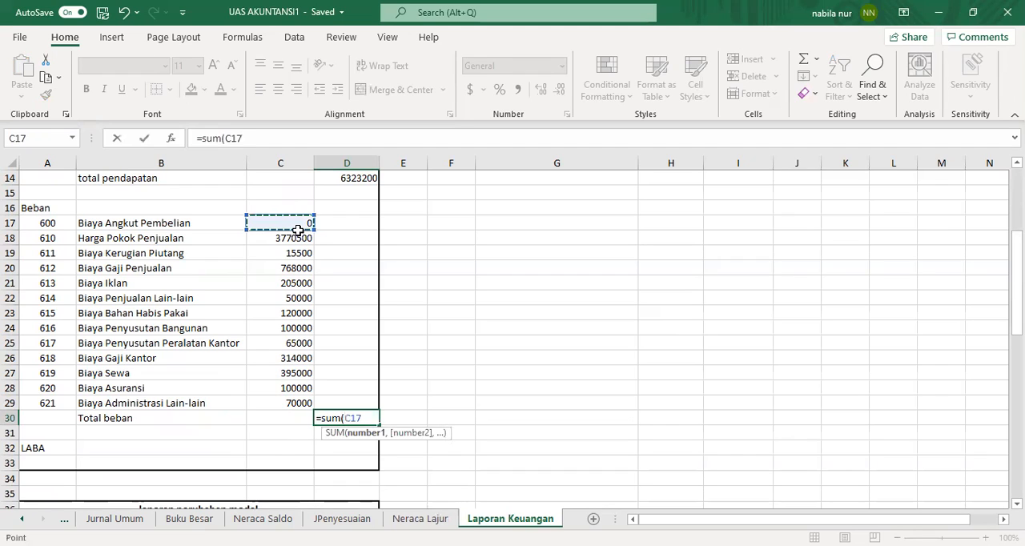
{"action": "left_click", "coordinate": [284, 403], "text": "shift"}
{"action": "key", "text": "Return"}
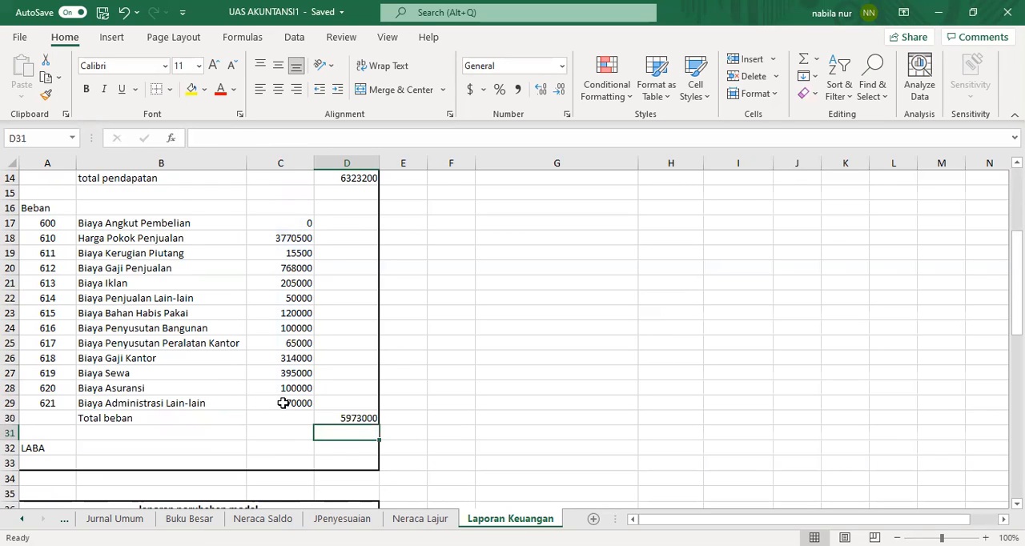
Step: Bold the LABA, total pendapatan and Total beban labels
{"action": "left_click", "coordinate": [47, 449]}
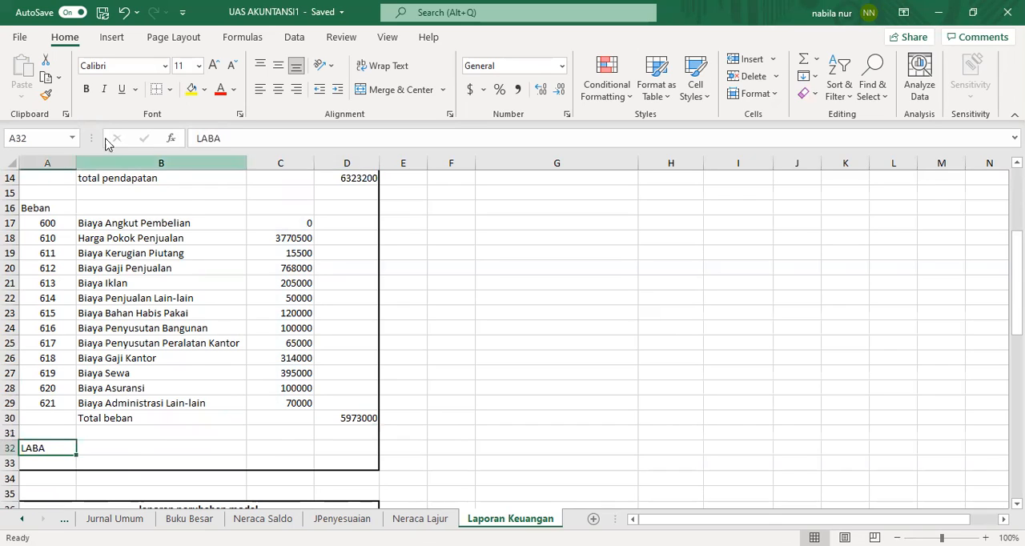
{"action": "left_click", "coordinate": [85, 89]}
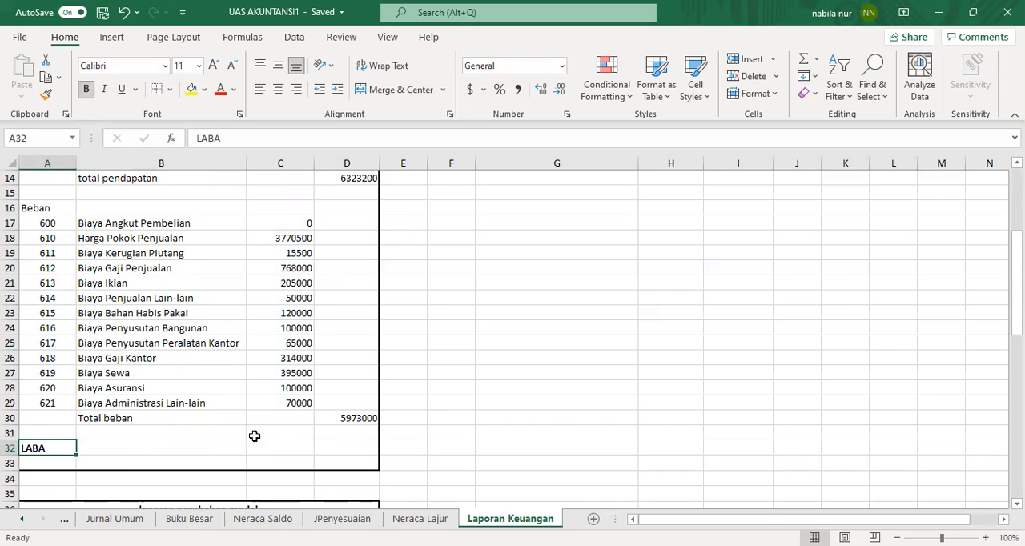
{"action": "left_click", "coordinate": [338, 451]}
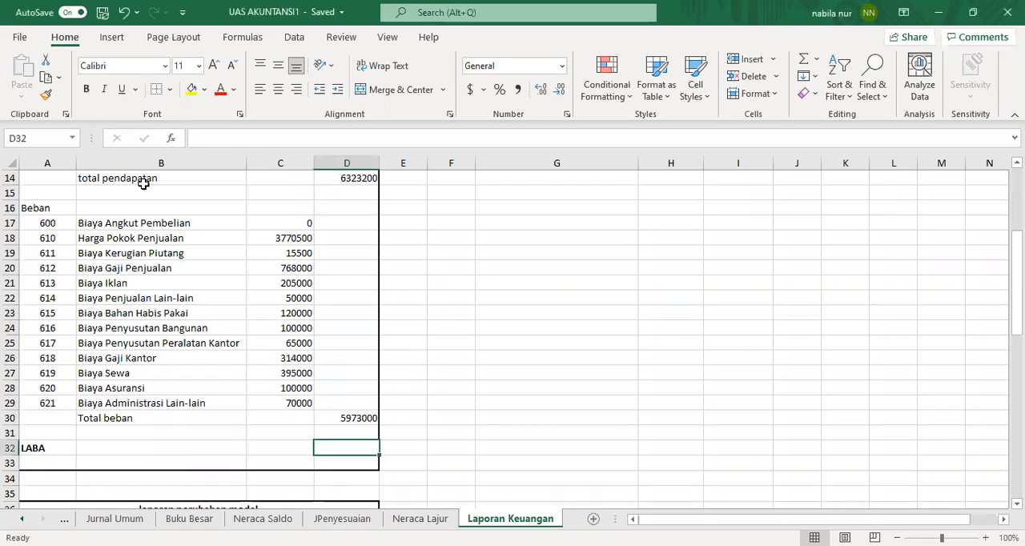
{"action": "left_click", "coordinate": [175, 180]}
{"action": "left_click", "coordinate": [85, 90]}
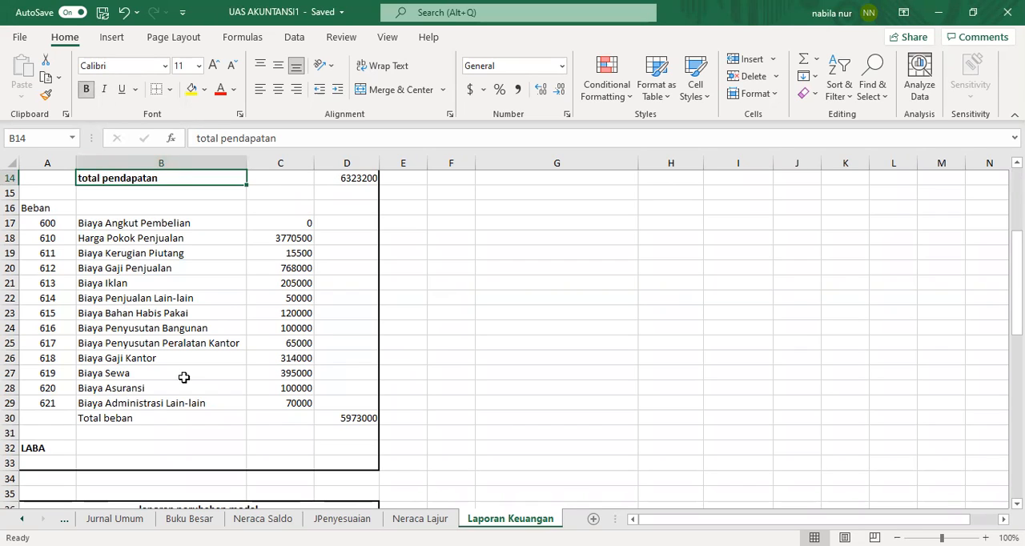
{"action": "left_click", "coordinate": [146, 423]}
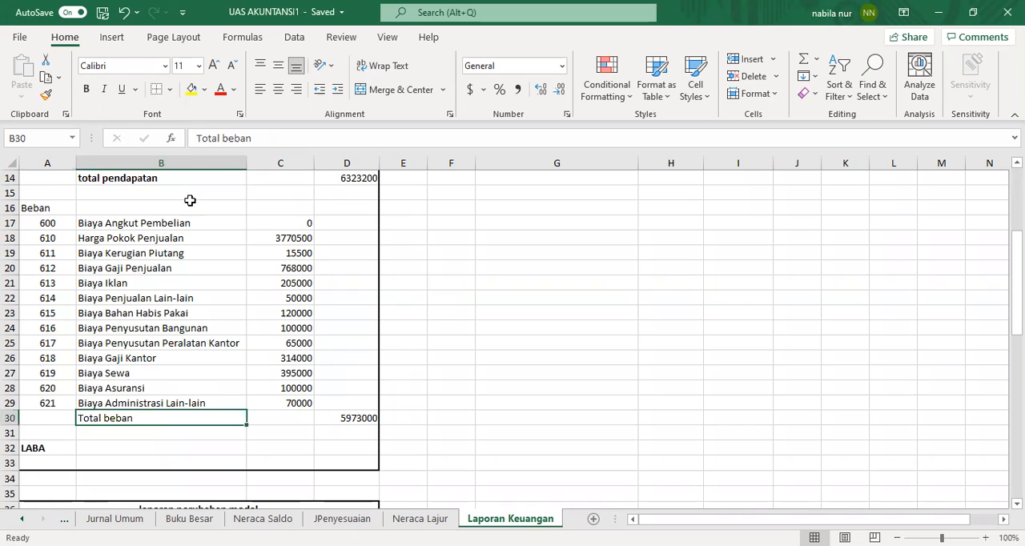
{"action": "left_click", "coordinate": [87, 91]}
Step: Compute LABA in D32 with the formula =D14-D30
{"action": "left_click", "coordinate": [355, 451]}
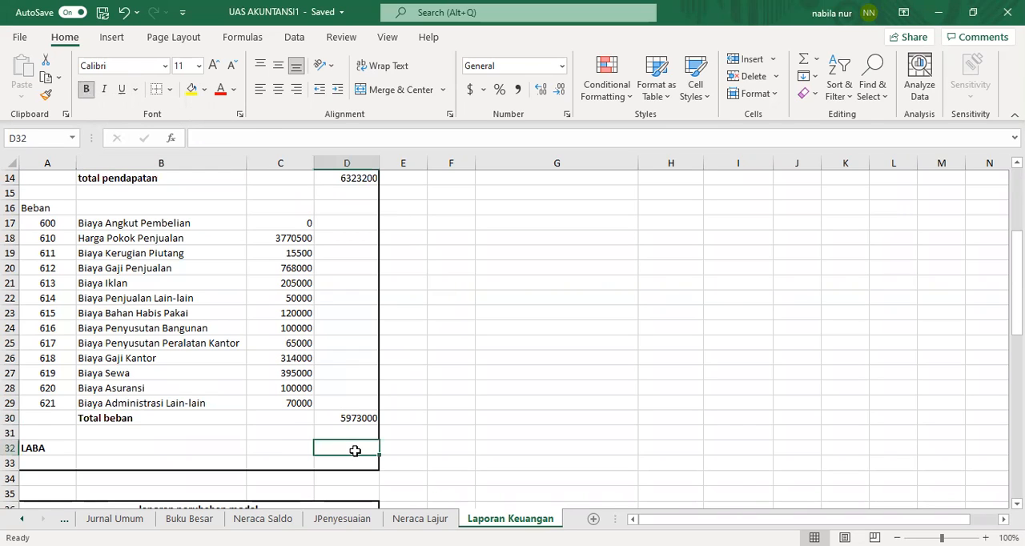
{"action": "type", "text": "="}
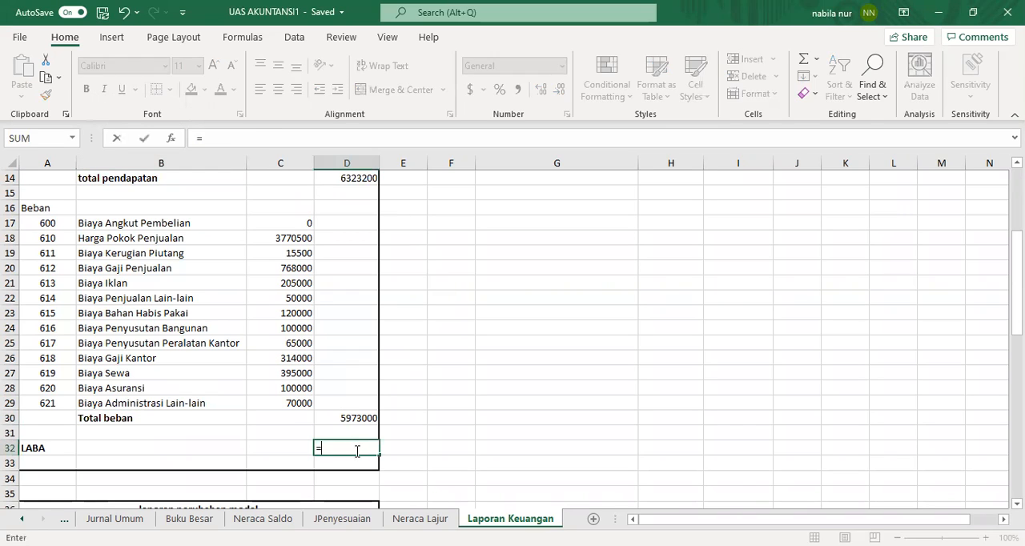
{"action": "left_click", "coordinate": [359, 181]}
{"action": "type", "text": "-"}
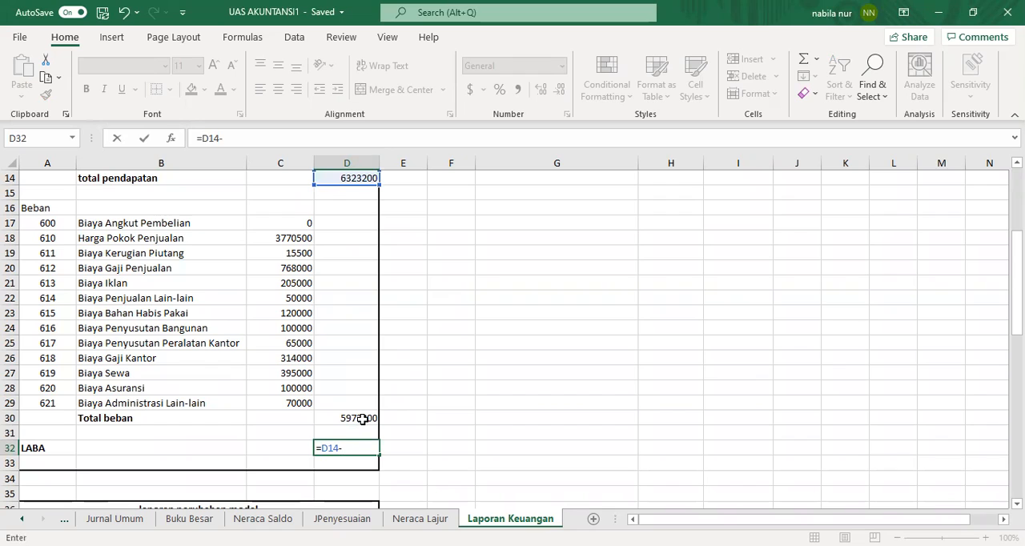
{"action": "left_click", "coordinate": [363, 419]}
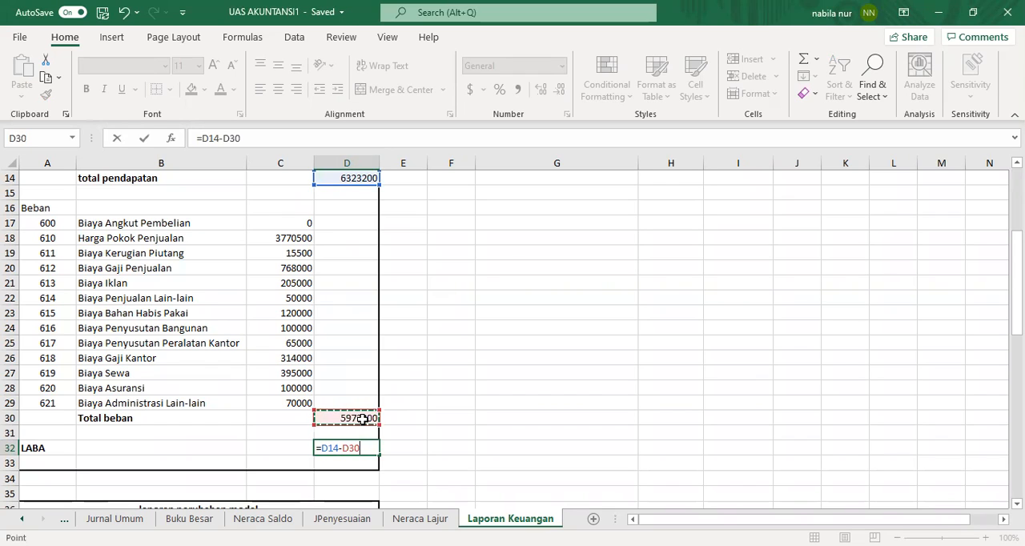
{"action": "key", "text": "Return"}
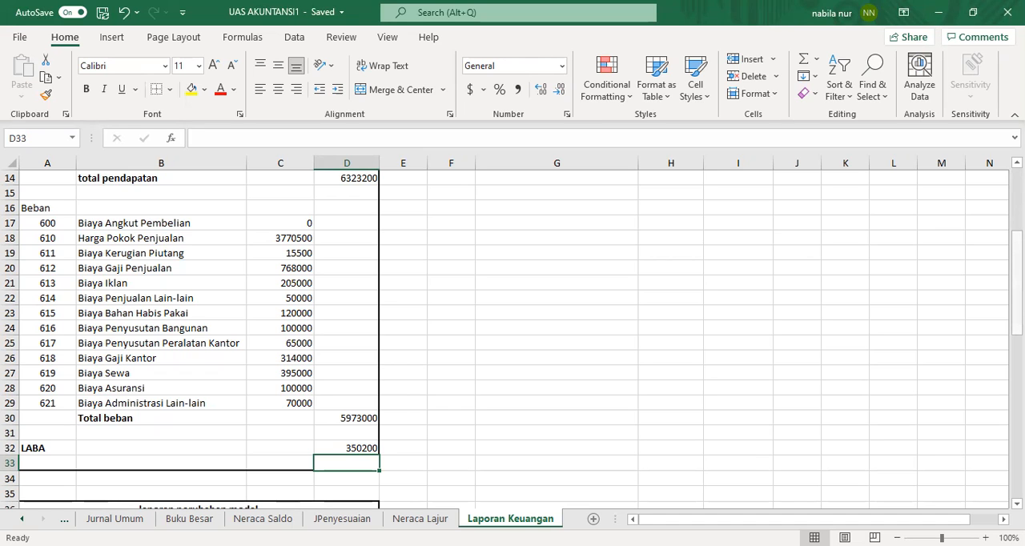
Step: Enter =VLOOKUP(A37,Account,2,0) in B37 under the laporan perubahan modal heading
{"action": "scroll", "coordinate": [513, 337], "scroll_direction": "down", "scroll_amount": 3}
{"action": "scroll", "coordinate": [513, 336], "scroll_direction": "down", "scroll_amount": 1}
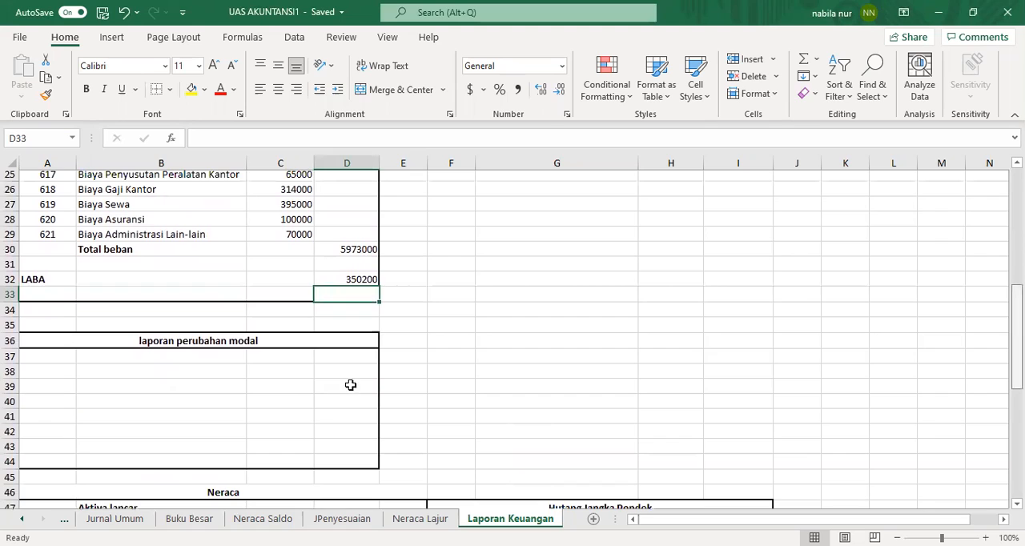
{"action": "left_click", "coordinate": [195, 371]}
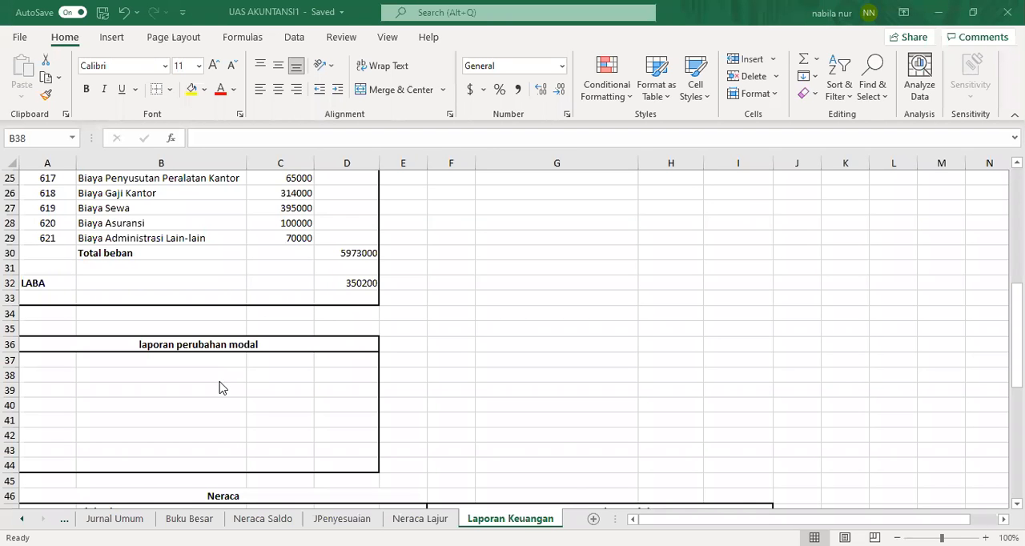
{"action": "left_click", "coordinate": [175, 362]}
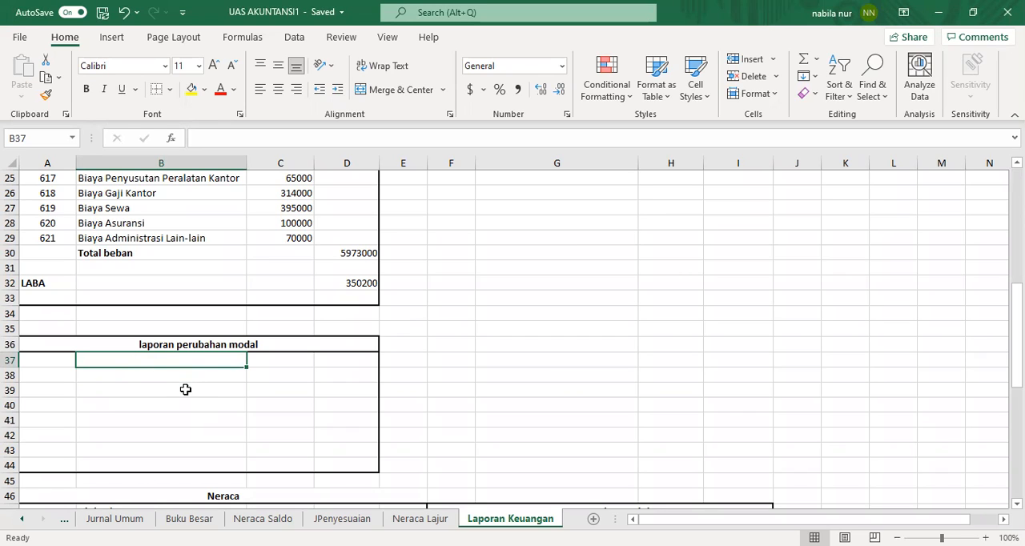
{"action": "type", "text": "="}
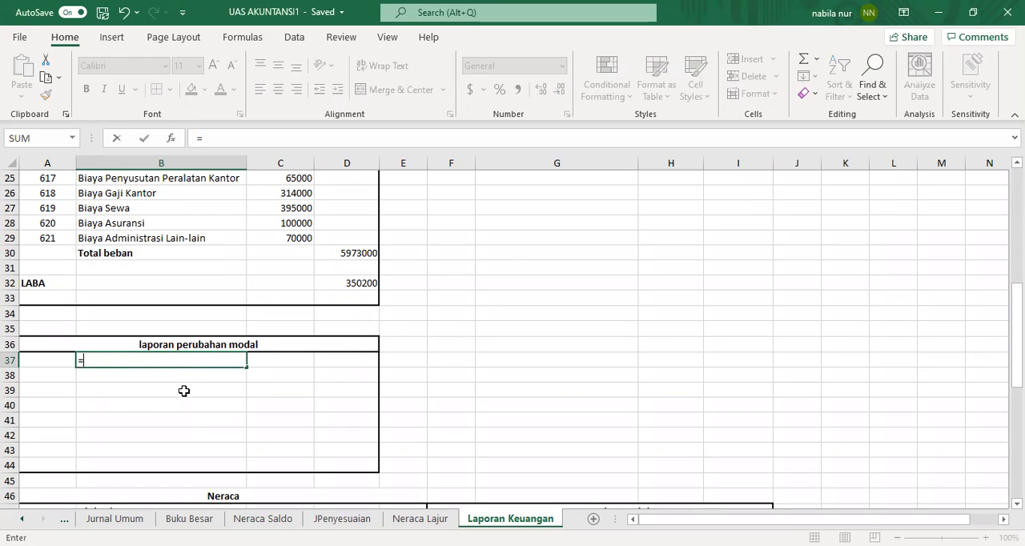
{"action": "type", "text": "vlookup"}
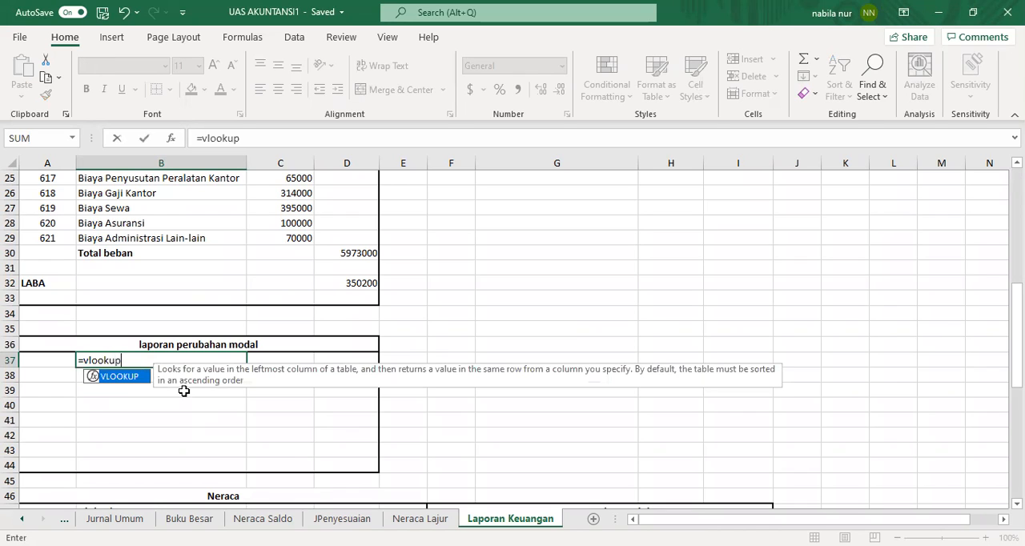
{"action": "type", "text": "("}
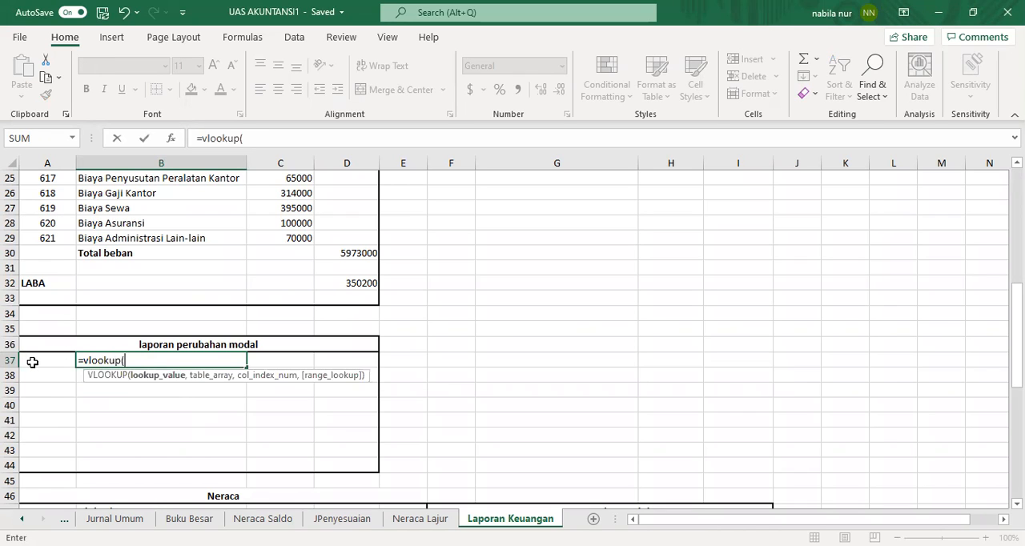
{"action": "left_click", "coordinate": [32, 362]}
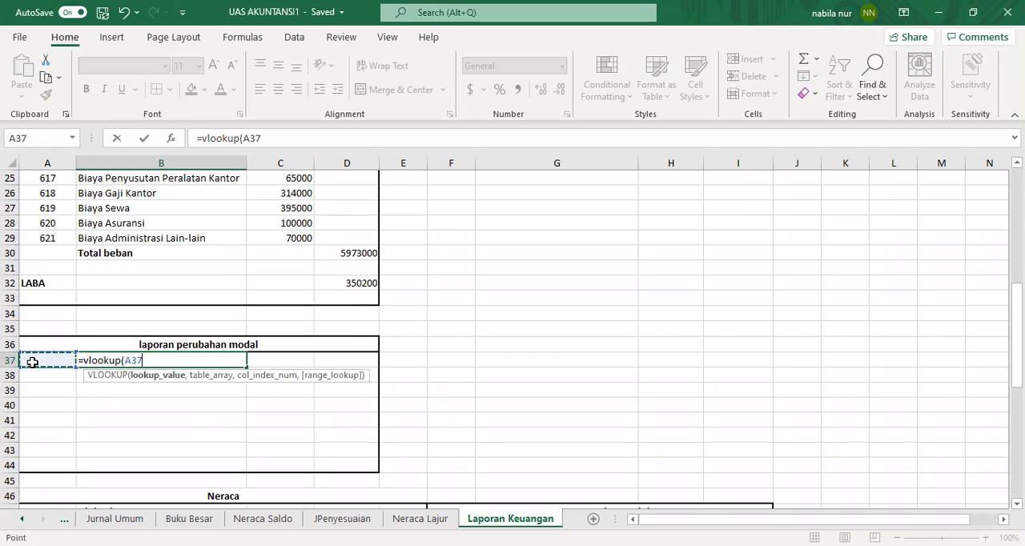
{"action": "type", "text": ",accou"}
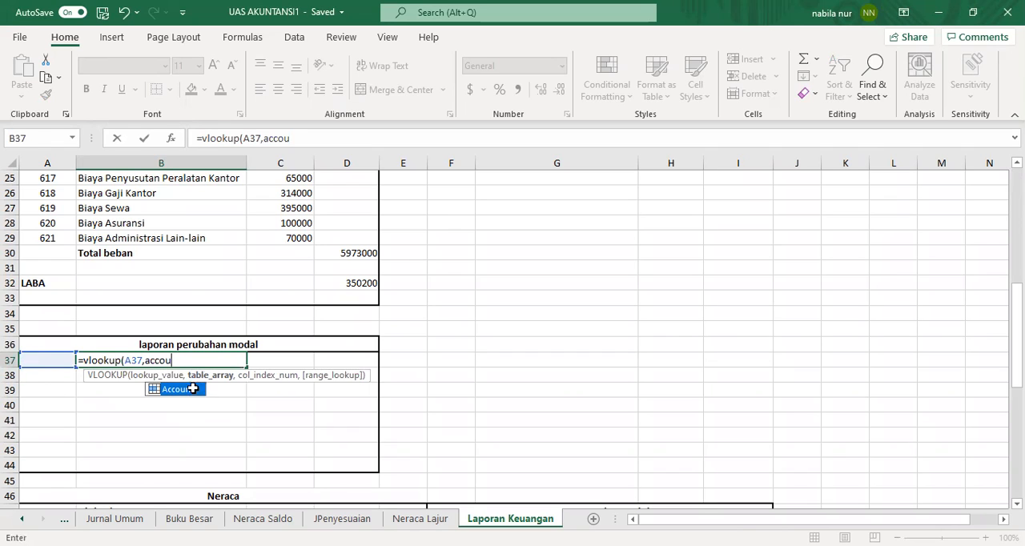
{"action": "double_click", "coordinate": [193, 389]}
{"action": "type", "text": ",2"}
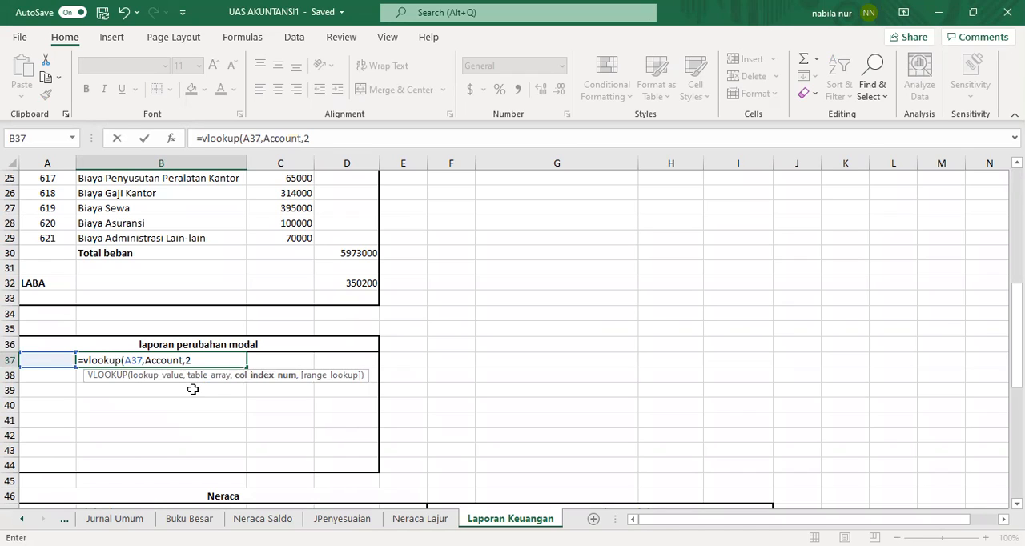
{"action": "type", "text": ",0"}
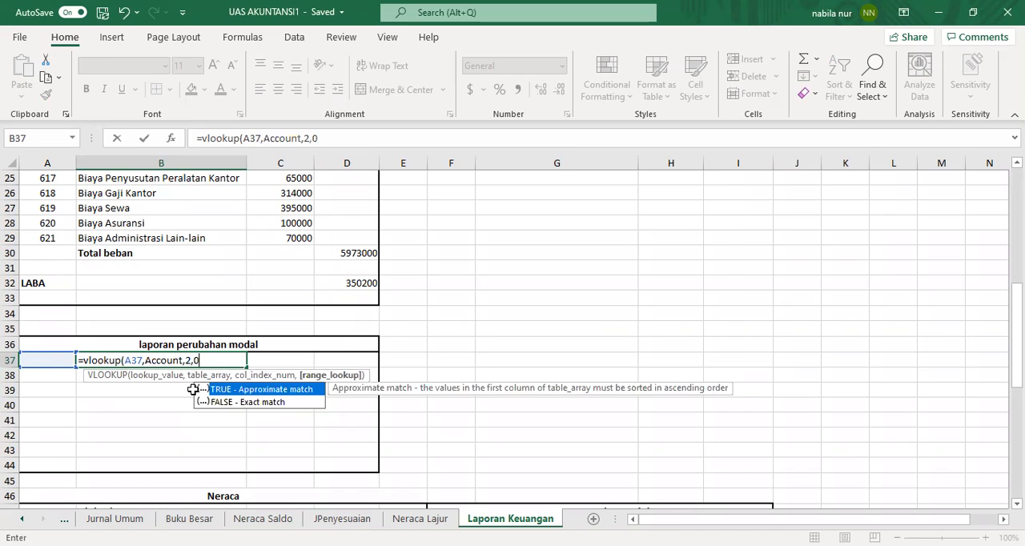
{"action": "key", "text": "Return"}
Step: Enter account number 300 in A37 as the lookup value for the capital account name
{"action": "left_click", "coordinate": [41, 359]}
{"action": "left_click", "coordinate": [420, 518]}
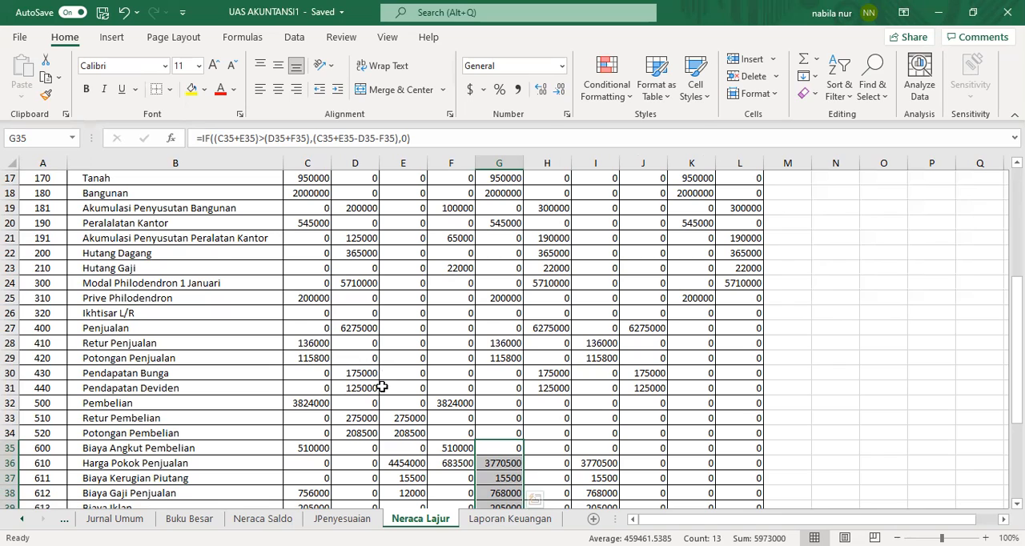
{"action": "left_click", "coordinate": [510, 520]}
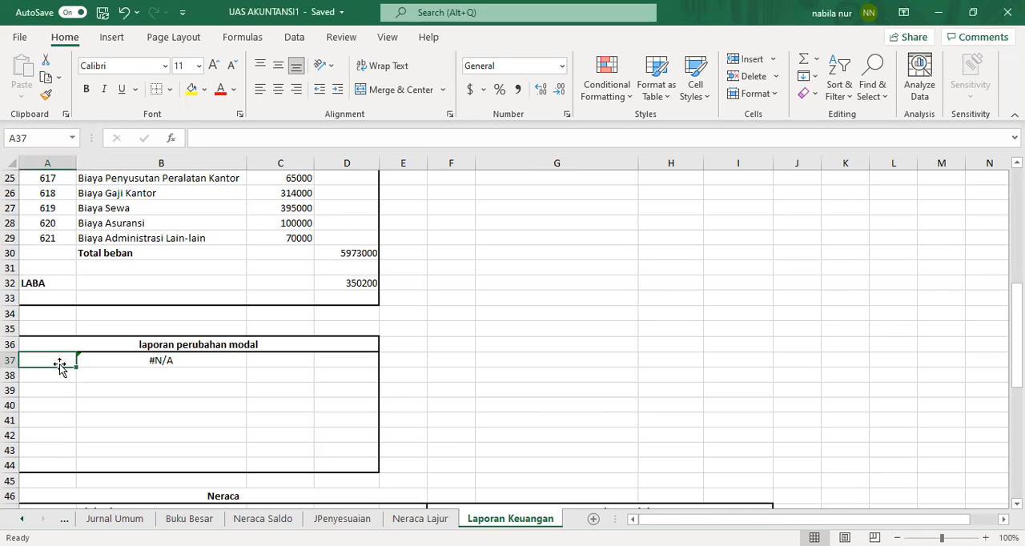
{"action": "type", "text": "300"}
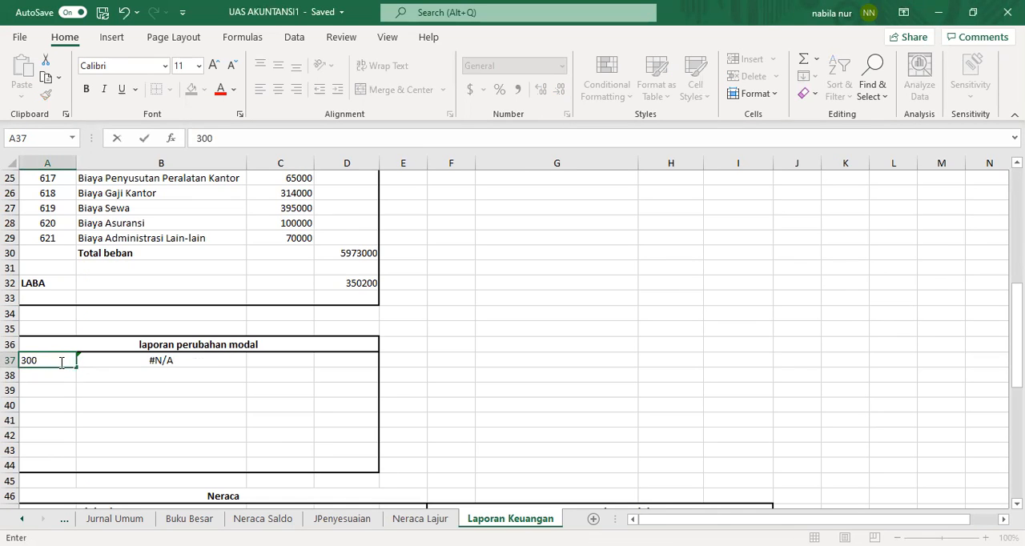
{"action": "key", "text": "Return"}
Step: Paste a link in C37 to the Modal Philodendron 1 Januari balance in Neraca Lajur cell D24
{"action": "left_click", "coordinate": [281, 360]}
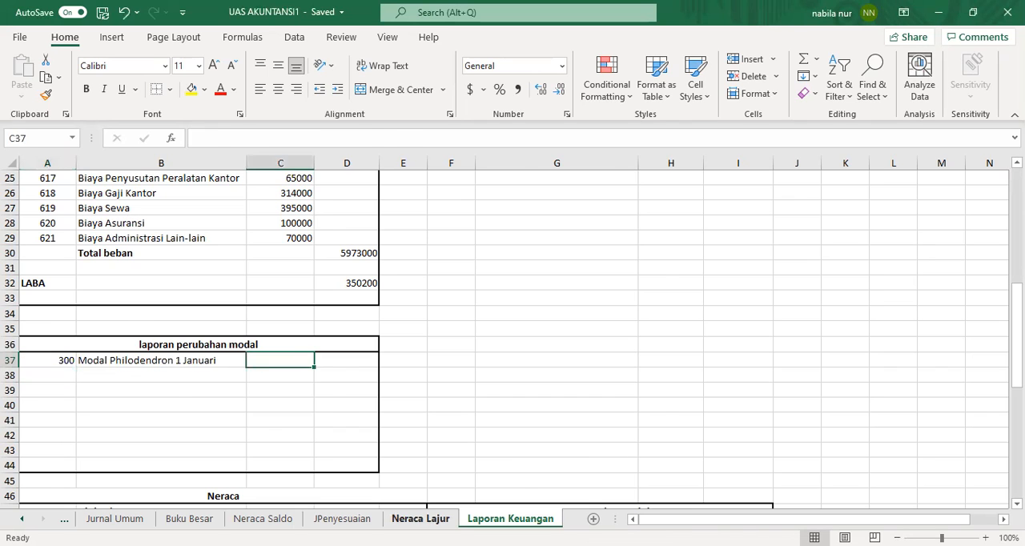
{"action": "key", "text": "ctrl+Page_Up"}
{"action": "left_click", "coordinate": [353, 284]}
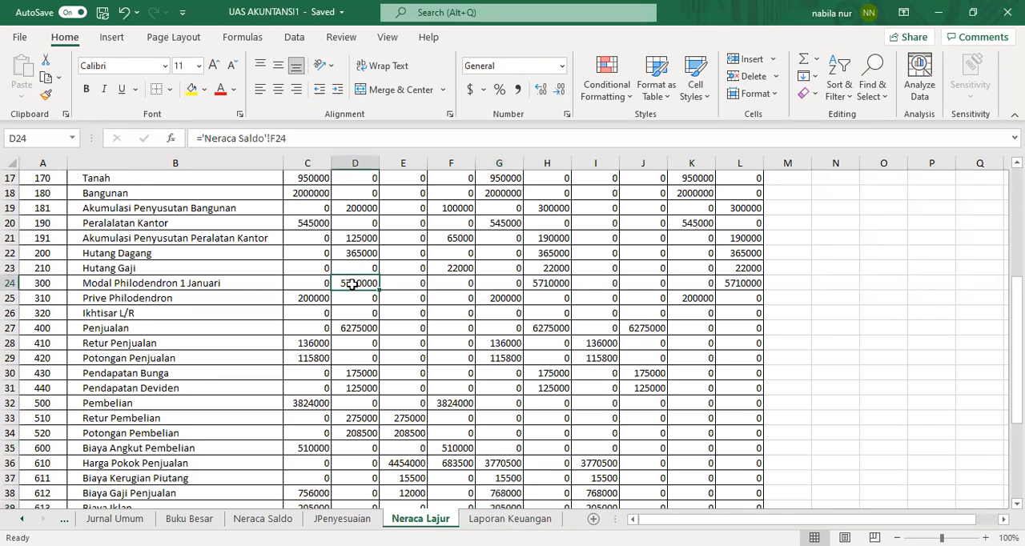
{"action": "right_click", "coordinate": [353, 285]}
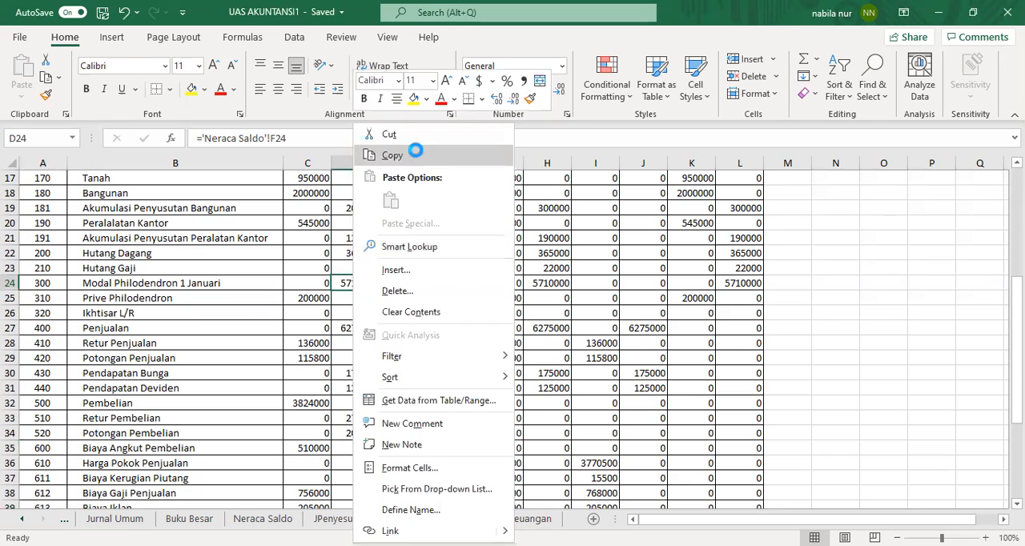
{"action": "left_click", "coordinate": [393, 155]}
{"action": "left_click", "coordinate": [511, 519]}
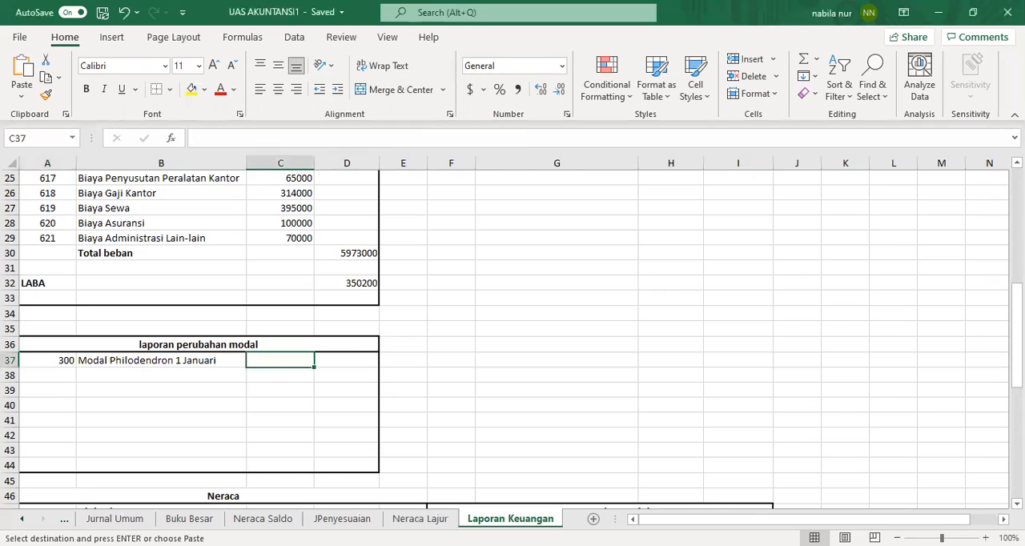
{"action": "right_click", "coordinate": [295, 359]}
{"action": "left_click", "coordinate": [346, 223]}
{"action": "left_click", "coordinate": [233, 323]}
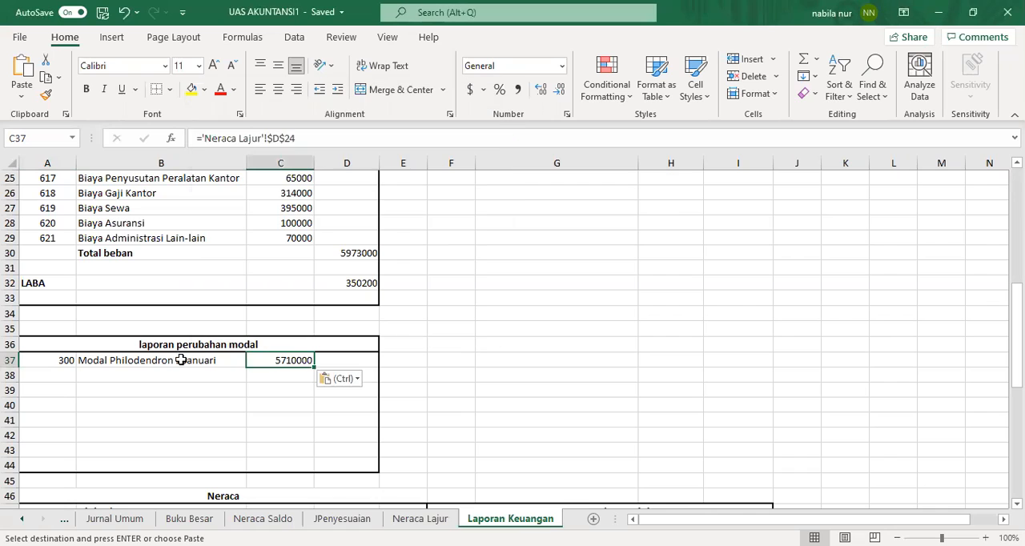
Step: Enter the label laba in B39 of the capital statement
{"action": "left_click", "coordinate": [160, 376]}
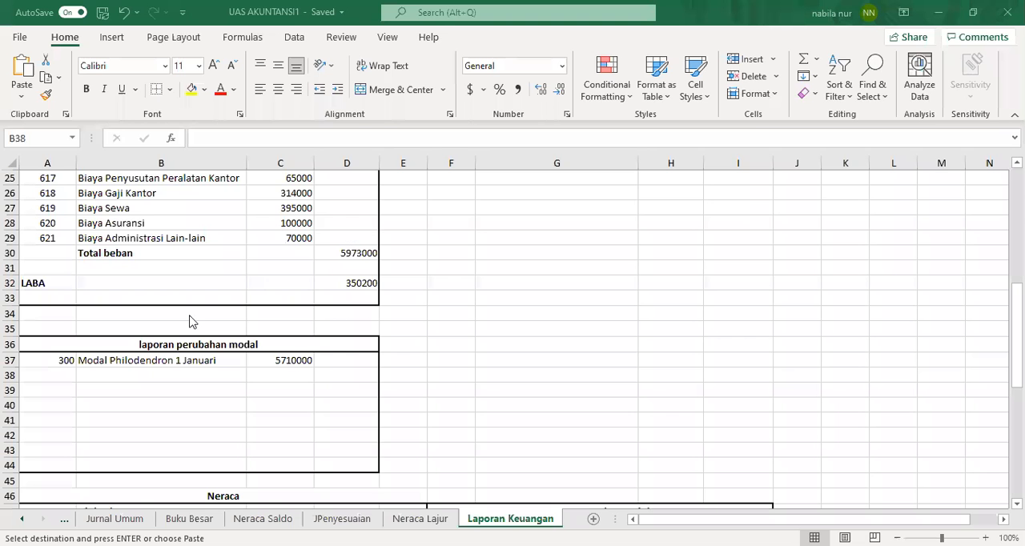
{"action": "left_click", "coordinate": [164, 370]}
{"action": "key", "text": "ctrl+v"}
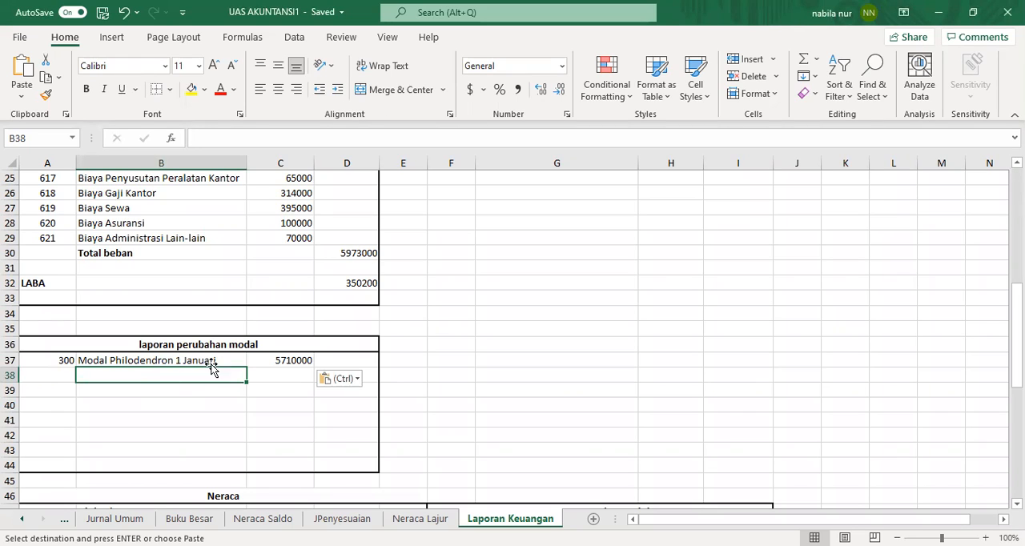
{"action": "left_click", "coordinate": [209, 392]}
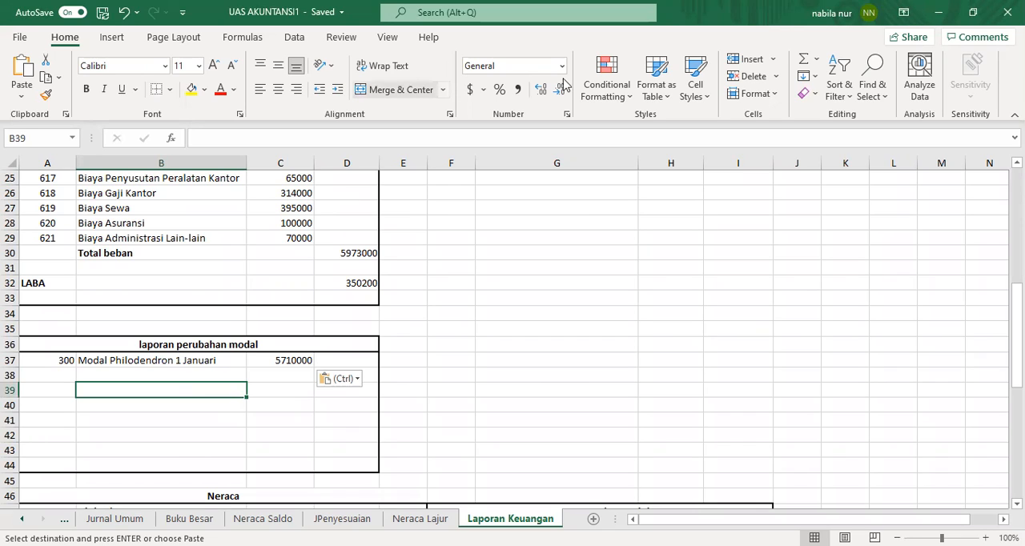
{"action": "type", "text": "laba"}
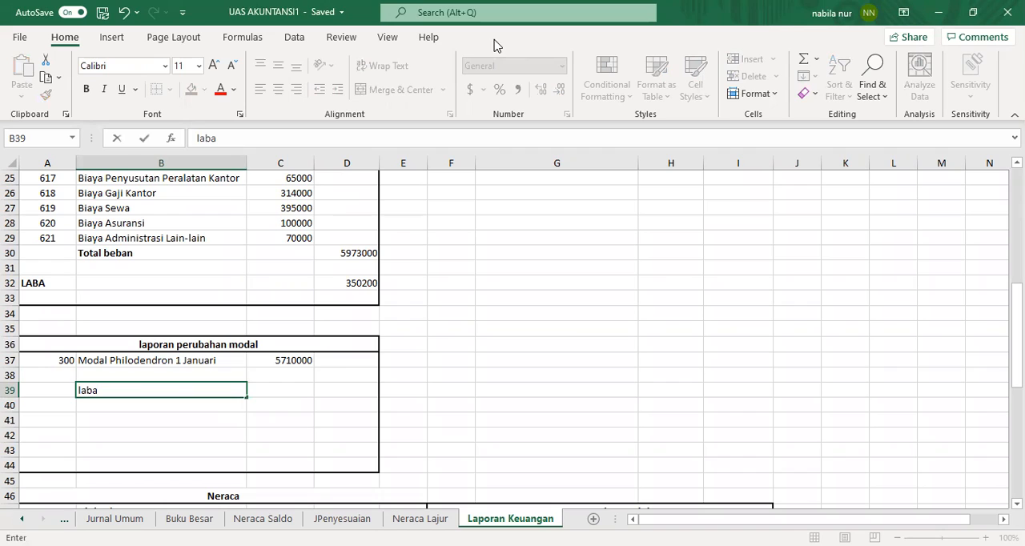
{"action": "key", "text": "Tab"}
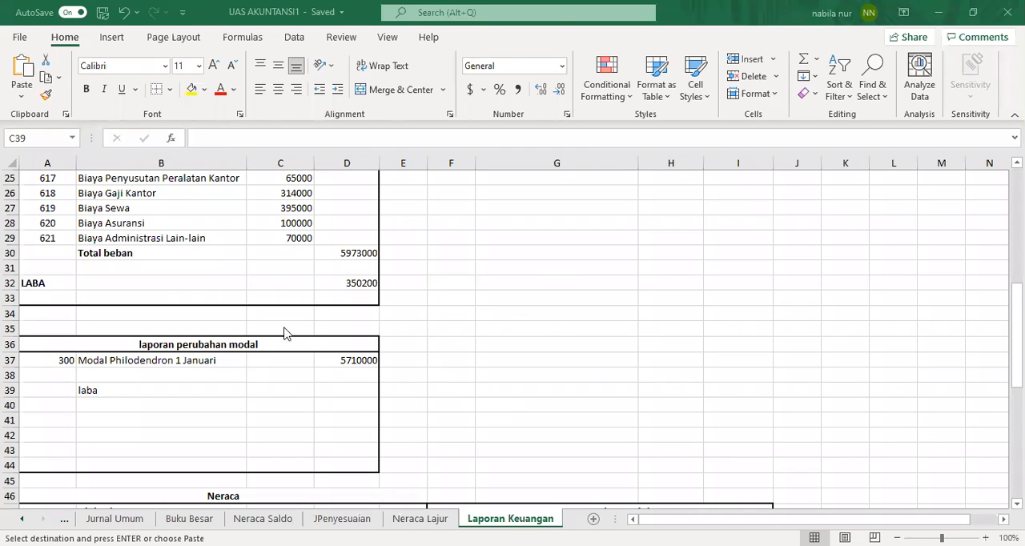
Step: Paste a link in C39 to the LABA value in D32
{"action": "left_click", "coordinate": [289, 395]}
{"action": "key", "text": "ctrl+v"}
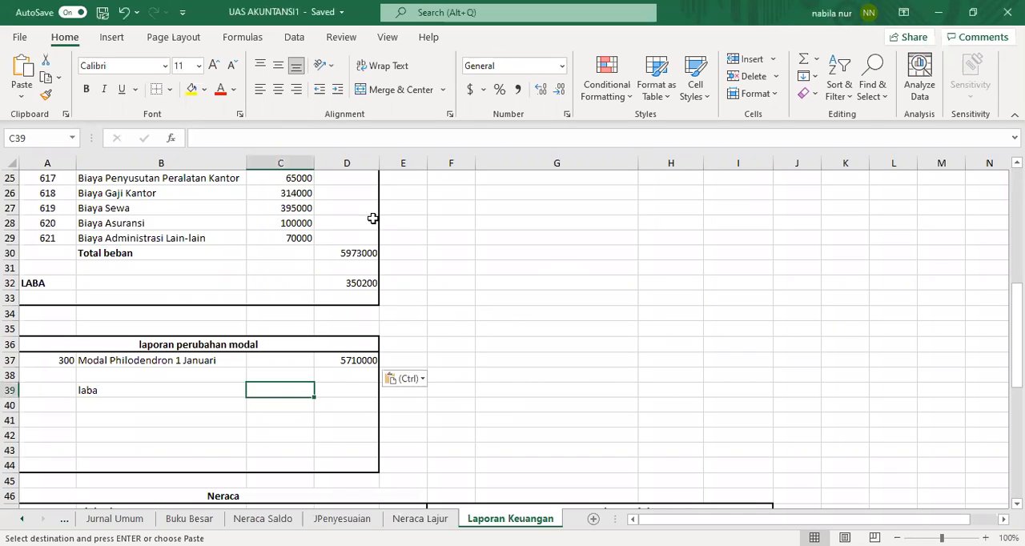
{"action": "left_click", "coordinate": [363, 283]}
{"action": "right_click", "coordinate": [363, 283]}
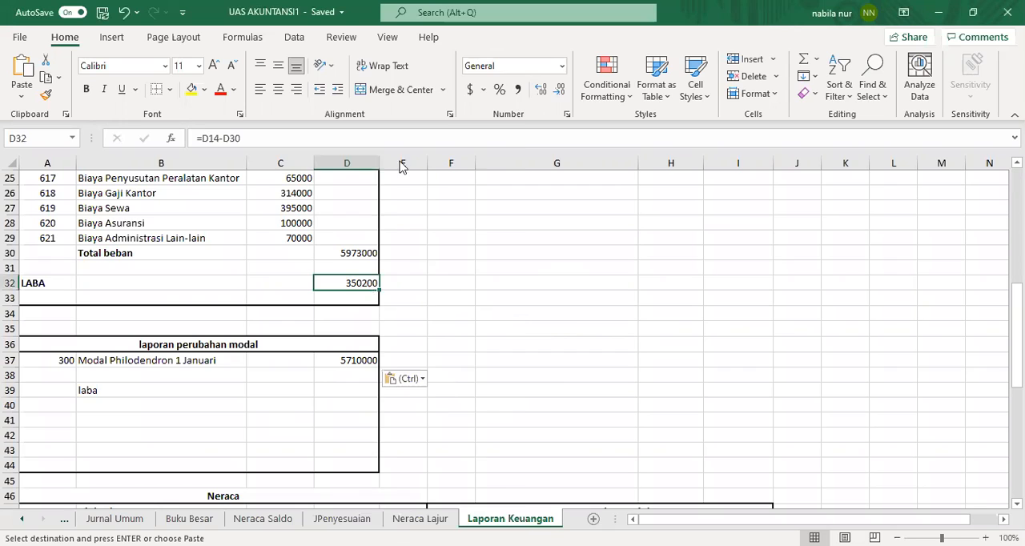
{"action": "left_click", "coordinate": [403, 156]}
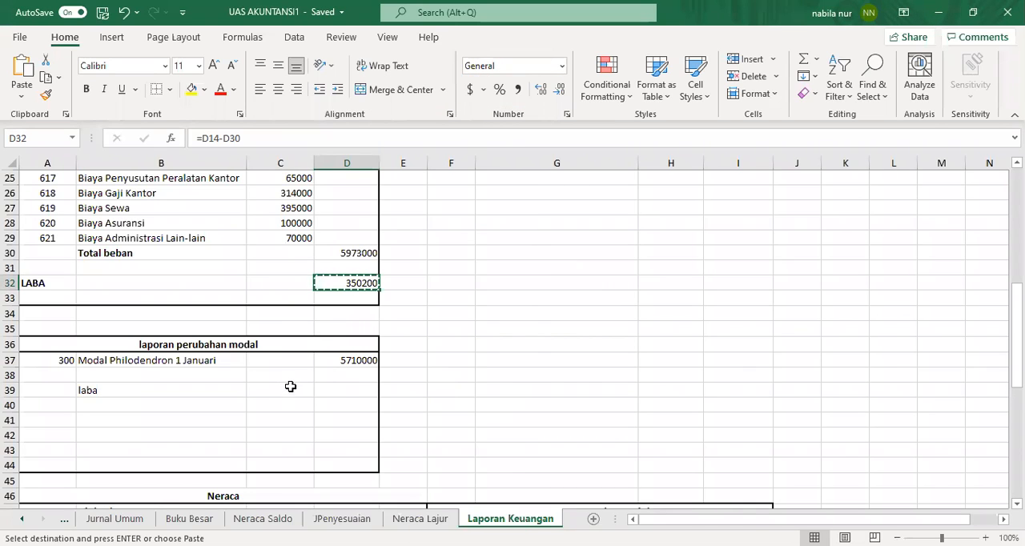
{"action": "left_click", "coordinate": [289, 390]}
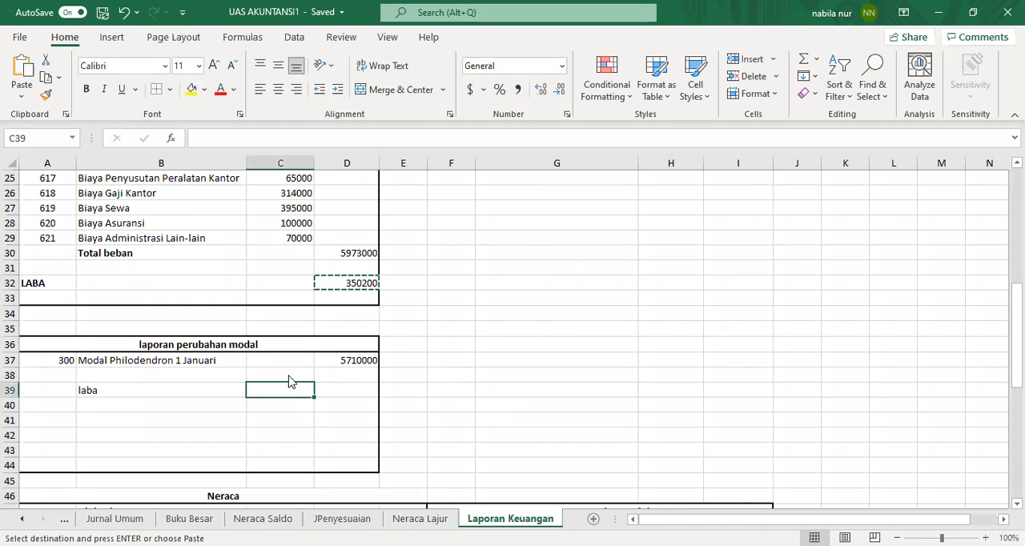
{"action": "right_click", "coordinate": [291, 382]}
{"action": "left_click", "coordinate": [346, 224]}
{"action": "left_click", "coordinate": [207, 316]}
{"action": "left_click", "coordinate": [272, 408]}
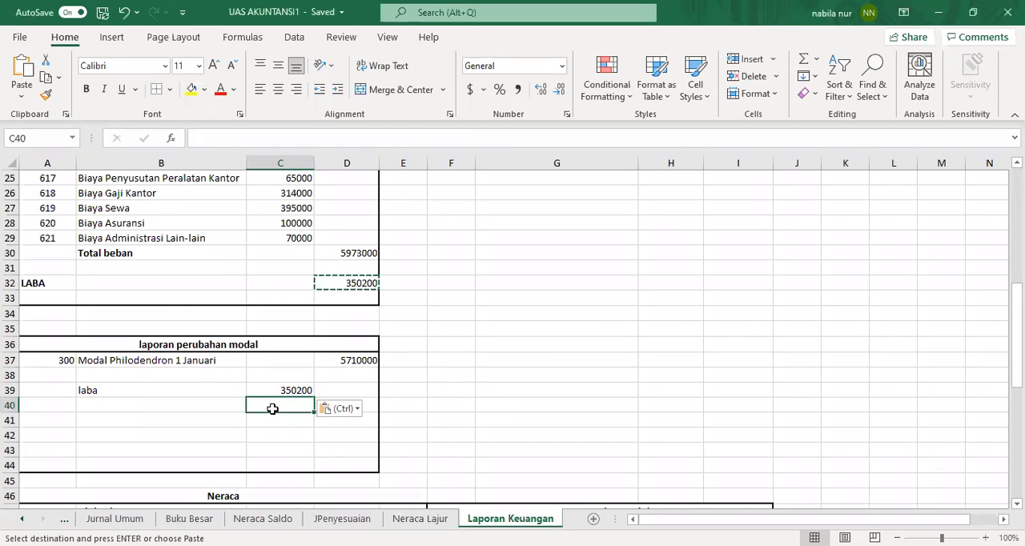
{"action": "left_click", "coordinate": [177, 405]}
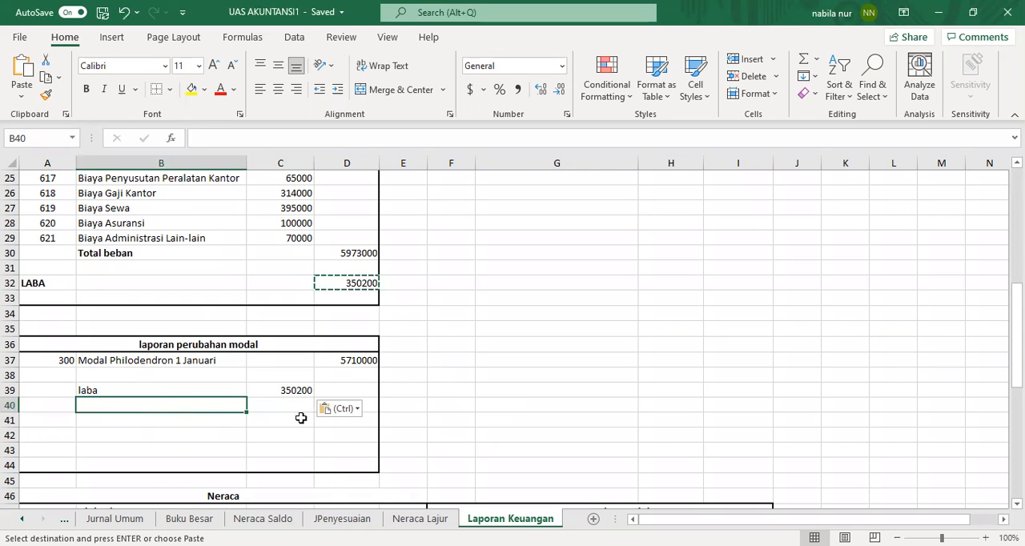
{"action": "left_click", "coordinate": [416, 519]}
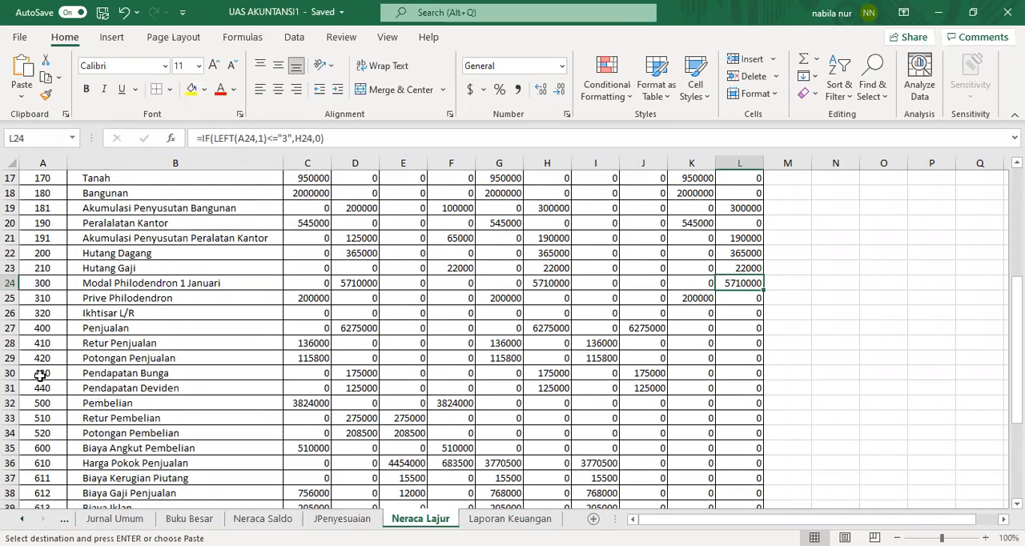
{"action": "left_click", "coordinate": [700, 299]}
{"action": "right_click", "coordinate": [702, 299]}
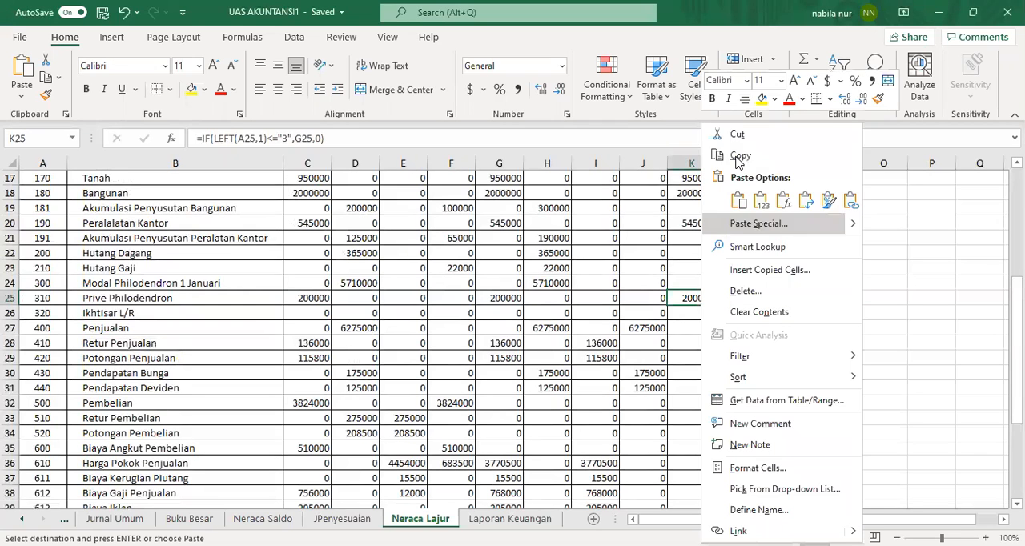
{"action": "left_click", "coordinate": [735, 154]}
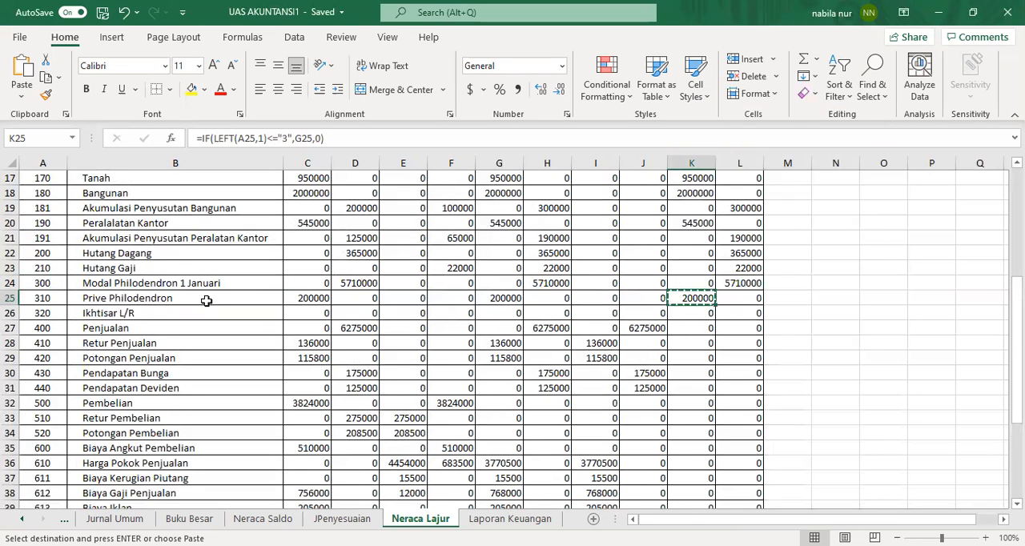
{"action": "left_click", "coordinate": [200, 303]}
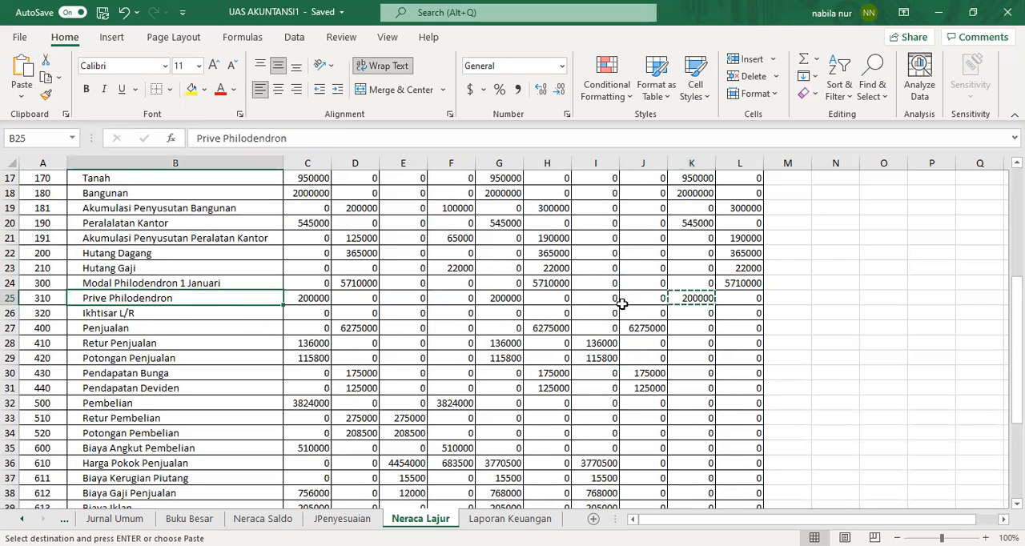
{"action": "left_click", "coordinate": [124, 12]}
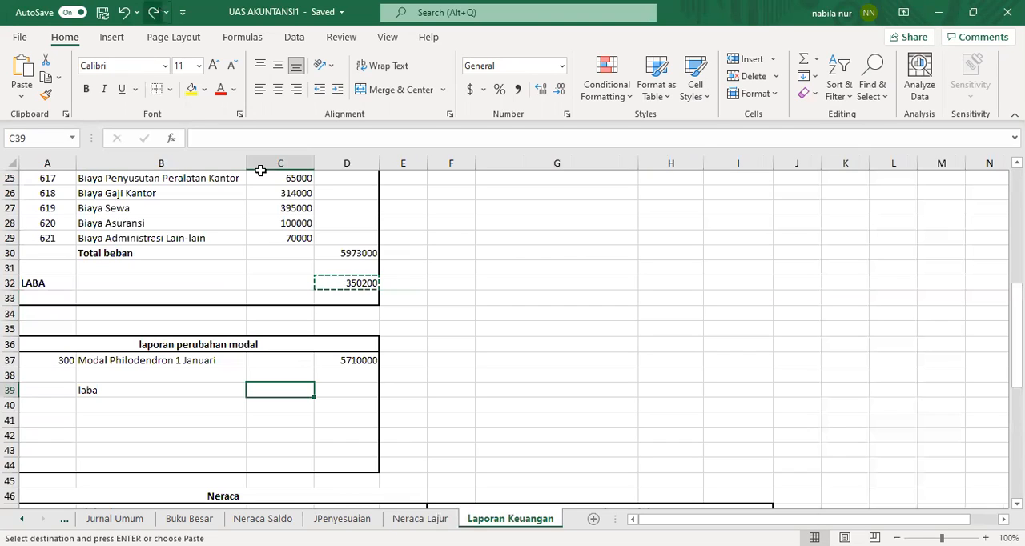
{"action": "left_click", "coordinate": [153, 13]}
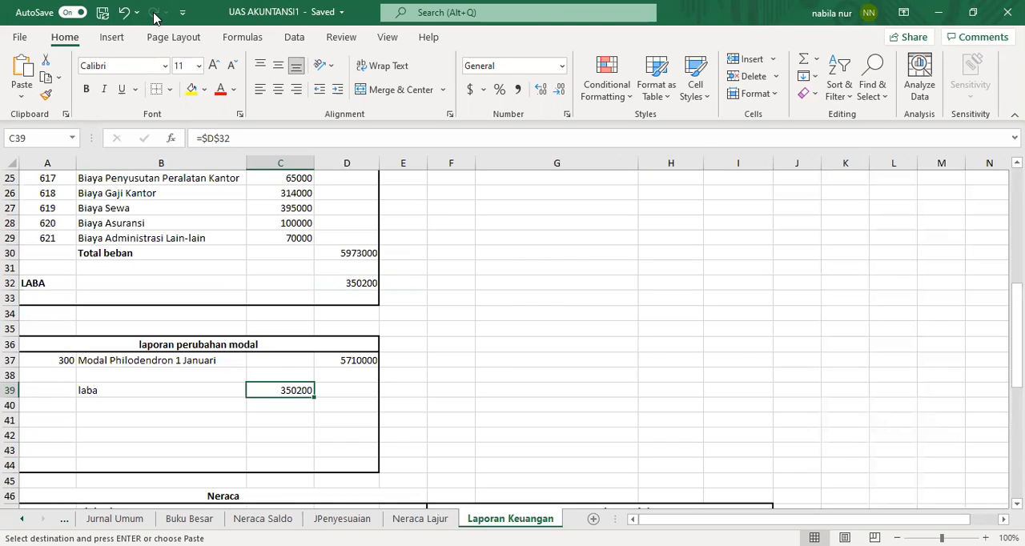
Step: Enter =VLOOKUP(A40,Account,2,0) in B40 to look up the account name
{"action": "left_click", "coordinate": [133, 406]}
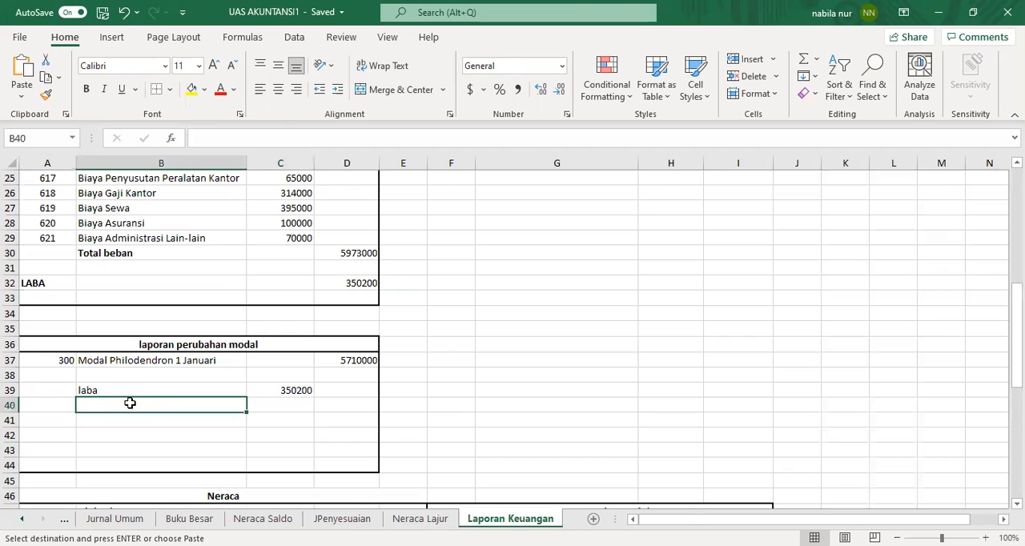
{"action": "type", "text": "=vlooku"}
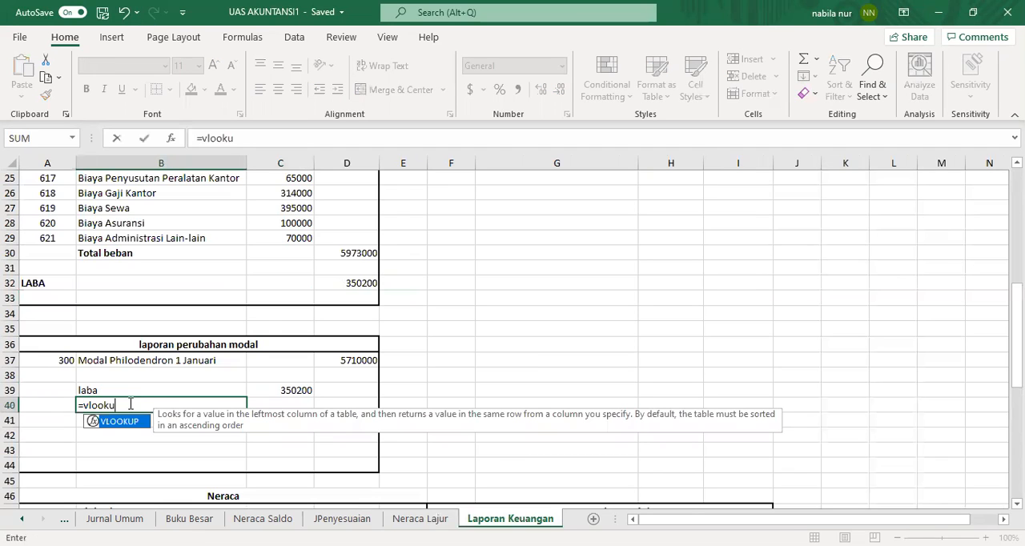
{"action": "type", "text": "p("}
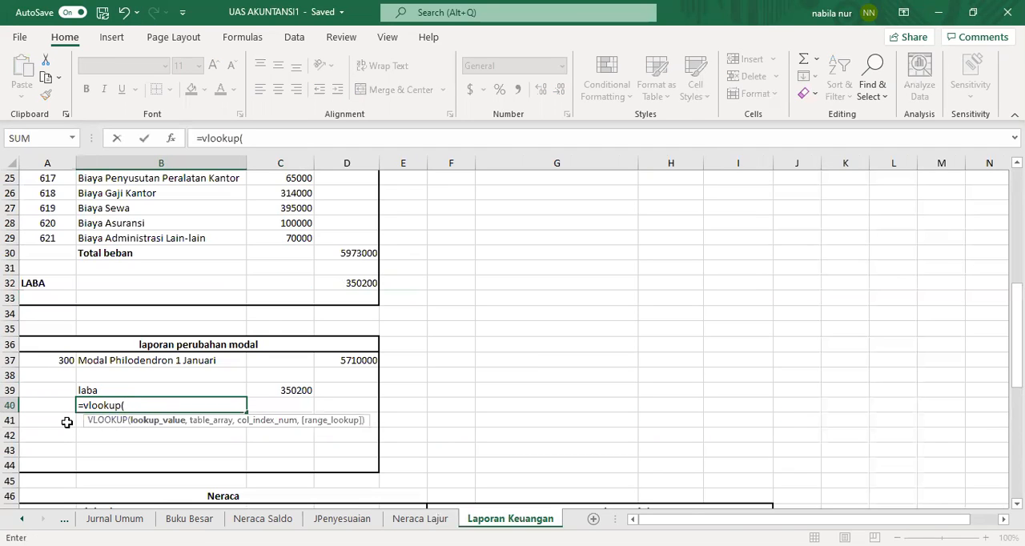
{"action": "left_click", "coordinate": [51, 406]}
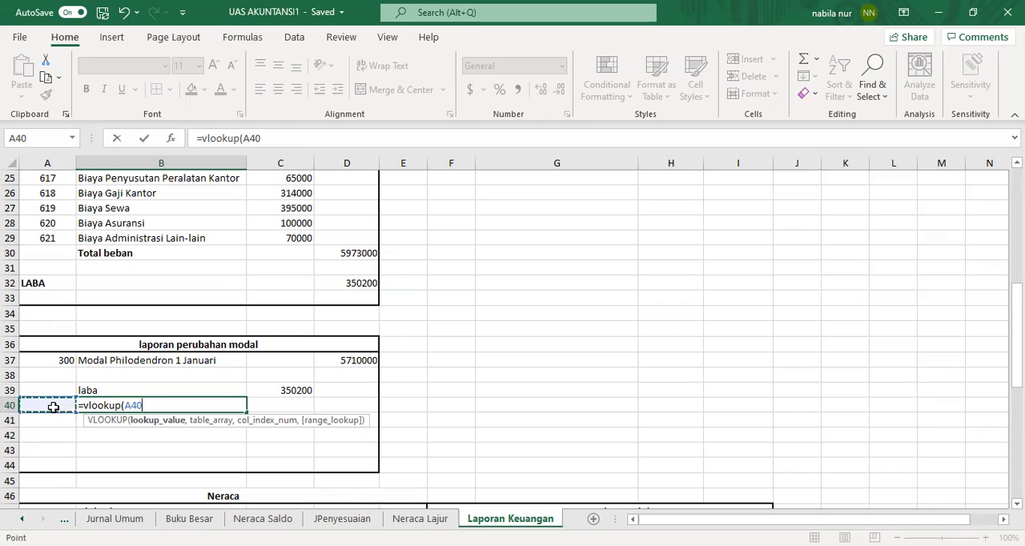
{"action": "type", "text": ",acc"}
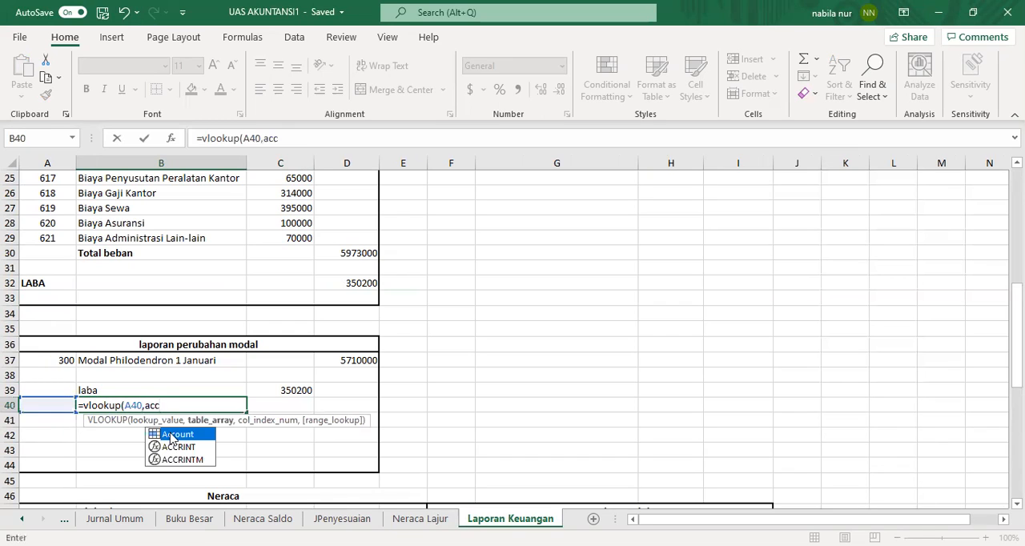
{"action": "double_click", "coordinate": [154, 436]}
{"action": "type", "text": ",2,0"}
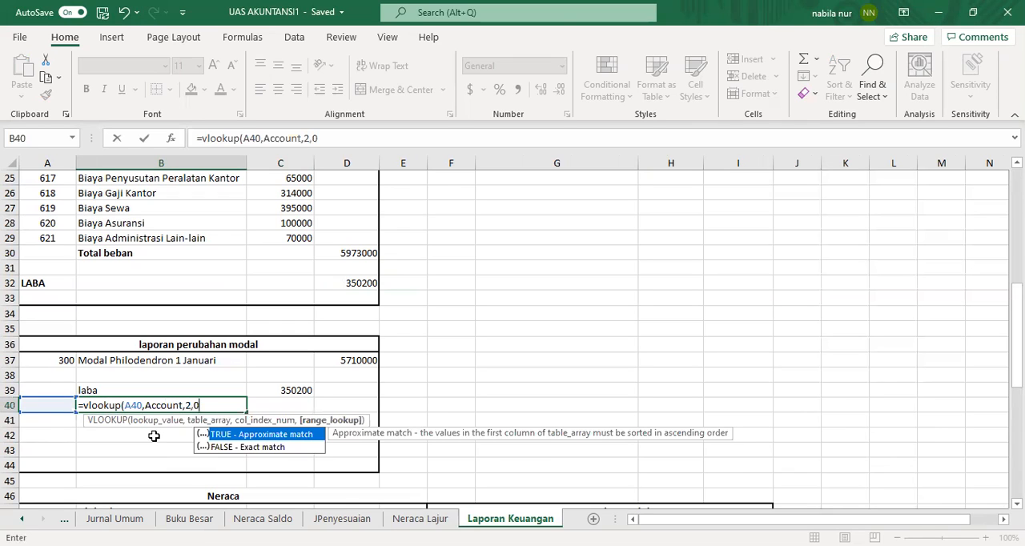
{"action": "key", "text": "Return"}
Step: Enter account number 310 in A40 as the lookup value
{"action": "left_click", "coordinate": [57, 405]}
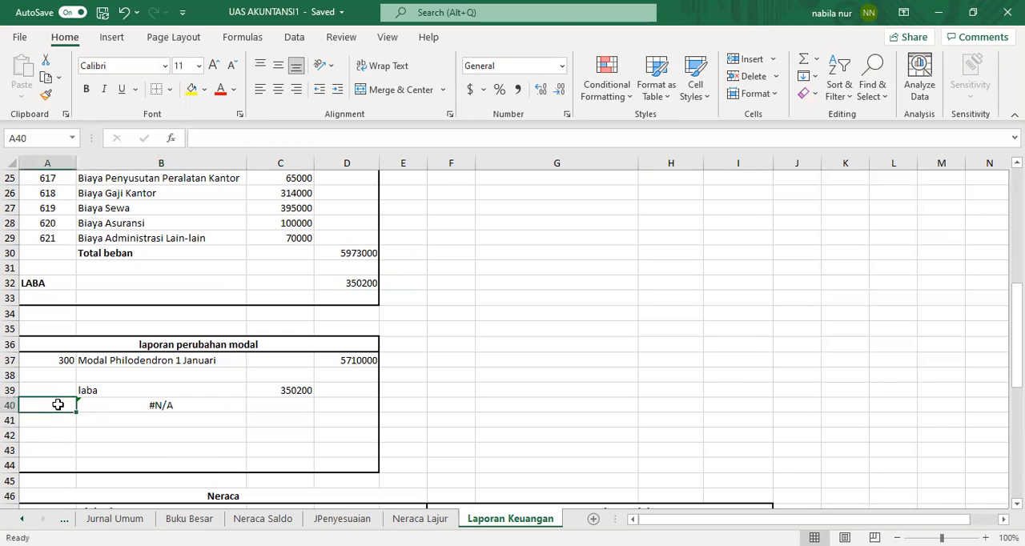
{"action": "type", "text": "310"}
{"action": "key", "text": "Return"}
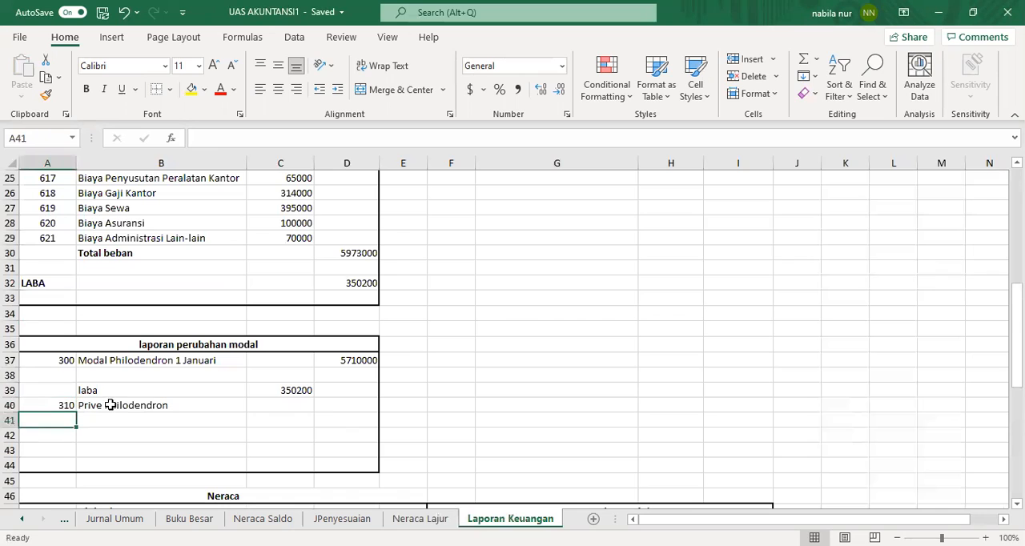
Step: Paste a link in C40 to the Prive Philodendron balance in Neraca Lajur cell K25
{"action": "left_click", "coordinate": [279, 406]}
{"action": "left_click", "coordinate": [428, 518]}
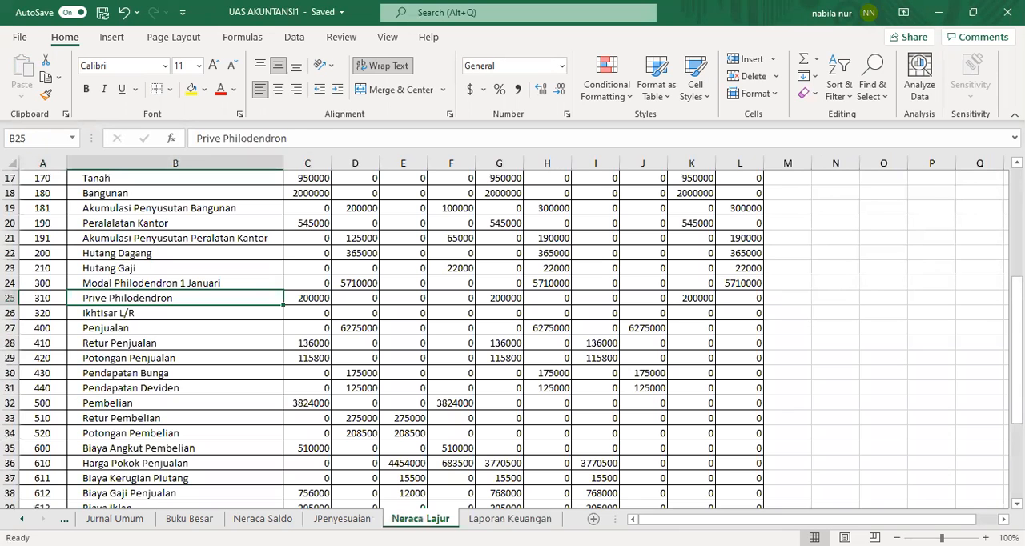
{"action": "left_click", "coordinate": [708, 298]}
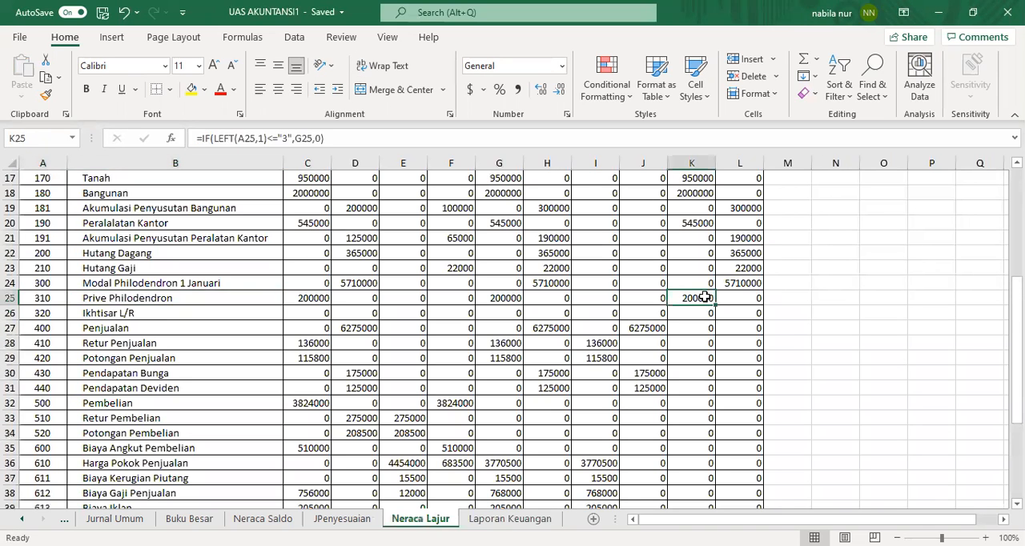
{"action": "right_click", "coordinate": [705, 298]}
{"action": "left_click", "coordinate": [742, 158]}
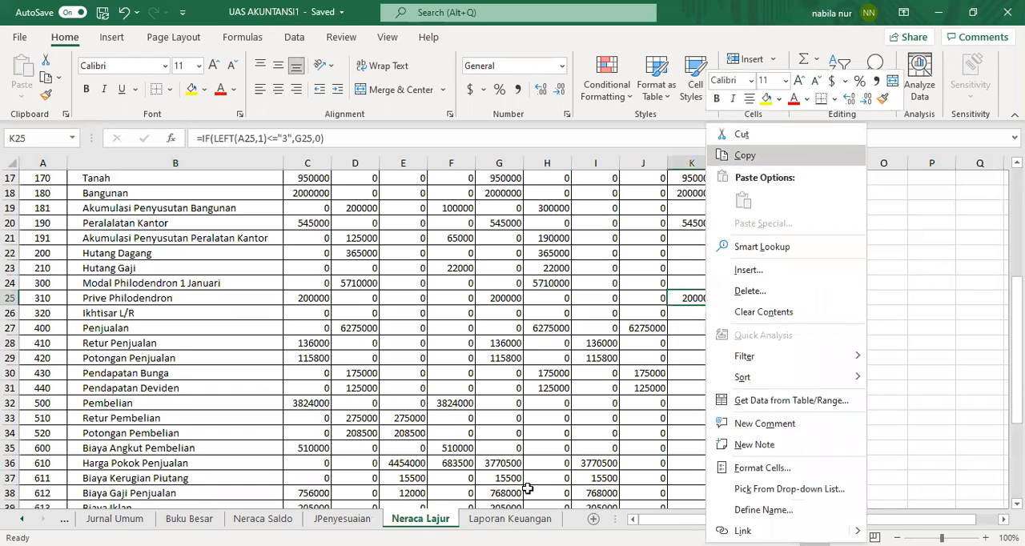
{"action": "left_click", "coordinate": [510, 518]}
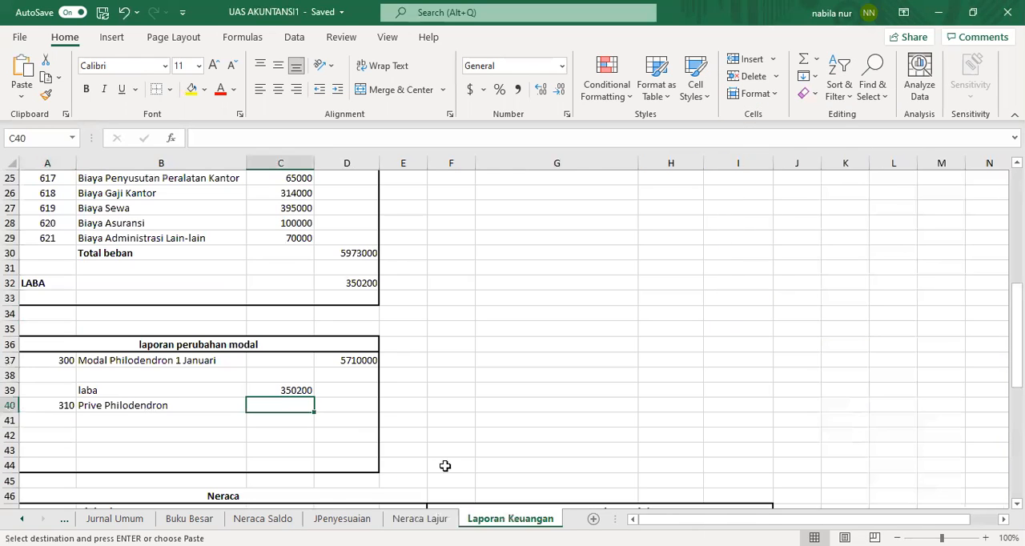
{"action": "right_click", "coordinate": [293, 405]}
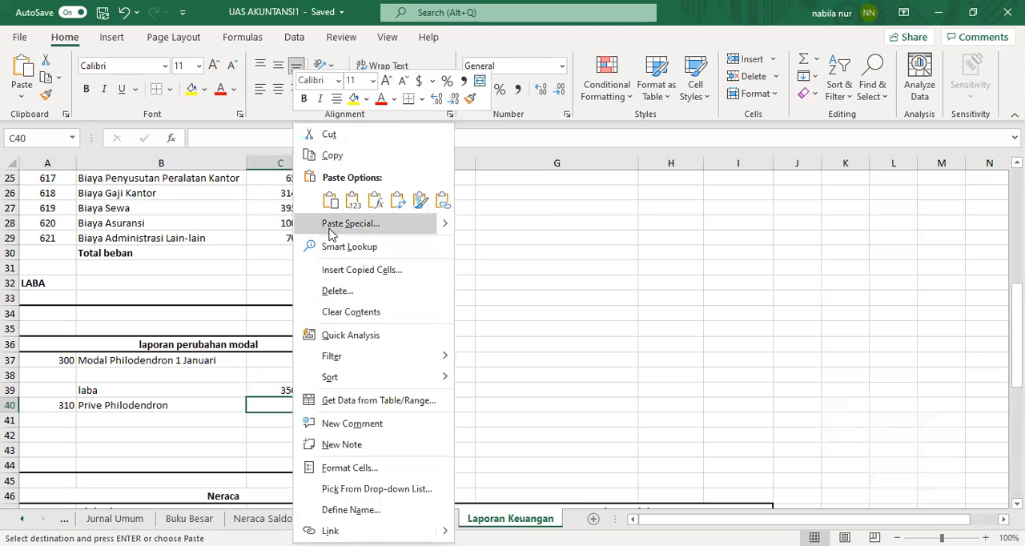
{"action": "left_click", "coordinate": [350, 223]}
{"action": "left_click", "coordinate": [217, 321]}
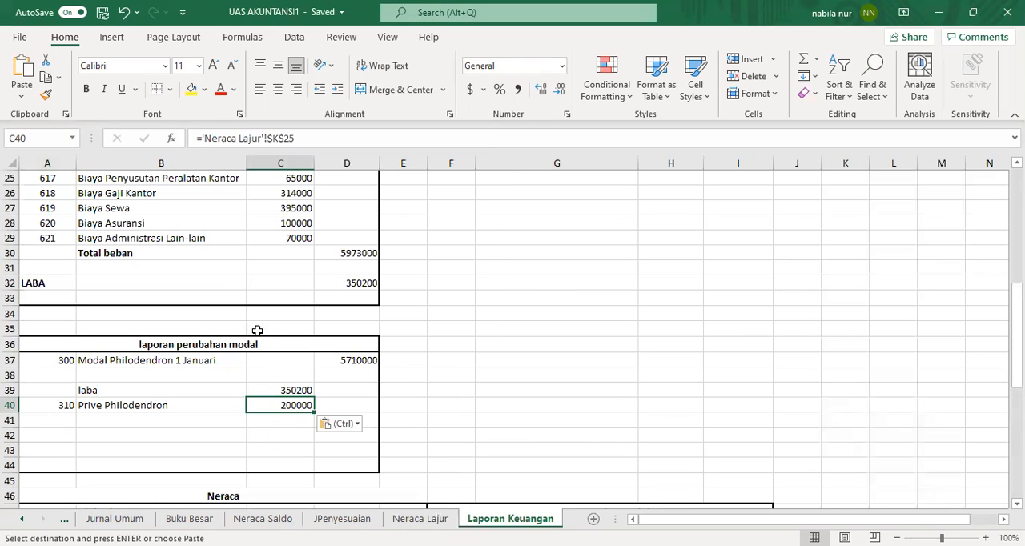
Step: Enter the formula =C39-C40 in D41 to subtract prive from laba
{"action": "left_click", "coordinate": [286, 430]}
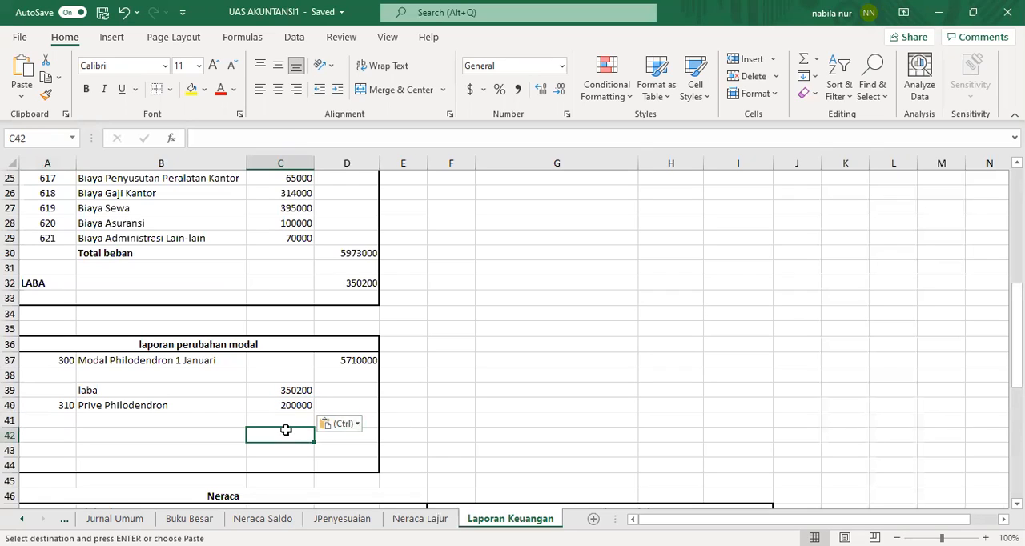
{"action": "left_click", "coordinate": [374, 420]}
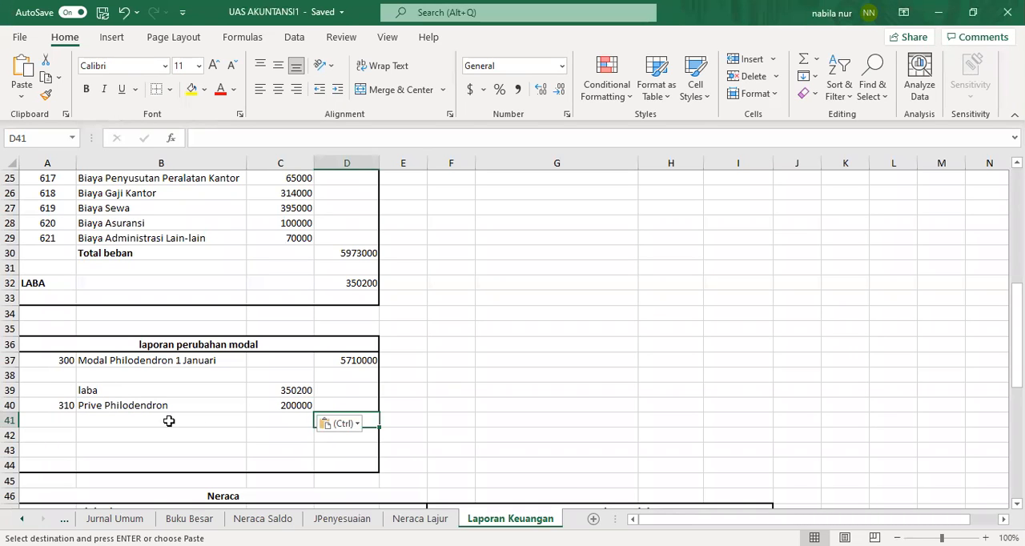
{"action": "double_click", "coordinate": [373, 420]}
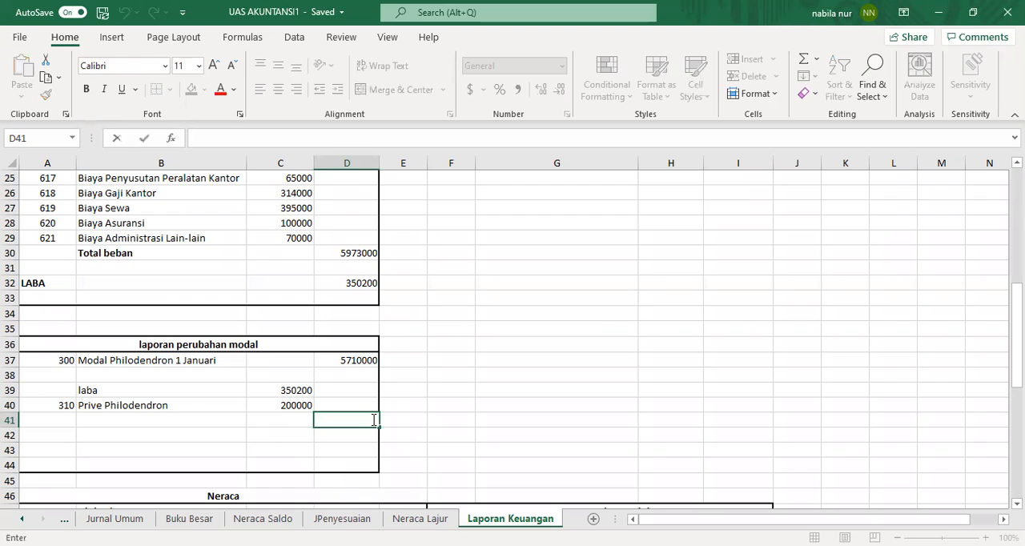
{"action": "type", "text": "="}
{"action": "left_click", "coordinate": [278, 390]}
{"action": "type", "text": "-"}
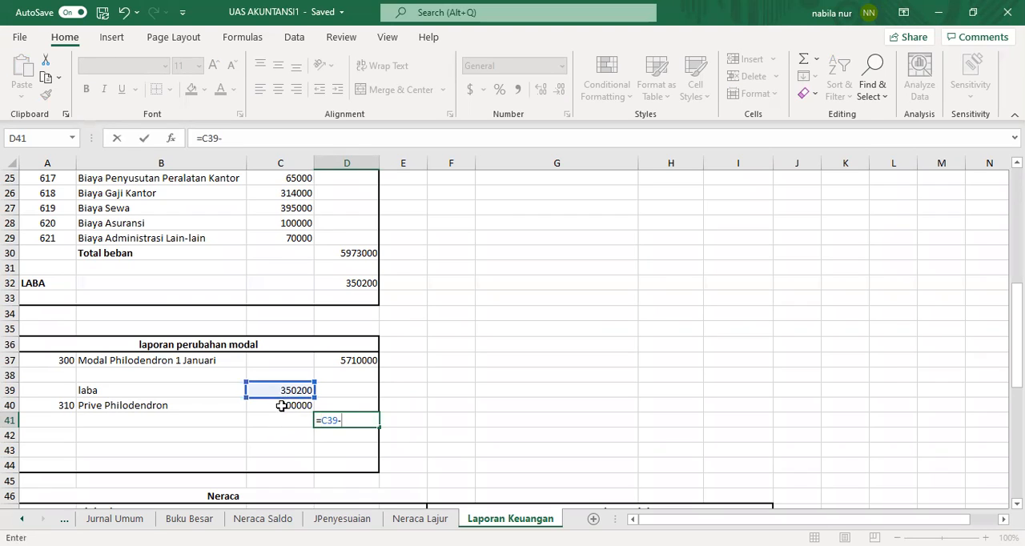
{"action": "left_click", "coordinate": [282, 406]}
{"action": "key", "text": "Return"}
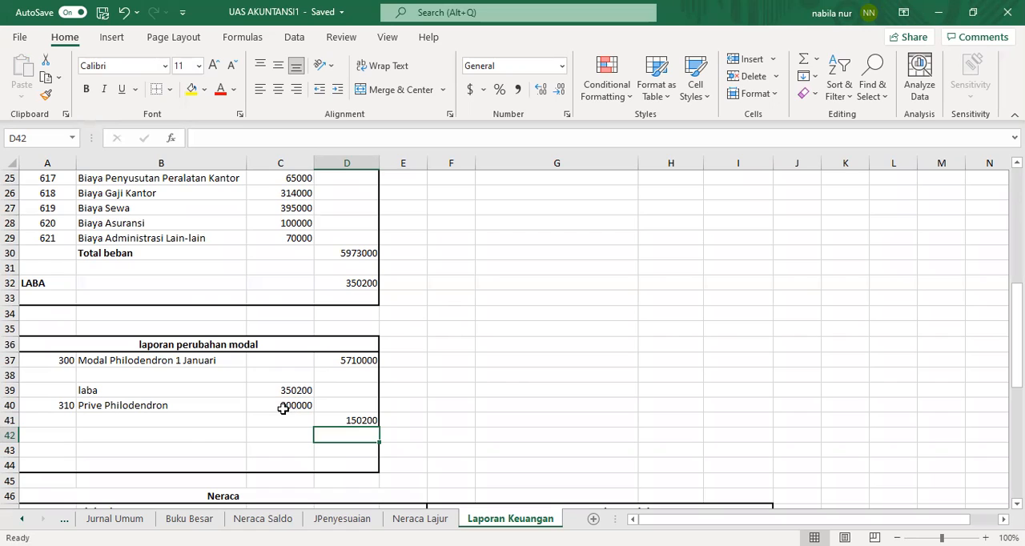
Step: Enter the label Modal Philodendorn 31 januari in B43
{"action": "left_click", "coordinate": [153, 451]}
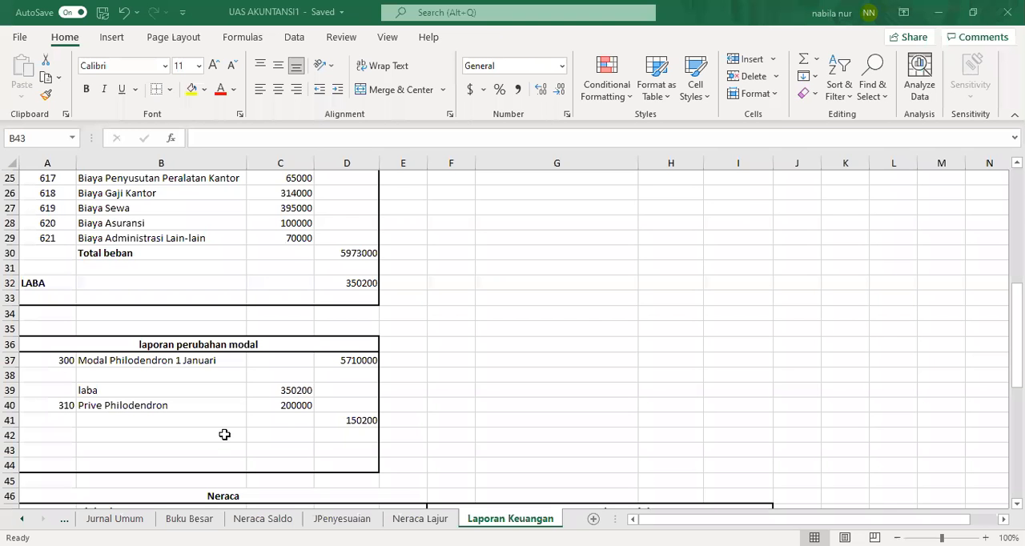
{"action": "left_click", "coordinate": [225, 434]}
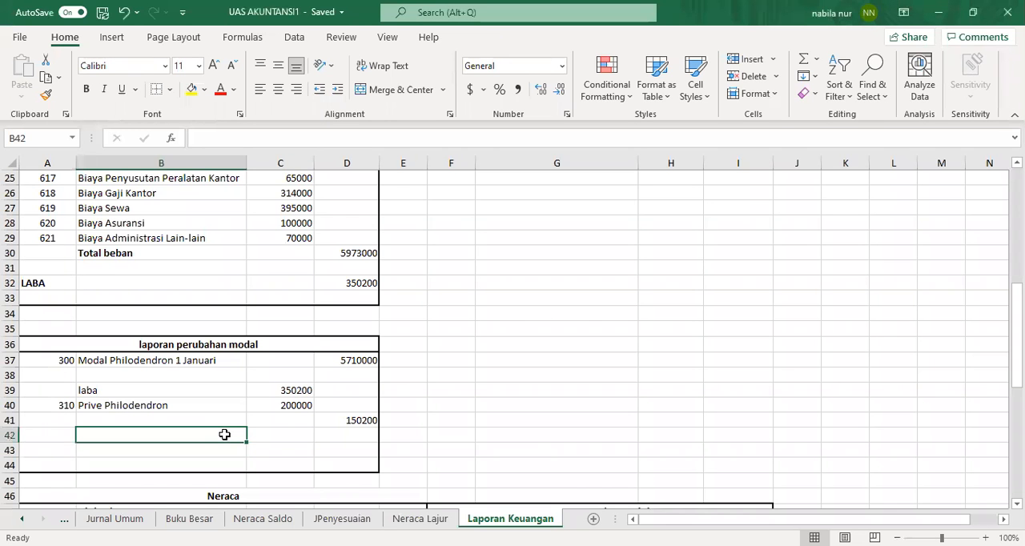
{"action": "left_click", "coordinate": [220, 451]}
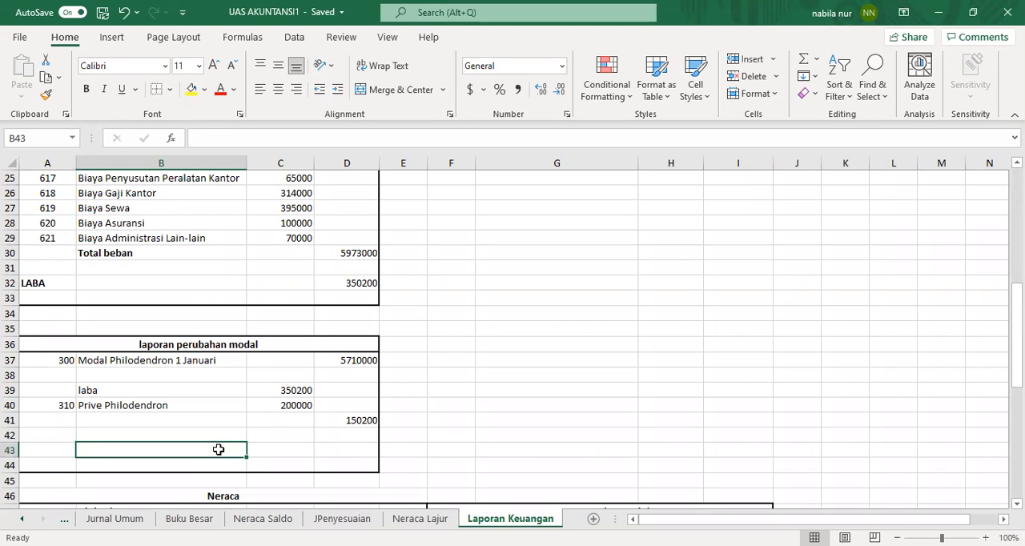
{"action": "type", "text": "modal"}
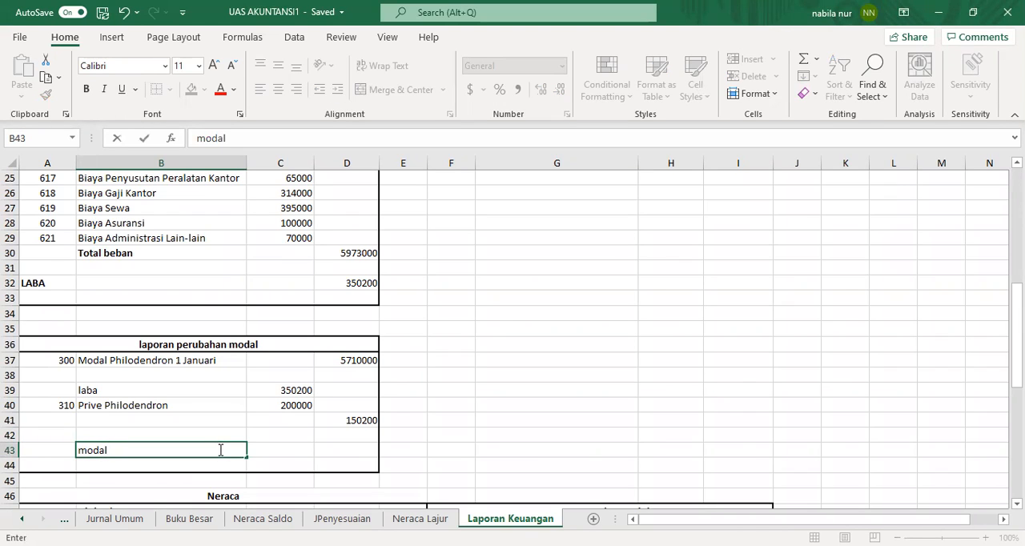
{"action": "key", "text": "BackSpace"}
{"action": "key", "text": "BackSpace"}
{"action": "key", "text": "BackSpace"}
{"action": "key", "text": "BackSpace"}
{"action": "key", "text": "BackSpace"}
{"action": "key", "text": "BackSpace"}
{"action": "type", "text": "Modal Philodn"}
{"action": "key", "text": "BackSpace"}
{"action": "type", "text": "endorn"}
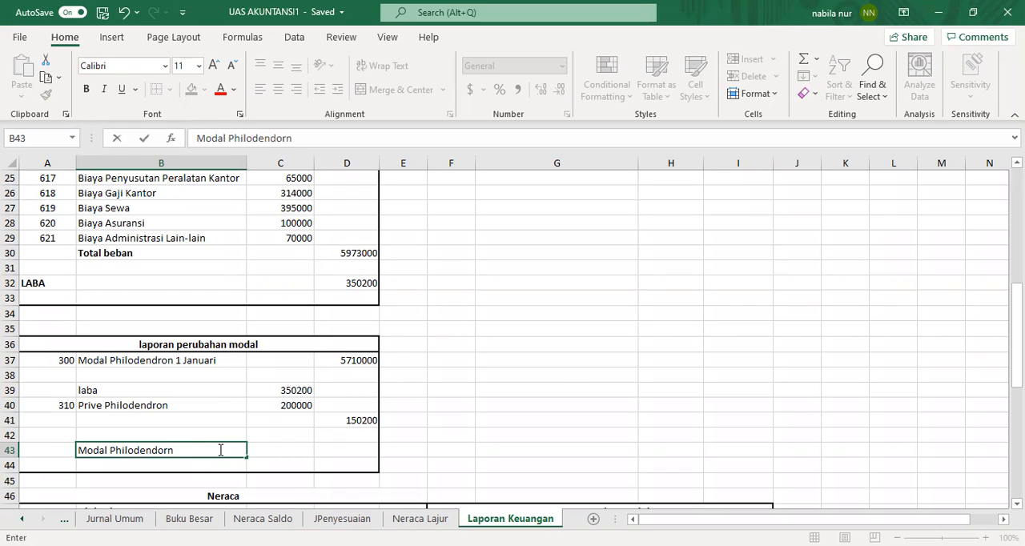
{"action": "type", "text": " 31 januari"}
{"action": "left_click", "coordinate": [337, 451]}
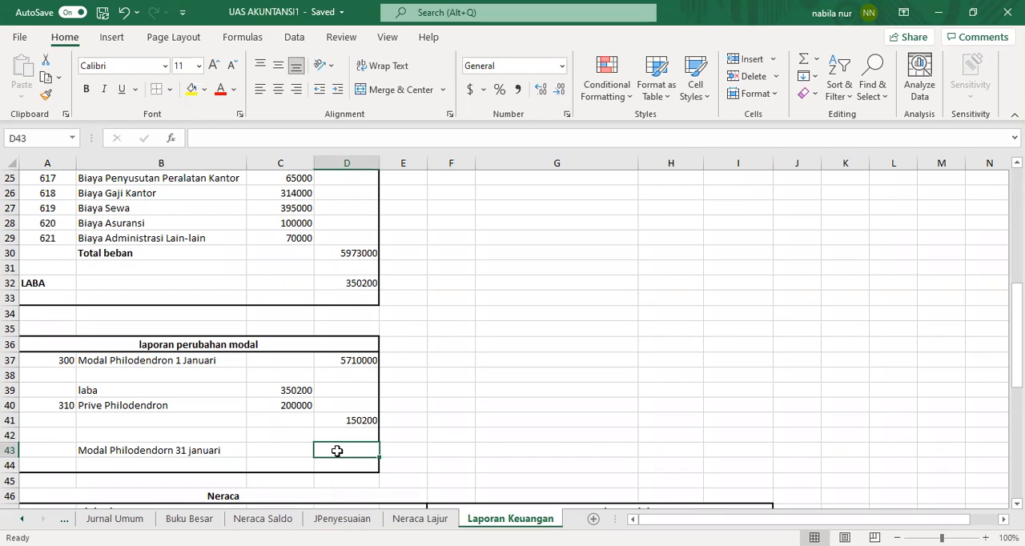
Step: Enter the formula =D37+C39-C40 in D43 for ending capital
{"action": "double_click", "coordinate": [339, 451]}
{"action": "type", "text": "="}
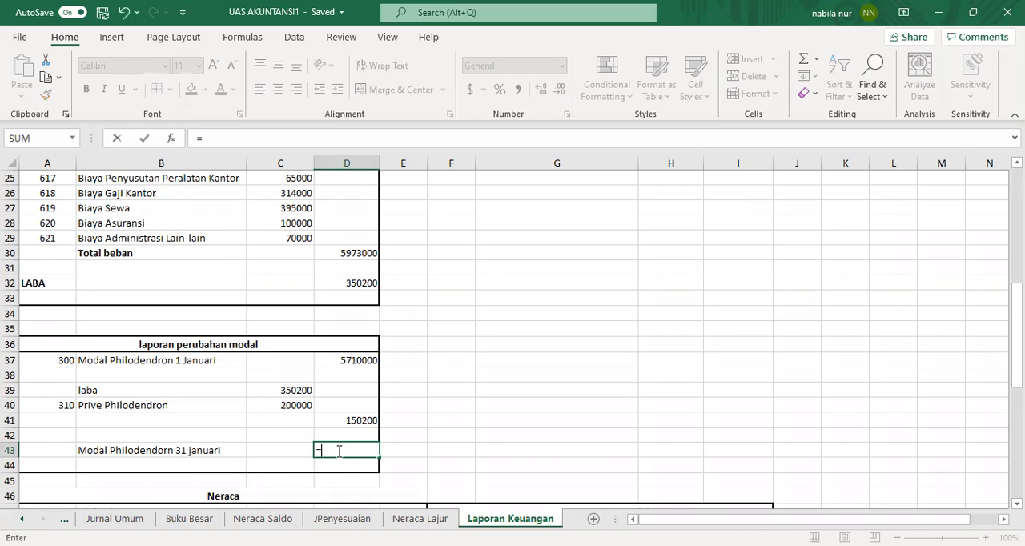
{"action": "left_click", "coordinate": [355, 361]}
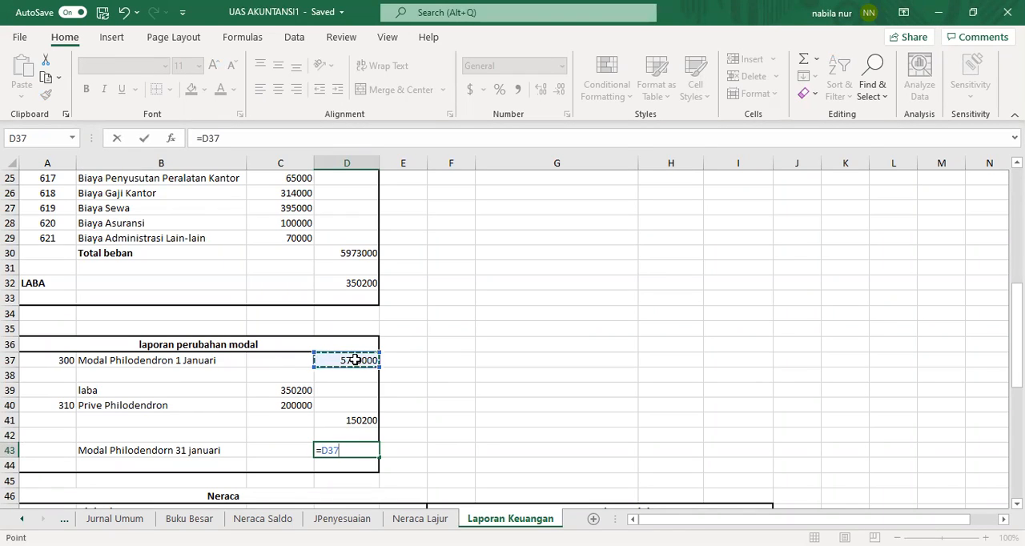
{"action": "type", "text": "+"}
{"action": "left_click", "coordinate": [288, 391]}
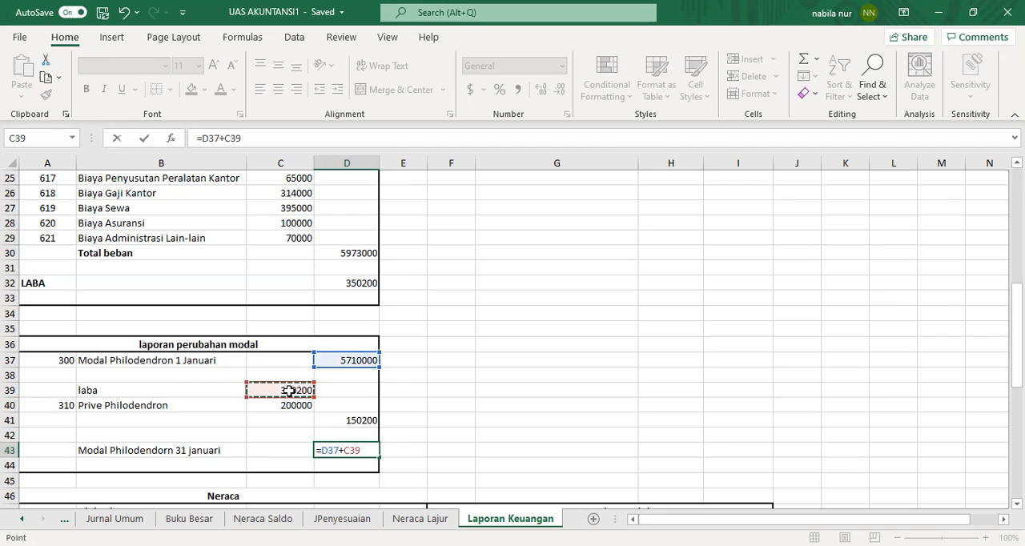
{"action": "type", "text": "-"}
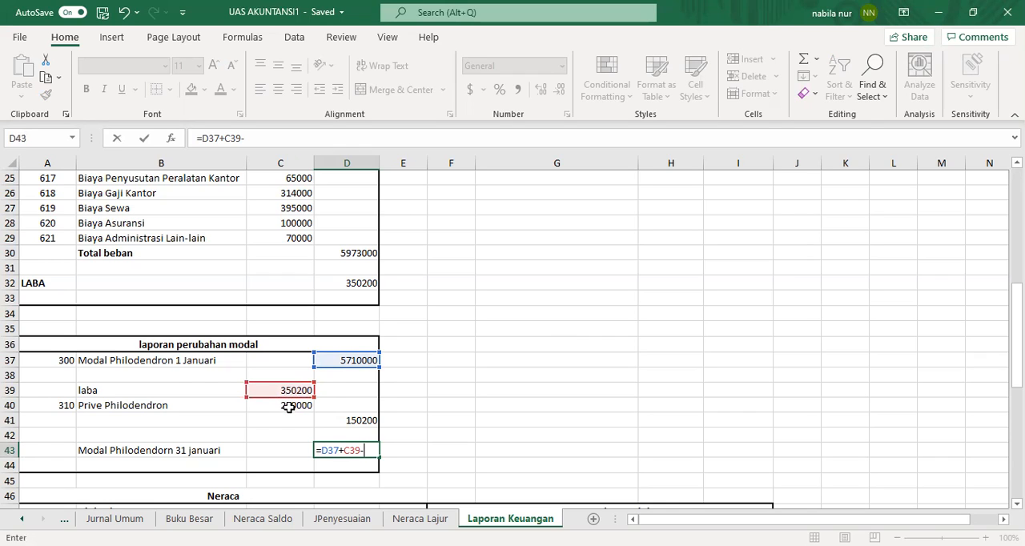
{"action": "left_click", "coordinate": [288, 406]}
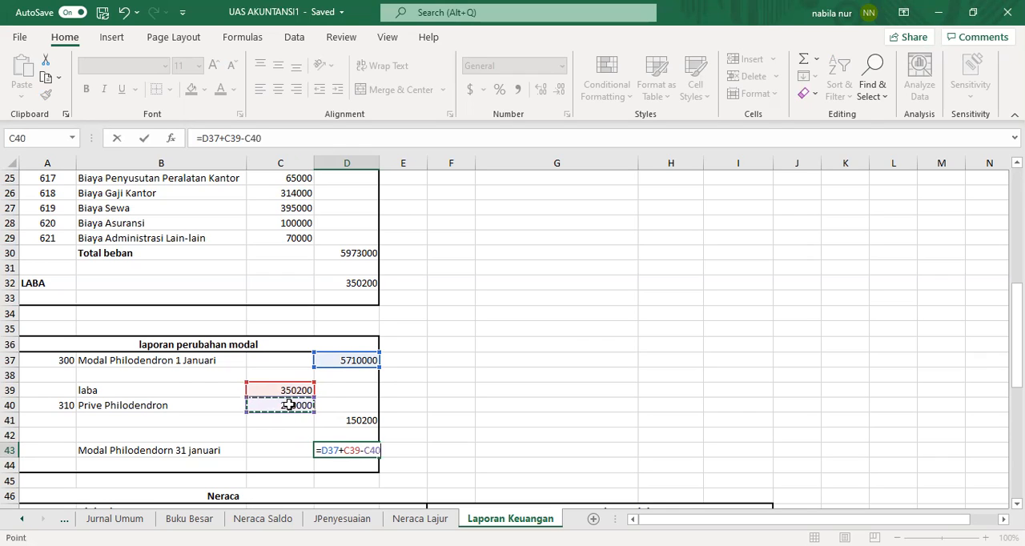
{"action": "key", "text": "Return"}
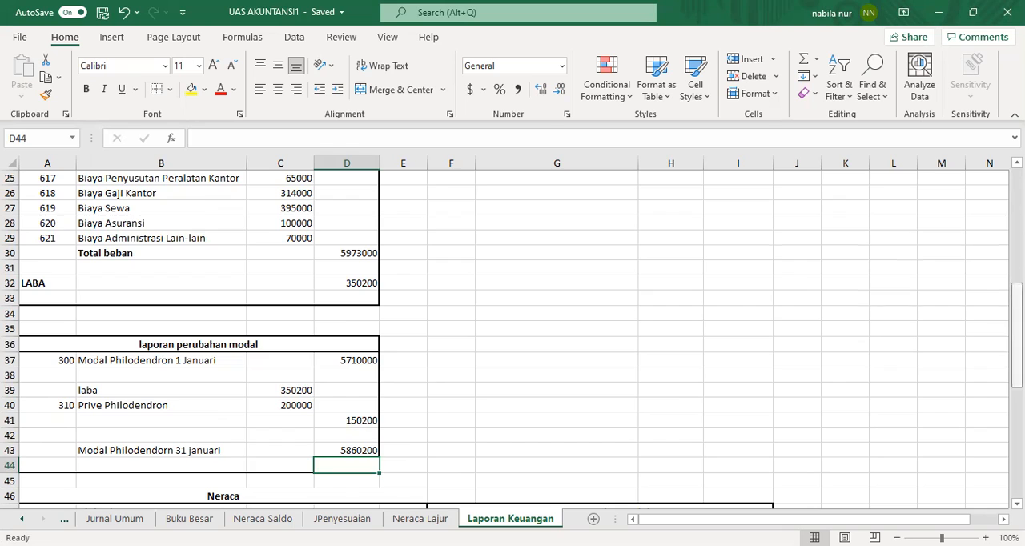
Step: Examine the empty Neraca section layout and the account list on the Neraca Lajur sheet
{"action": "scroll", "coordinate": [513, 337], "scroll_direction": "down", "scroll_amount": 3}
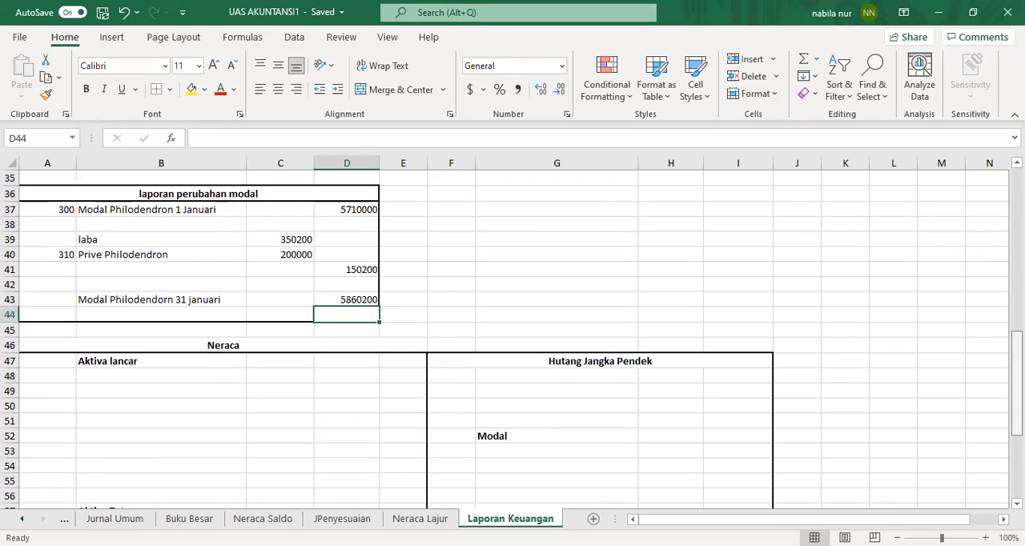
{"action": "left_click", "coordinate": [296, 369]}
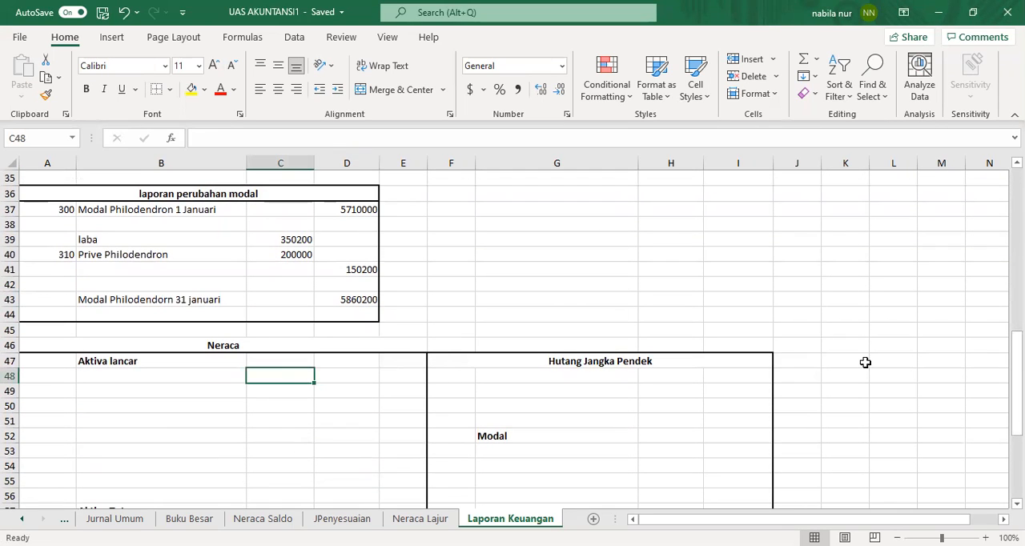
{"action": "scroll", "coordinate": [512, 337], "scroll_direction": "down", "scroll_amount": 1}
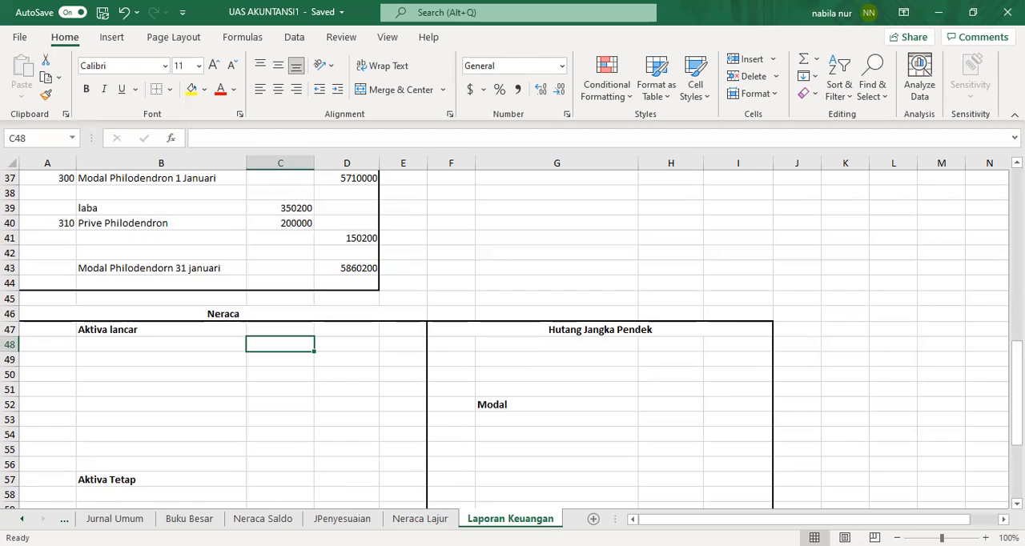
{"action": "scroll", "coordinate": [1016, 397], "scroll_direction": "down", "scroll_amount": 4}
{"action": "scroll", "coordinate": [513, 337], "scroll_direction": "up", "scroll_amount": 1}
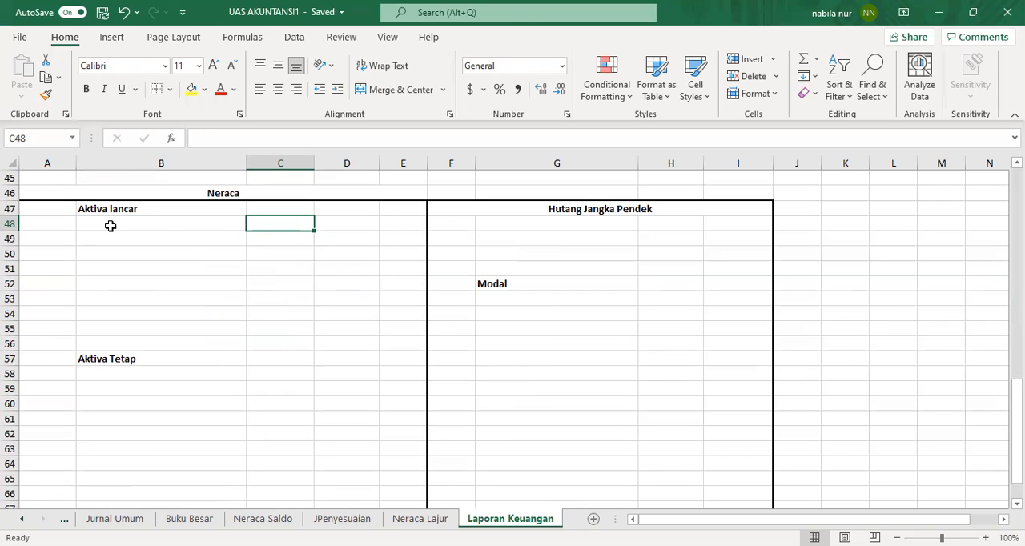
{"action": "left_click", "coordinate": [110, 226]}
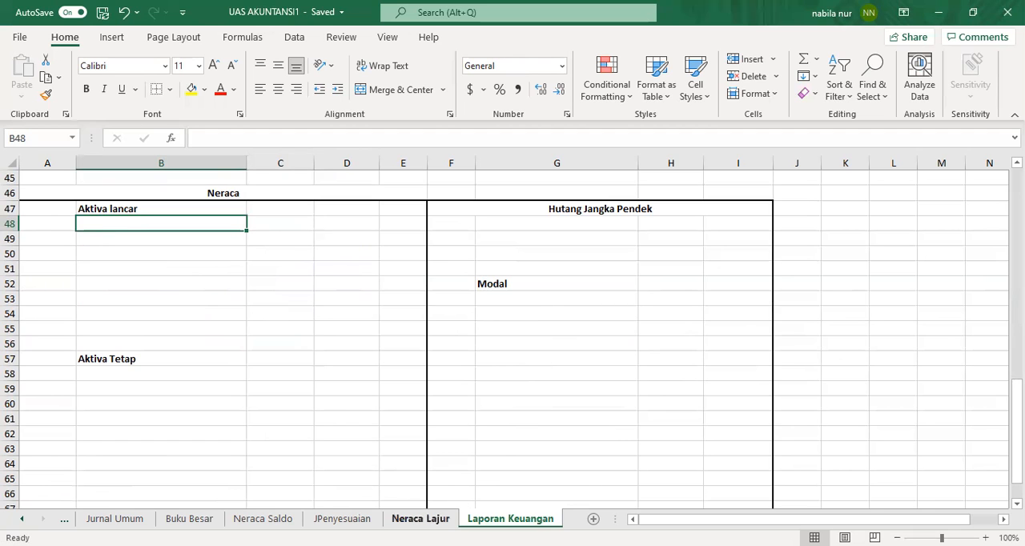
{"action": "left_click", "coordinate": [421, 518]}
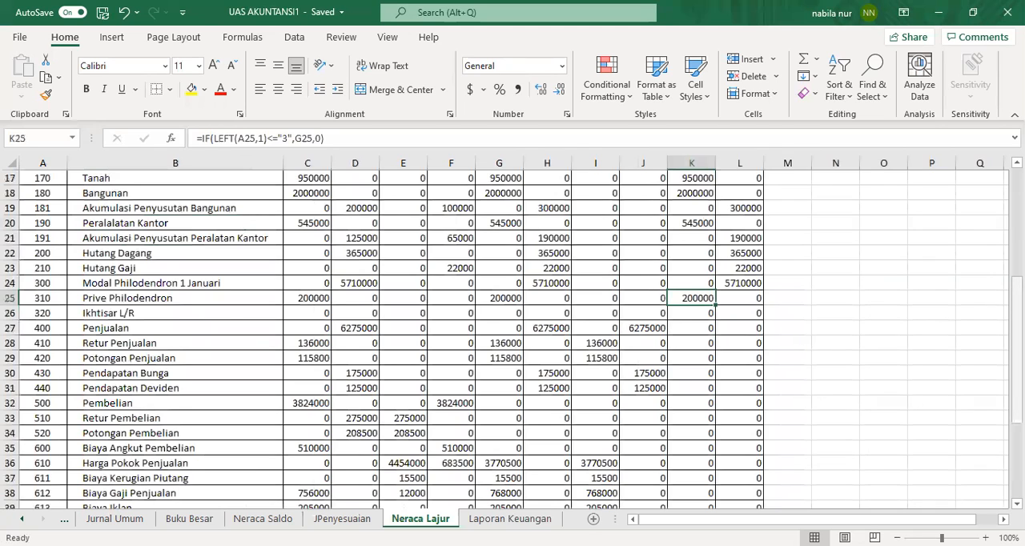
{"action": "scroll", "coordinate": [421, 448], "scroll_direction": "up", "scroll_amount": 5}
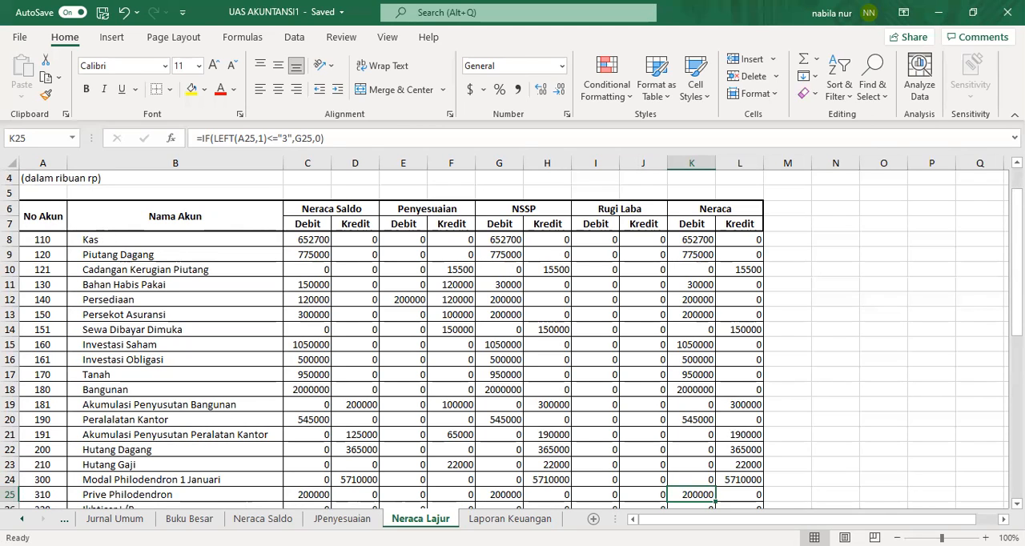
{"action": "left_click", "coordinate": [510, 519]}
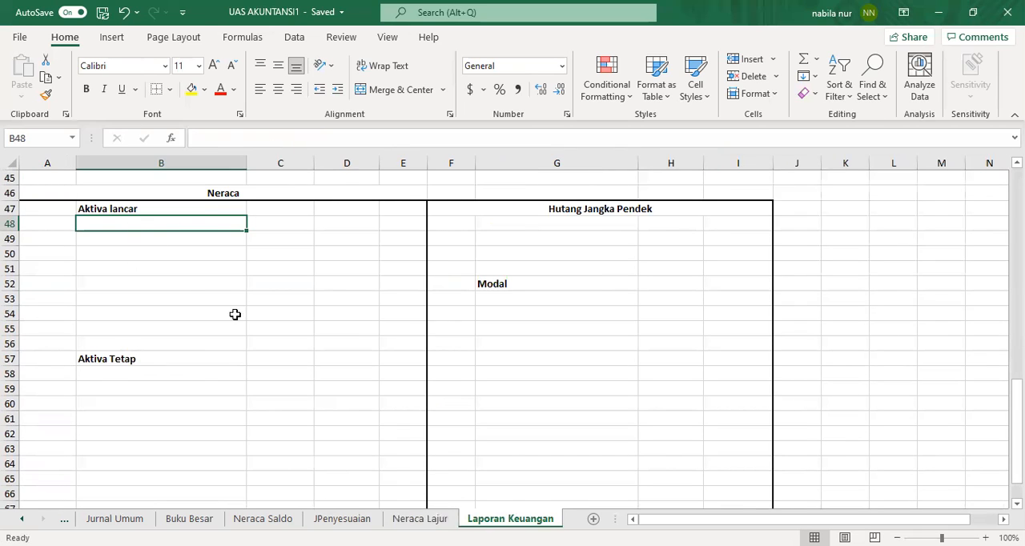
{"action": "left_click", "coordinate": [430, 519]}
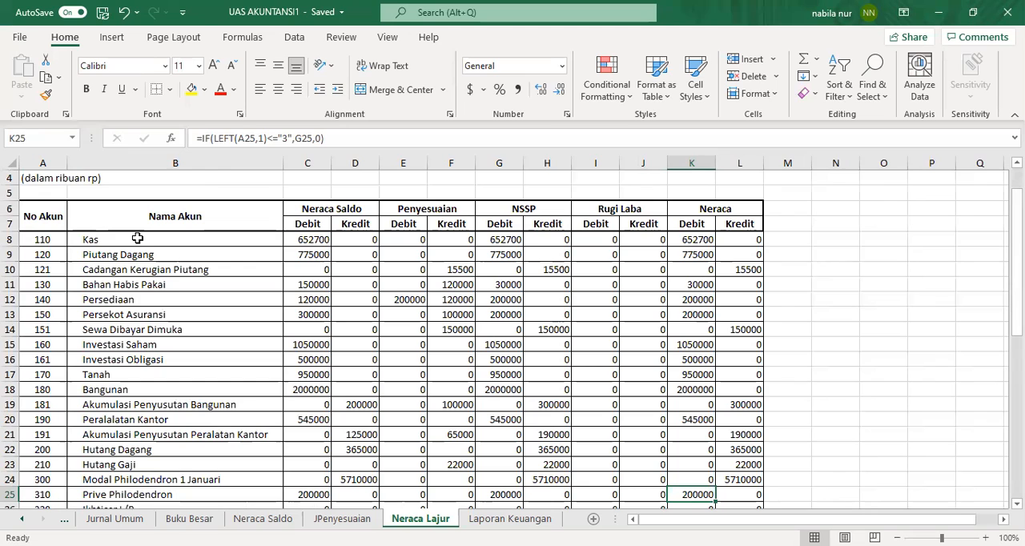
Step: Paste-link the account names B8:B14 from Neraca Lajur into B48 of the Neraca section, then undo the paste
{"action": "left_click_drag", "start_coordinate": [137, 238], "coordinate": [142, 330]}
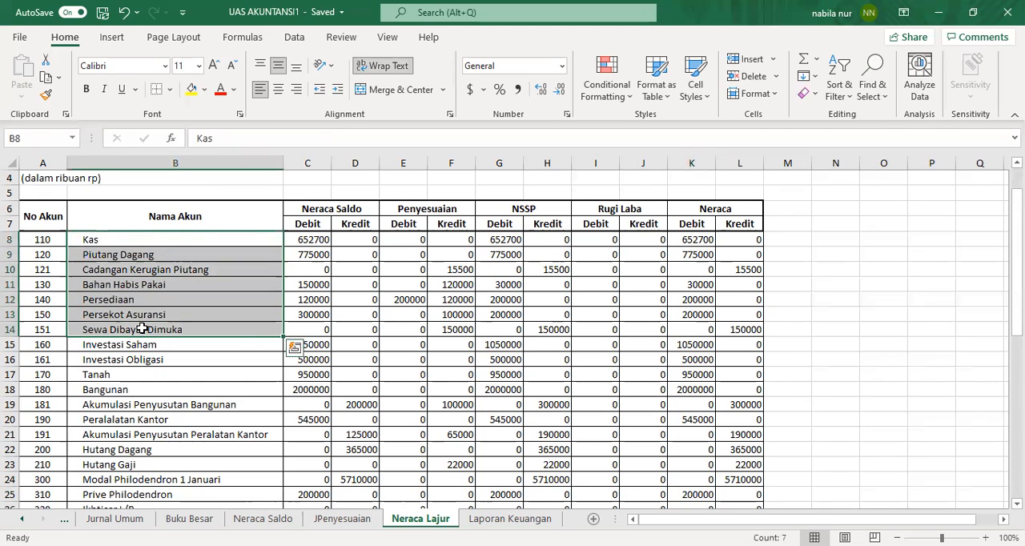
{"action": "right_click", "coordinate": [161, 276]}
{"action": "left_click", "coordinate": [184, 132]}
{"action": "left_click", "coordinate": [475, 518]}
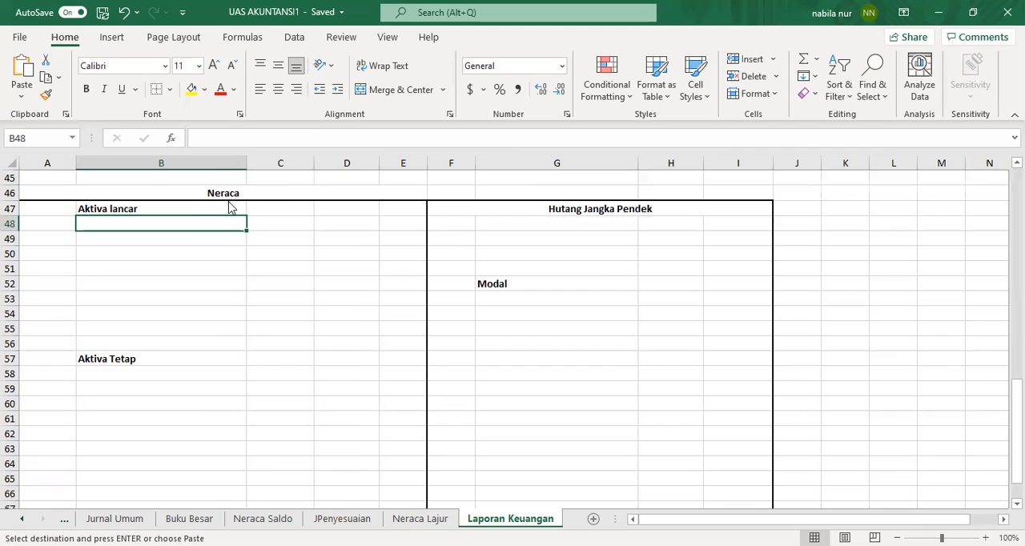
{"action": "right_click", "coordinate": [220, 232]}
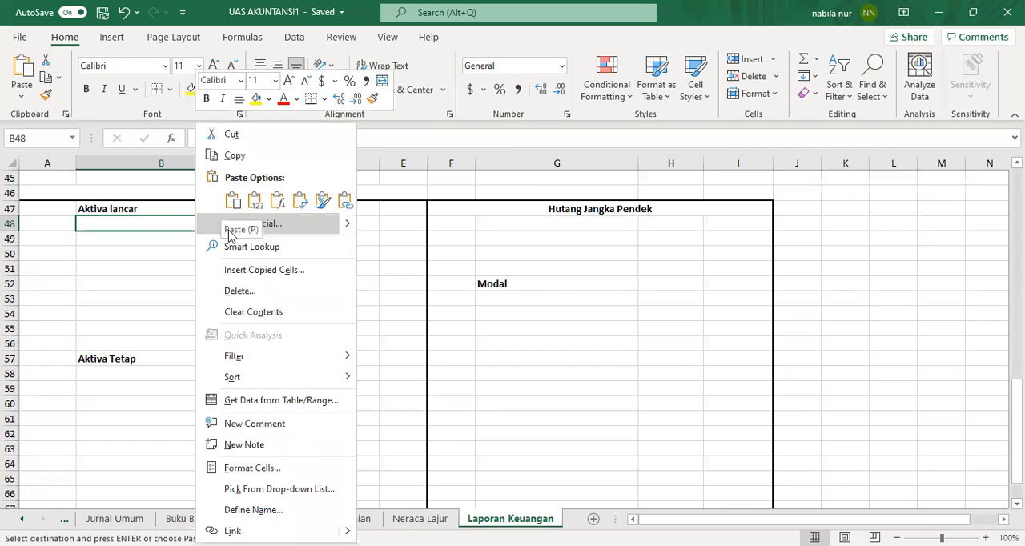
{"action": "left_click", "coordinate": [214, 224]}
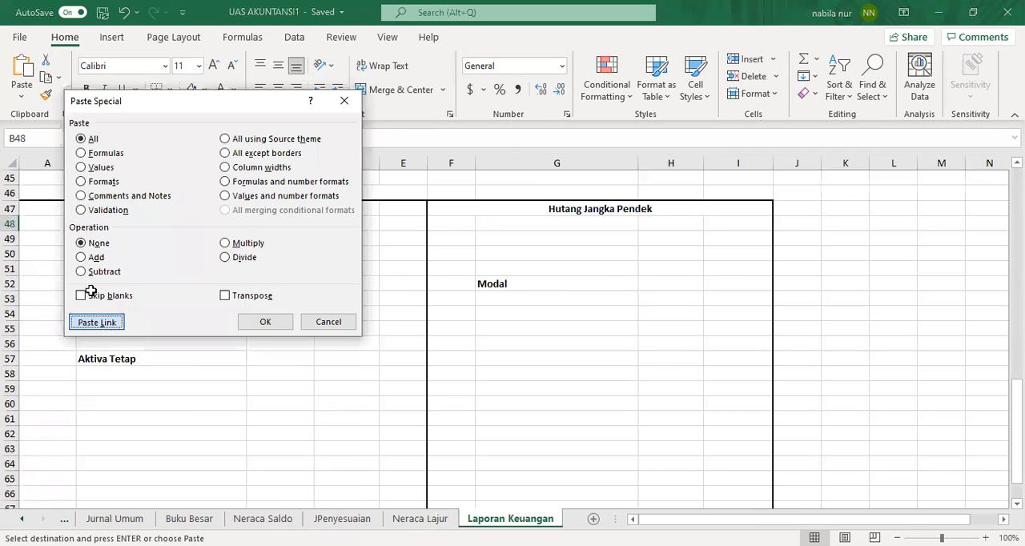
{"action": "left_click", "coordinate": [96, 321]}
{"action": "left_click", "coordinate": [46, 225]}
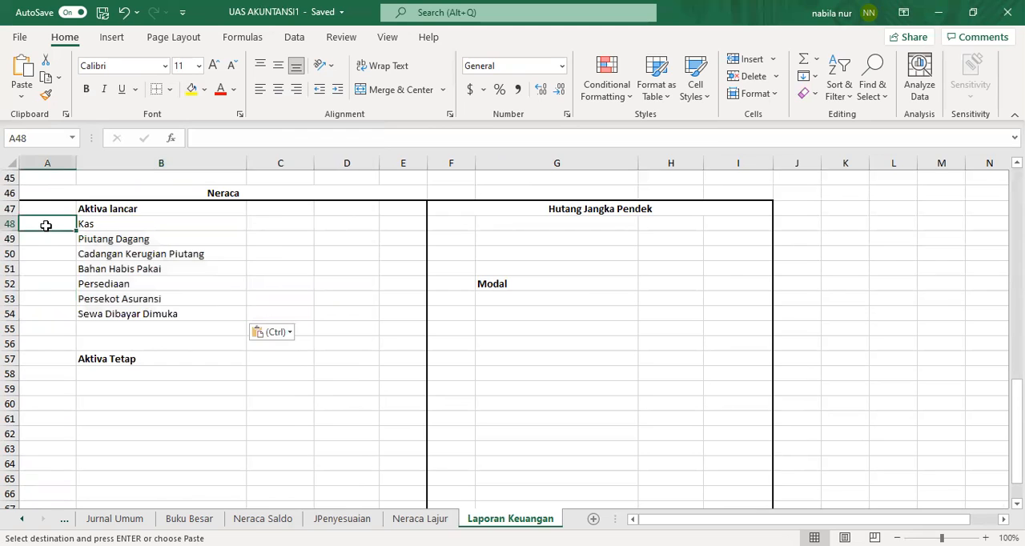
{"action": "left_click", "coordinate": [124, 14]}
Step: Copy account numbers and names A8:B14 from Neraca Lajur and paste them at A48 under Aktiva lancar
{"action": "left_click", "coordinate": [425, 520]}
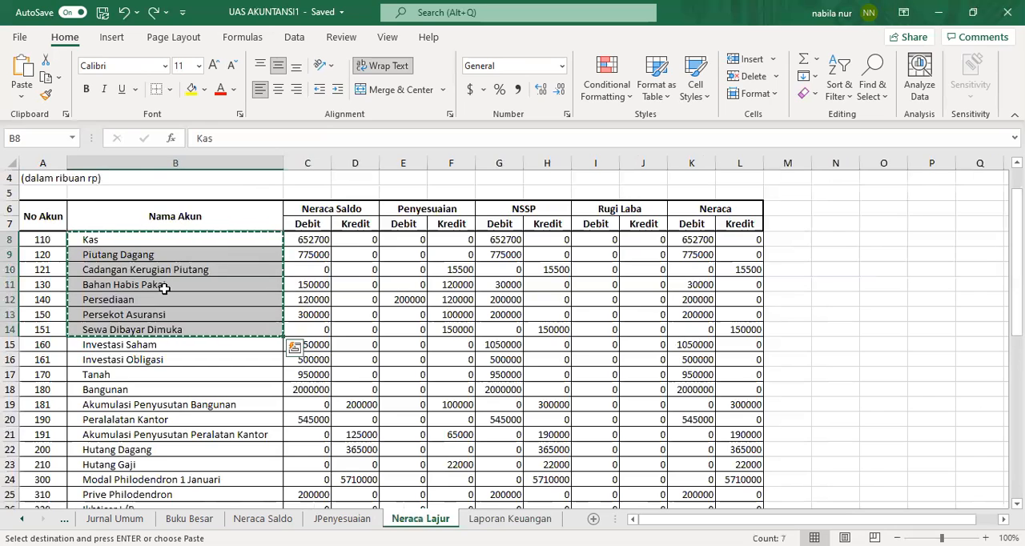
{"action": "left_click", "coordinate": [40, 240]}
{"action": "left_click_drag", "start_coordinate": [40, 240], "coordinate": [197, 325]}
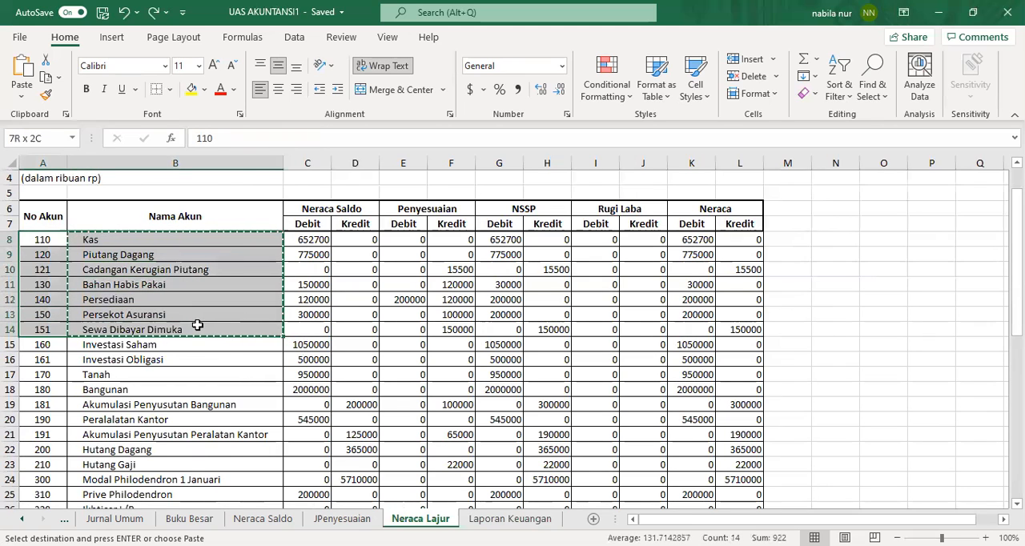
{"action": "right_click", "coordinate": [197, 325]}
{"action": "left_click", "coordinate": [248, 133]}
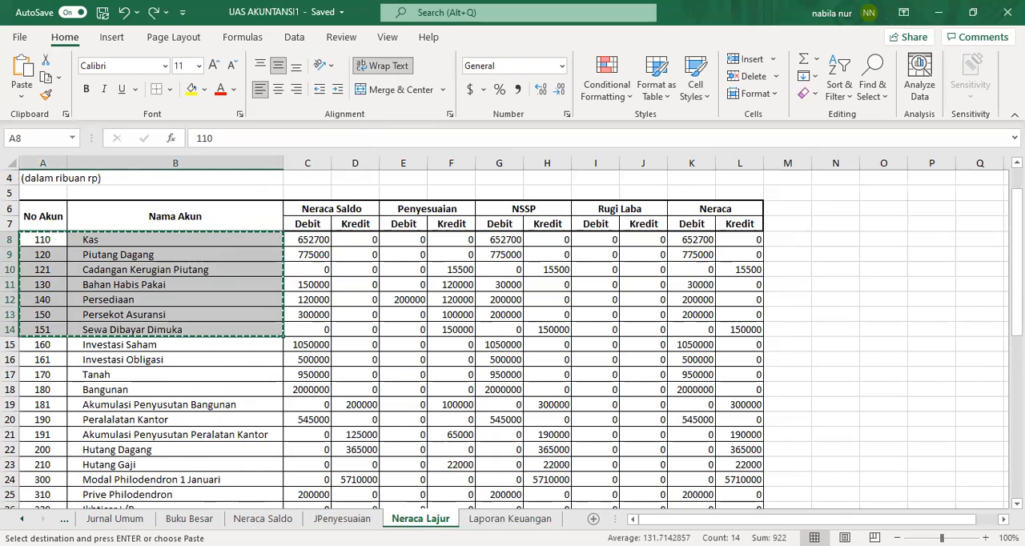
{"action": "left_click", "coordinate": [510, 519]}
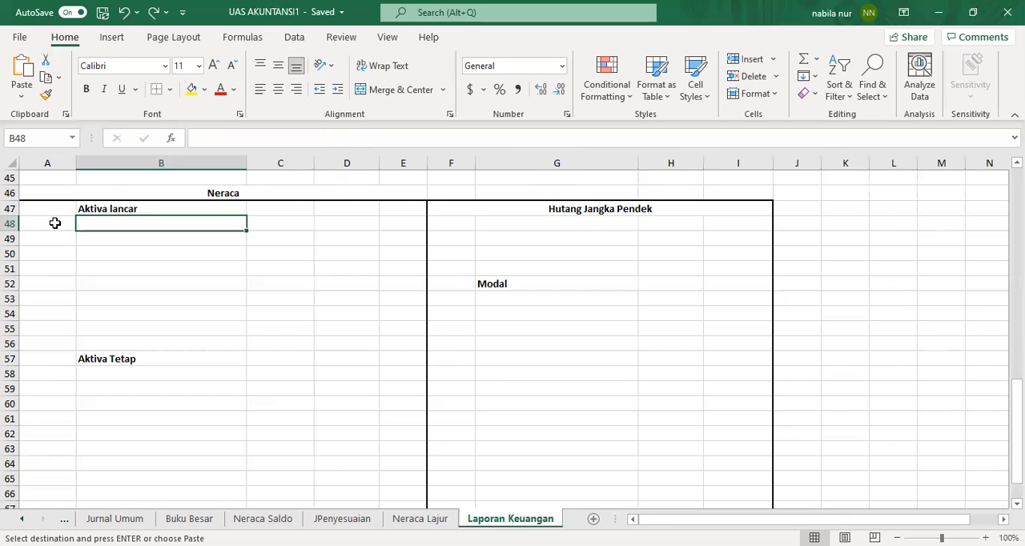
{"action": "left_click", "coordinate": [52, 225]}
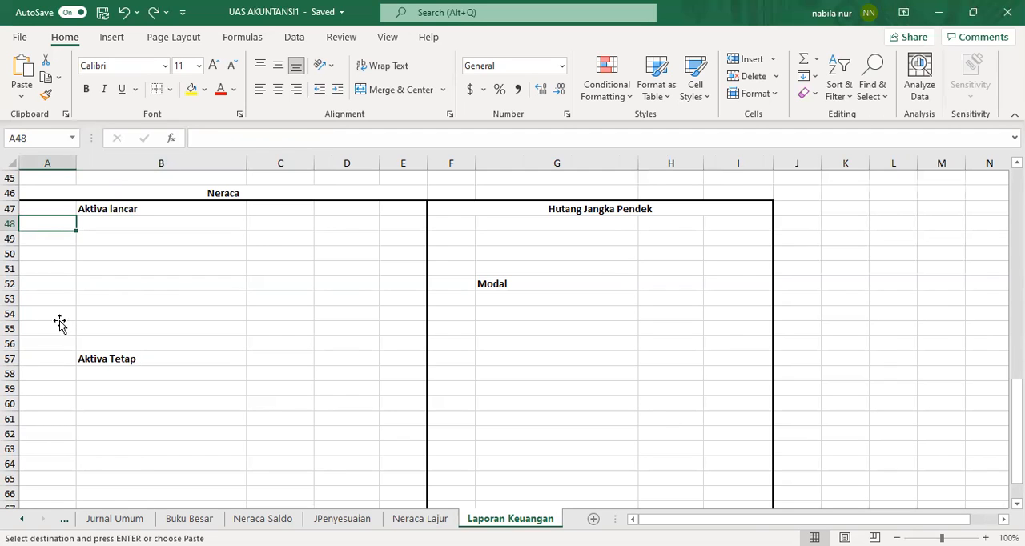
{"action": "key", "text": "ctrl+v"}
Step: Inspect the pasted account cells and their formulas in the Aktiva lancar rows
{"action": "left_click", "coordinate": [117, 268]}
{"action": "left_click", "coordinate": [120, 224]}
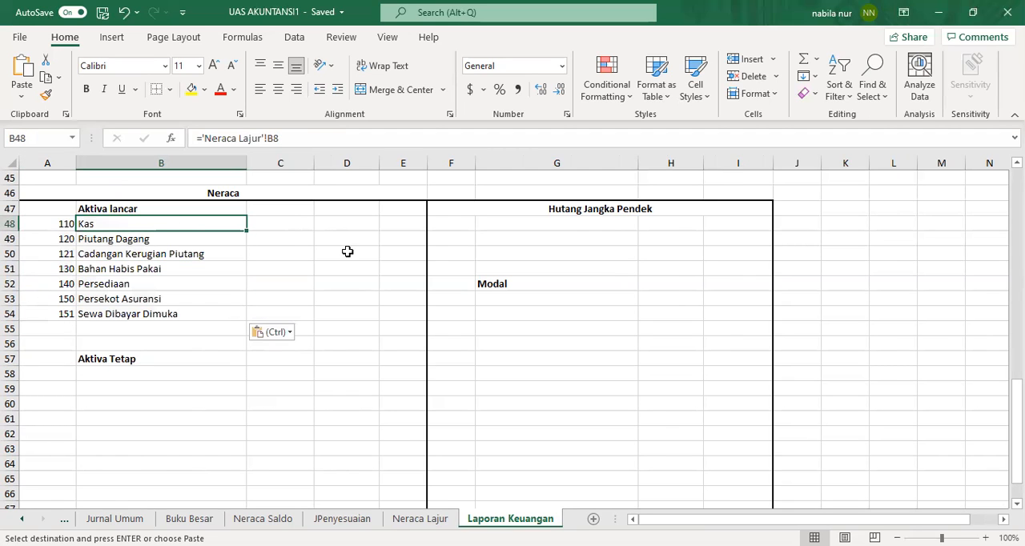
{"action": "left_click", "coordinate": [280, 227]}
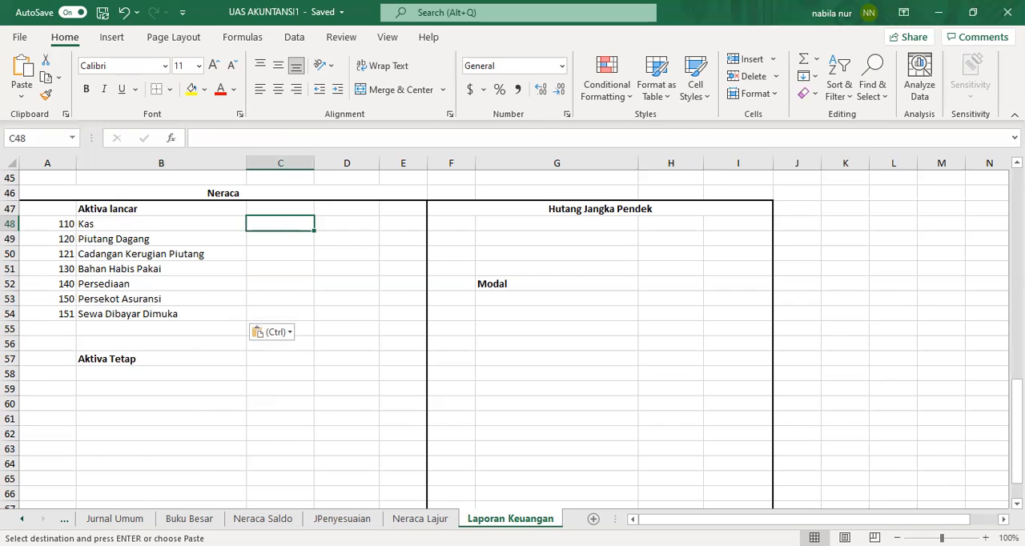
{"action": "scroll", "coordinate": [215, 272], "scroll_direction": "up", "scroll_amount": 4}
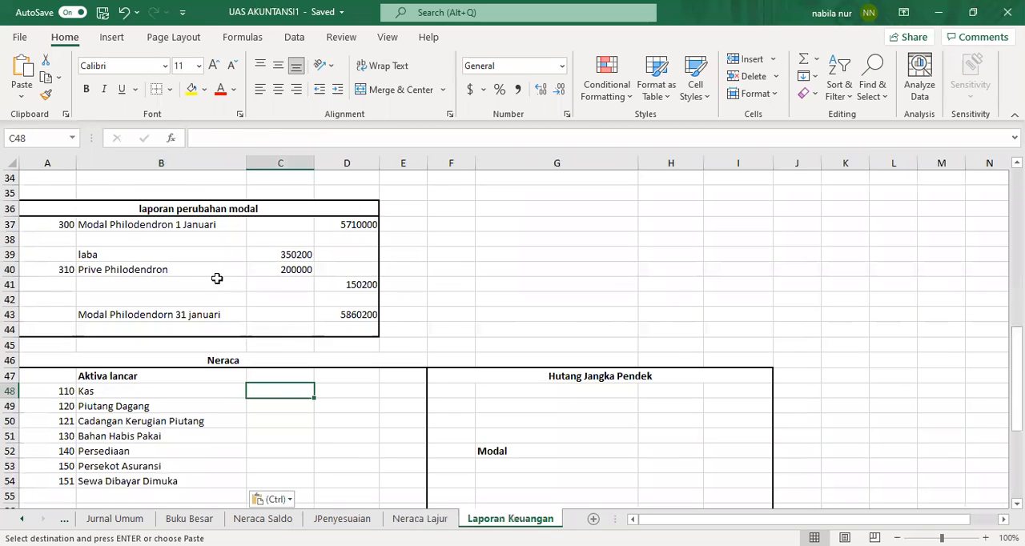
{"action": "left_click", "coordinate": [213, 273]}
{"action": "left_click", "coordinate": [174, 400]}
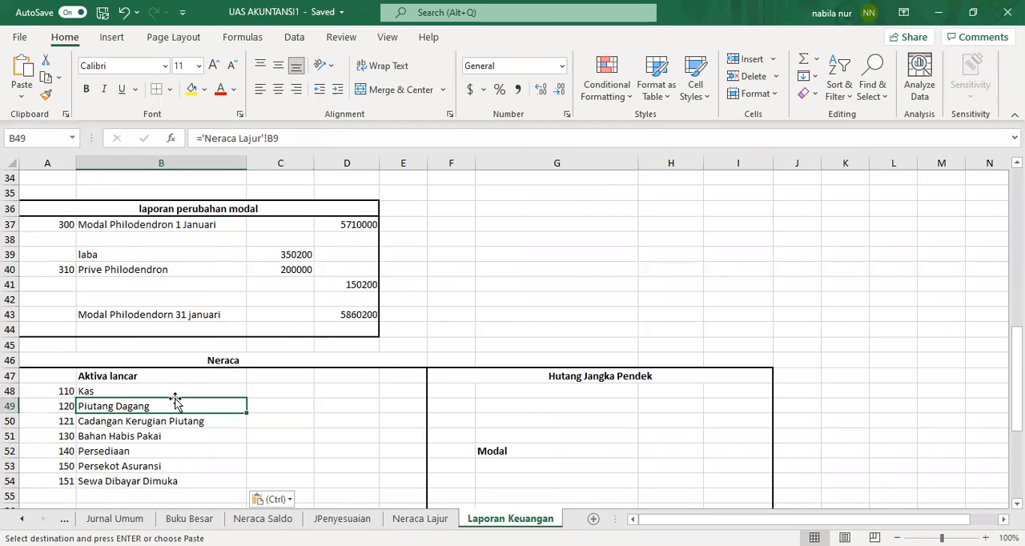
{"action": "left_click", "coordinate": [184, 388]}
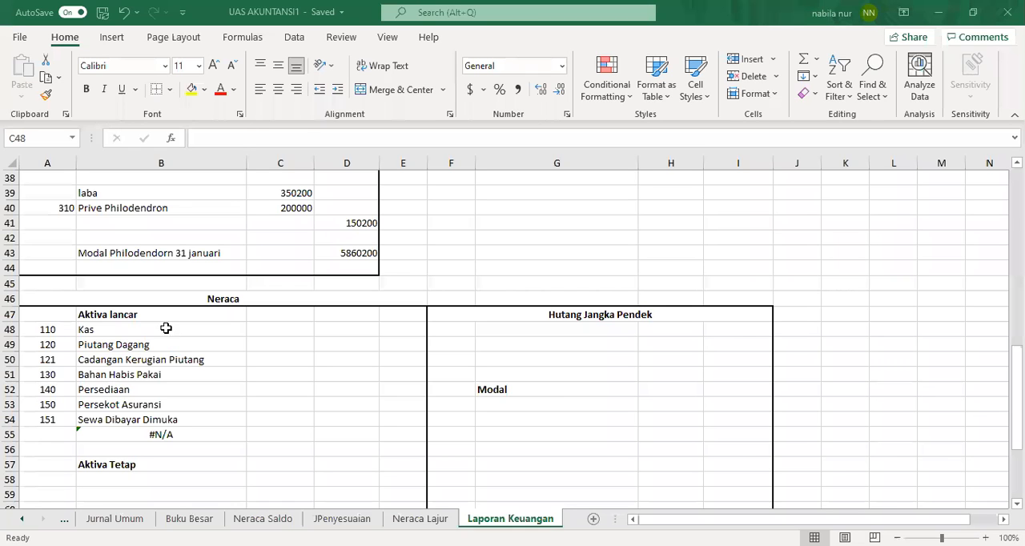
{"action": "left_click", "coordinate": [166, 329]}
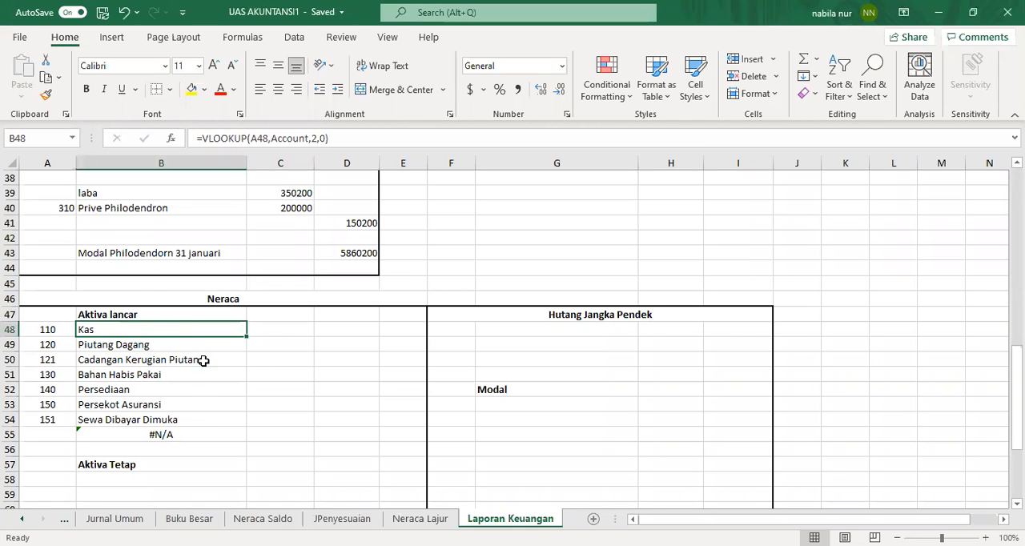
{"action": "left_click", "coordinate": [268, 335]}
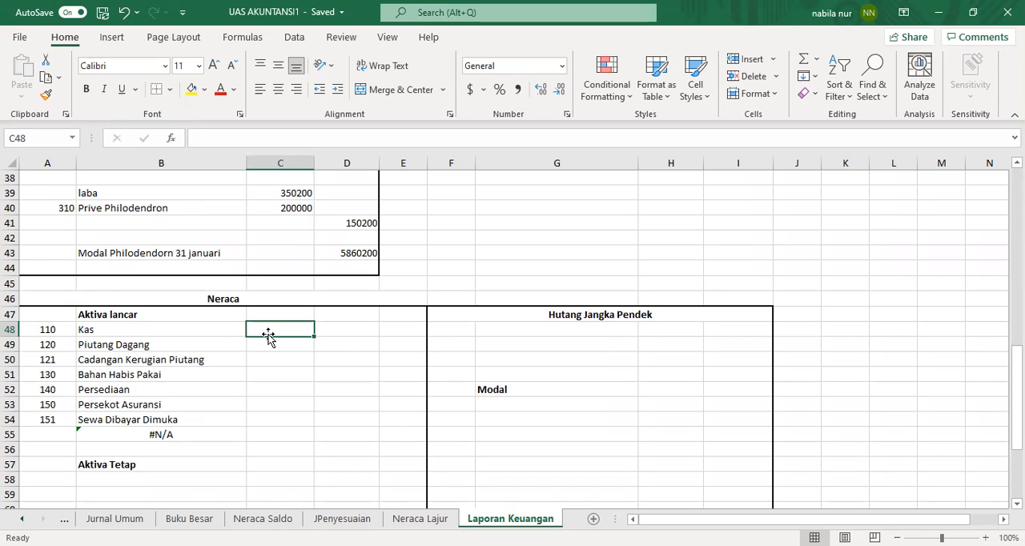
Step: Copy the Neraca debit and credit range K8:L14 on the Neraca Lajur sheet
{"action": "left_click", "coordinate": [421, 519]}
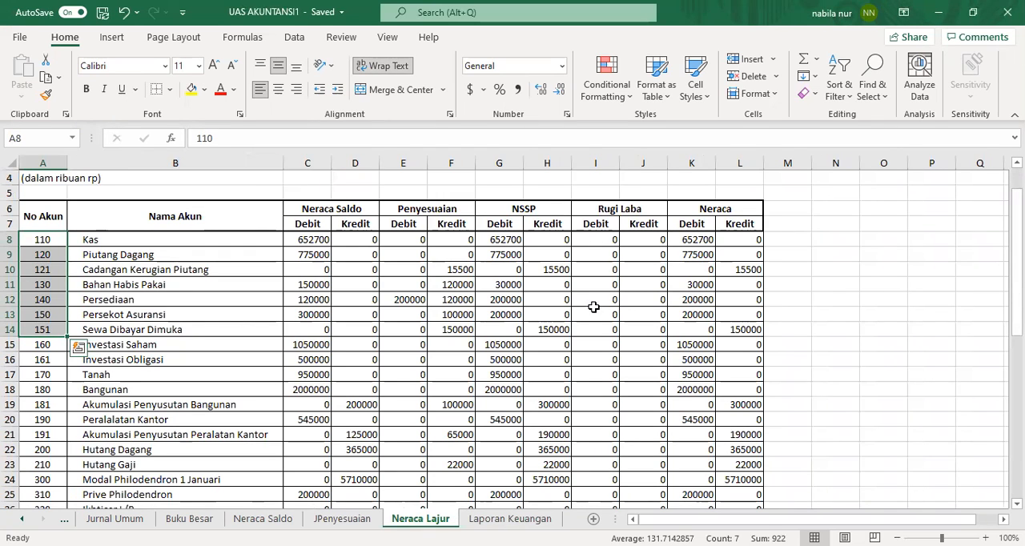
{"action": "left_click", "coordinate": [834, 298]}
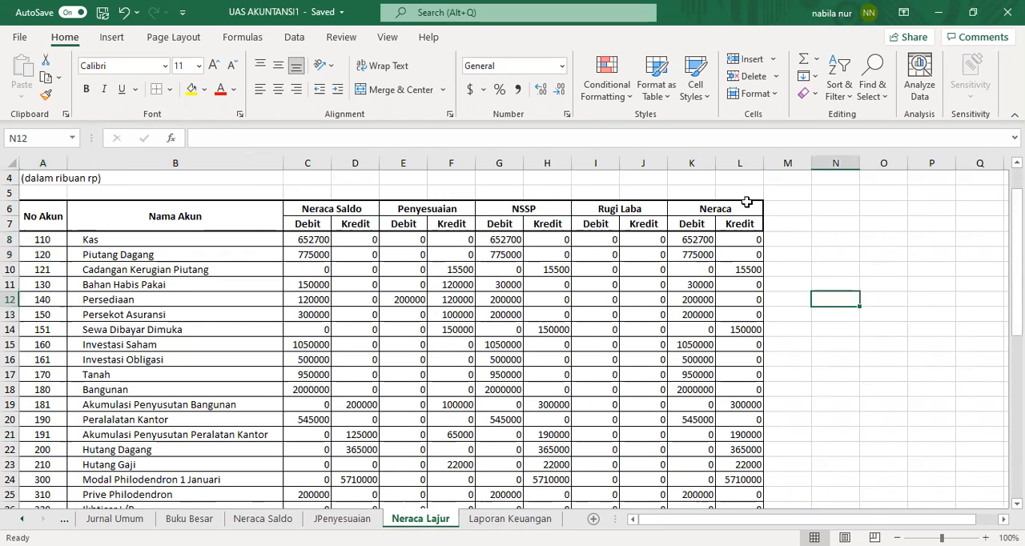
{"action": "left_click", "coordinate": [708, 238]}
{"action": "left_click_drag", "start_coordinate": [708, 248], "coordinate": [754, 330]}
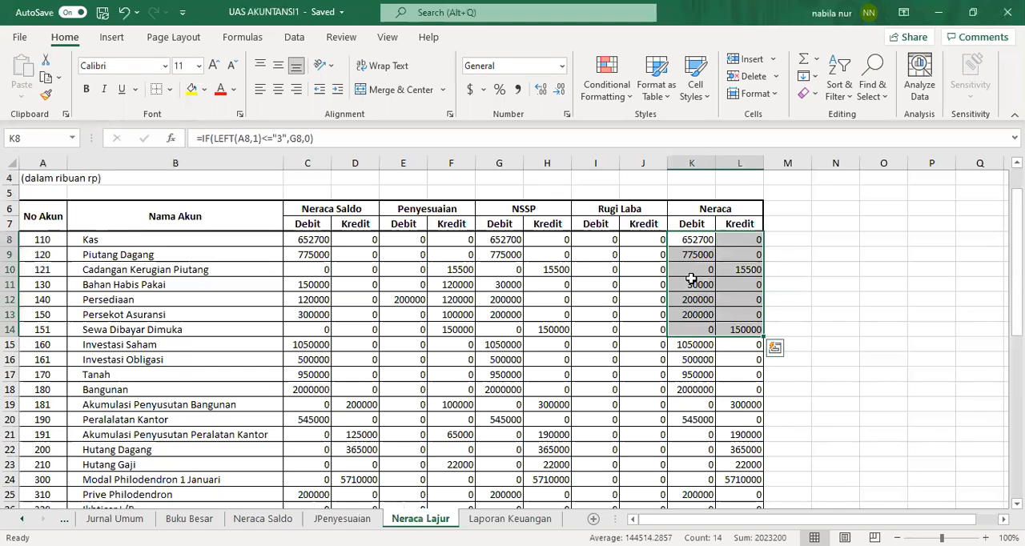
{"action": "right_click", "coordinate": [692, 276]}
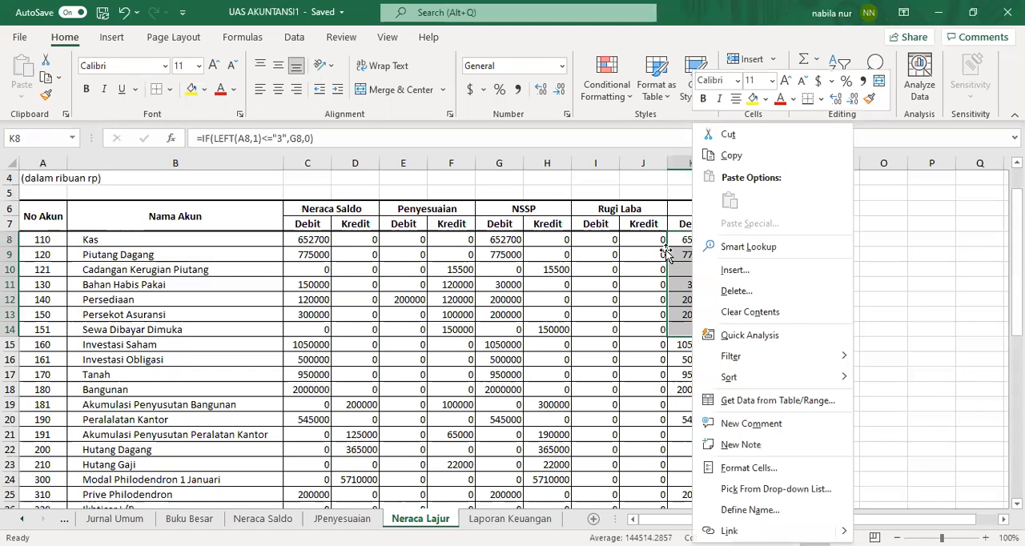
{"action": "left_click", "coordinate": [667, 254]}
{"action": "left_click_drag", "start_coordinate": [680, 240], "coordinate": [742, 324]}
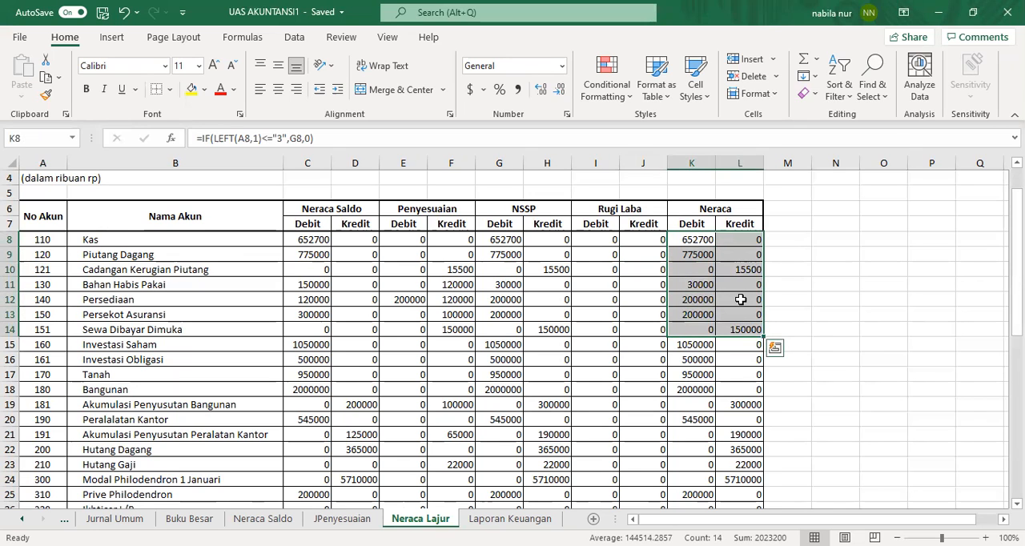
{"action": "right_click", "coordinate": [745, 256]}
{"action": "left_click", "coordinate": [755, 153]}
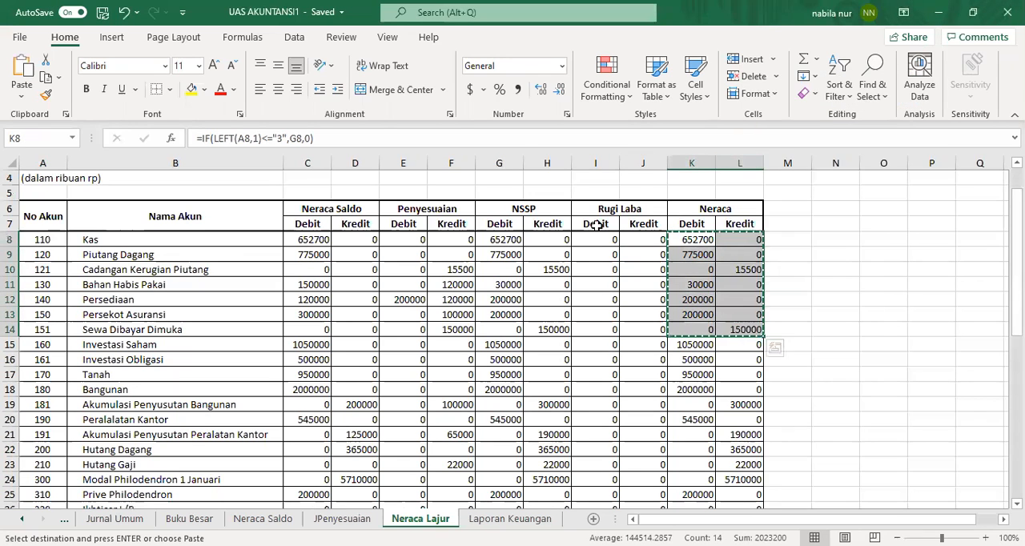
Step: Paste-link the copied debit and credit values into C48 beside the current assets, then undo it
{"action": "left_click", "coordinate": [511, 519]}
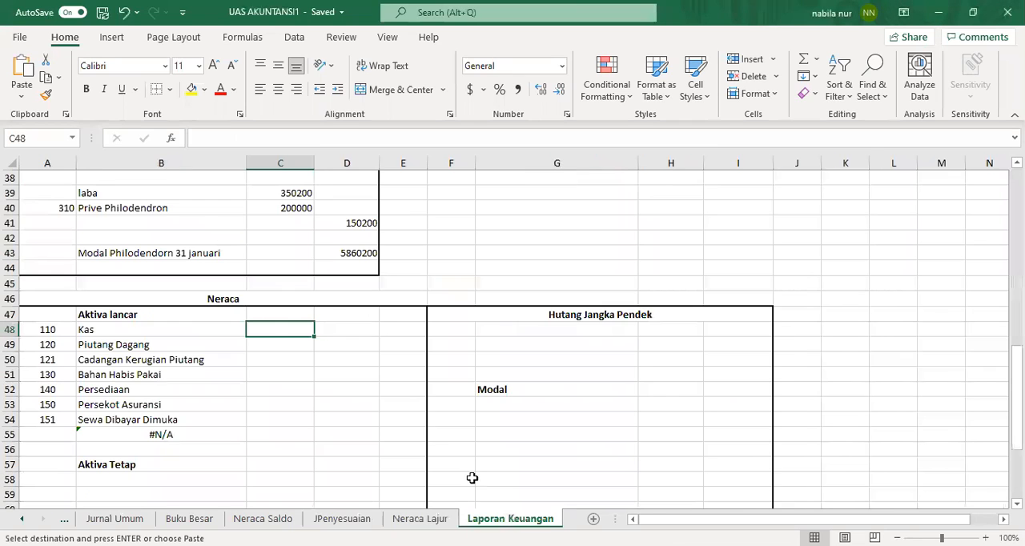
{"action": "right_click", "coordinate": [289, 335]}
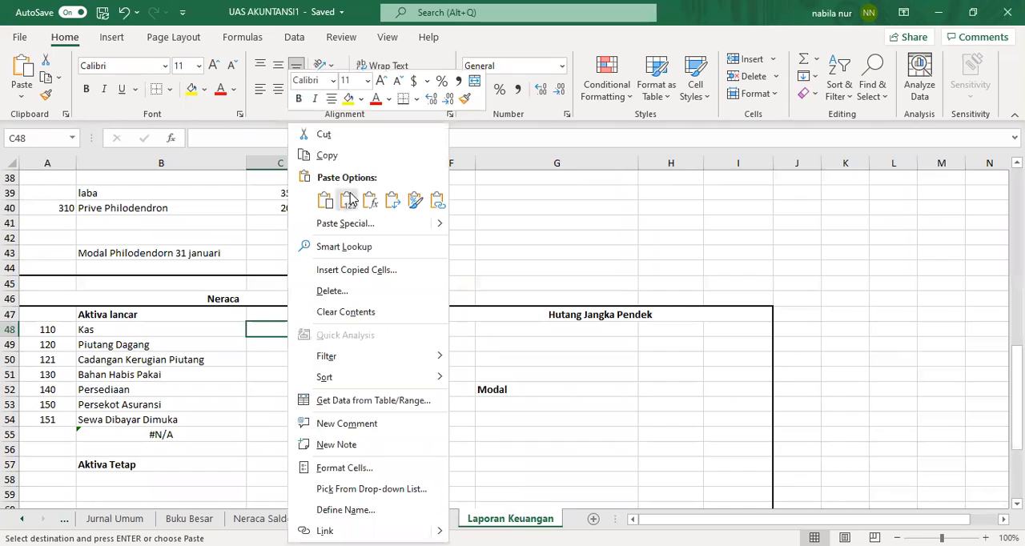
{"action": "left_click", "coordinate": [336, 228]}
{"action": "left_click", "coordinate": [228, 321]}
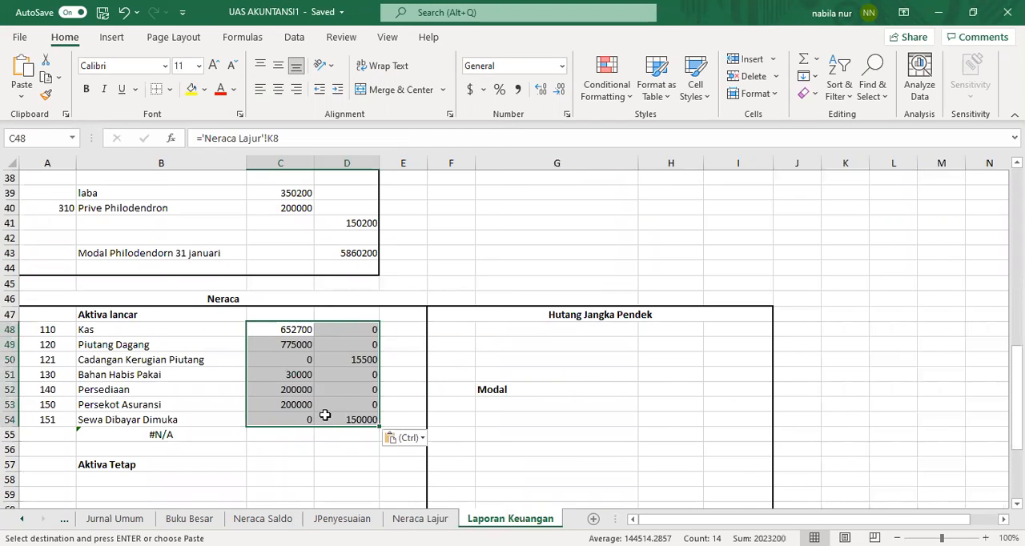
{"action": "left_click", "coordinate": [311, 462]}
{"action": "left_click", "coordinate": [292, 387]}
{"action": "left_click", "coordinate": [293, 442]}
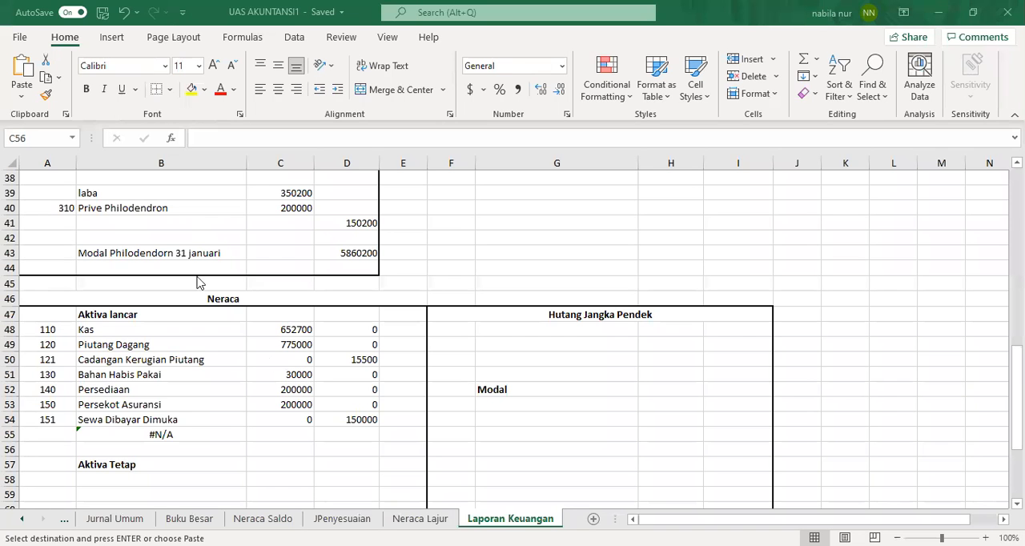
{"action": "left_click", "coordinate": [125, 12]}
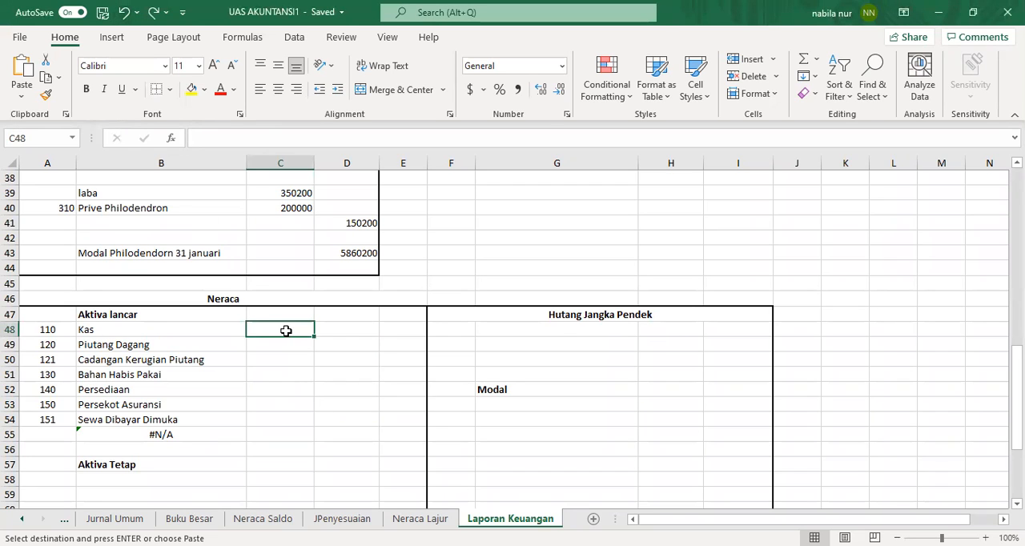
Step: Copy K8:K9 from Neraca Lajur, paste it into D48 on Laporan Keuangan, and undo the paste
{"action": "left_click", "coordinate": [421, 519]}
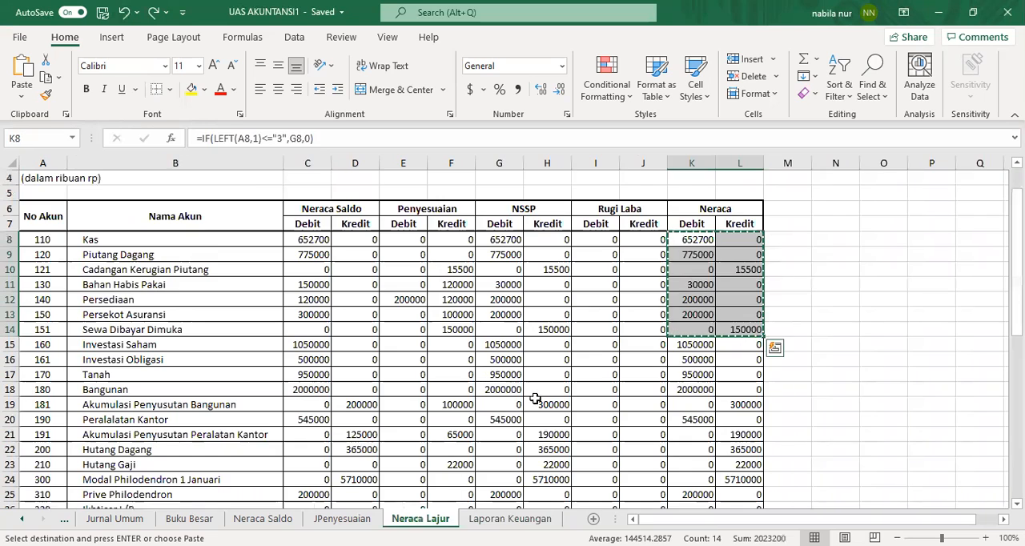
{"action": "left_click", "coordinate": [694, 257]}
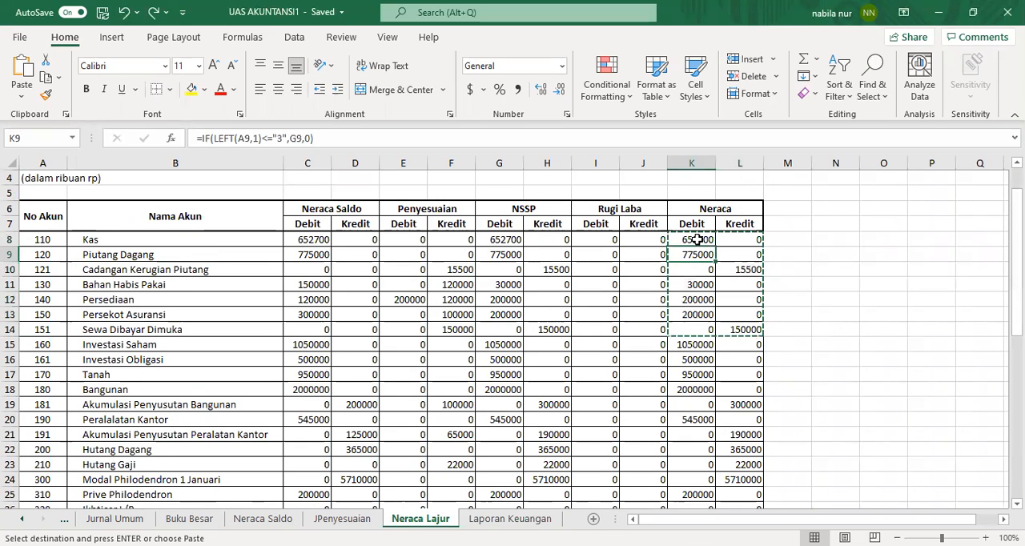
{"action": "left_click_drag", "start_coordinate": [693, 239], "coordinate": [696, 255]}
{"action": "key", "text": "ctrl+v"}
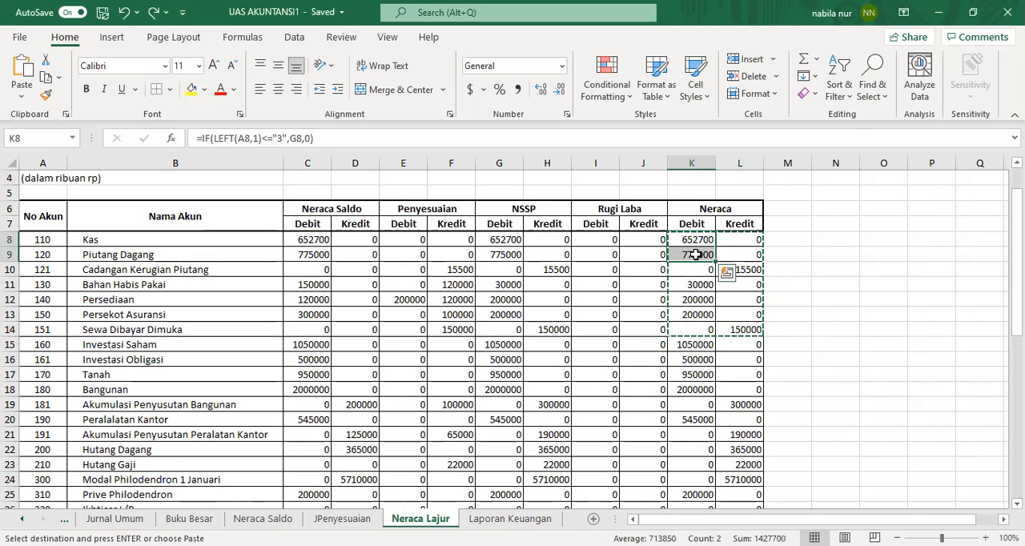
{"action": "right_click", "coordinate": [697, 255]}
{"action": "left_click", "coordinate": [746, 156]}
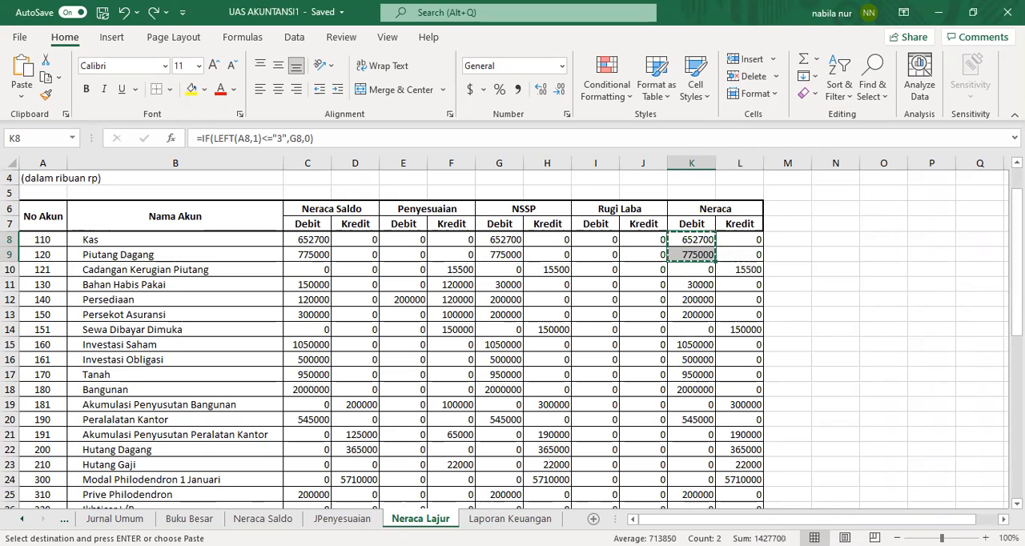
{"action": "left_click", "coordinate": [510, 519]}
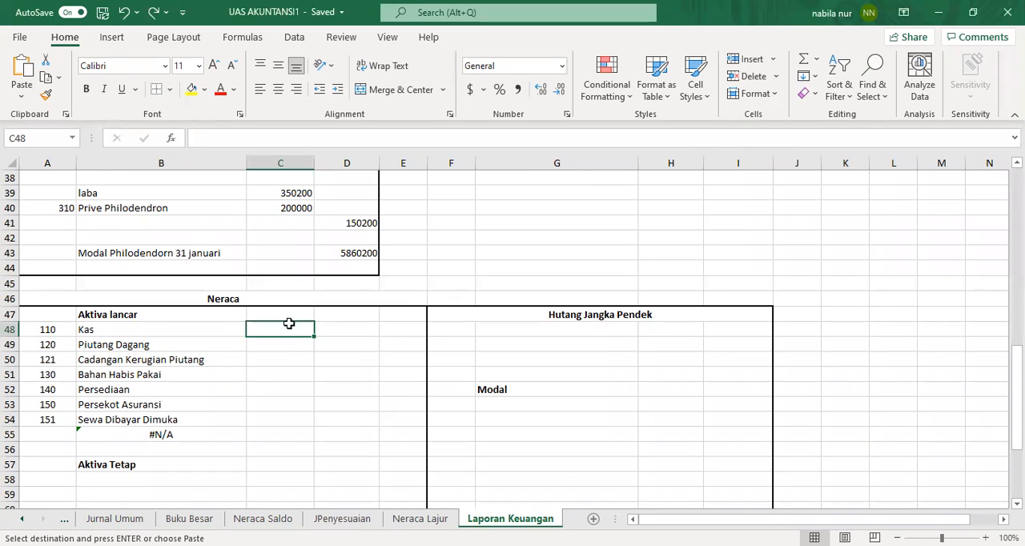
{"action": "left_click", "coordinate": [359, 331]}
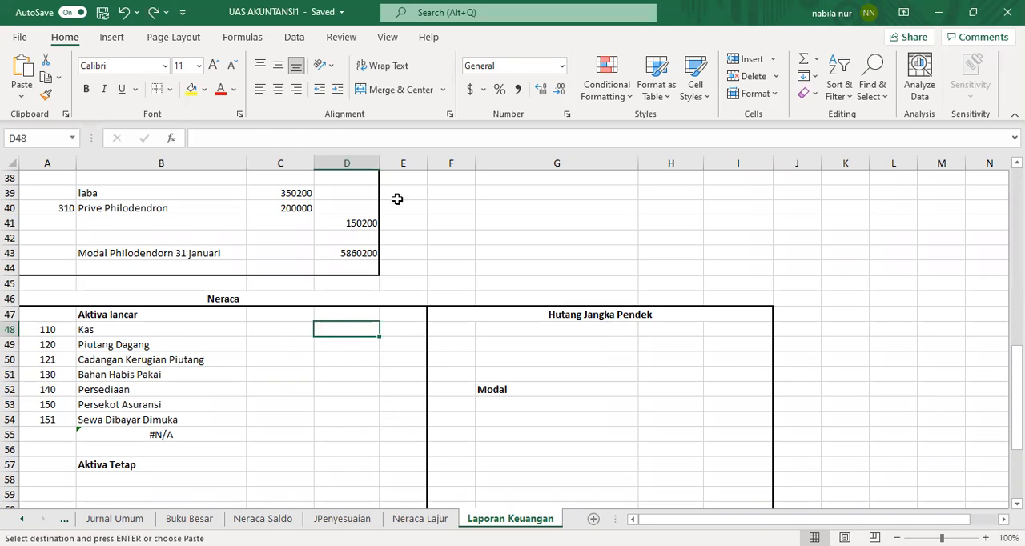
{"action": "key", "text": "ctrl+v"}
{"action": "key", "text": "ctrl+z"}
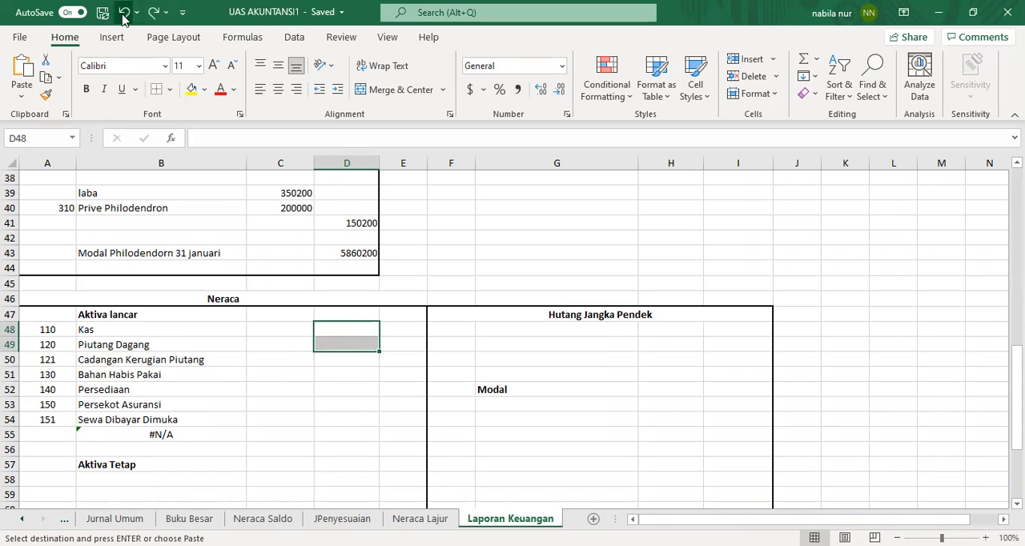
Step: Paste the copied Kas and Piutang Dagang debit values into D48:D49 on Laporan Keuangan
{"action": "left_click", "coordinate": [355, 331]}
{"action": "right_click", "coordinate": [355, 331]}
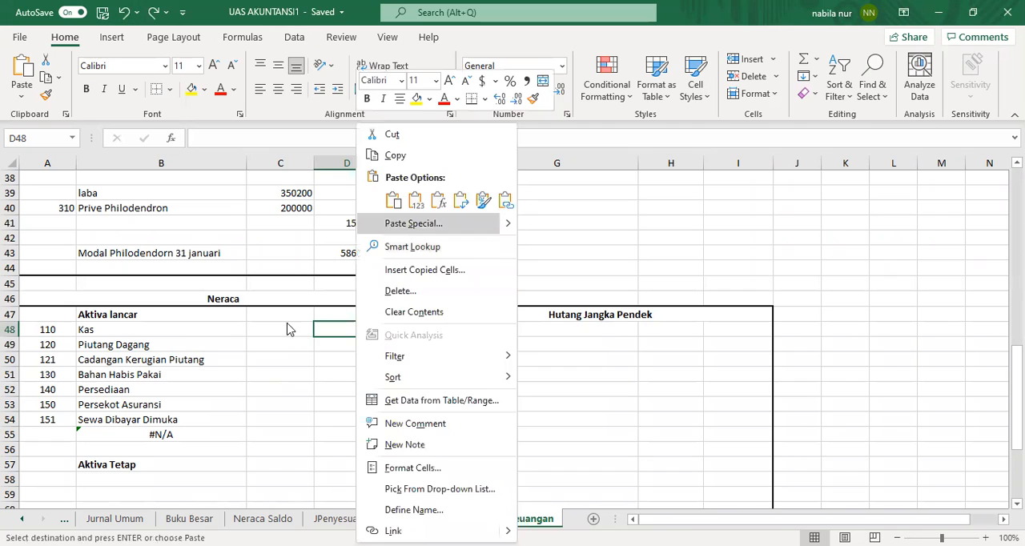
{"action": "key", "text": "Escape"}
{"action": "key", "text": "ctrl+v"}
{"action": "left_click", "coordinate": [352, 360]}
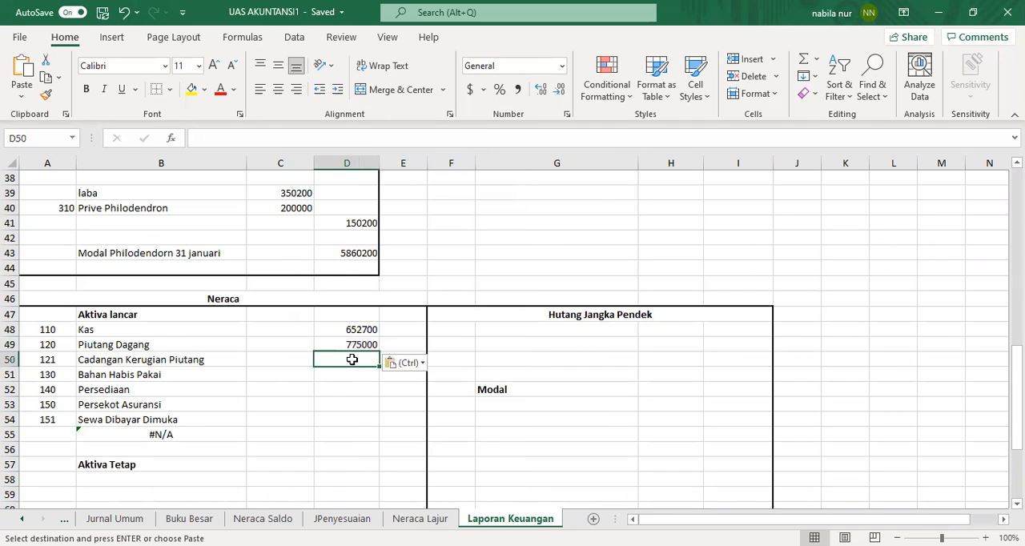
Step: Copy the Cadangan Kerugian Piutang credit cell L10 from Neraca Lajur and paste it as a link into D50
{"action": "left_click", "coordinate": [419, 519]}
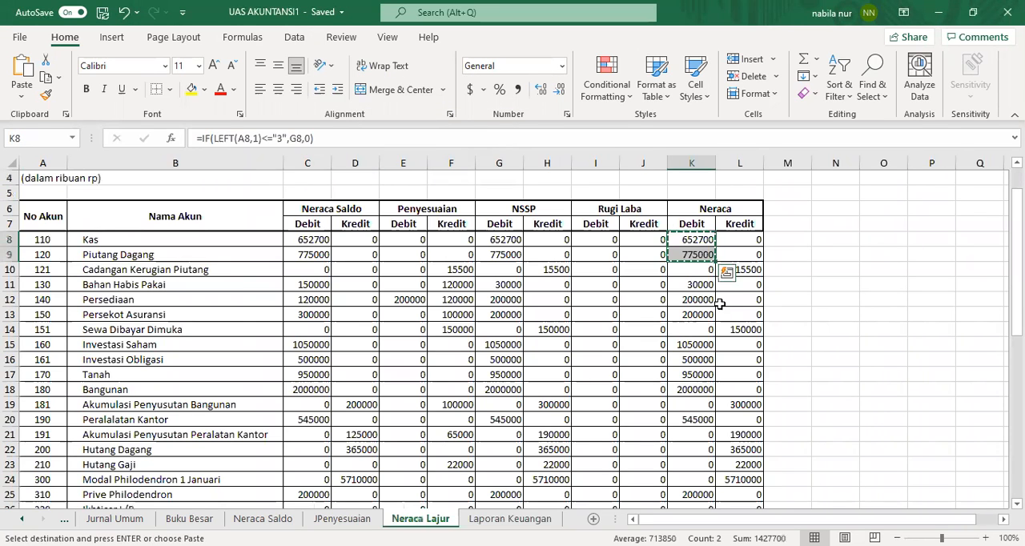
{"action": "left_click", "coordinate": [747, 270]}
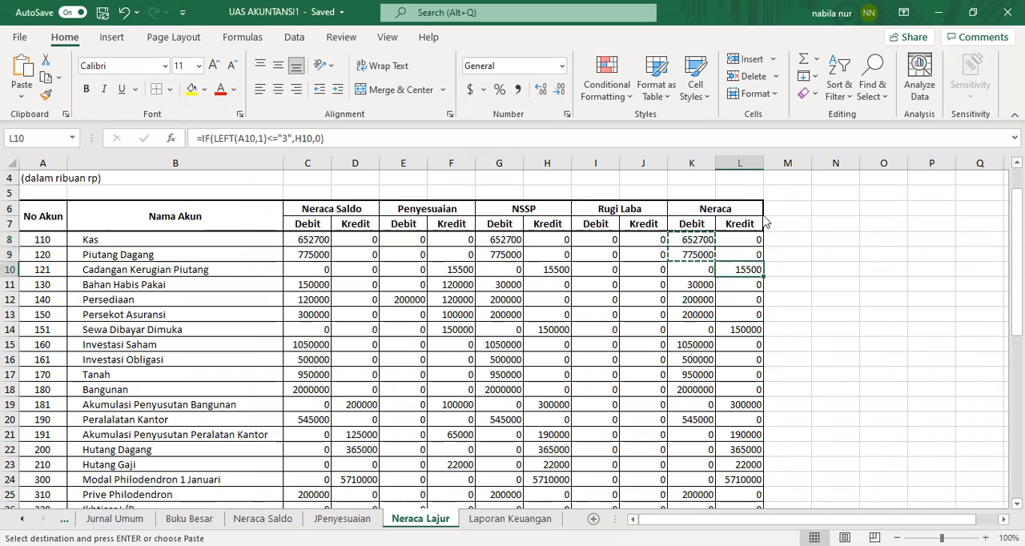
{"action": "right_click", "coordinate": [791, 157]}
{"action": "left_click", "coordinate": [791, 155]}
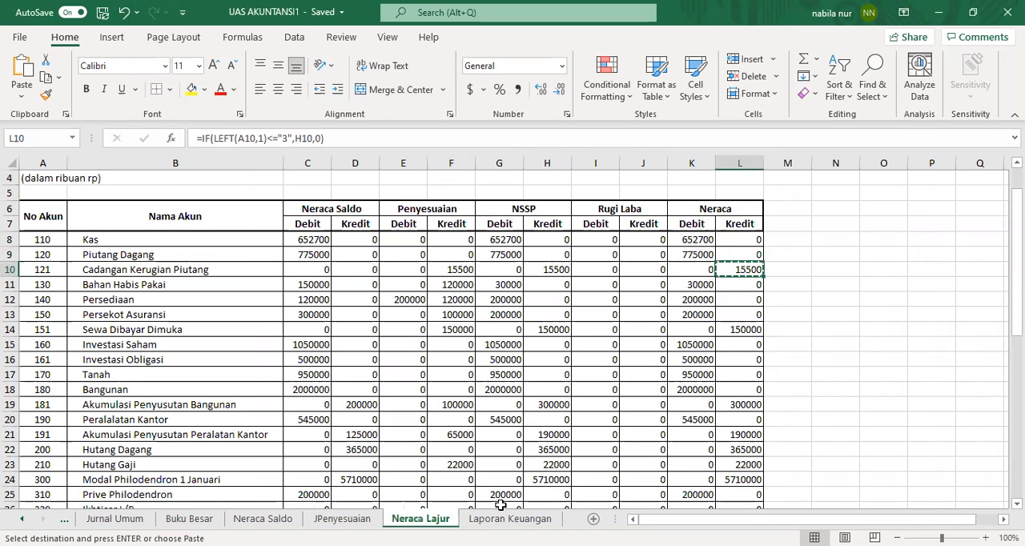
{"action": "left_click", "coordinate": [511, 519]}
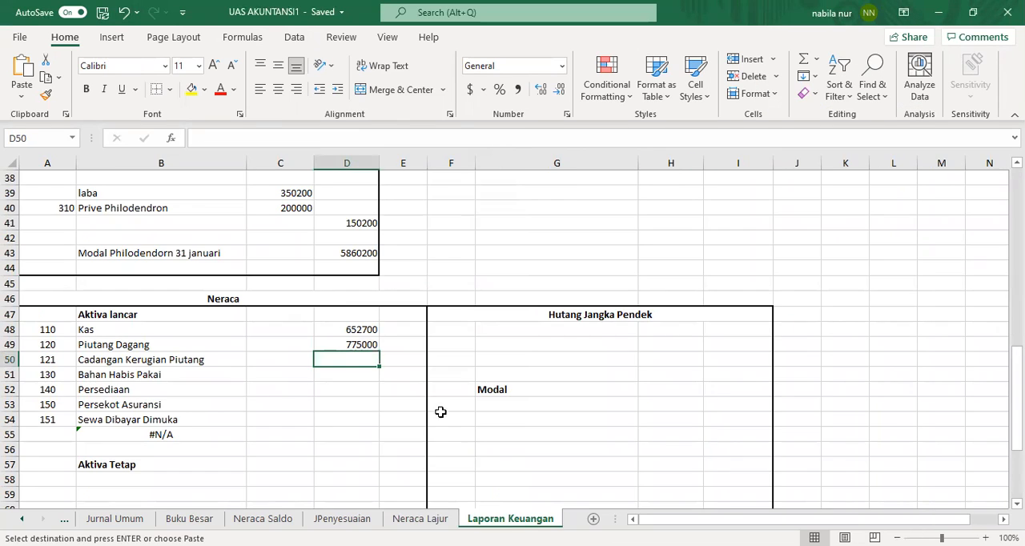
{"action": "right_click", "coordinate": [362, 359]}
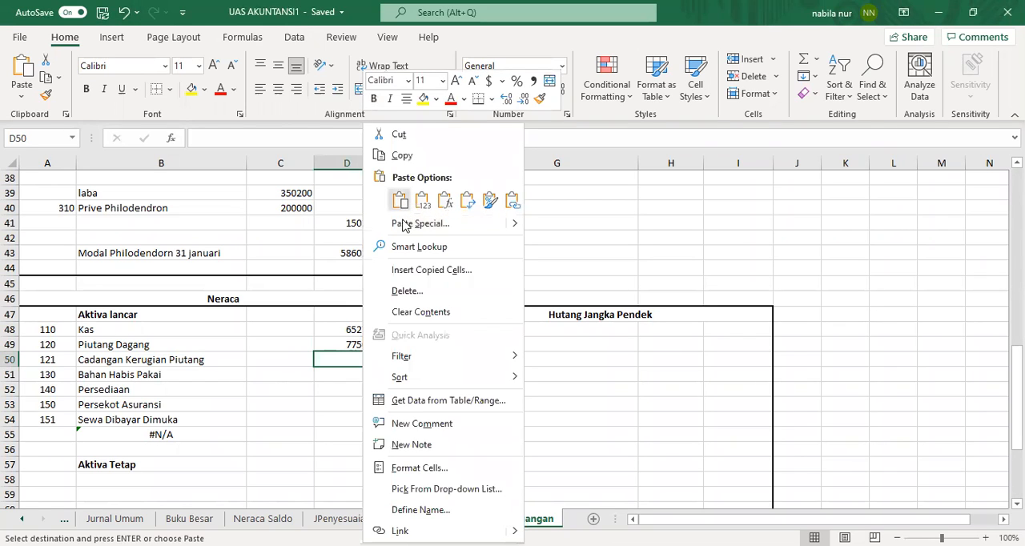
{"action": "left_click", "coordinate": [420, 223]}
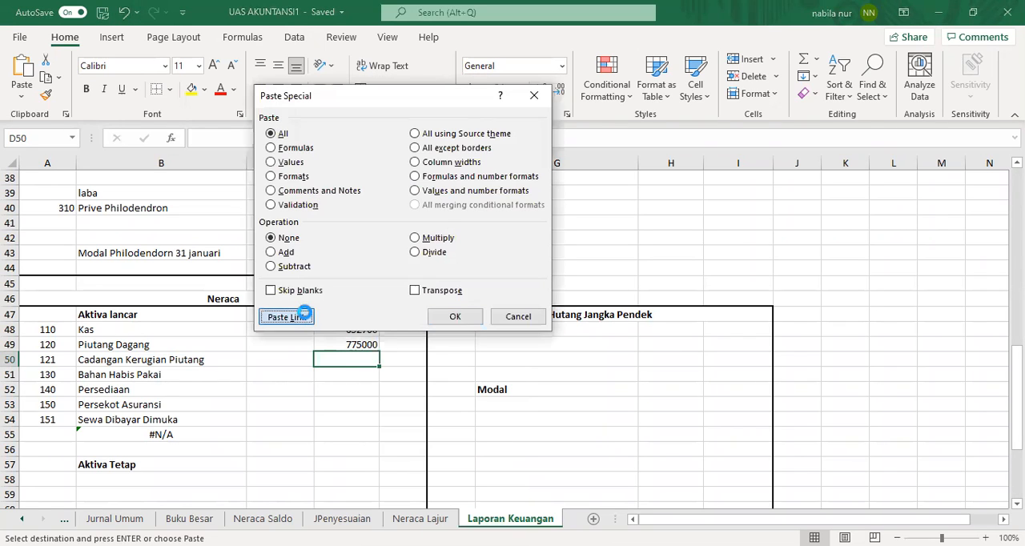
{"action": "key", "text": "Return"}
{"action": "left_click", "coordinate": [341, 380]}
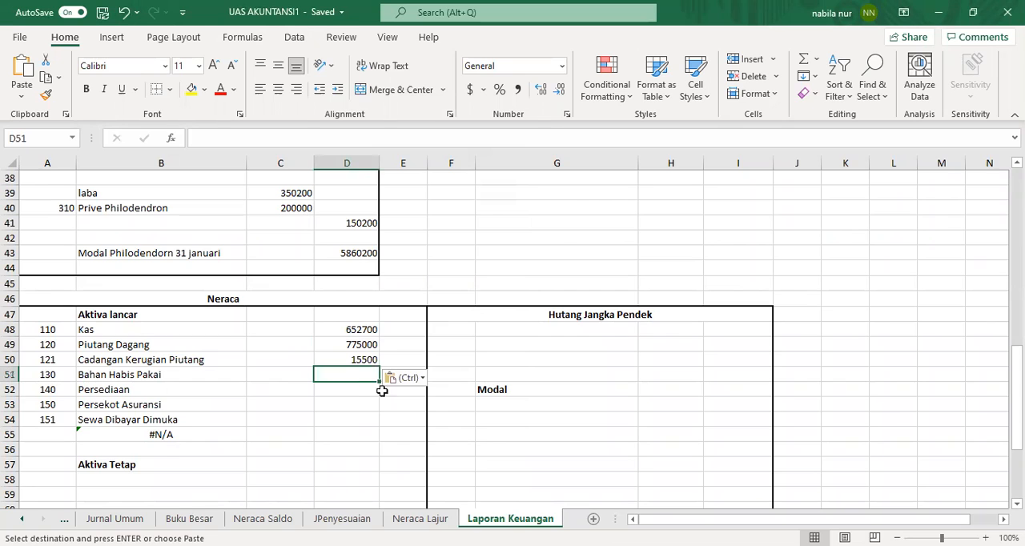
Step: Copy the Neraca debit cells K11:K13 from Neraca Lajur and paste them as links into D51:D53
{"action": "left_click", "coordinate": [421, 519]}
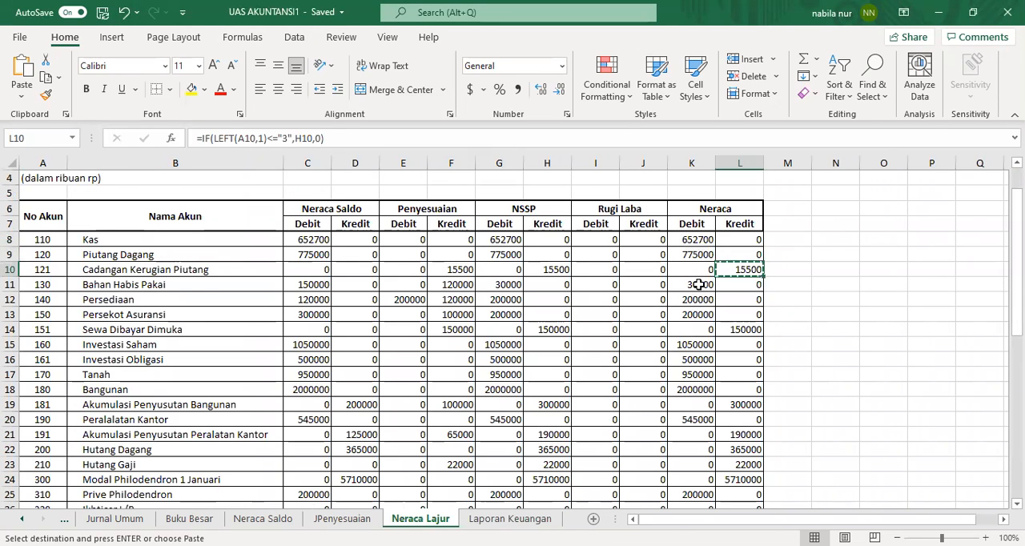
{"action": "left_click_drag", "start_coordinate": [694, 284], "coordinate": [698, 319]}
{"action": "key", "text": "ctrl+v"}
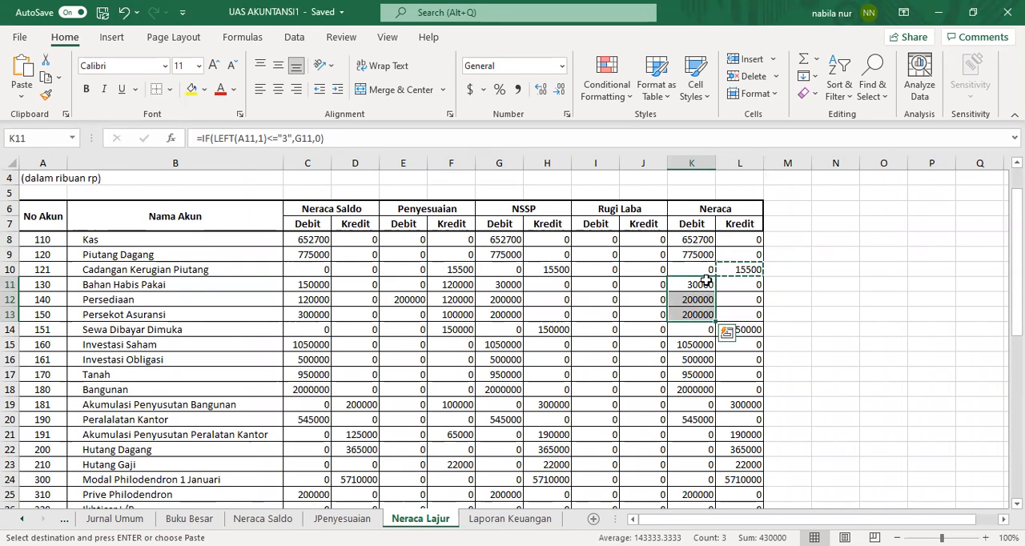
{"action": "right_click", "coordinate": [704, 286]}
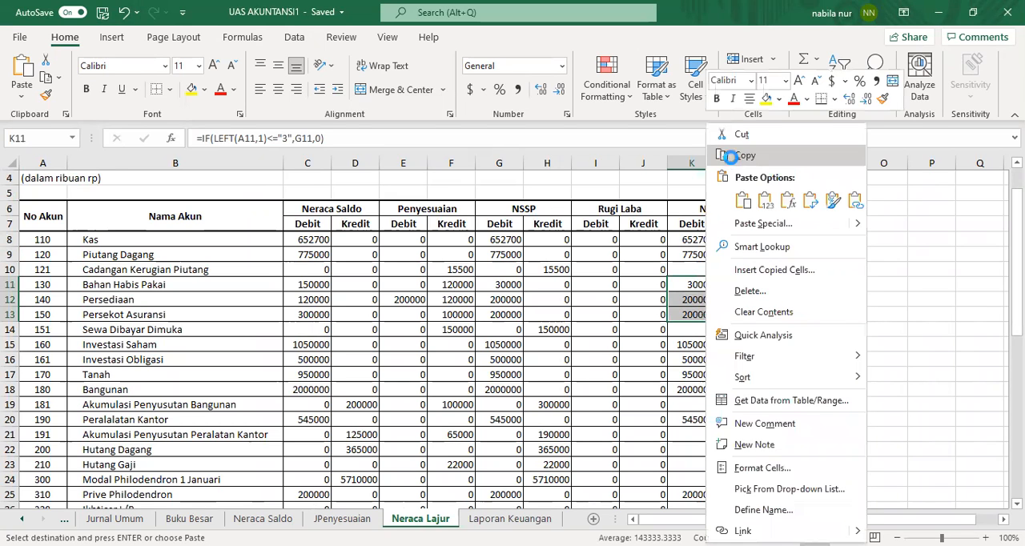
{"action": "left_click", "coordinate": [733, 147]}
{"action": "left_click", "coordinate": [511, 520]}
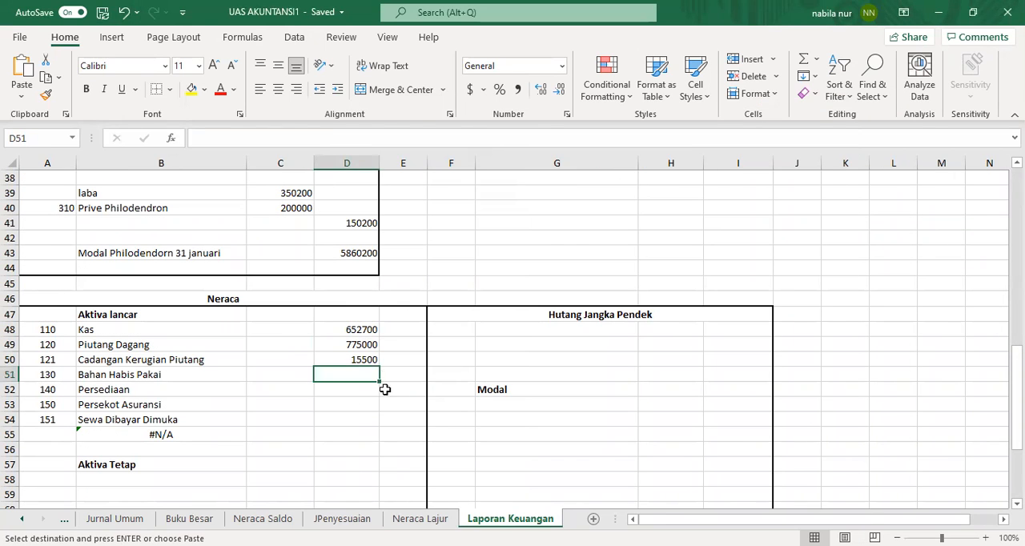
{"action": "right_click", "coordinate": [364, 372]}
{"action": "left_click", "coordinate": [405, 227]}
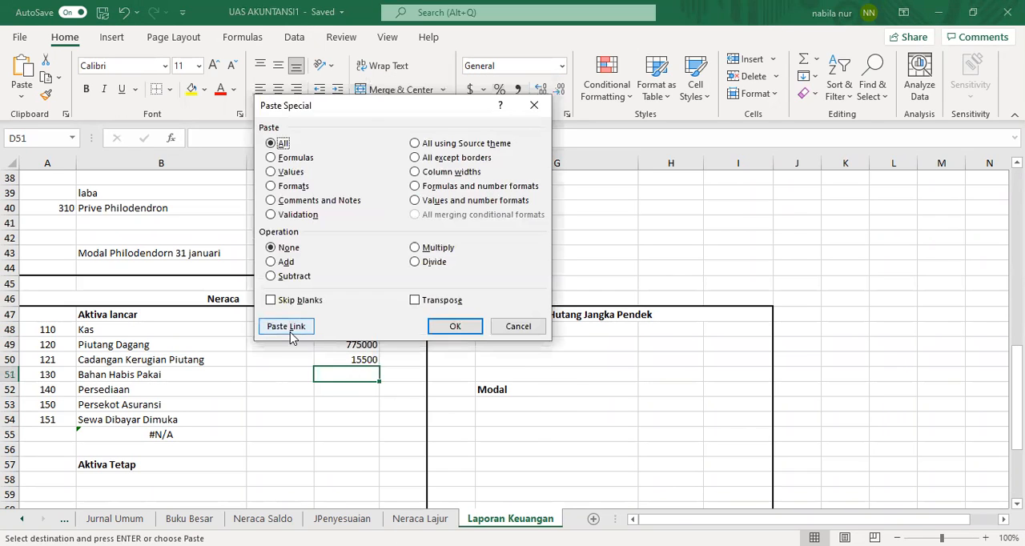
{"action": "left_click", "coordinate": [286, 327]}
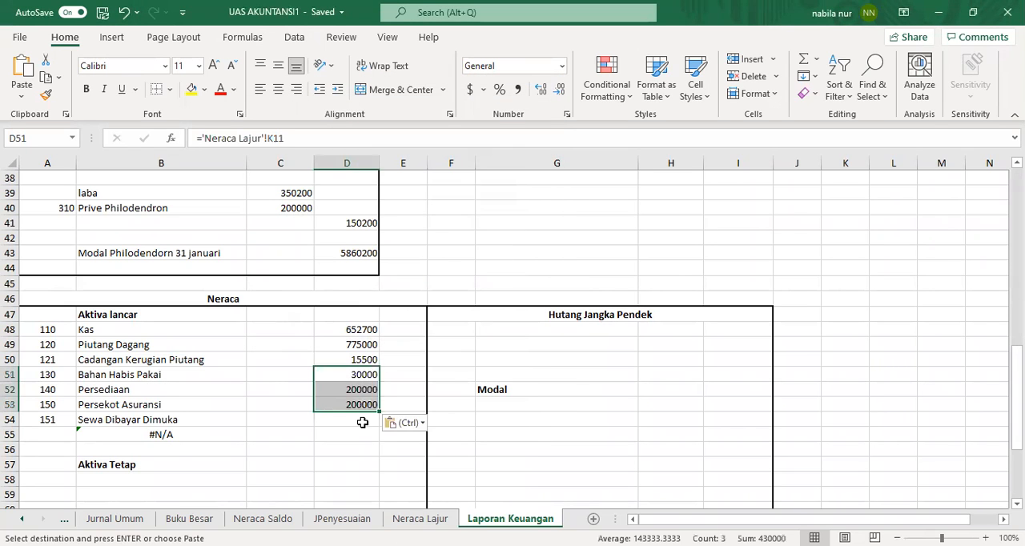
{"action": "left_click", "coordinate": [363, 421]}
Step: Copy the Sewa Dibayar Dimuka credit cell L14 from Neraca Lajur and paste it as a link into D54
{"action": "left_click", "coordinate": [420, 518]}
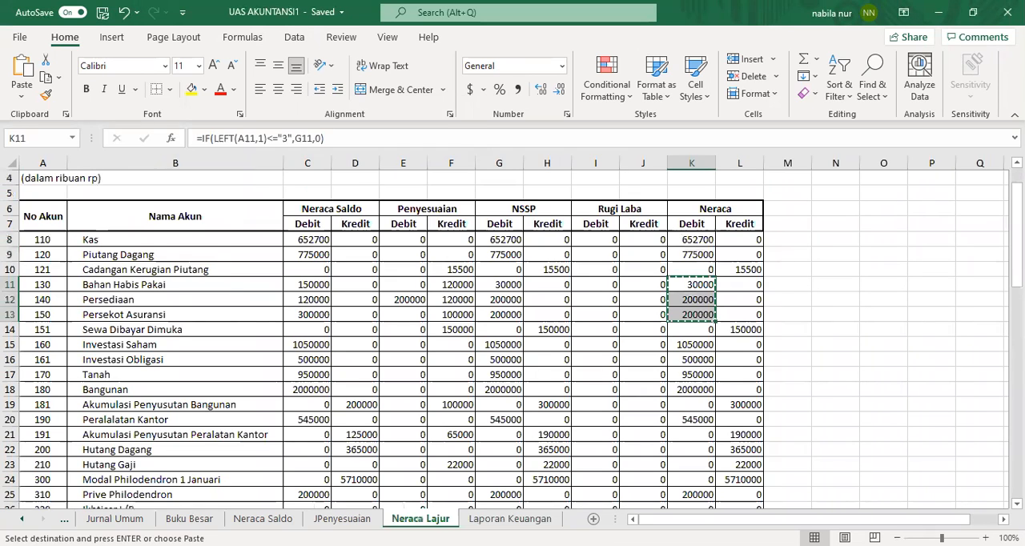
{"action": "left_click", "coordinate": [755, 330]}
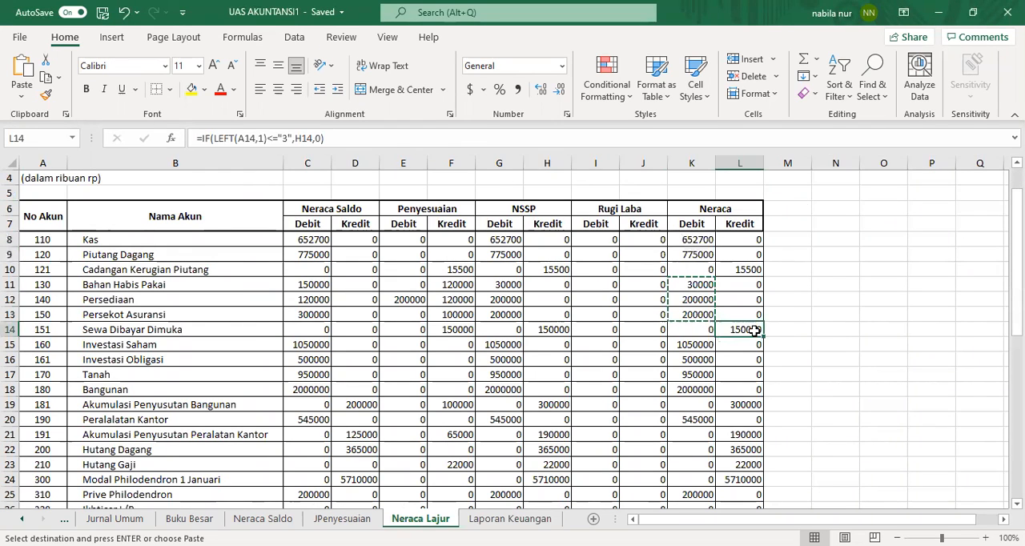
{"action": "right_click", "coordinate": [753, 330]}
{"action": "left_click", "coordinate": [739, 153]}
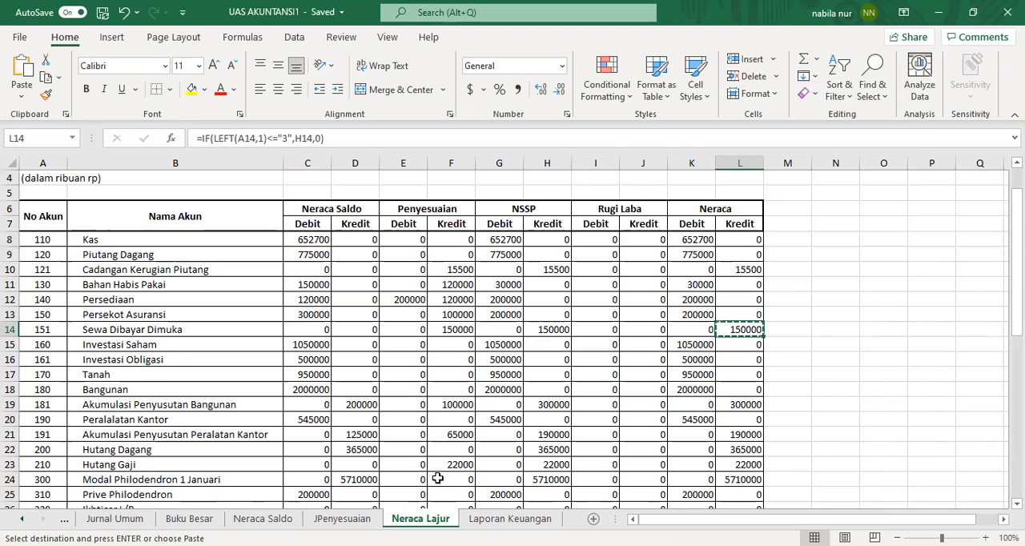
{"action": "left_click", "coordinate": [492, 519]}
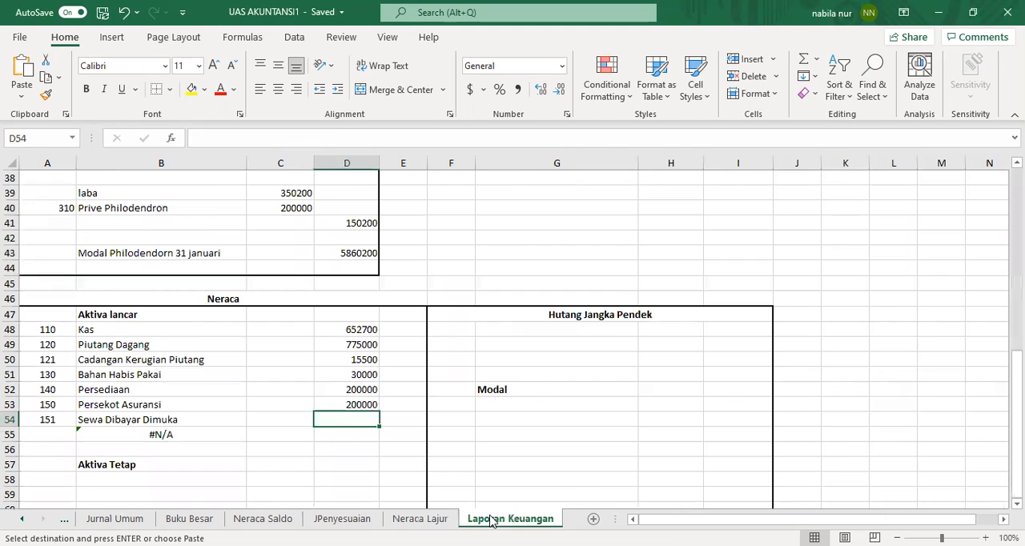
{"action": "right_click", "coordinate": [346, 421]}
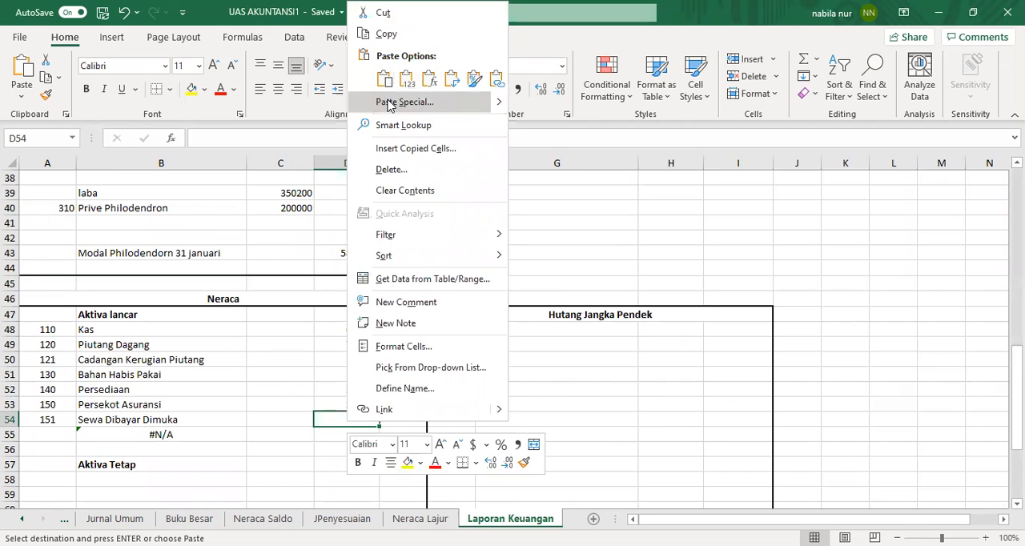
{"action": "left_click", "coordinate": [389, 104]}
{"action": "left_click", "coordinate": [286, 233]}
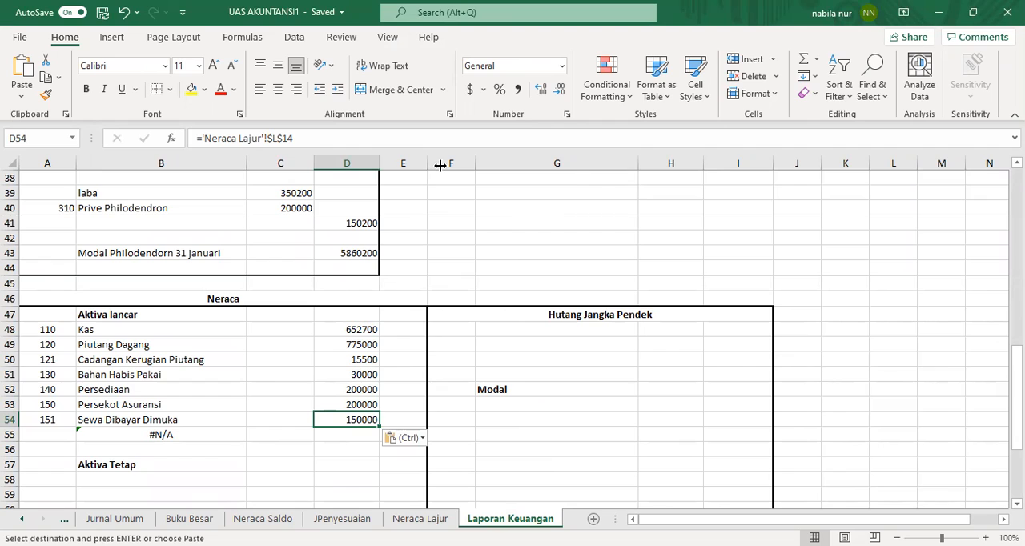
Step: Widen column E slightly and clear the #N/A formula in B55
{"action": "left_click_drag", "start_coordinate": [427, 165], "coordinate": [440, 165]}
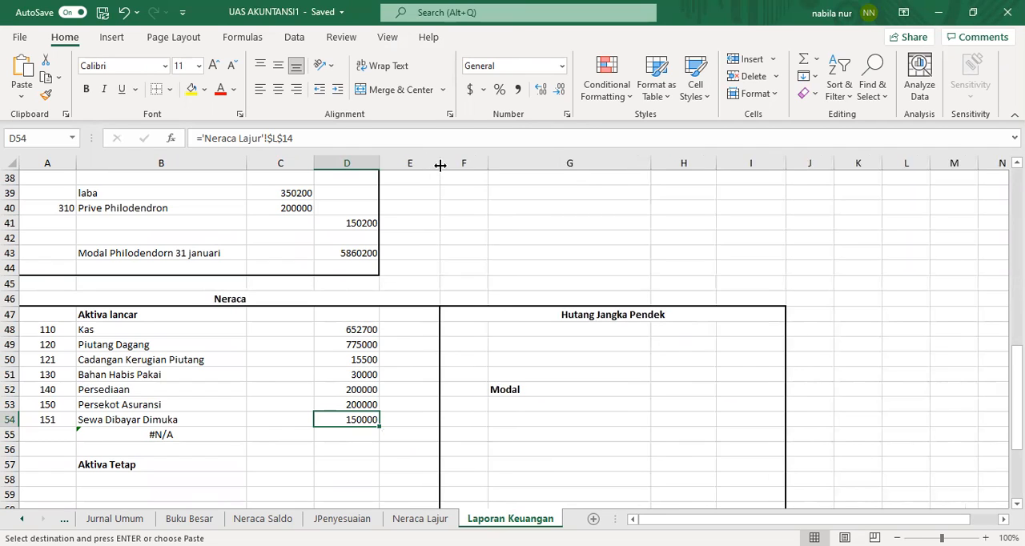
{"action": "left_click", "coordinate": [180, 435]}
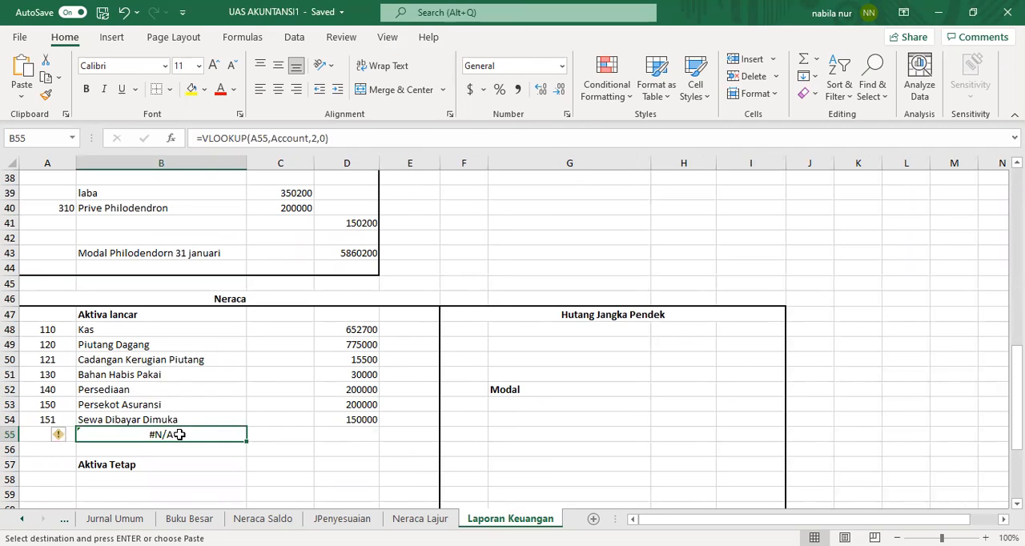
{"action": "key", "text": "BackSpace"}
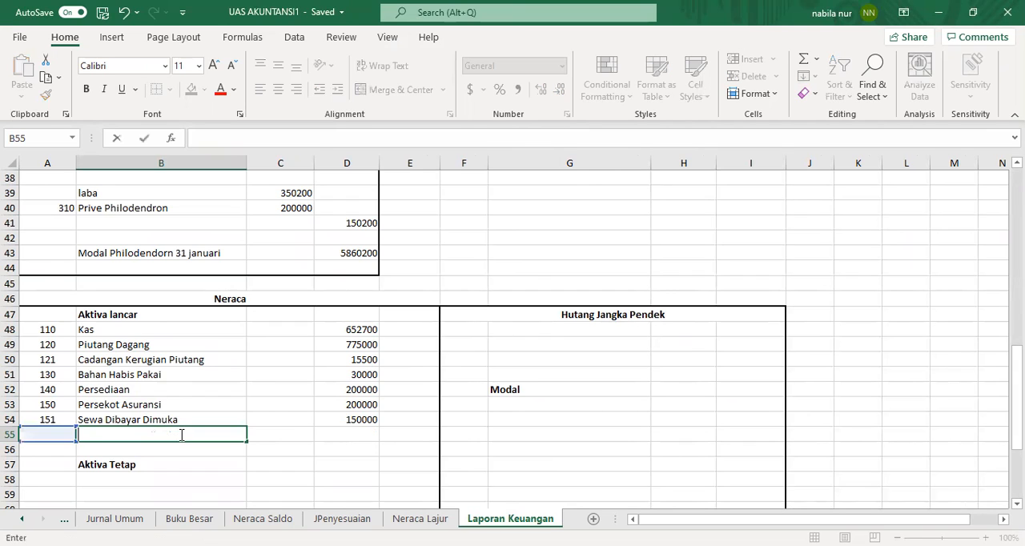
{"action": "left_click", "coordinate": [267, 453]}
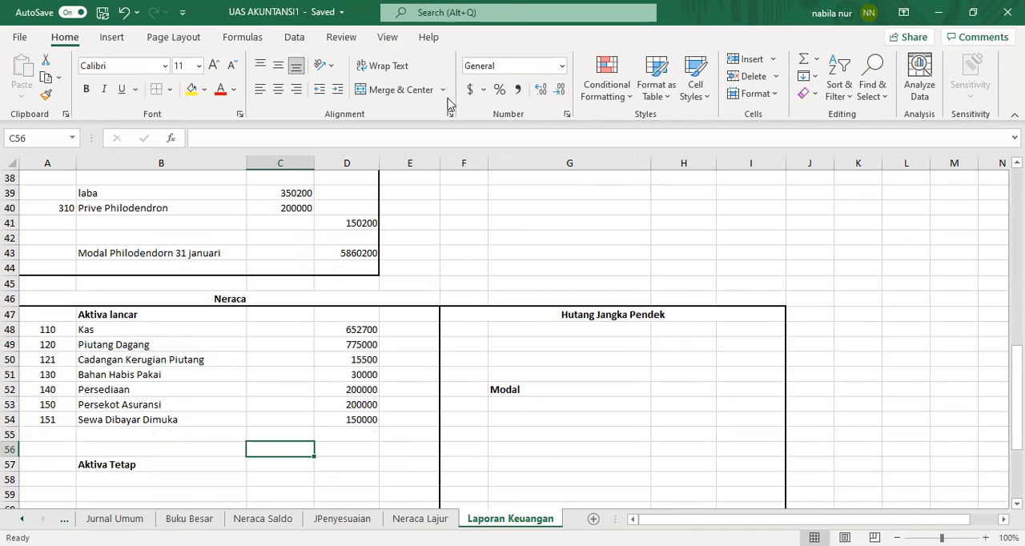
Step: Apply a thick bottom border to cell D54 under the current asset values
{"action": "key", "text": "alt+Tab"}
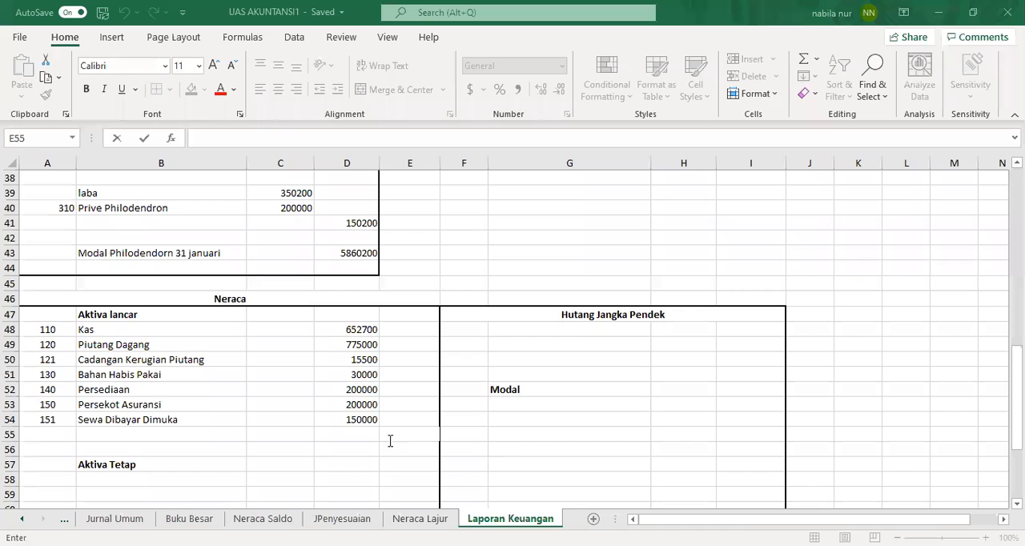
{"action": "left_click", "coordinate": [366, 422]}
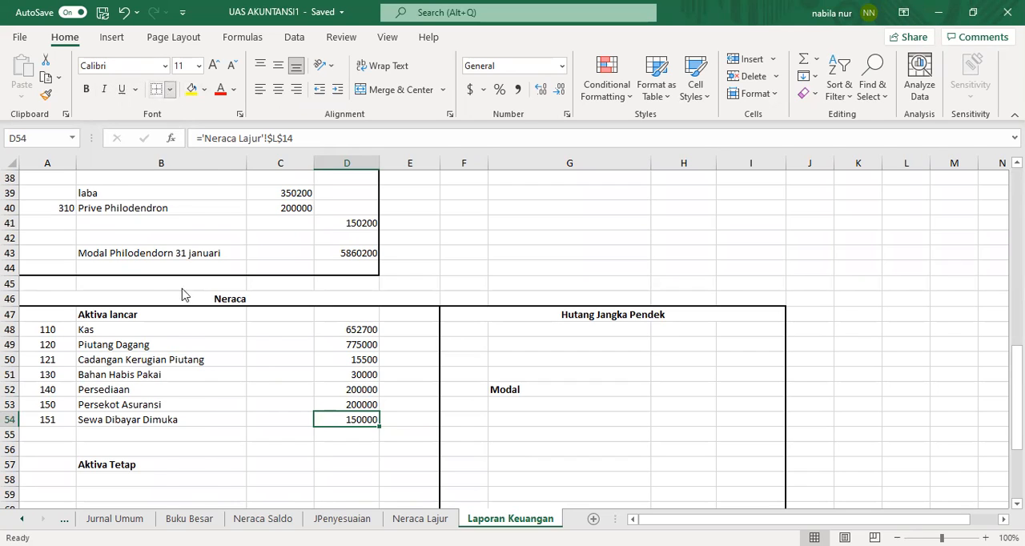
{"action": "left_click", "coordinate": [169, 90]}
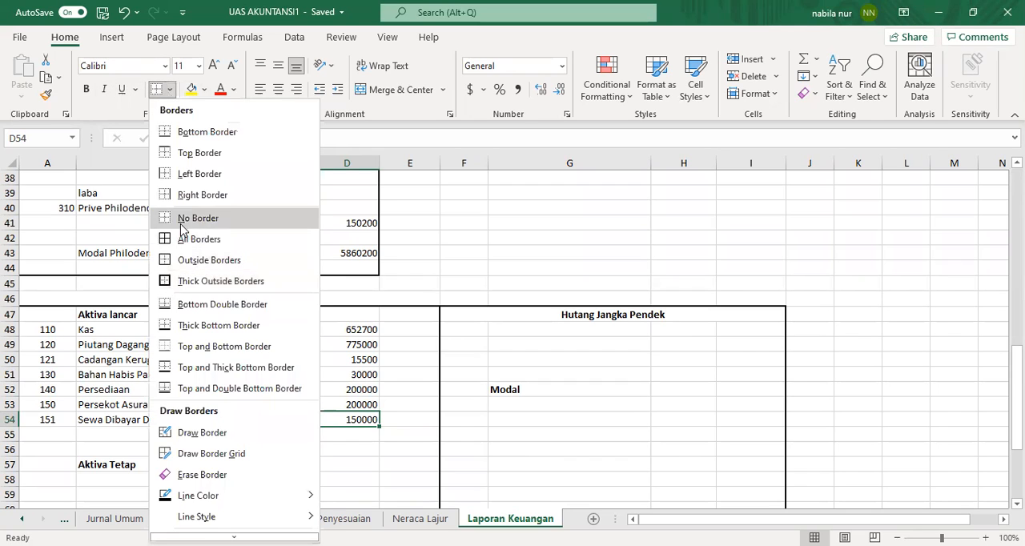
{"action": "left_click", "coordinate": [183, 326]}
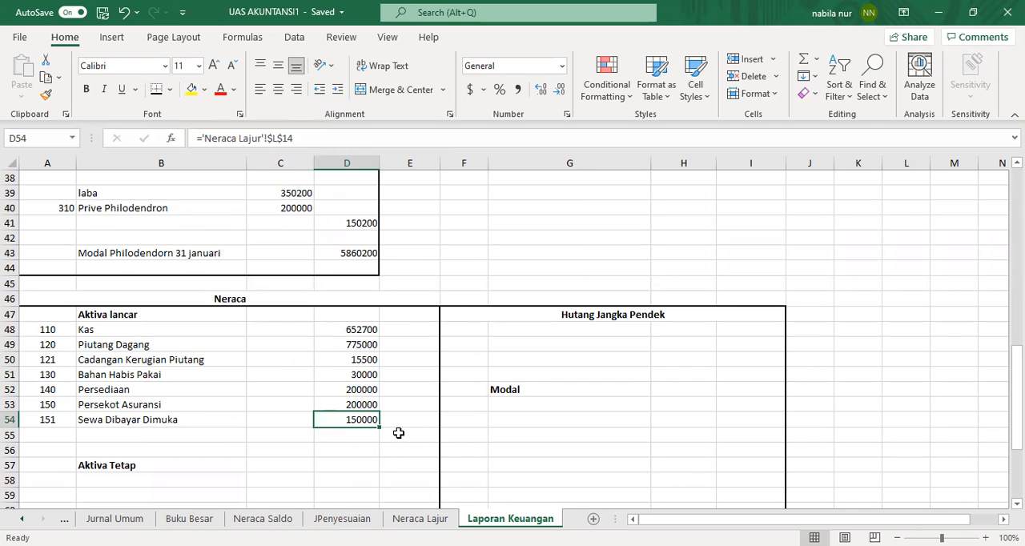
{"action": "left_click", "coordinate": [398, 433]}
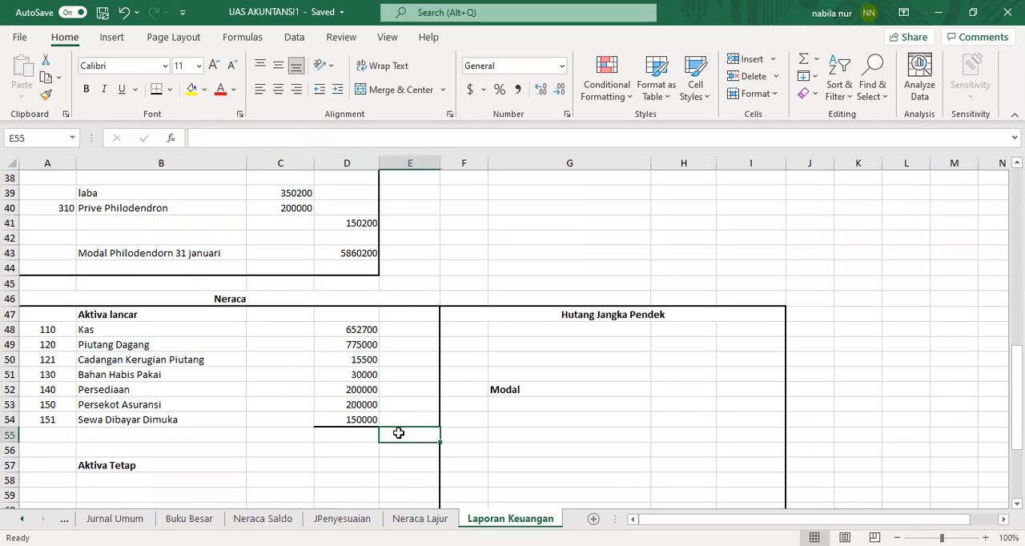
{"action": "type", "text": "="}
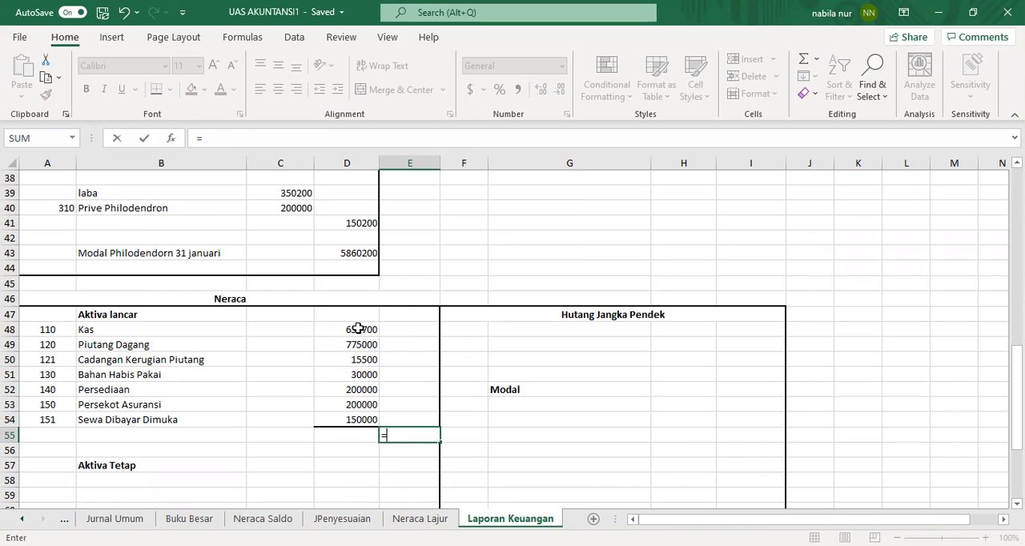
{"action": "type", "text": "sum("}
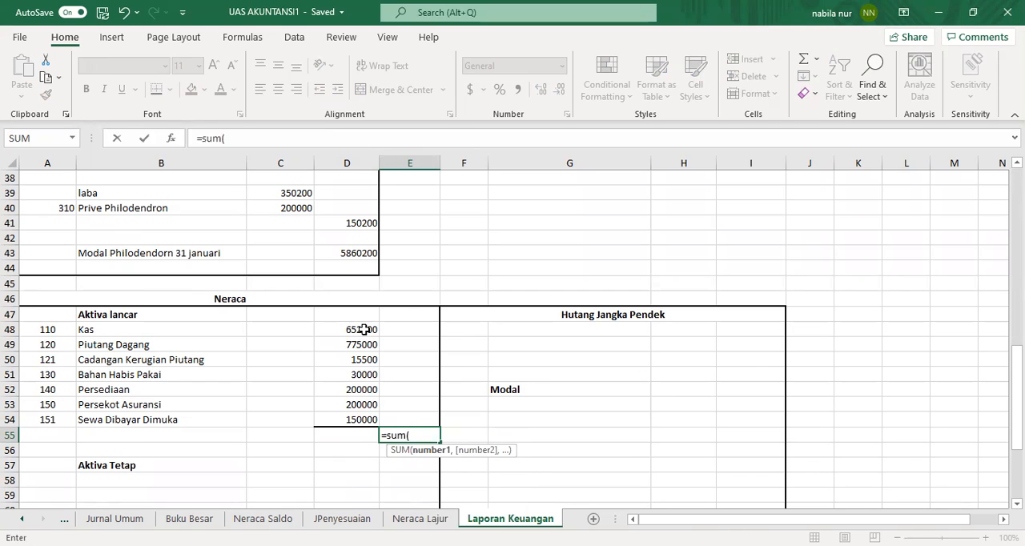
{"action": "left_click", "coordinate": [364, 329]}
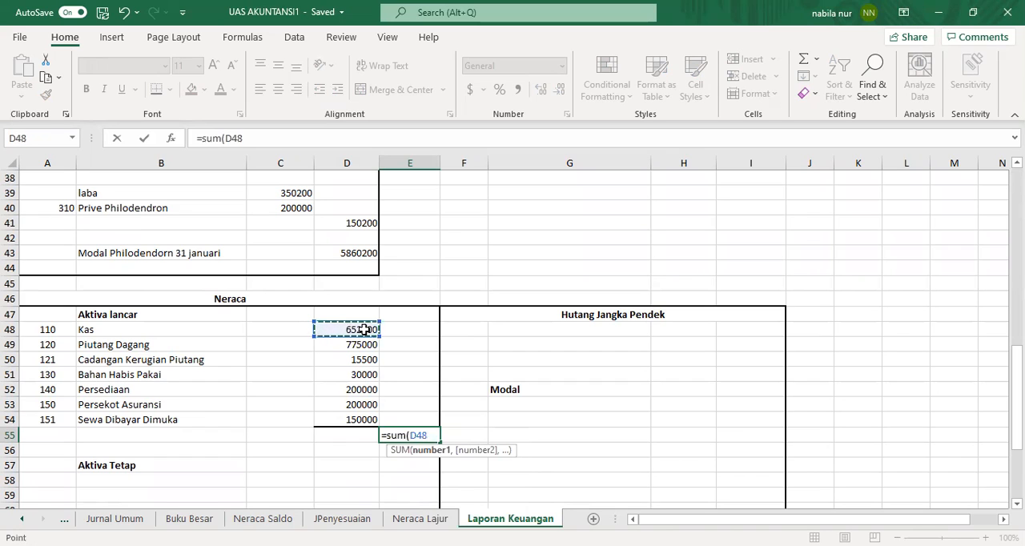
{"action": "type", "text": "+"}
{"action": "left_click", "coordinate": [361, 345]}
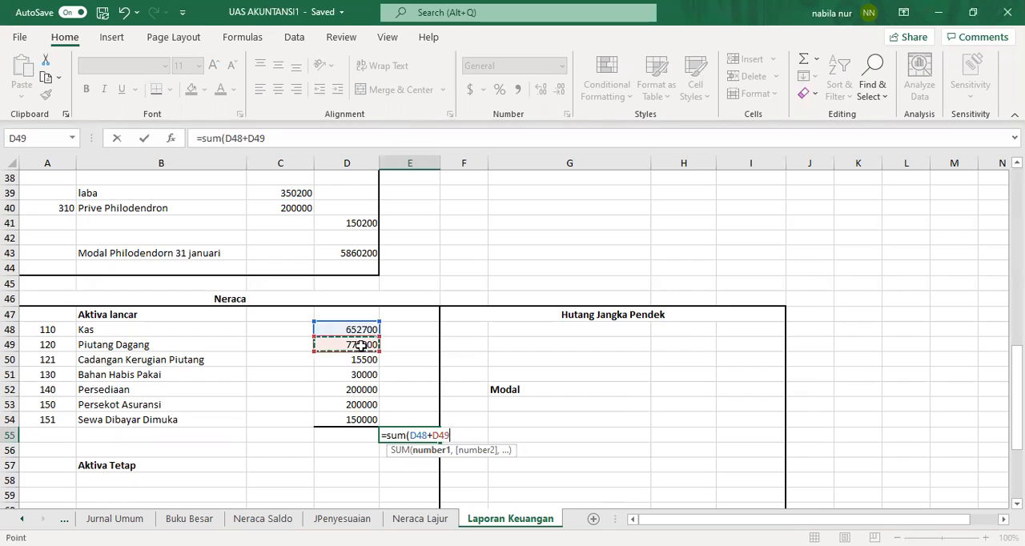
{"action": "type", "text": "+"}
{"action": "left_click", "coordinate": [421, 520]}
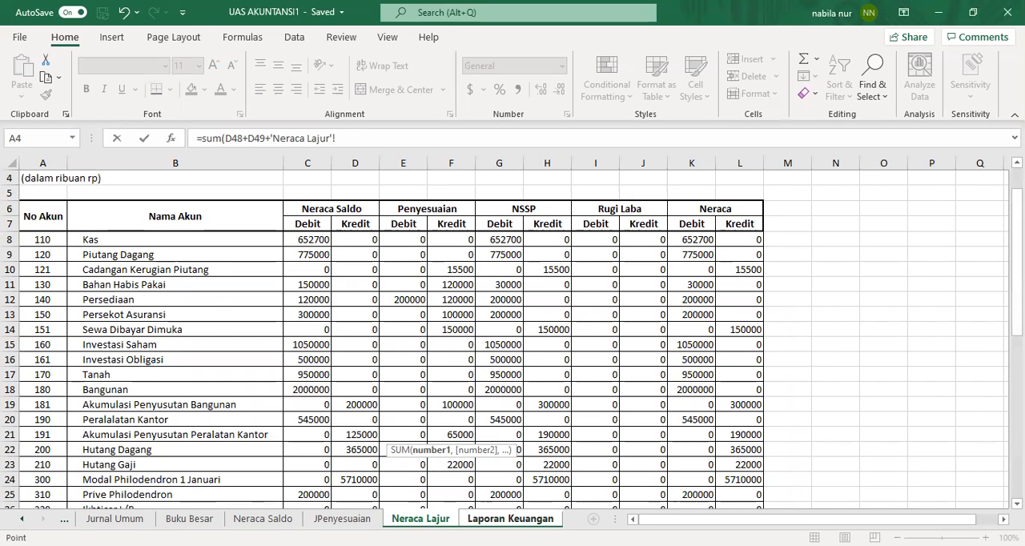
{"action": "left_click", "coordinate": [510, 519]}
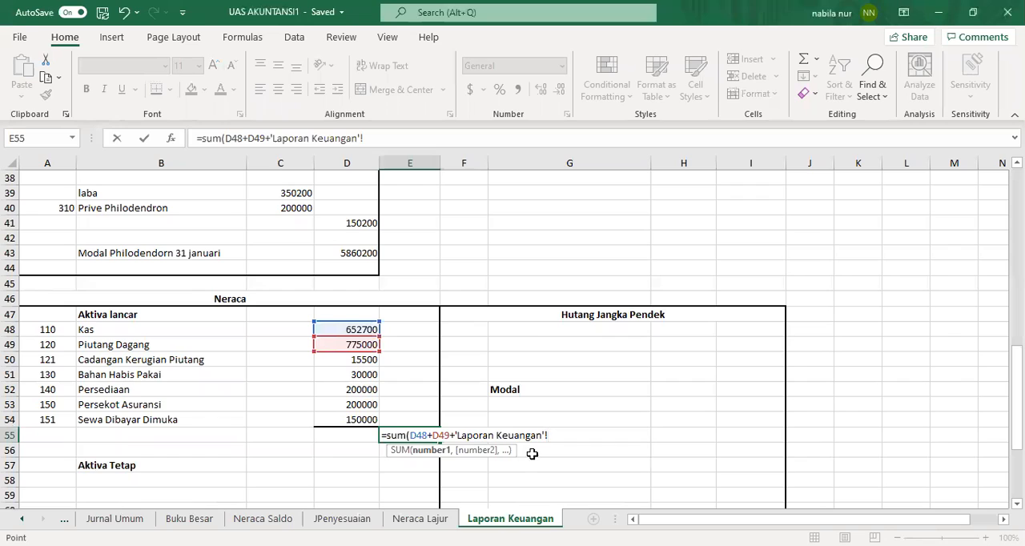
{"action": "key", "text": "BackSpace"}
{"action": "key", "text": "BackSpace"}
{"action": "key", "text": "BackSpace"}
{"action": "key", "text": "BackSpace"}
{"action": "key", "text": "BackSpace"}
{"action": "key", "text": "BackSpace"}
{"action": "key", "text": "BackSpace"}
{"action": "key", "text": "BackSpace"}
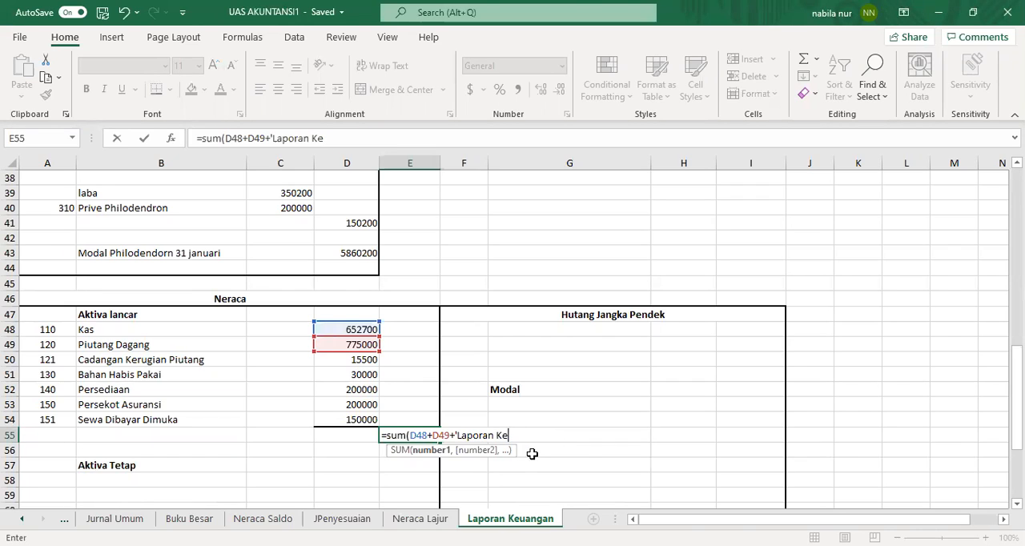
{"action": "key", "text": "BackSpace"}
{"action": "key", "text": "BackSpace"}
{"action": "key", "text": "BackSpace"}
{"action": "key", "text": "BackSpace"}
{"action": "key", "text": "BackSpace"}
{"action": "key", "text": "BackSpace"}
{"action": "key", "text": "BackSpace"}
{"action": "key", "text": "BackSpace"}
{"action": "key", "text": "BackSpace"}
{"action": "key", "text": "BackSpace"}
{"action": "key", "text": "BackSpace"}
{"action": "type", "text": "-"}
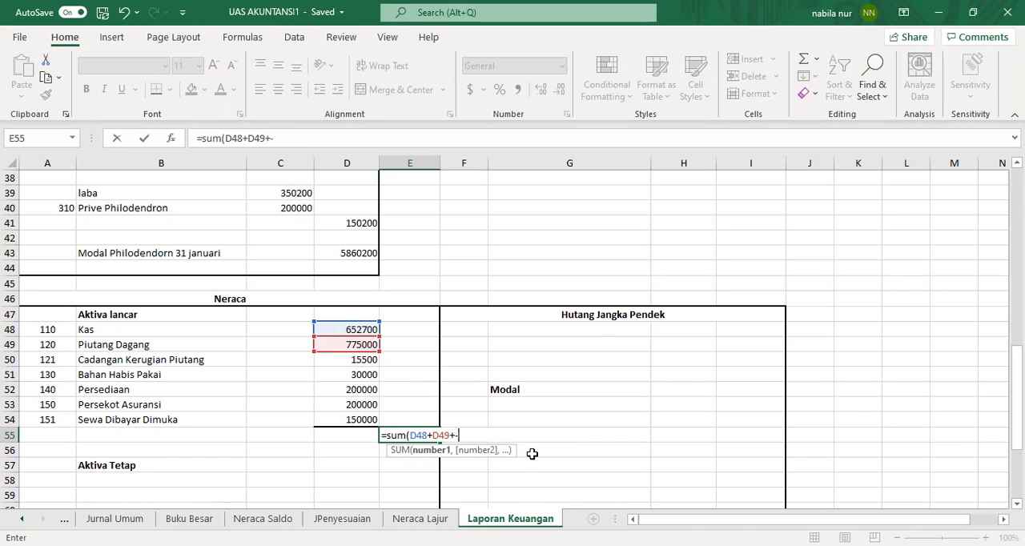
{"action": "key", "text": "BackSpace"}
{"action": "key", "text": "BackSpace"}
{"action": "left_click", "coordinate": [355, 361]}
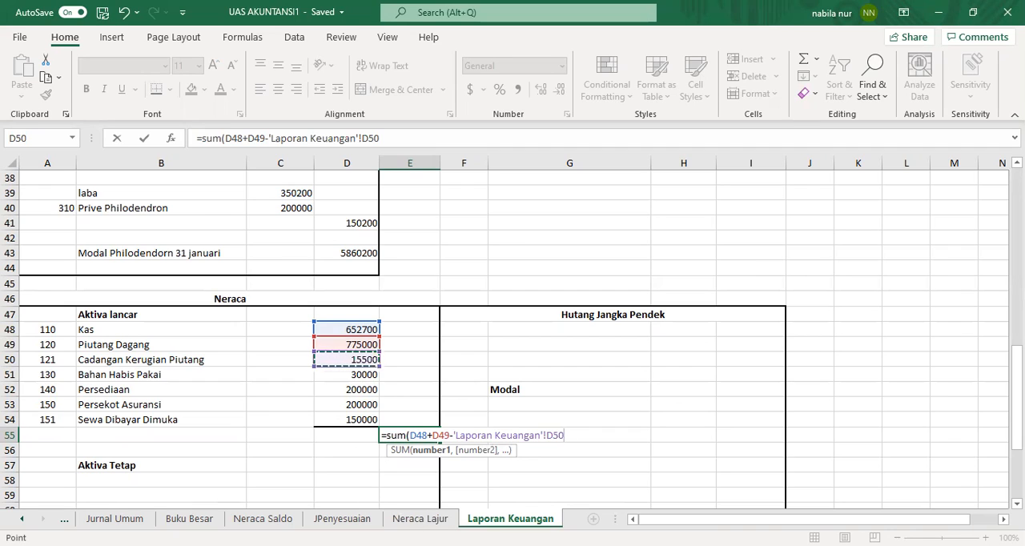
{"action": "left_click", "coordinate": [344, 463]}
{"action": "left_click", "coordinate": [547, 435]}
{"action": "key", "text": "BackSpace"}
{"action": "key", "text": "BackSpace"}
{"action": "key", "text": "BackSpace"}
{"action": "key", "text": "BackSpace"}
{"action": "key", "text": "BackSpace"}
{"action": "key", "text": "BackSpace"}
{"action": "key", "text": "BackSpace"}
{"action": "key", "text": "BackSpace"}
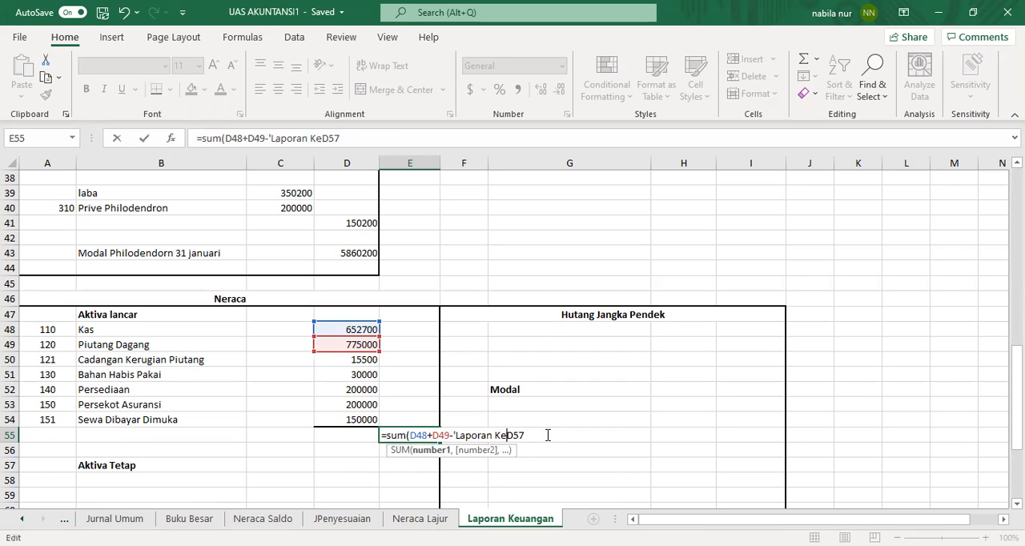
{"action": "key", "text": "BackSpace"}
{"action": "key", "text": "BackSpace"}
{"action": "key", "text": "BackSpace"}
{"action": "key", "text": "BackSpace"}
{"action": "key", "text": "BackSpace"}
{"action": "key", "text": "BackSpace"}
{"action": "key", "text": "BackSpace"}
{"action": "key", "text": "BackSpace"}
{"action": "key", "text": "BackSpace"}
{"action": "key", "text": "BackSpace"}
{"action": "key", "text": "BackSpace"}
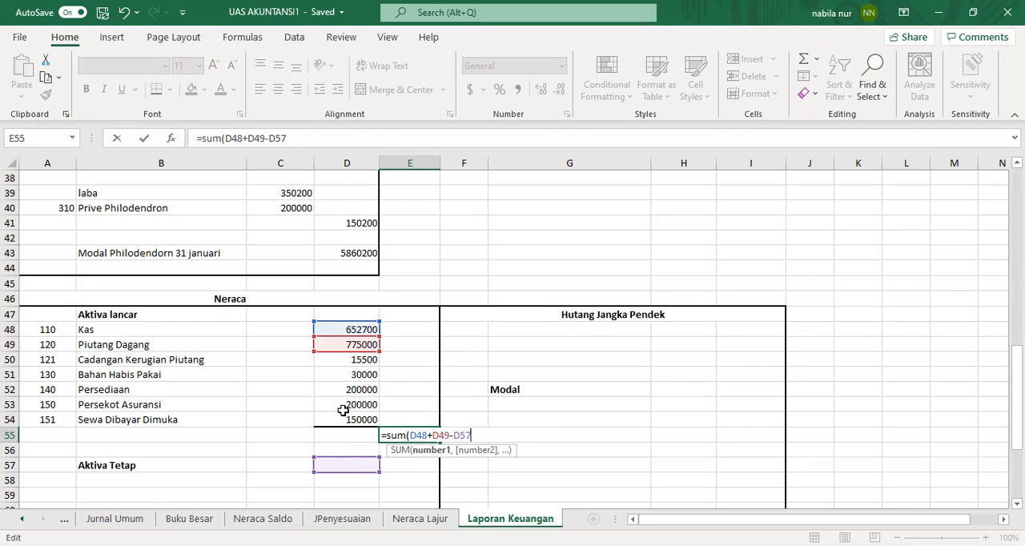
{"action": "key", "text": "Return"}
{"action": "left_click", "coordinate": [410, 438]}
{"action": "key", "text": "BackSpace"}
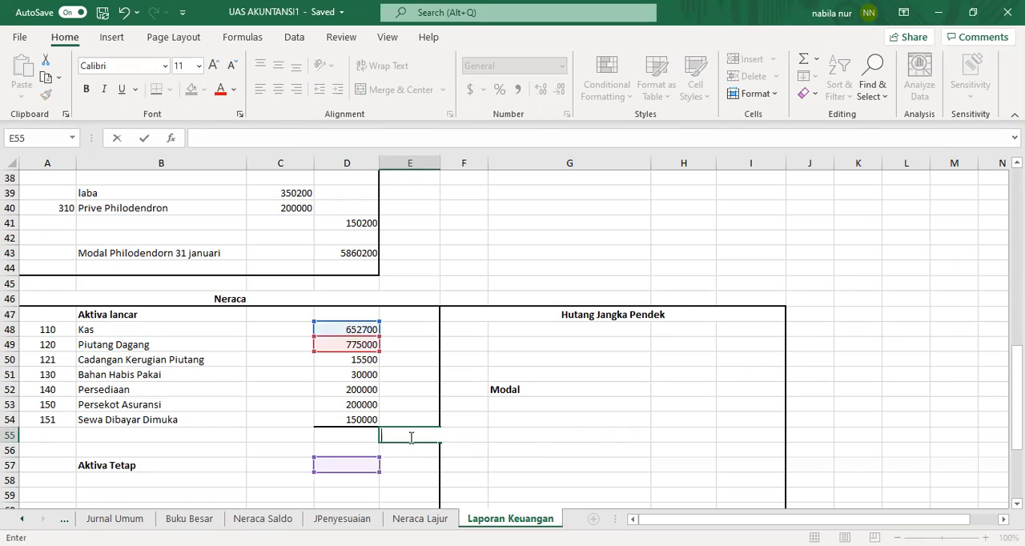
Step: Total the current assets in E55 with the formula =D48+D49-D50+D51+D52+D53-D54
{"action": "type", "text": "="}
{"action": "left_click", "coordinate": [355, 328]}
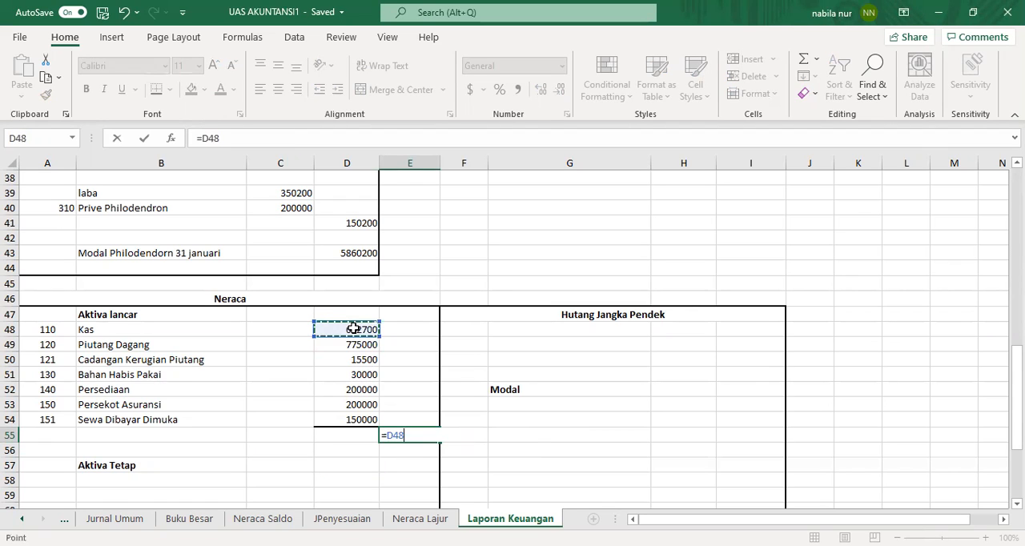
{"action": "type", "text": "+"}
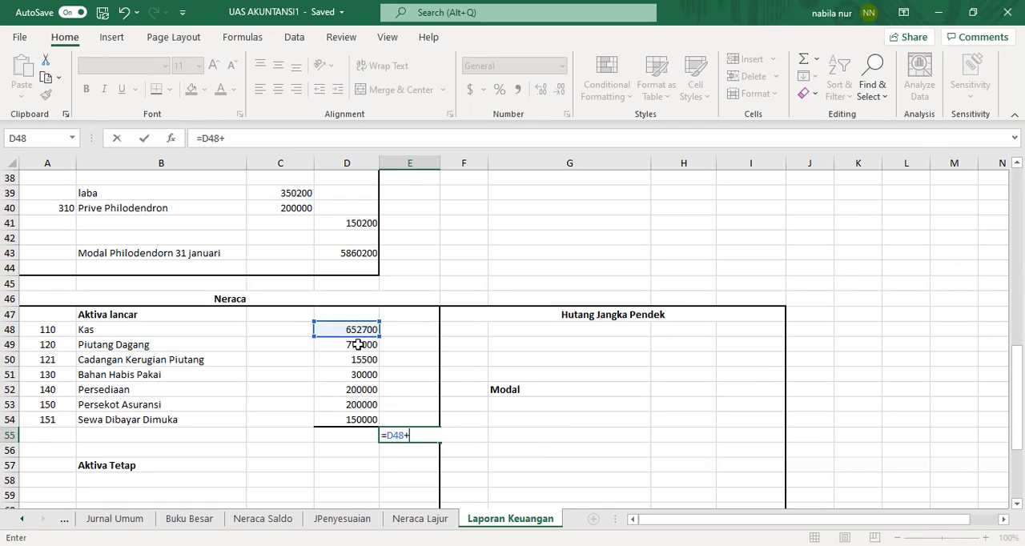
{"action": "left_click", "coordinate": [358, 345]}
{"action": "type", "text": "-"}
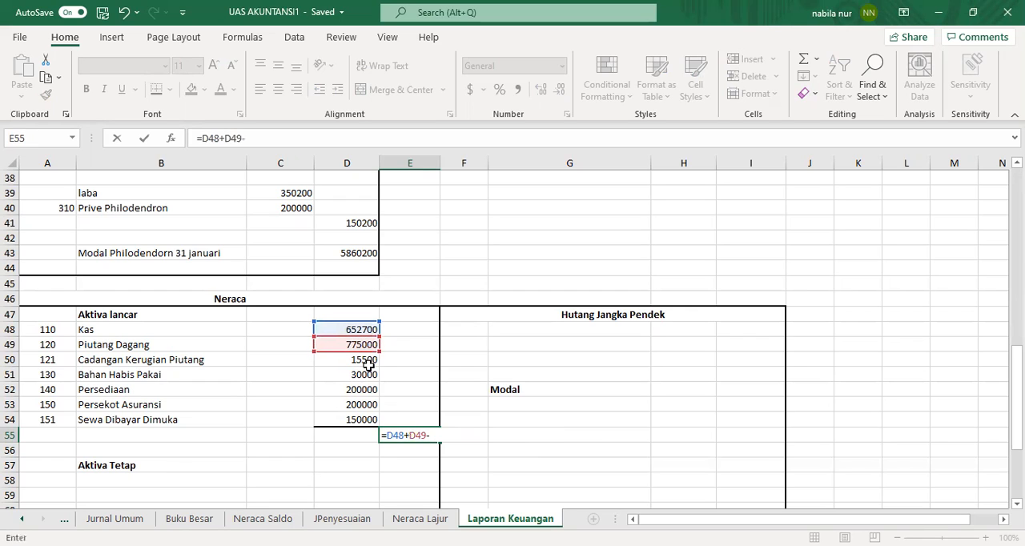
{"action": "left_click", "coordinate": [367, 362]}
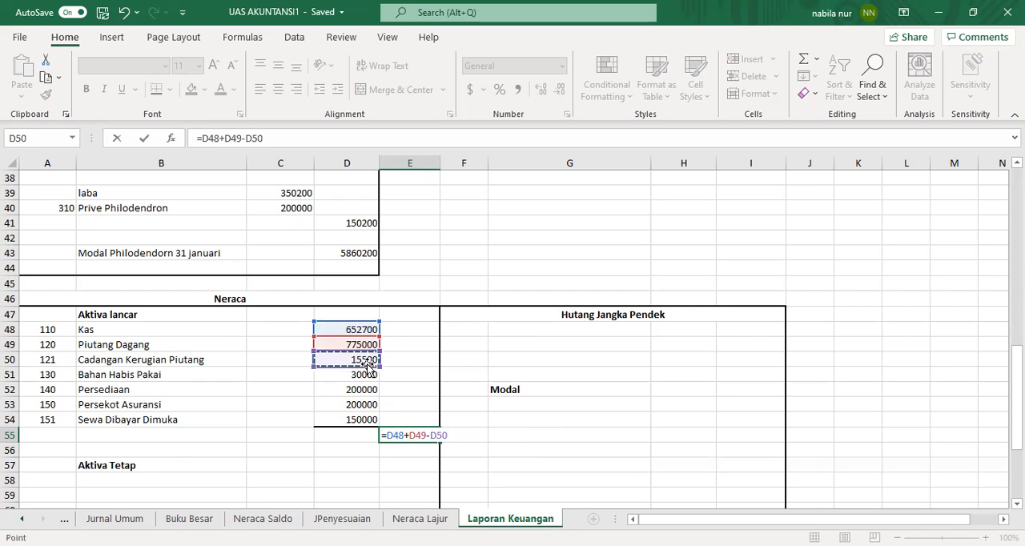
{"action": "type", "text": "+"}
{"action": "left_click", "coordinate": [365, 375]}
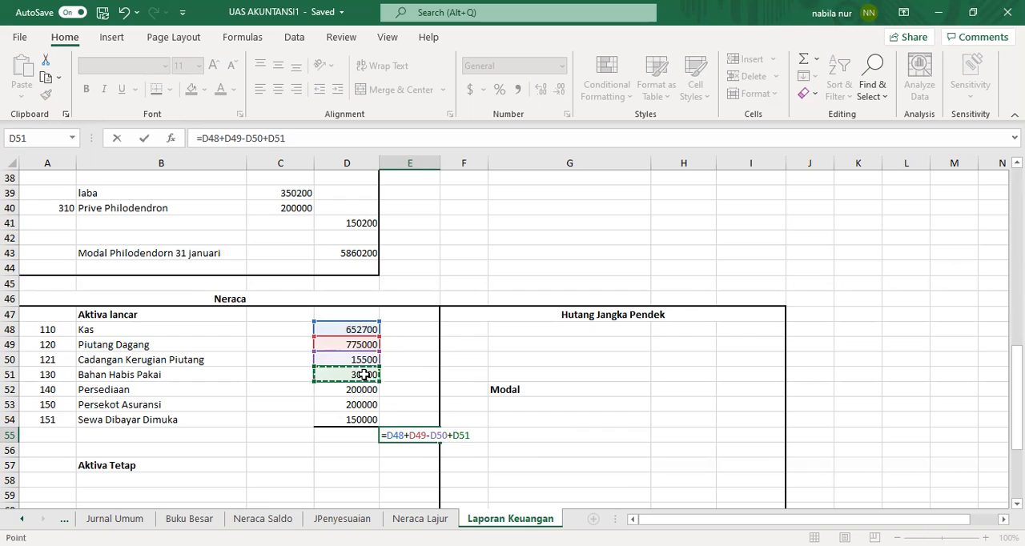
{"action": "type", "text": "+"}
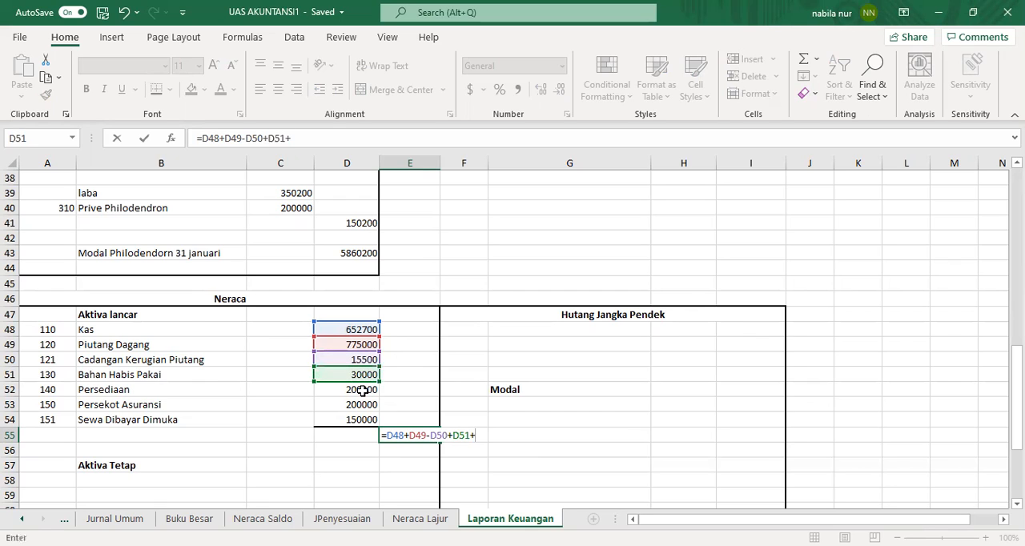
{"action": "left_click", "coordinate": [363, 390]}
{"action": "type", "text": "+"}
{"action": "left_click", "coordinate": [361, 405]}
{"action": "type", "text": "-"}
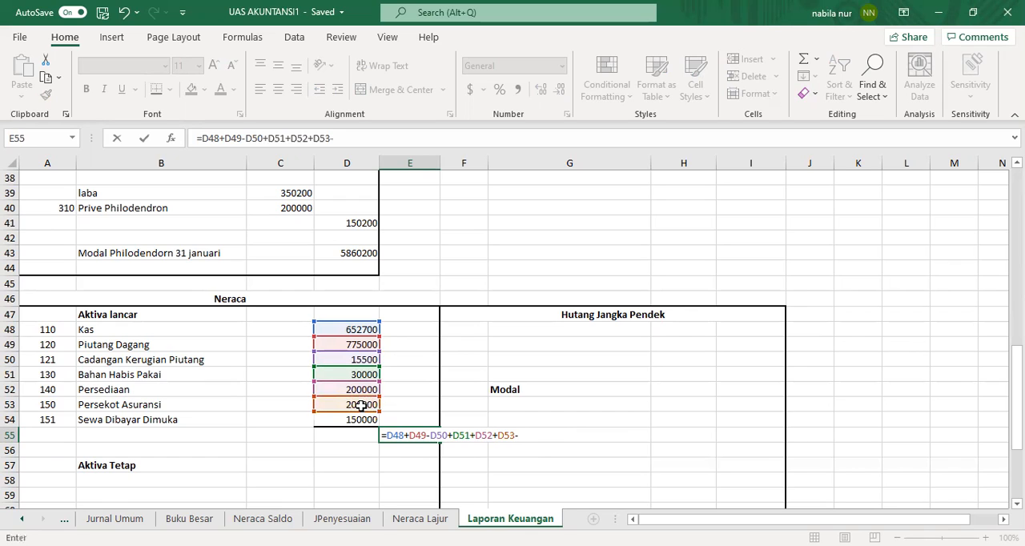
{"action": "left_click", "coordinate": [363, 420]}
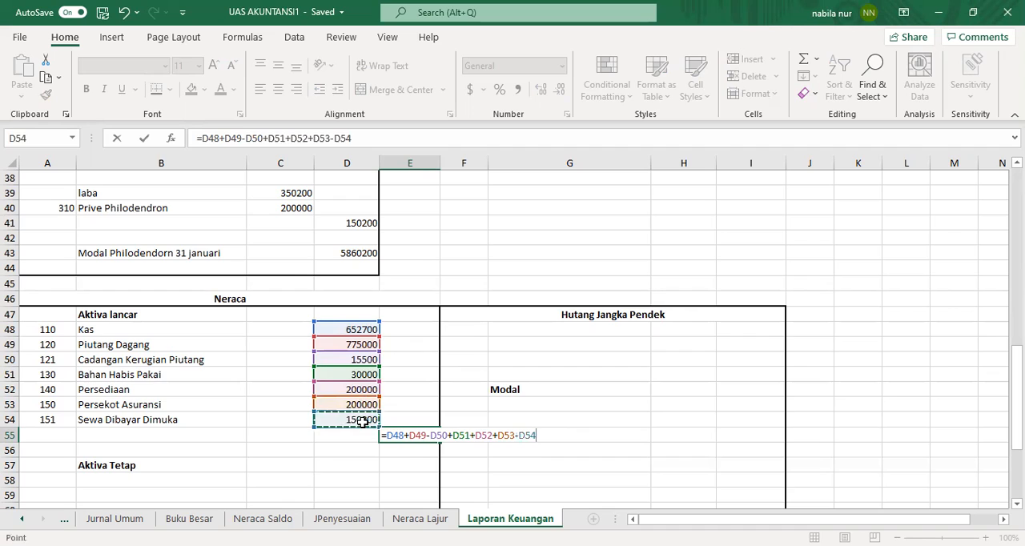
{"action": "key", "text": "Return"}
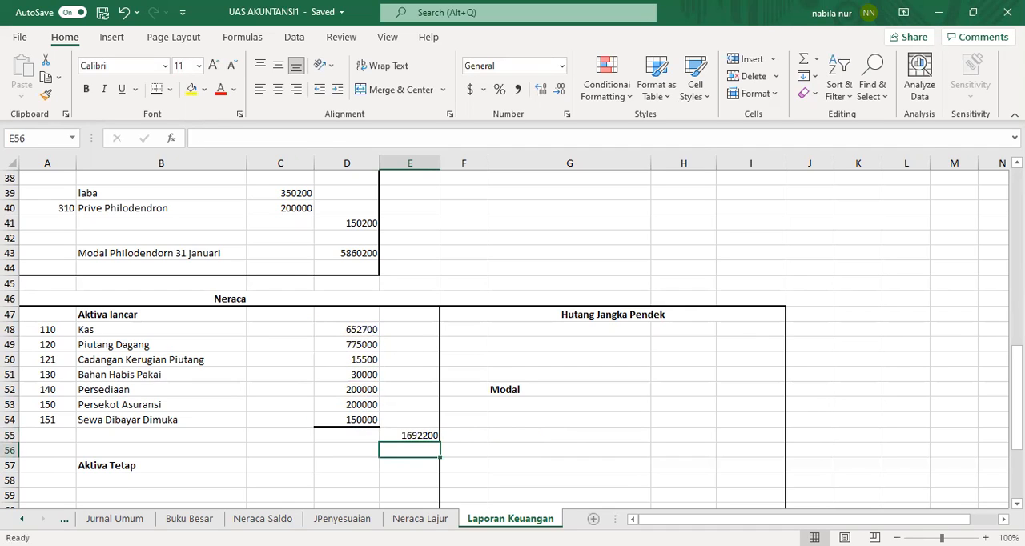
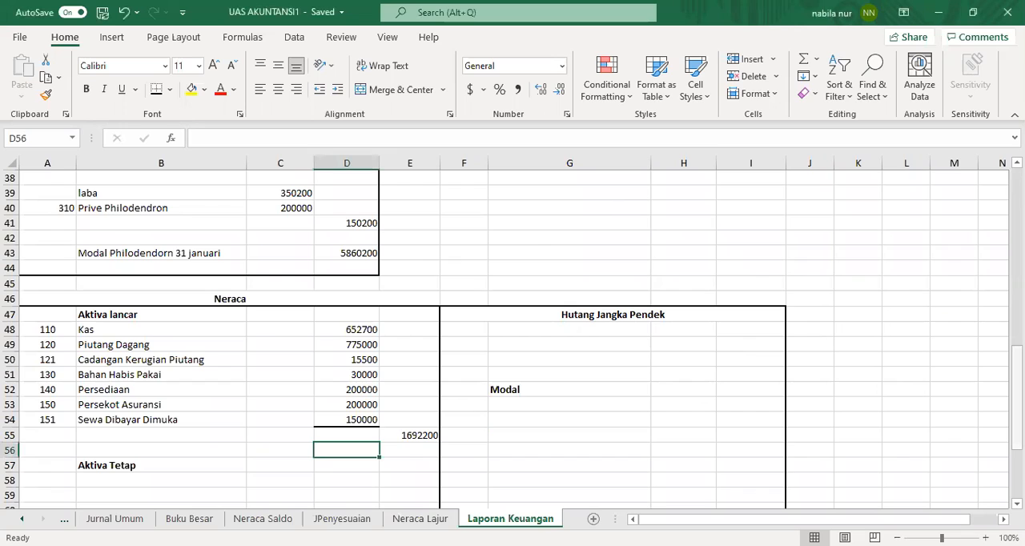
Step: Enter =VLOOKUP(A58,Account,2,0) in B58 under Aktiva Tetap and fill it down to B61
{"action": "scroll", "coordinate": [68, 331], "scroll_direction": "down", "scroll_amount": 3}
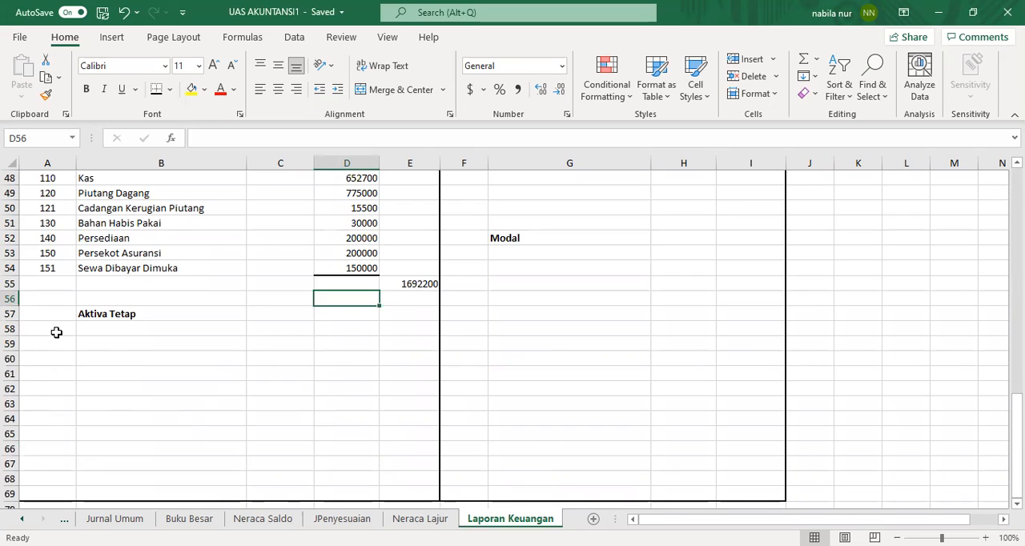
{"action": "left_click", "coordinate": [104, 329]}
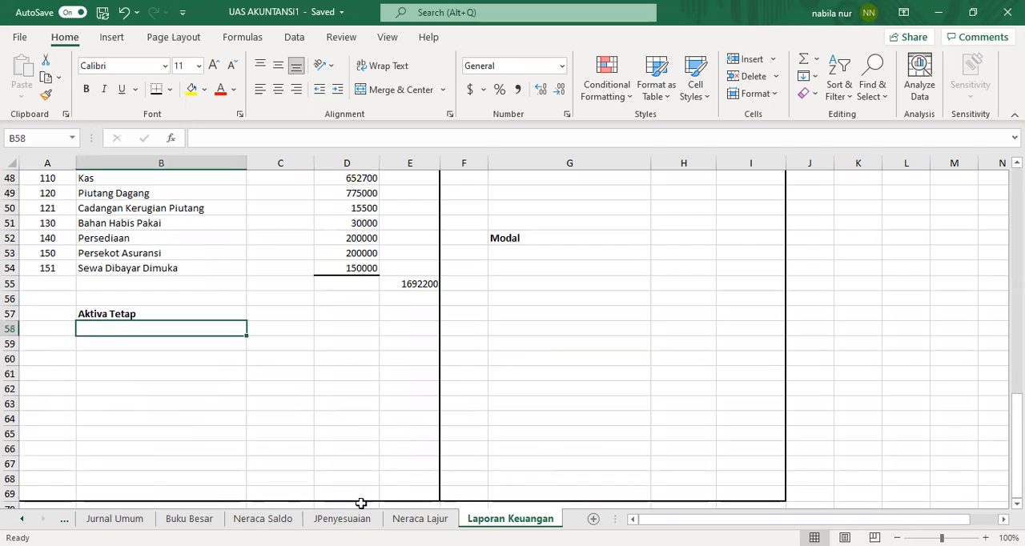
{"action": "double_click", "coordinate": [189, 331]}
{"action": "type", "text": "="}
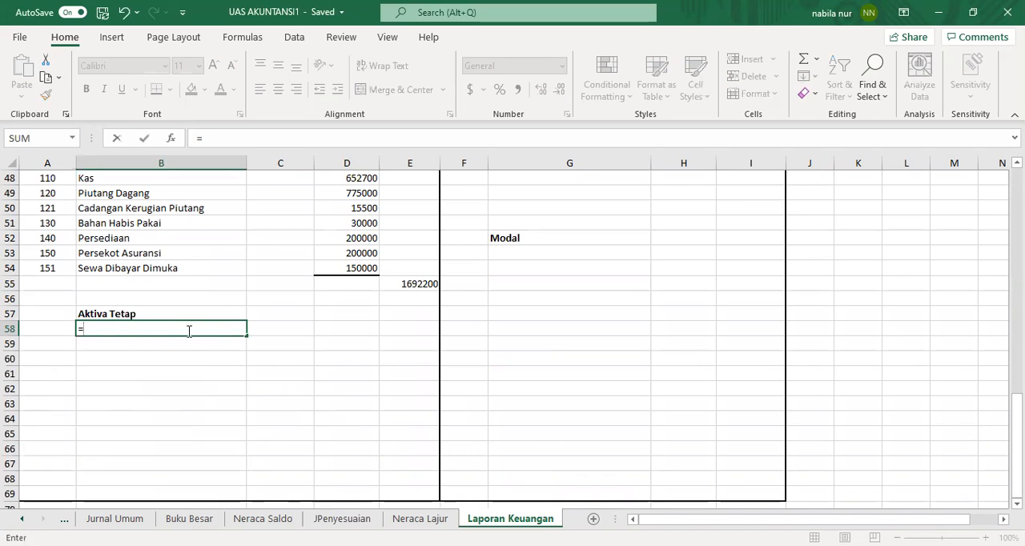
{"action": "type", "text": "vlookup"}
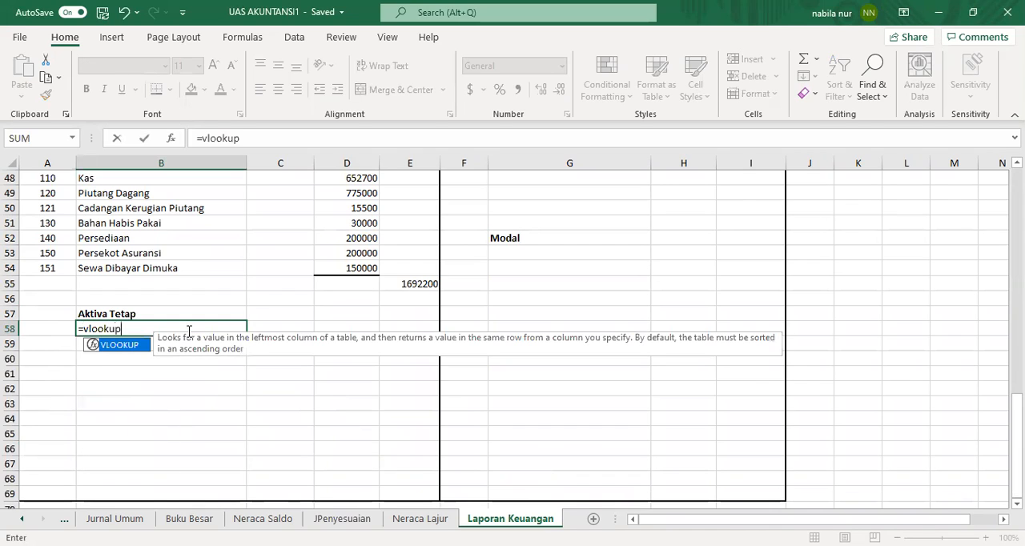
{"action": "type", "text": "("}
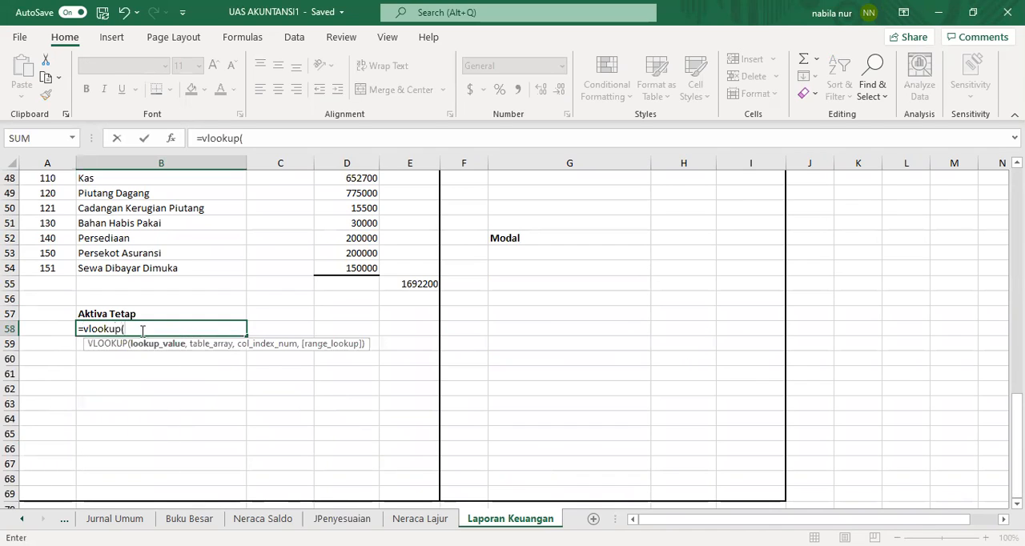
{"action": "left_click", "coordinate": [58, 328]}
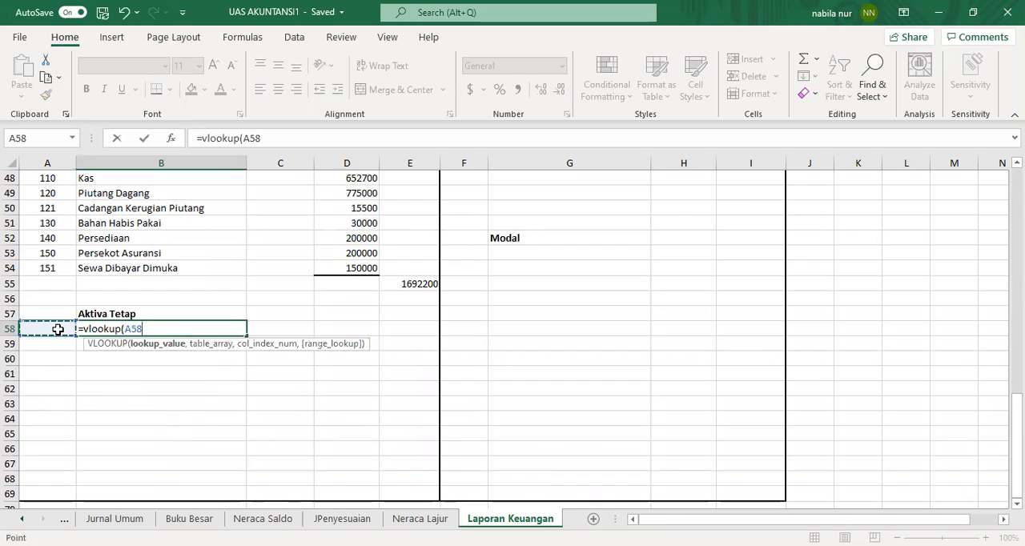
{"action": "type", "text": ",acc"}
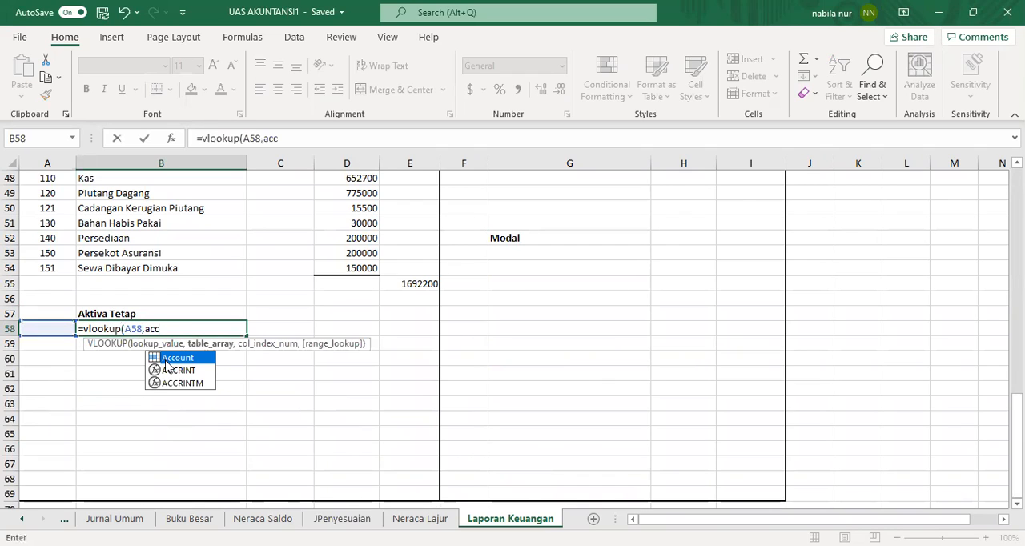
{"action": "double_click", "coordinate": [178, 358]}
{"action": "type", "text": ",2,0"}
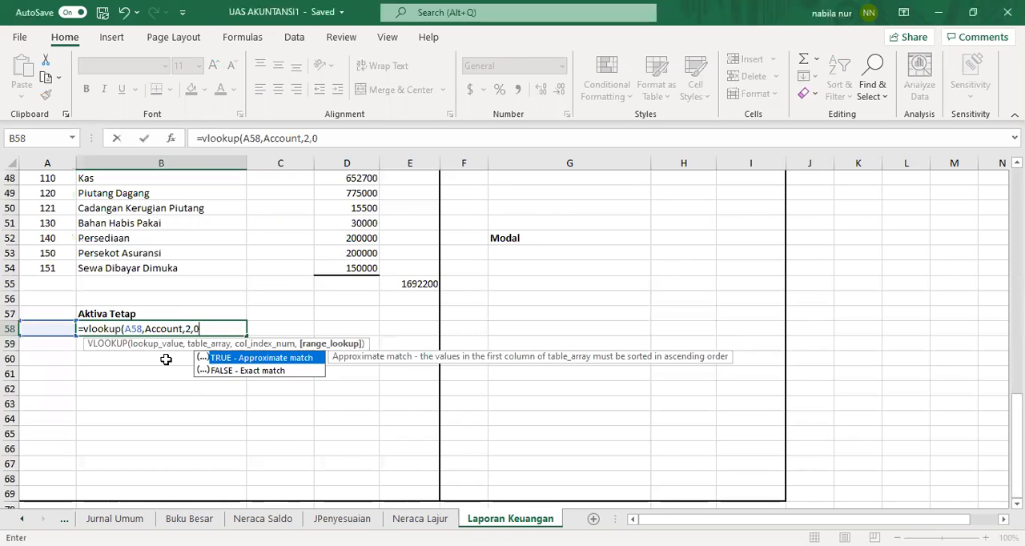
{"action": "type", "text": ")"}
{"action": "key", "text": "Return"}
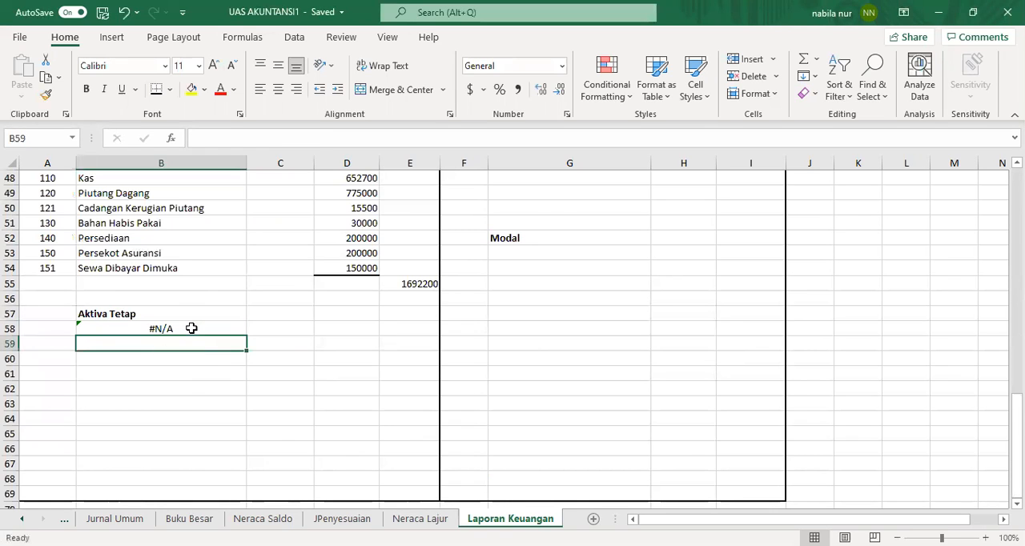
{"action": "left_click", "coordinate": [191, 328]}
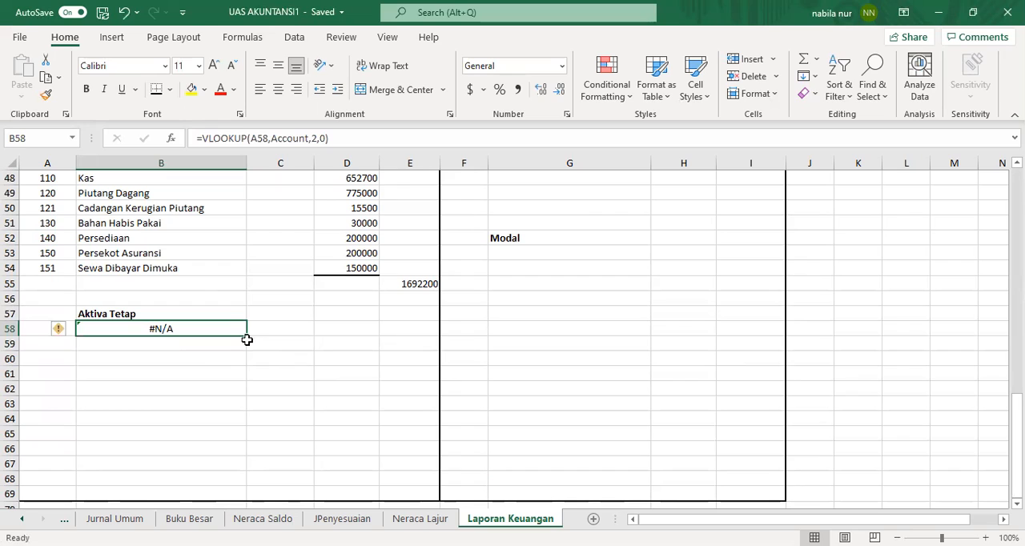
{"action": "left_click_drag", "start_coordinate": [246, 335], "coordinate": [245, 379]}
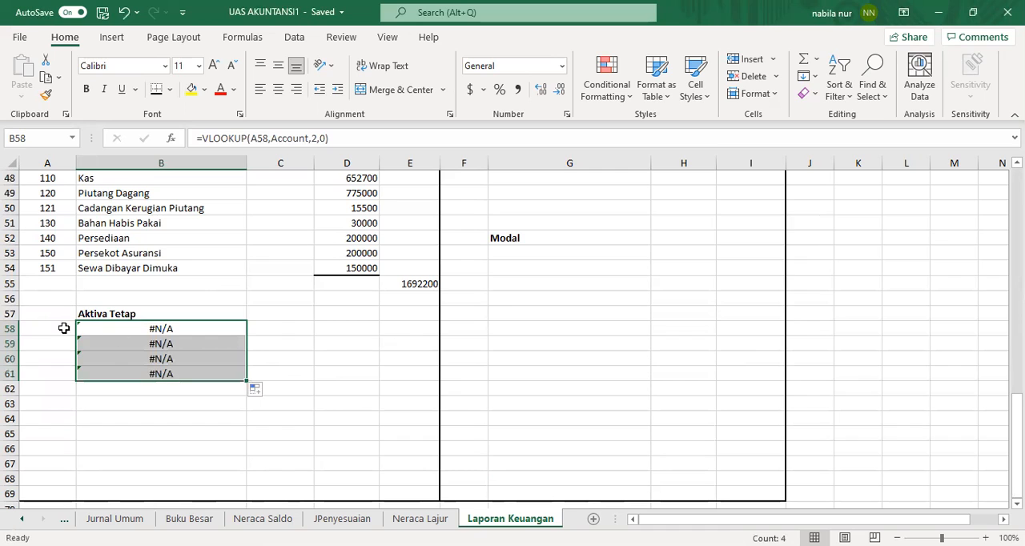
Step: Copy the Investasi Saham debit cell K15 from Neraca Lajur and paste it as a link into C58
{"action": "left_click", "coordinate": [67, 328]}
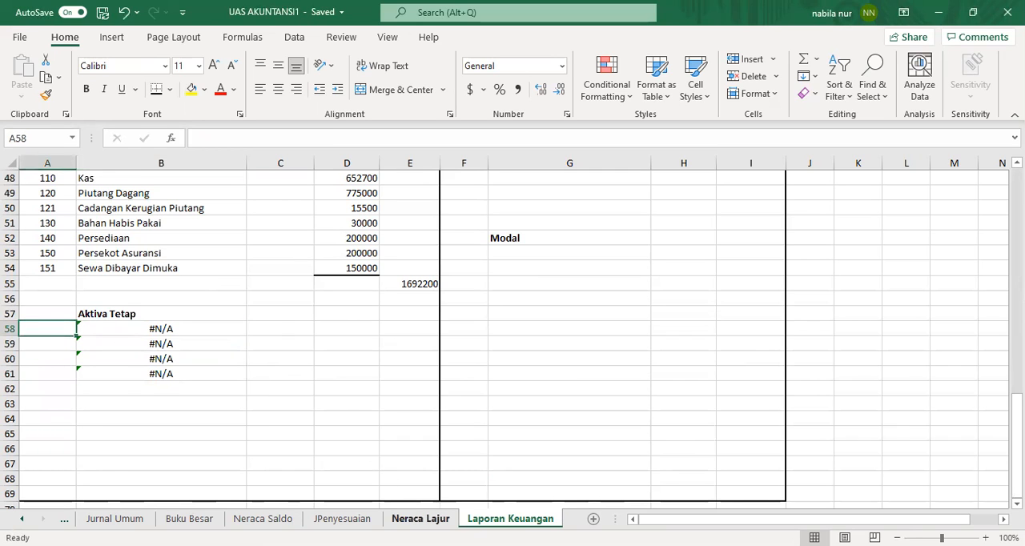
{"action": "left_click", "coordinate": [421, 519]}
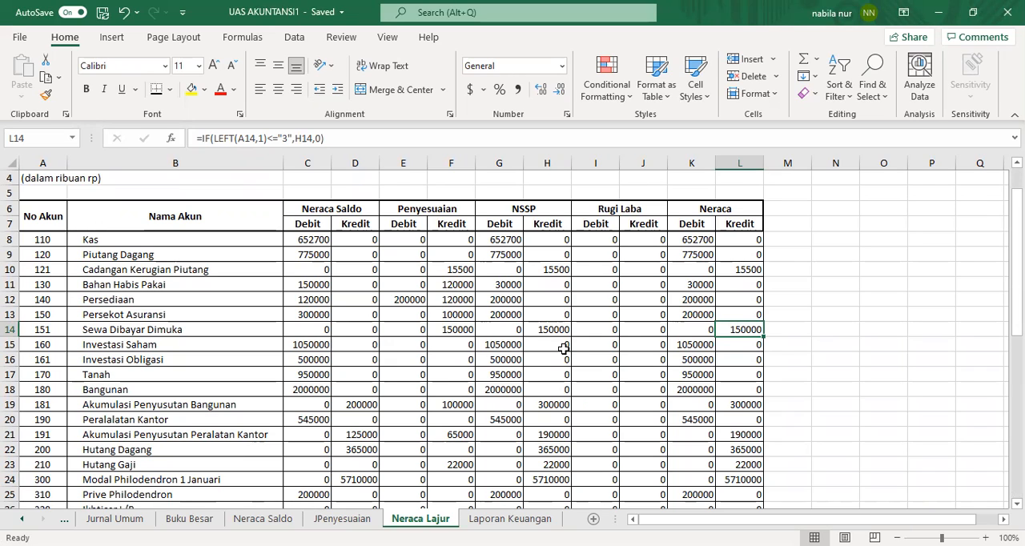
{"action": "right_click", "coordinate": [683, 349]}
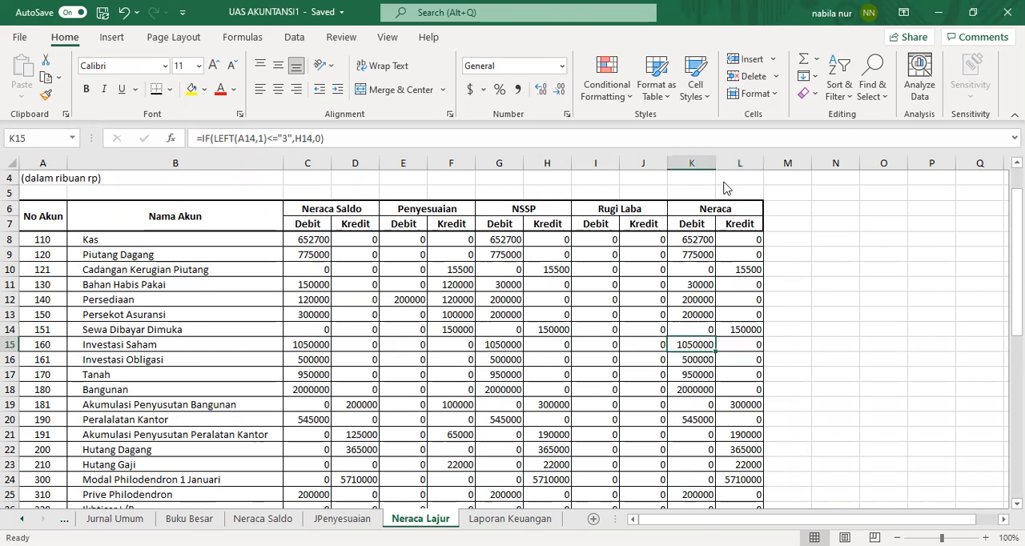
{"action": "left_click", "coordinate": [724, 155]}
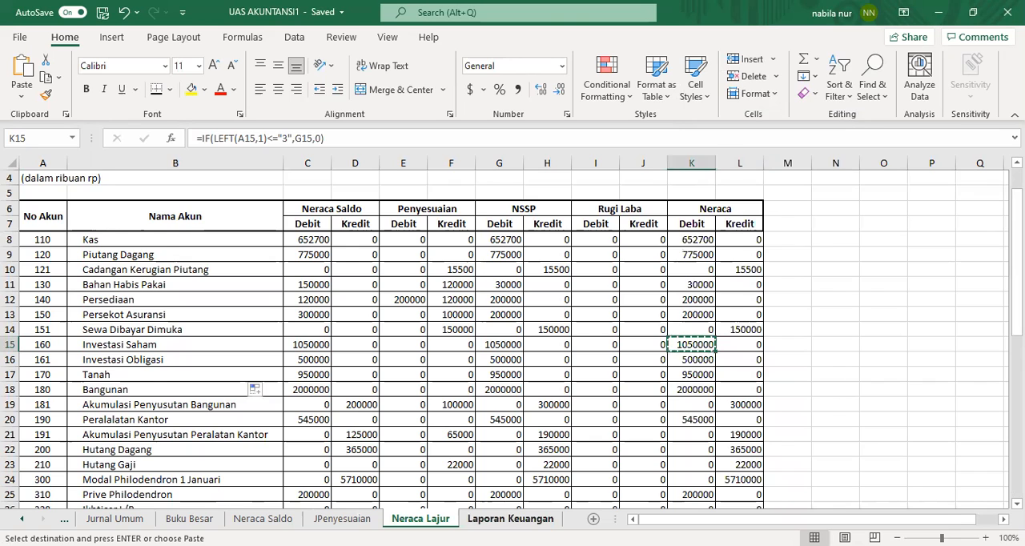
{"action": "left_click", "coordinate": [510, 519]}
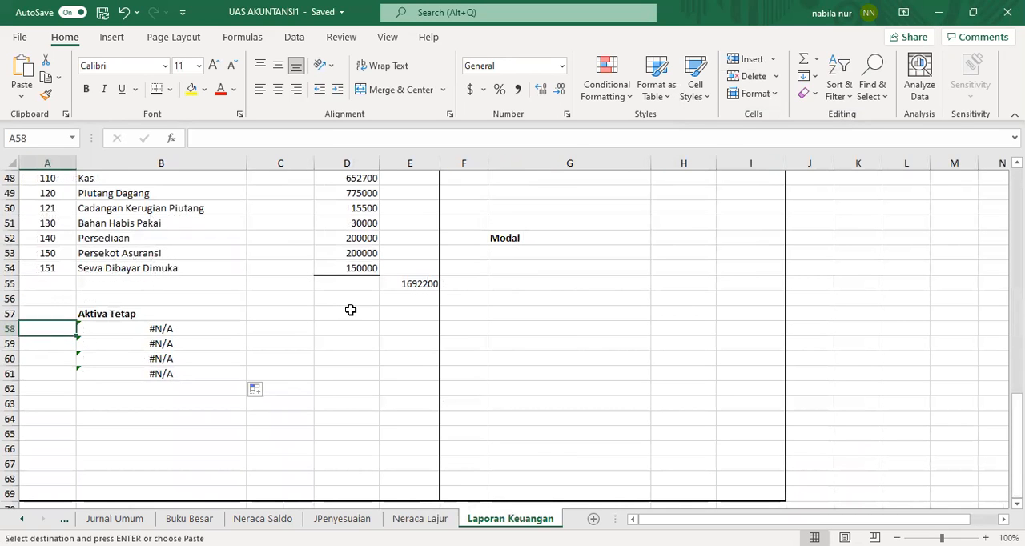
{"action": "left_click", "coordinate": [298, 313]}
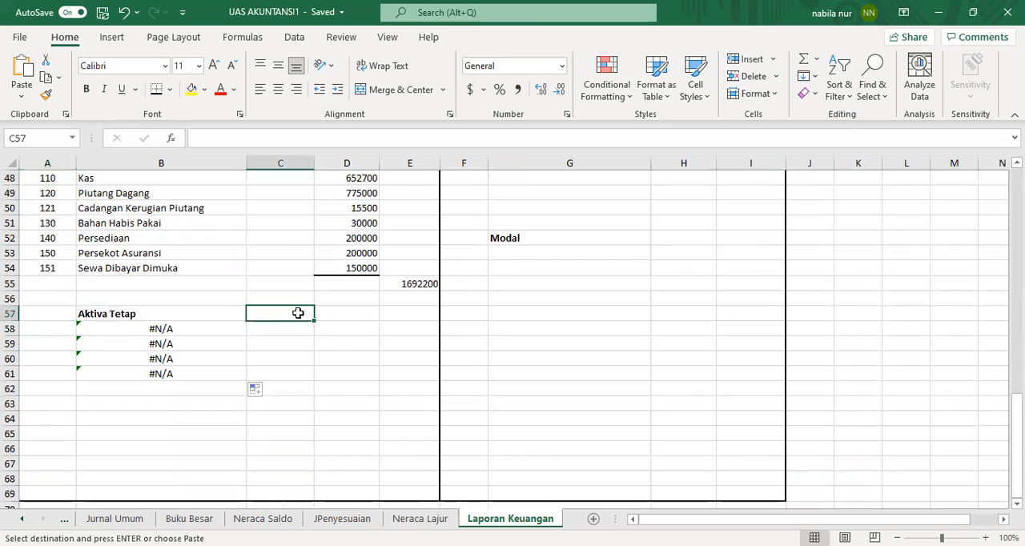
{"action": "left_click", "coordinate": [291, 335]}
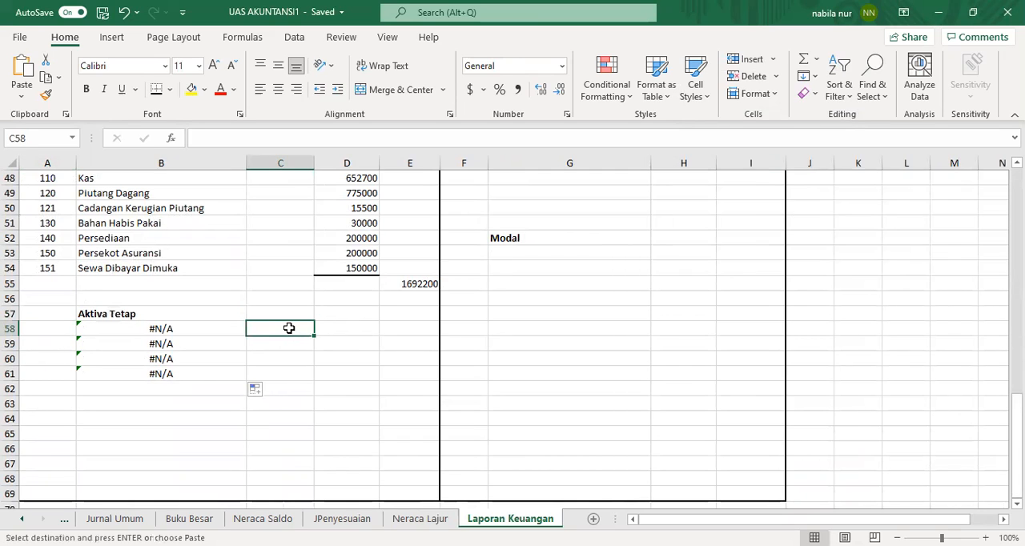
{"action": "right_click", "coordinate": [291, 329]}
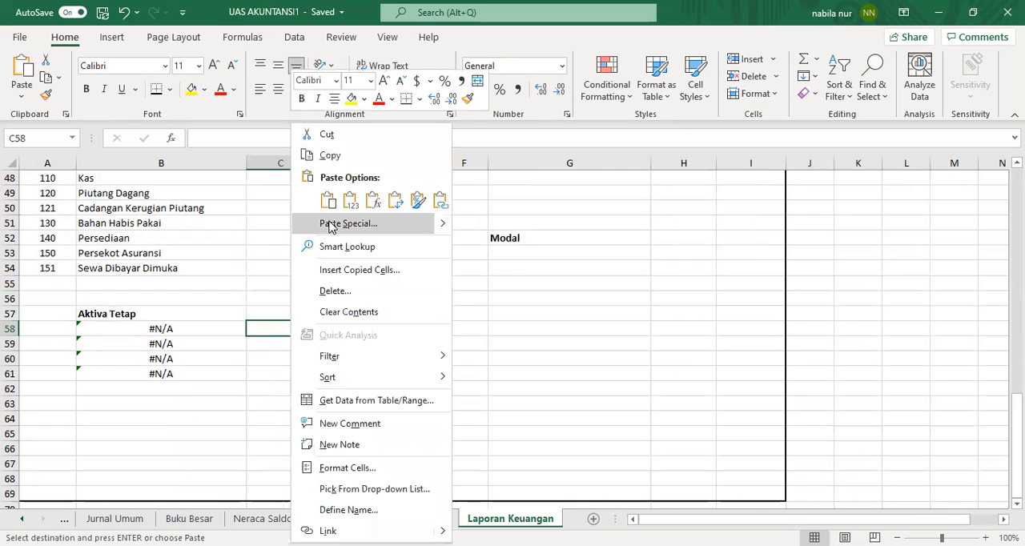
{"action": "left_click", "coordinate": [331, 224]}
{"action": "left_click", "coordinate": [214, 324]}
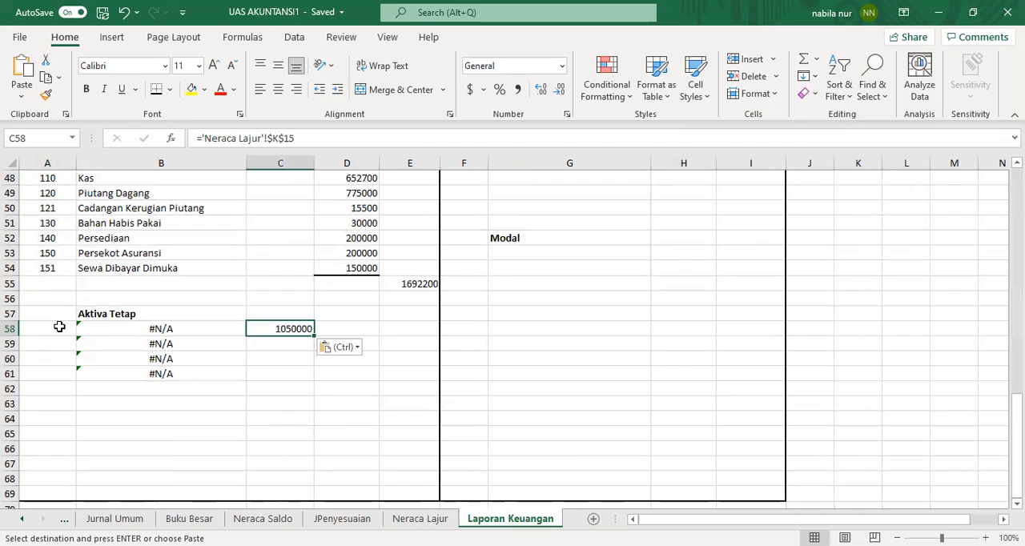
Step: Enter account numbers 160, 161 and 170 in A58:A60 and clear the leftover formula in B61
{"action": "left_click", "coordinate": [59, 327]}
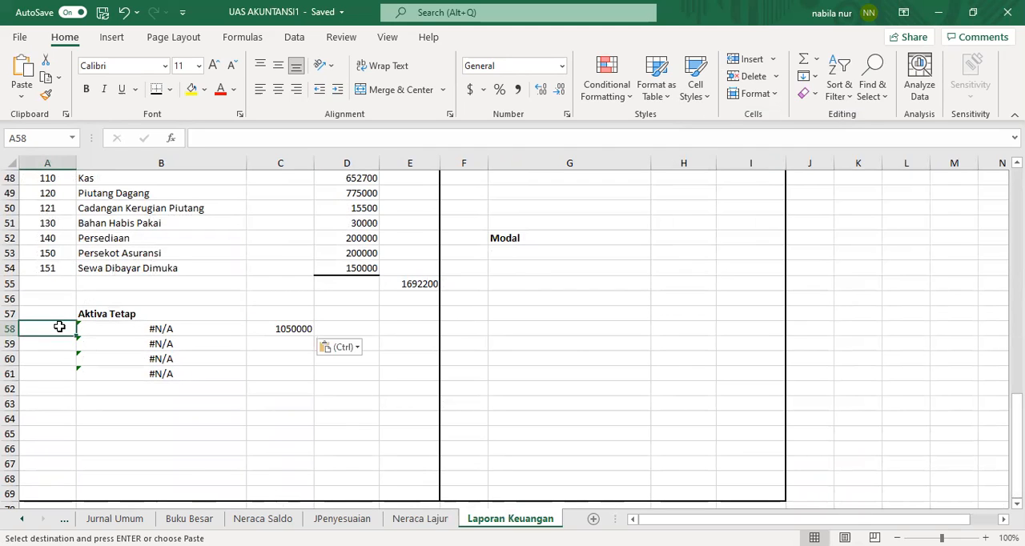
{"action": "type", "text": "160"}
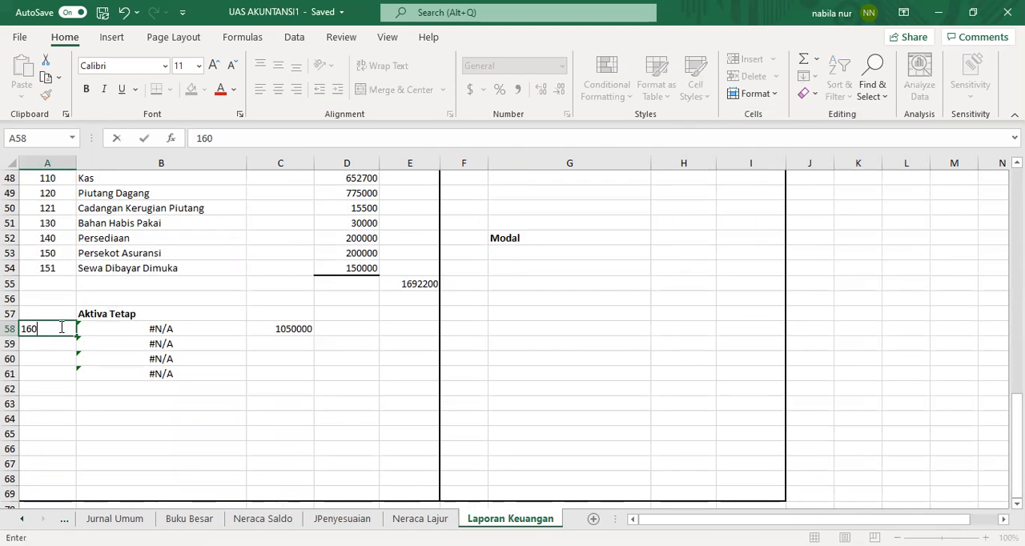
{"action": "key", "text": "Return"}
{"action": "type", "text": "161"}
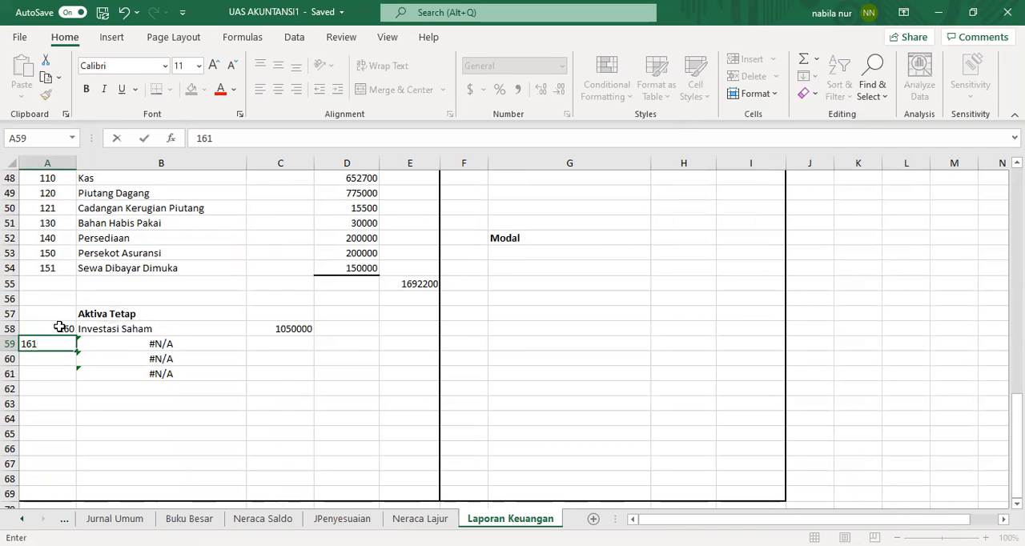
{"action": "key", "text": "Return"}
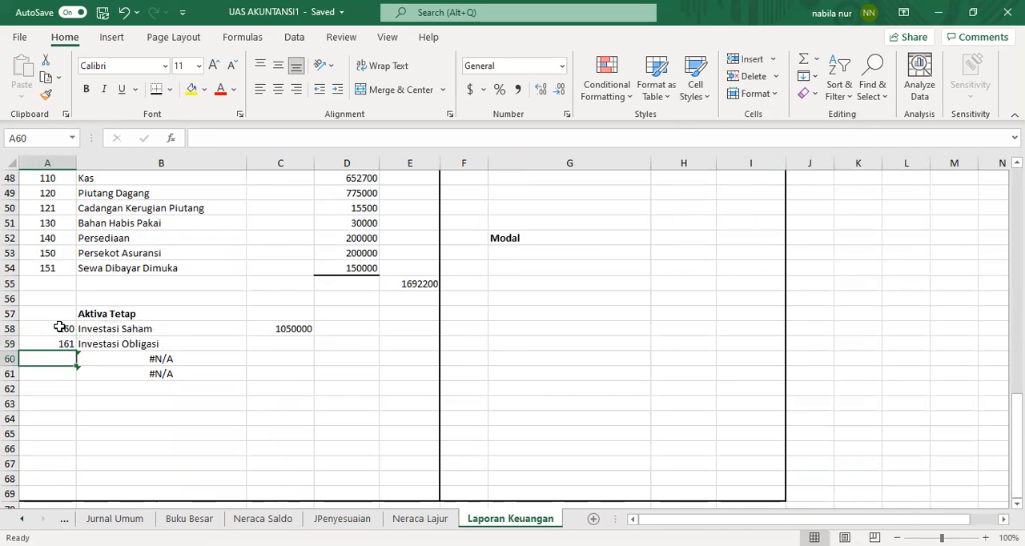
{"action": "type", "text": "1"}
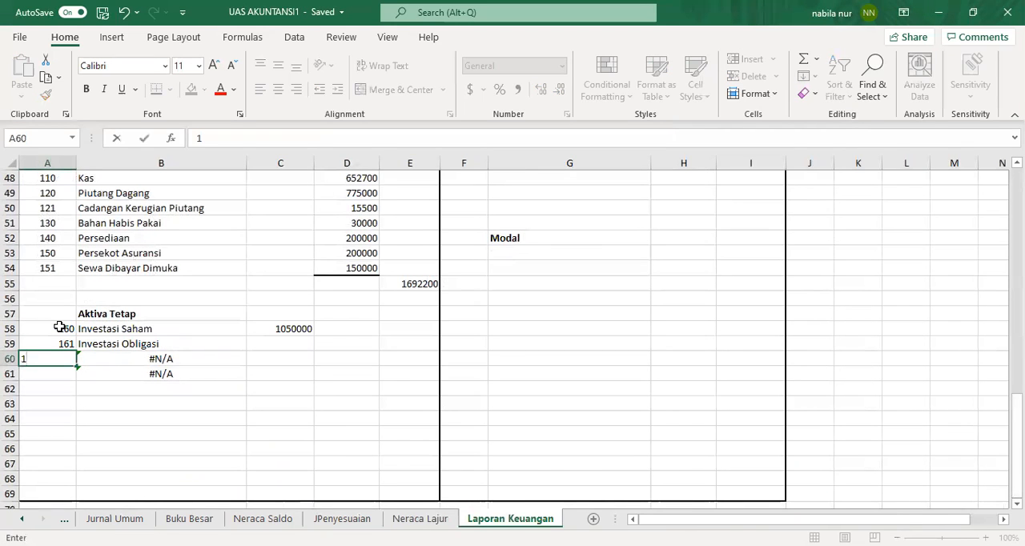
{"action": "type", "text": "70"}
{"action": "key", "text": "Return"}
{"action": "left_click", "coordinate": [121, 376]}
{"action": "key", "text": "BackSpace"}
Step: Copy cells K16:K17 from Neraca Lajur and paste them as links into C59:C60
{"action": "left_click", "coordinate": [262, 345]}
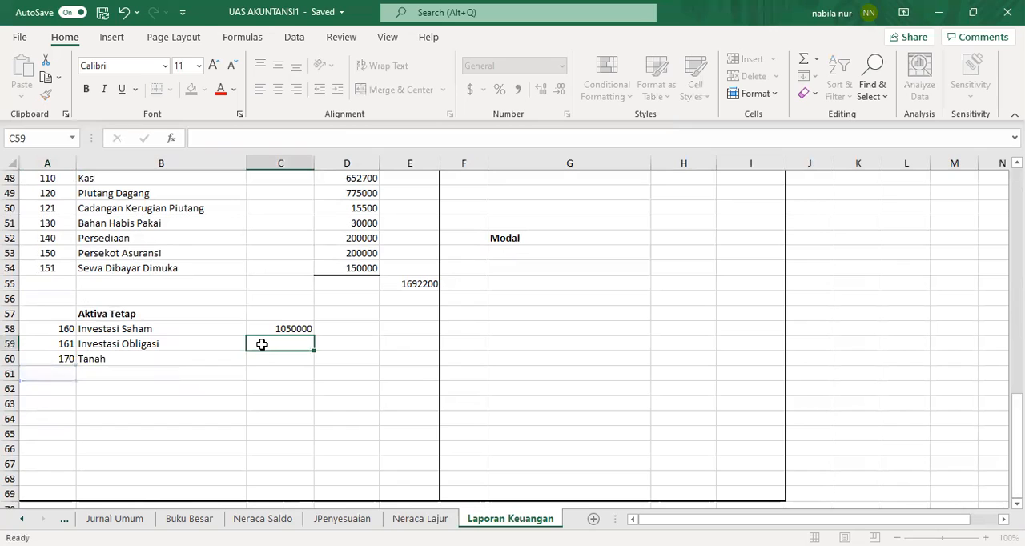
{"action": "left_click", "coordinate": [420, 520]}
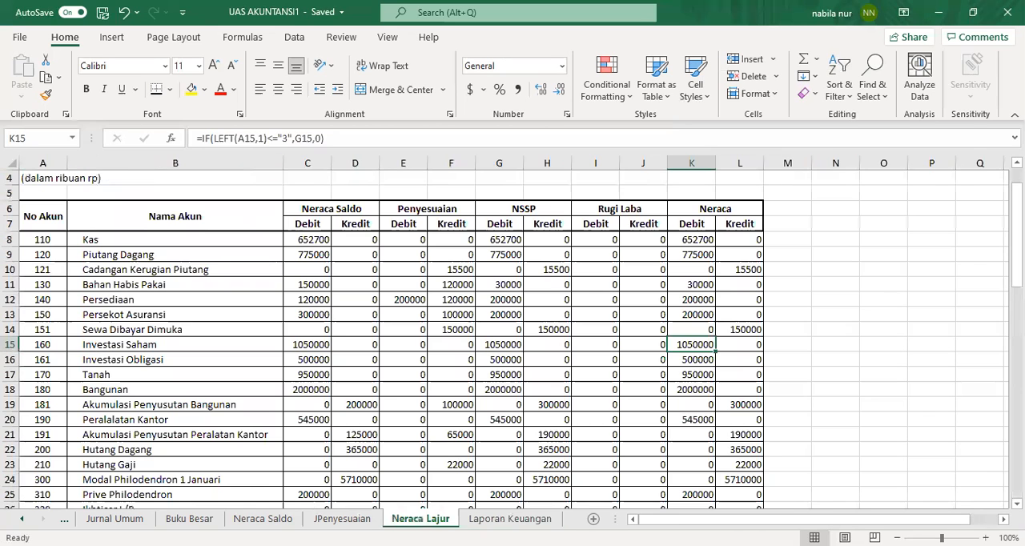
{"action": "left_click_drag", "start_coordinate": [680, 361], "coordinate": [681, 374]}
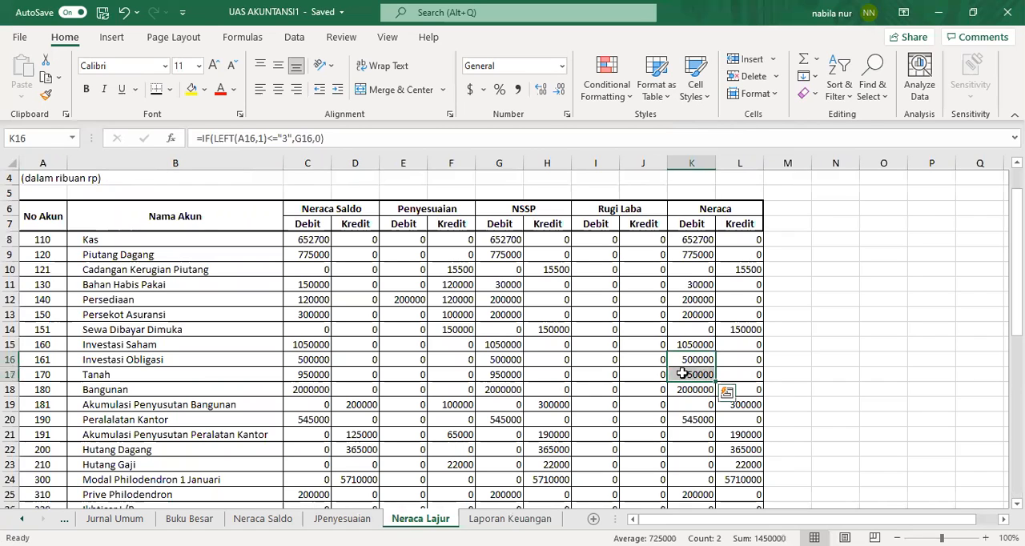
{"action": "right_click", "coordinate": [683, 369]}
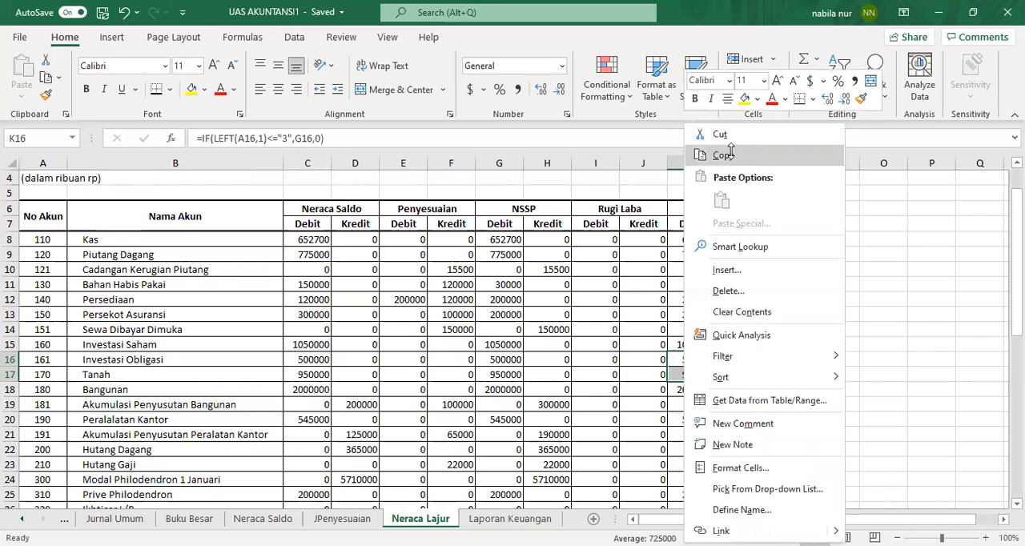
{"action": "left_click", "coordinate": [723, 155]}
{"action": "left_click", "coordinate": [510, 519]}
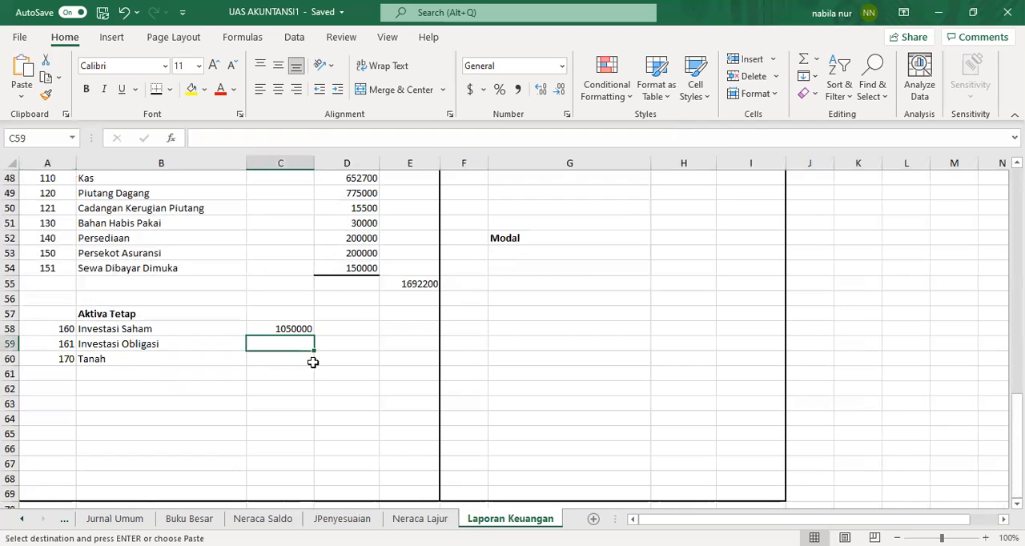
{"action": "right_click", "coordinate": [297, 329]}
{"action": "key", "text": "s"}
{"action": "left_click", "coordinate": [218, 318]}
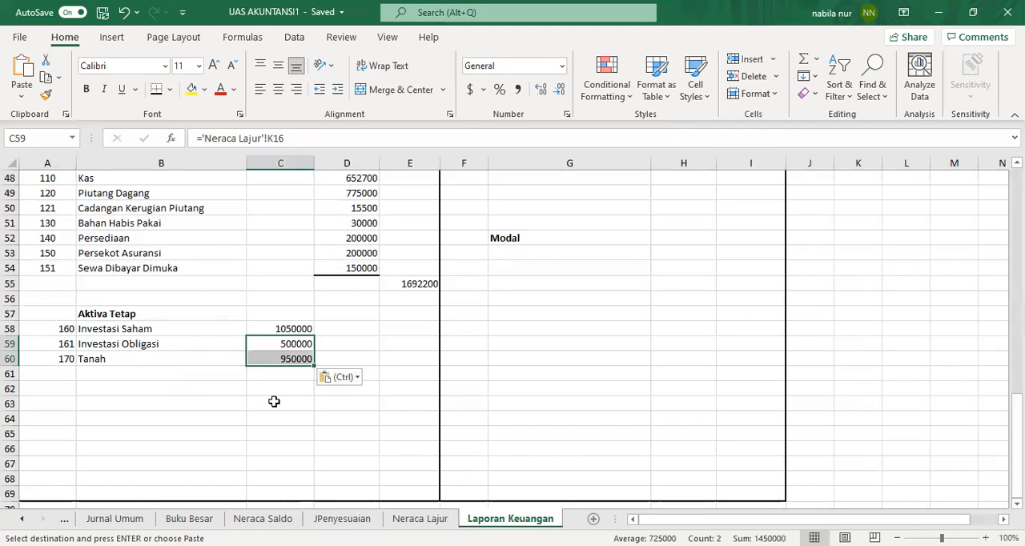
Step: Total the fixed assets by entering =SUM(C58:C60) in D61
{"action": "left_click", "coordinate": [268, 378]}
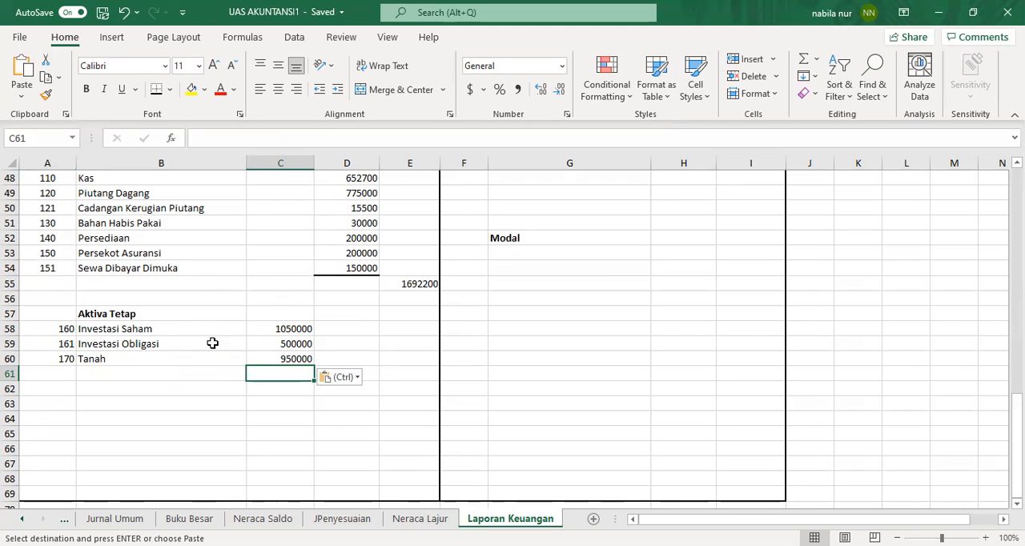
{"action": "left_click", "coordinate": [373, 377]}
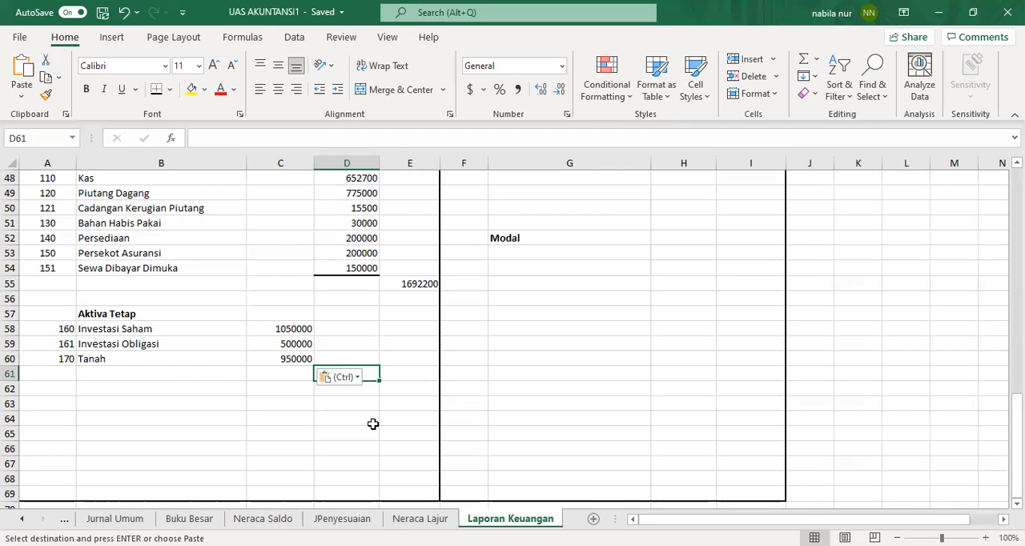
{"action": "type", "text": "="}
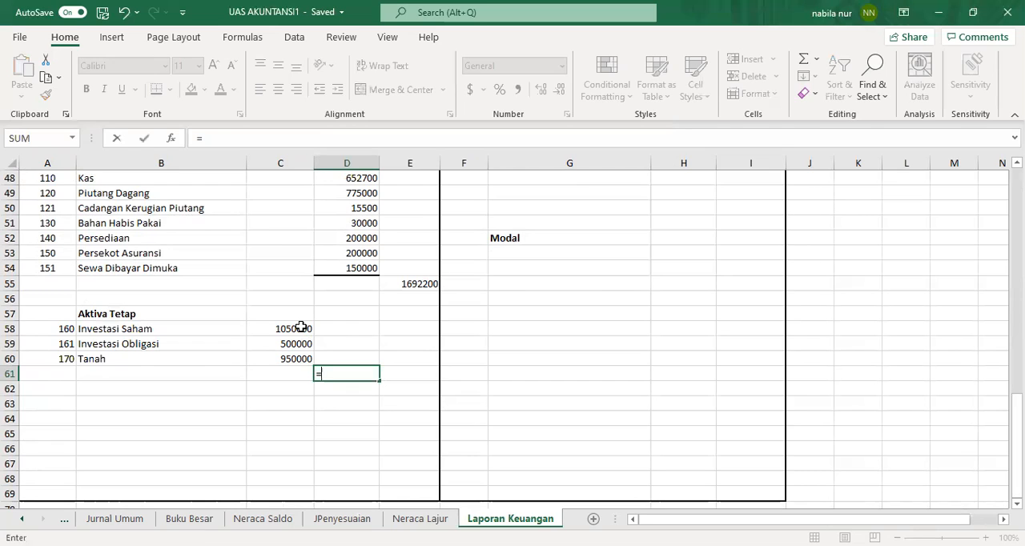
{"action": "type", "text": "sum("}
{"action": "left_click_drag", "start_coordinate": [301, 329], "coordinate": [296, 361]}
{"action": "type", "text": ")"}
{"action": "key", "text": "Return"}
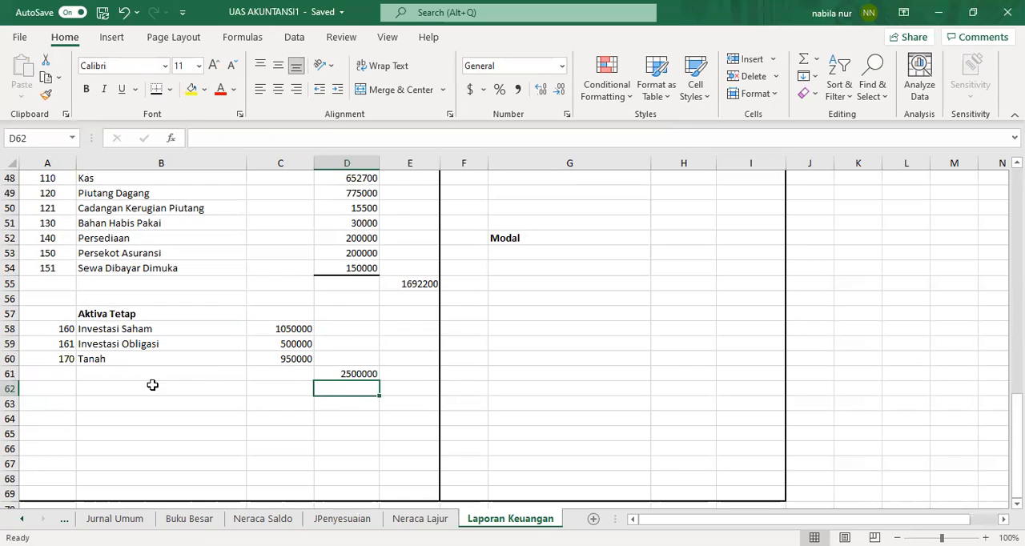
Step: Enter =VLOOKUP(A63,Account,2,0) in B63 and fill it down to B67
{"action": "left_click", "coordinate": [68, 404]}
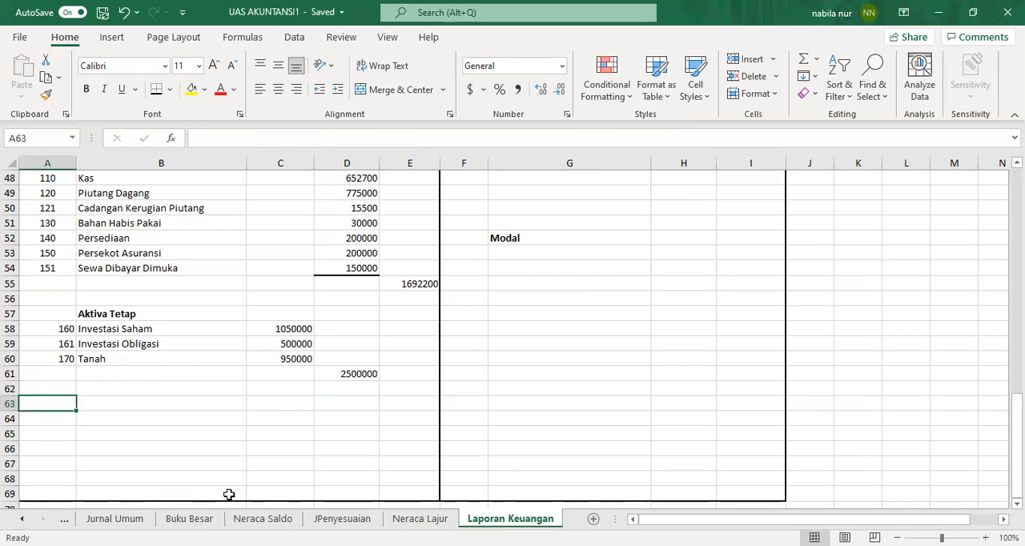
{"action": "left_click", "coordinate": [420, 519]}
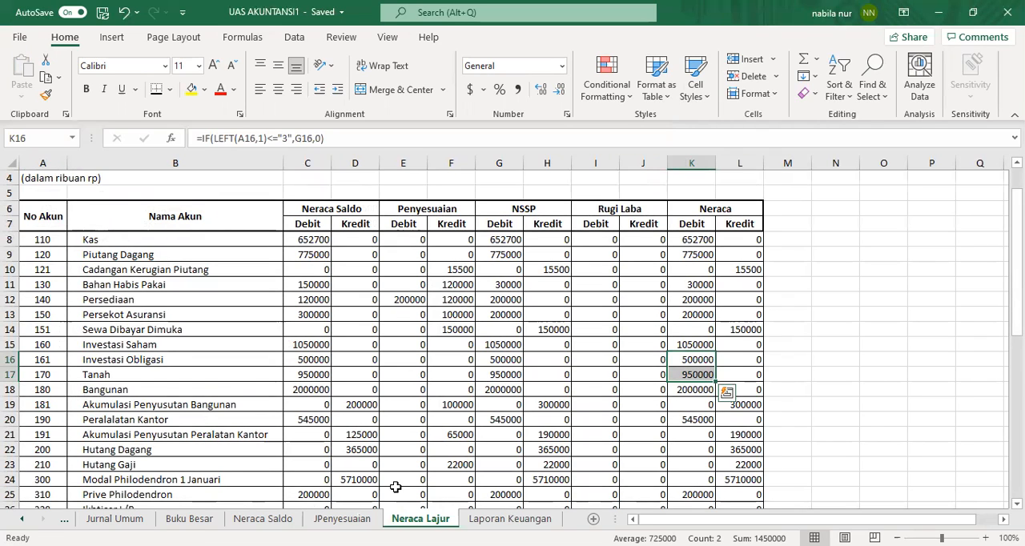
{"action": "left_click", "coordinate": [510, 519]}
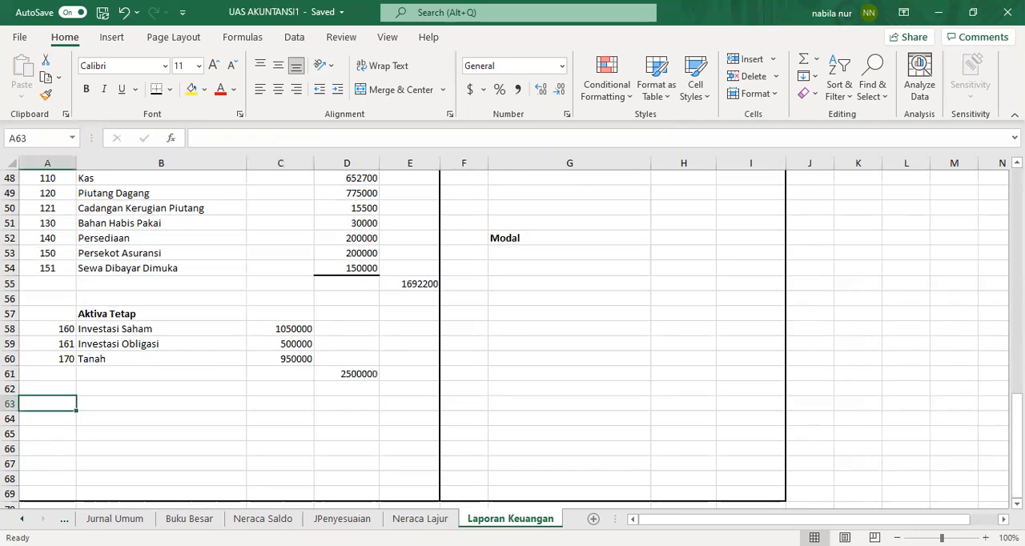
{"action": "left_click", "coordinate": [187, 409]}
{"action": "type", "text": "="}
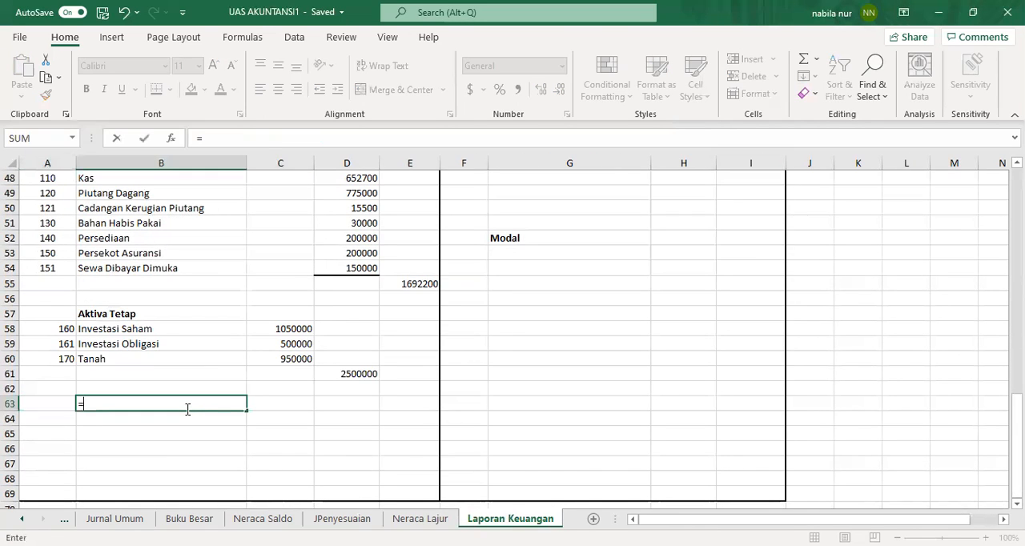
{"action": "type", "text": "vloo"}
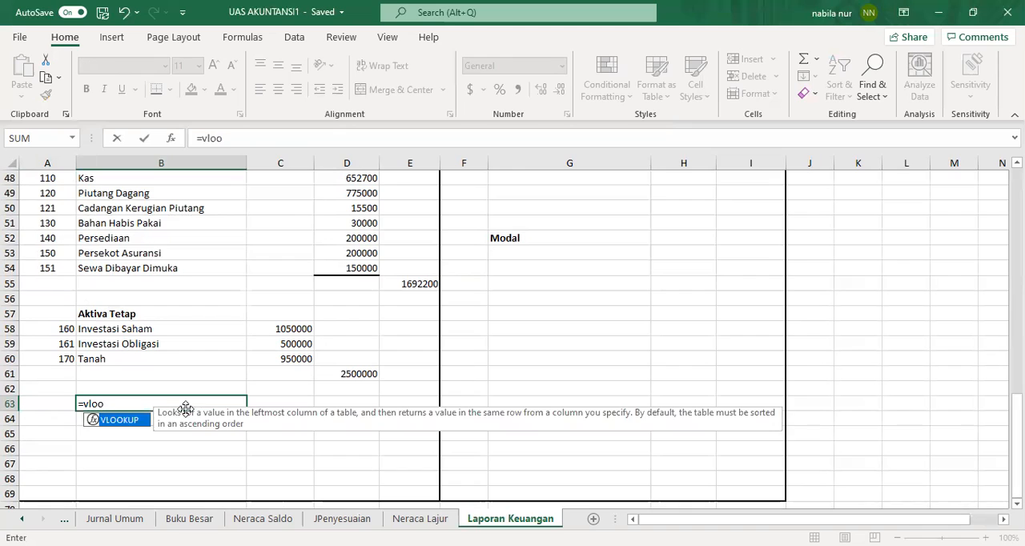
{"action": "double_click", "coordinate": [132, 423]}
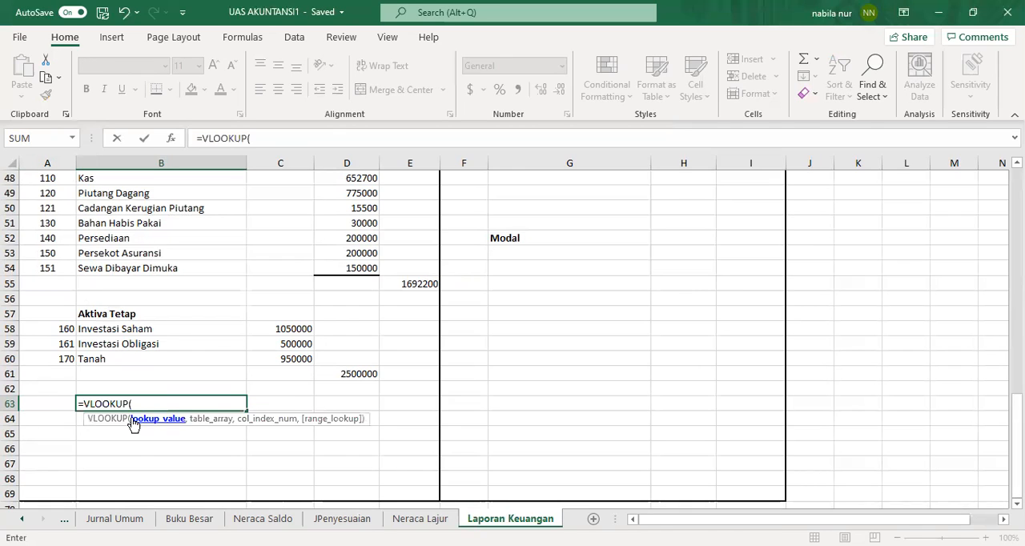
{"action": "left_click", "coordinate": [56, 402]}
{"action": "type", "text": ","}
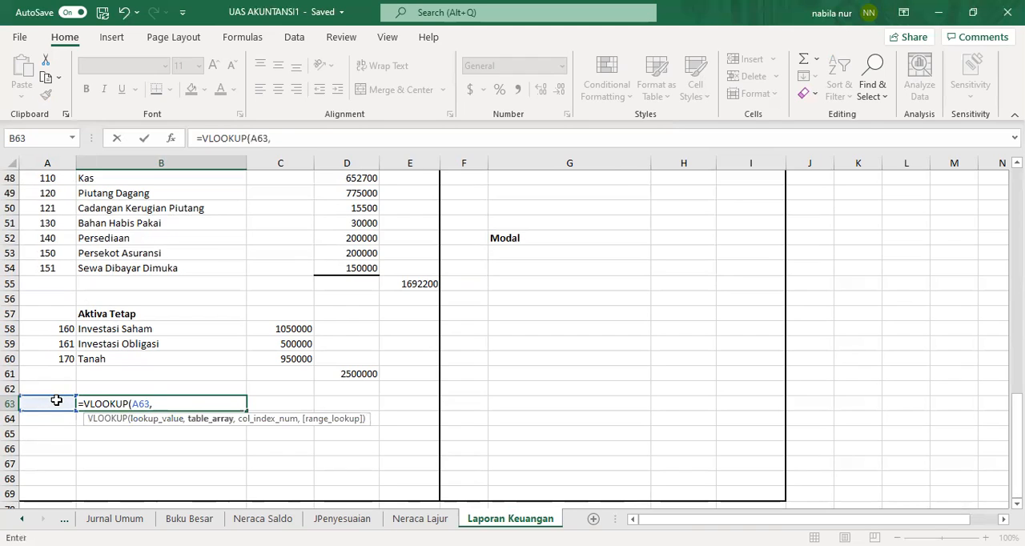
{"action": "type", "text": "acc"}
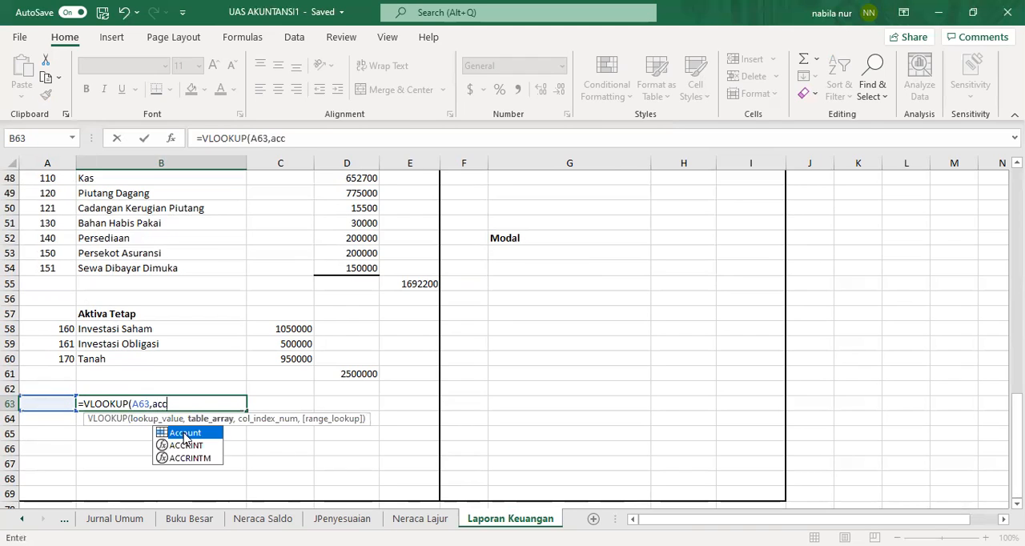
{"action": "double_click", "coordinate": [183, 432]}
{"action": "type", "text": ",2"}
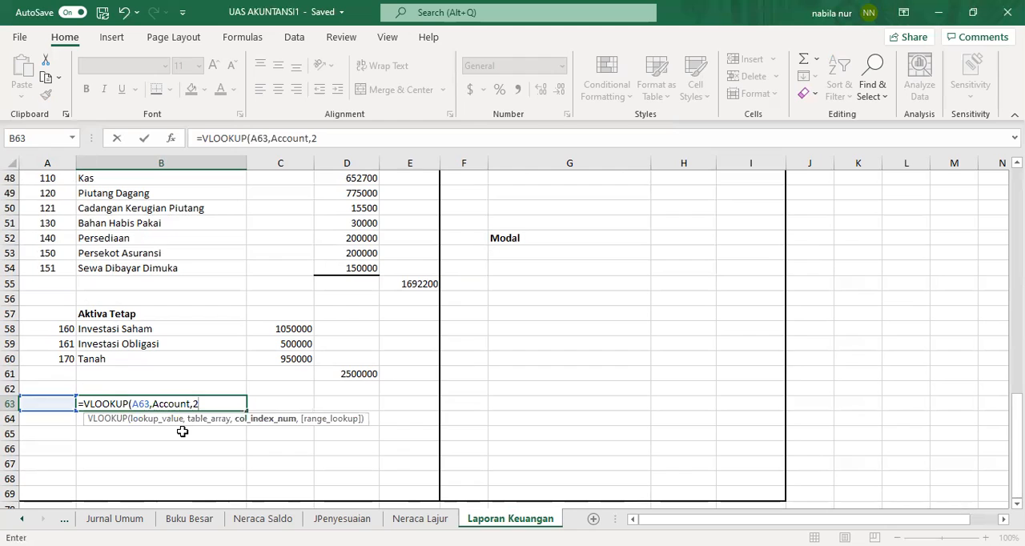
{"action": "type", "text": ",0"}
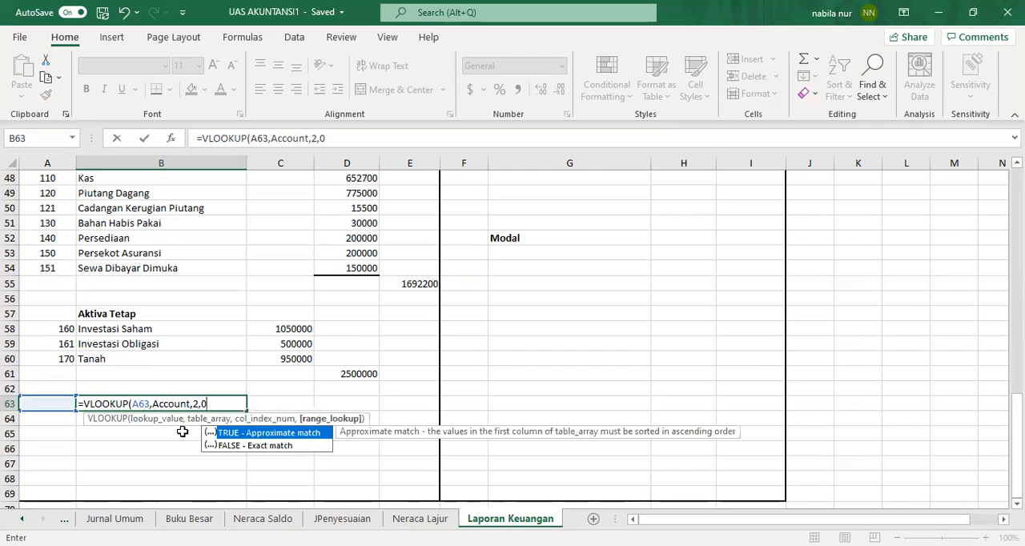
{"action": "key", "text": "Return"}
{"action": "left_click", "coordinate": [192, 405]}
{"action": "left_click_drag", "start_coordinate": [239, 405], "coordinate": [233, 468]}
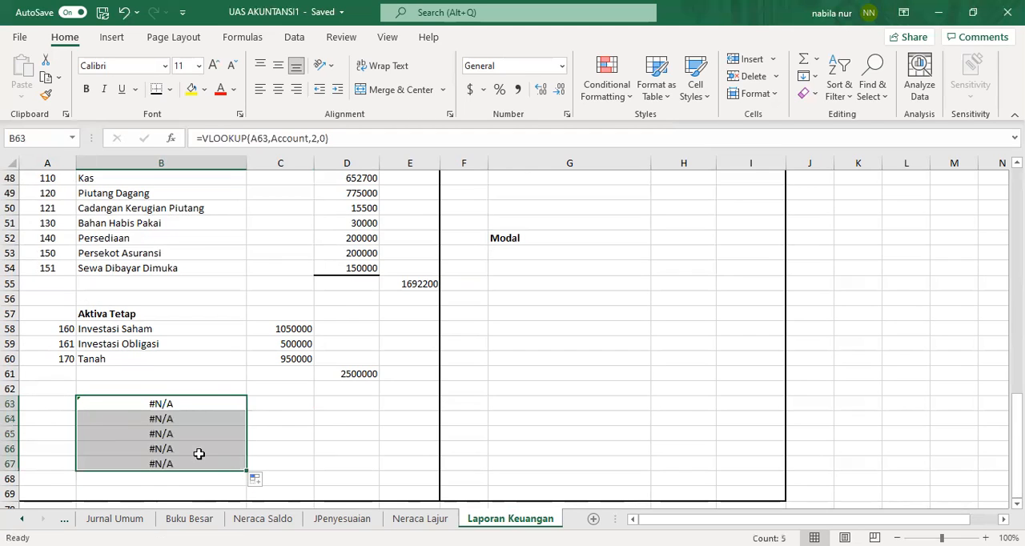
Step: Enter account numbers 180 and 181 in A63:A64
{"action": "left_click", "coordinate": [58, 400]}
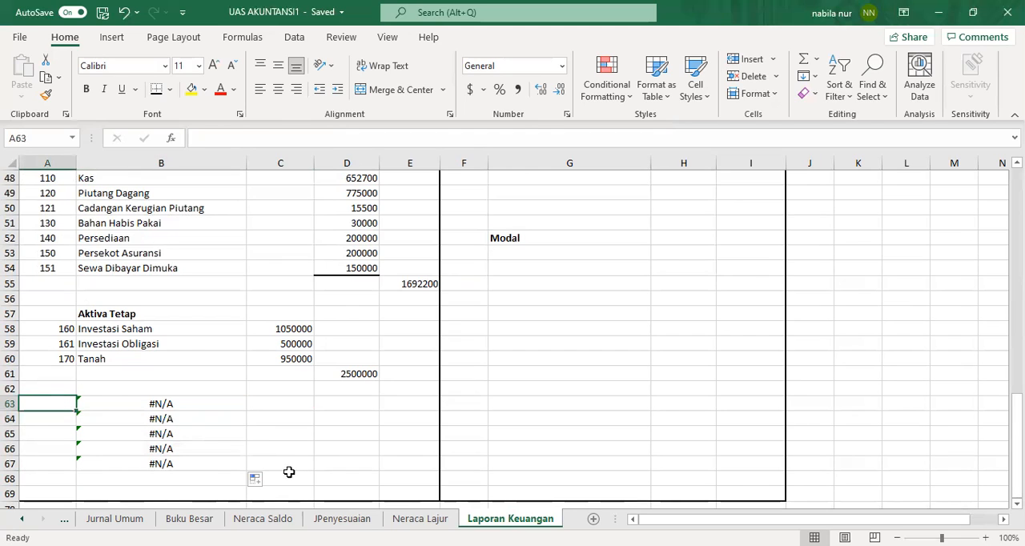
{"action": "type", "text": "1"}
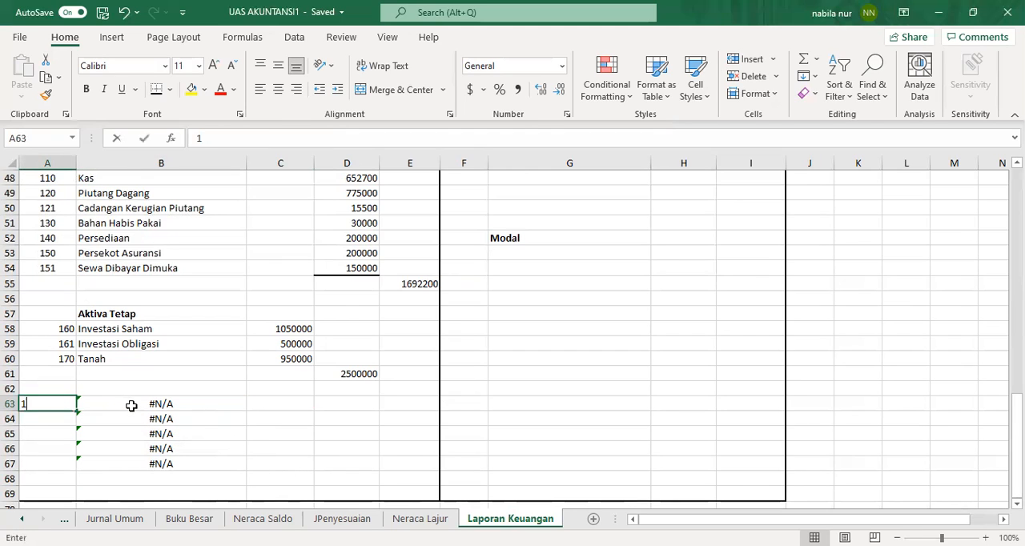
{"action": "type", "text": "80"}
{"action": "key", "text": "Return"}
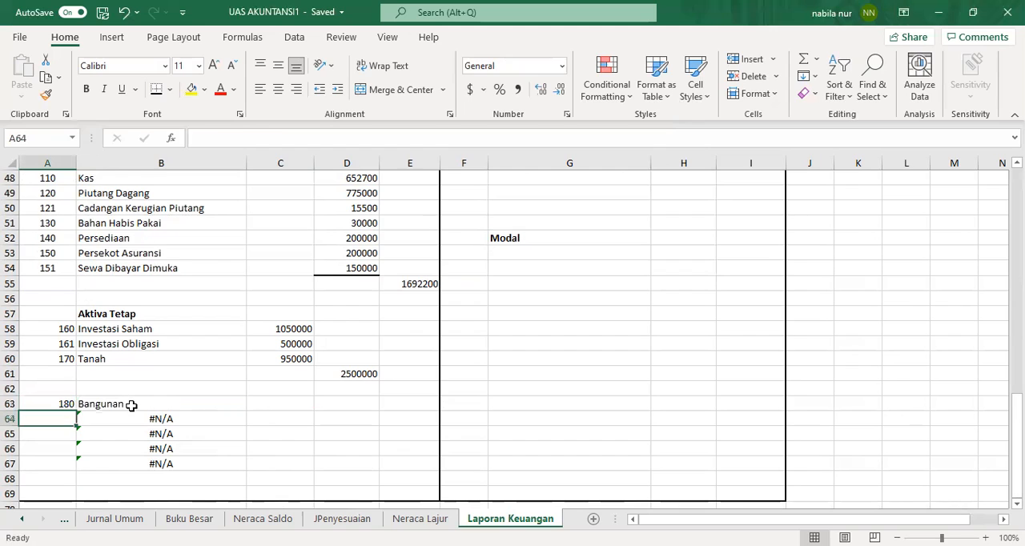
{"action": "type", "text": "181"}
{"action": "key", "text": "Return"}
{"action": "key", "text": "Up"}
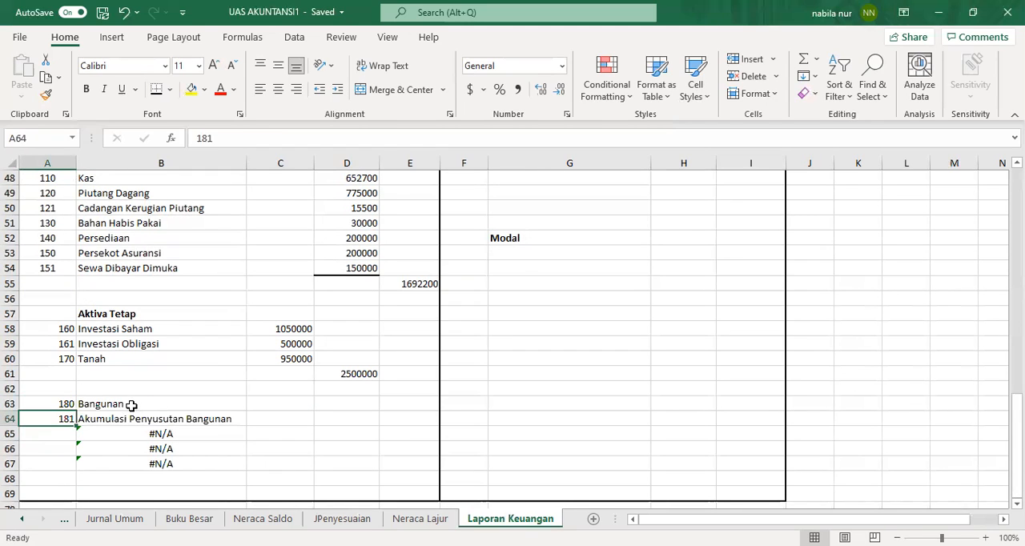
{"action": "key", "text": "Up"}
{"action": "key", "text": "Right"}
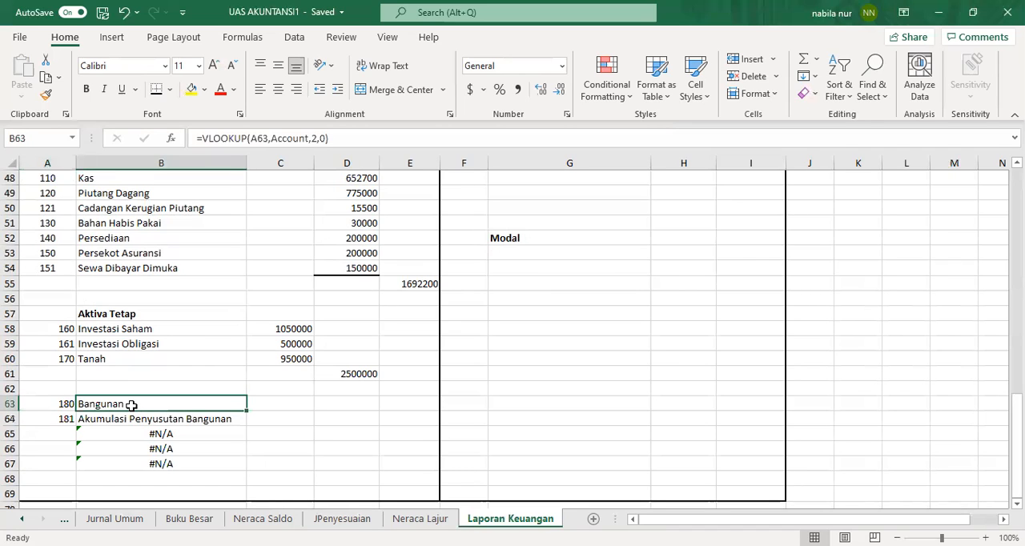
Step: Copy the Bangunan debit cell K18 from Neraca Lajur and paste it as a link into C63
{"action": "left_click", "coordinate": [421, 519]}
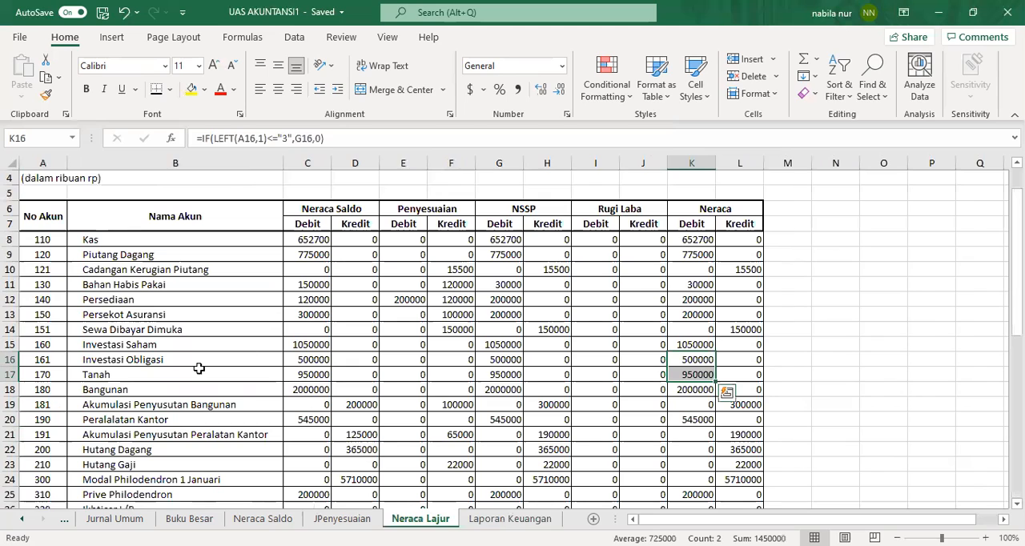
{"action": "left_click", "coordinate": [690, 394]}
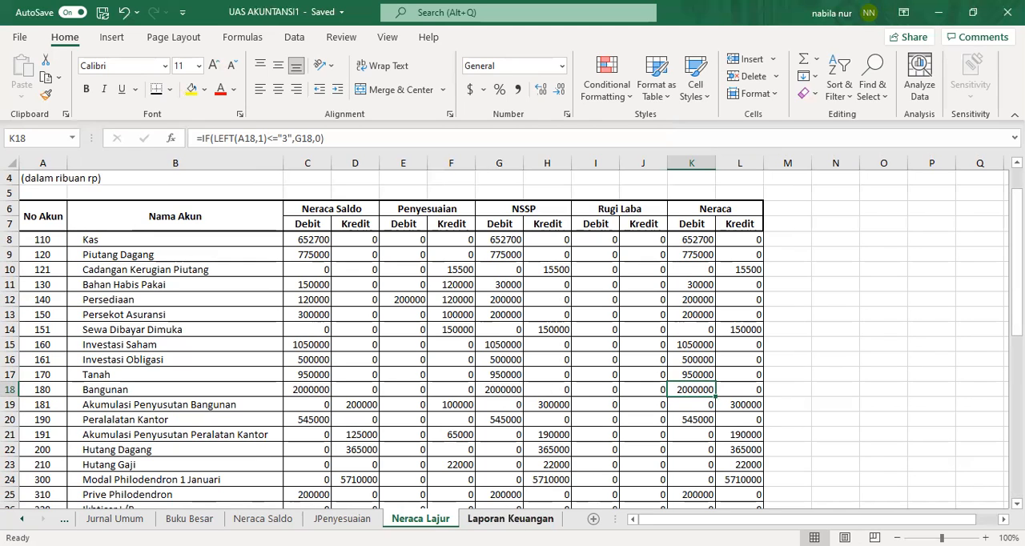
{"action": "left_click", "coordinate": [511, 519]}
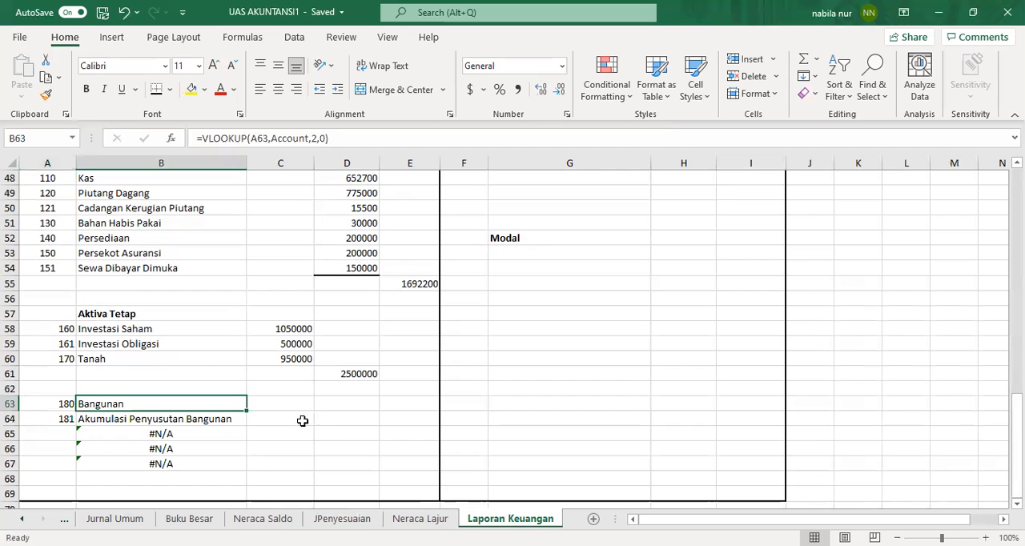
{"action": "left_click", "coordinate": [421, 520]}
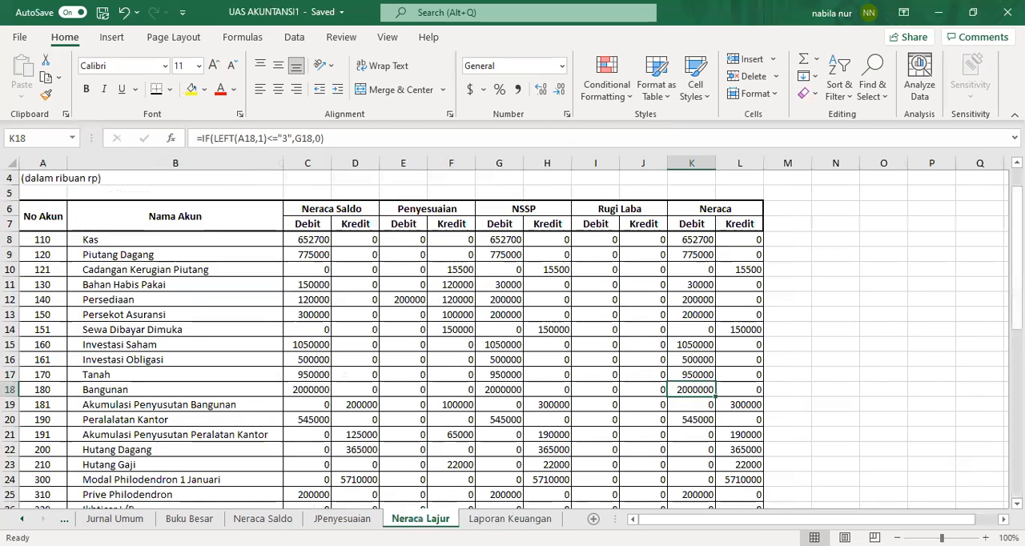
{"action": "right_click", "coordinate": [691, 390]}
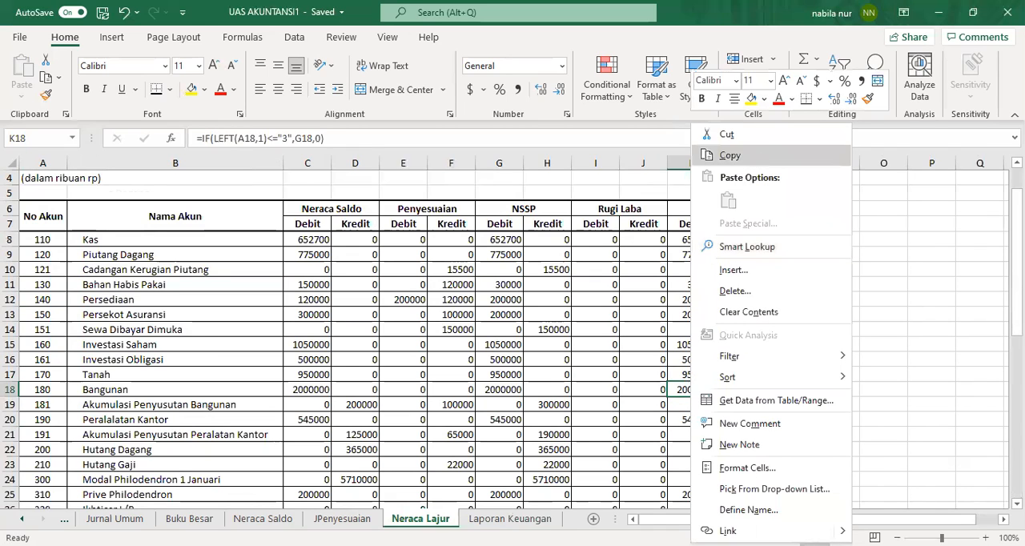
{"action": "left_click", "coordinate": [730, 155]}
{"action": "key", "text": "ctrl+Page_Down"}
{"action": "left_click", "coordinate": [298, 406]}
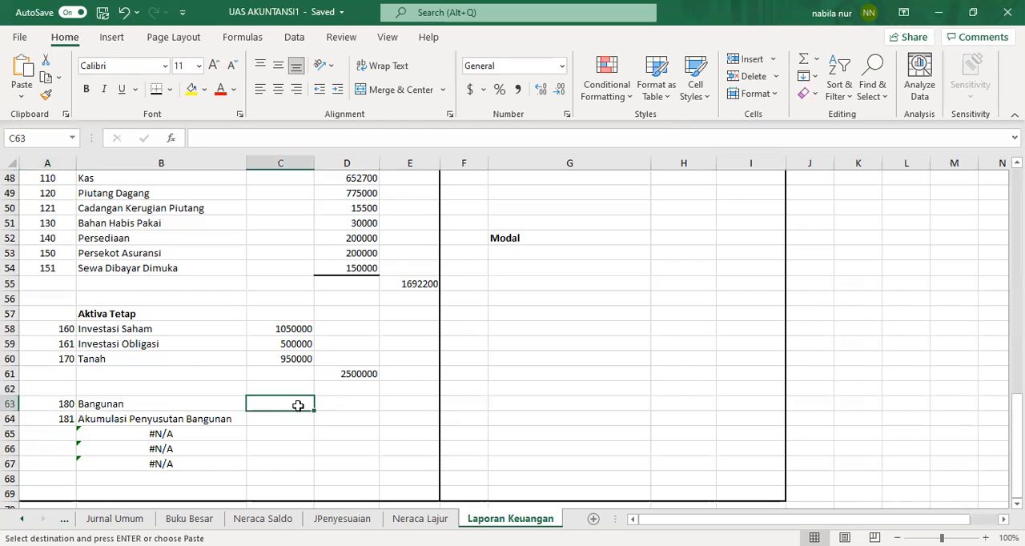
{"action": "right_click", "coordinate": [298, 406]}
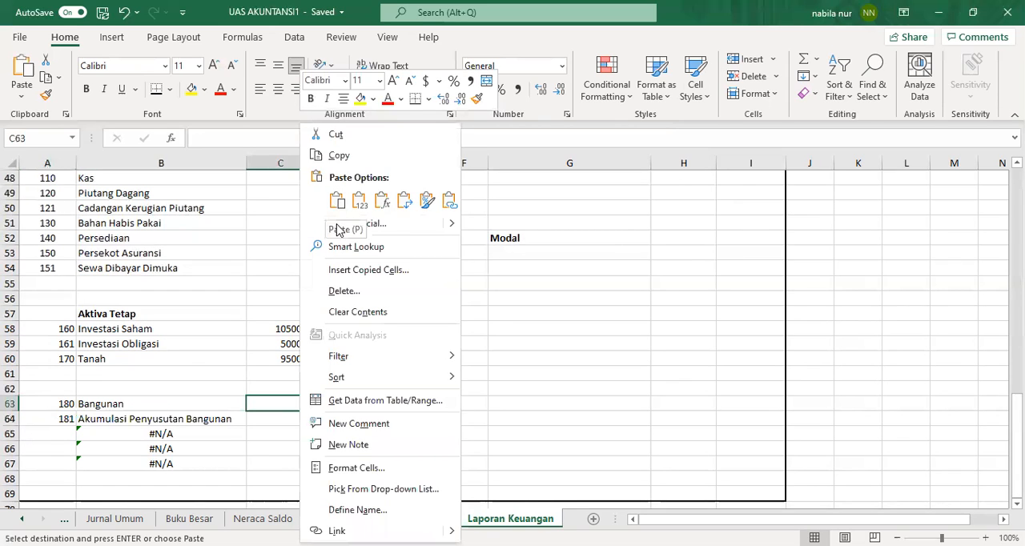
{"action": "left_click", "coordinate": [393, 230]}
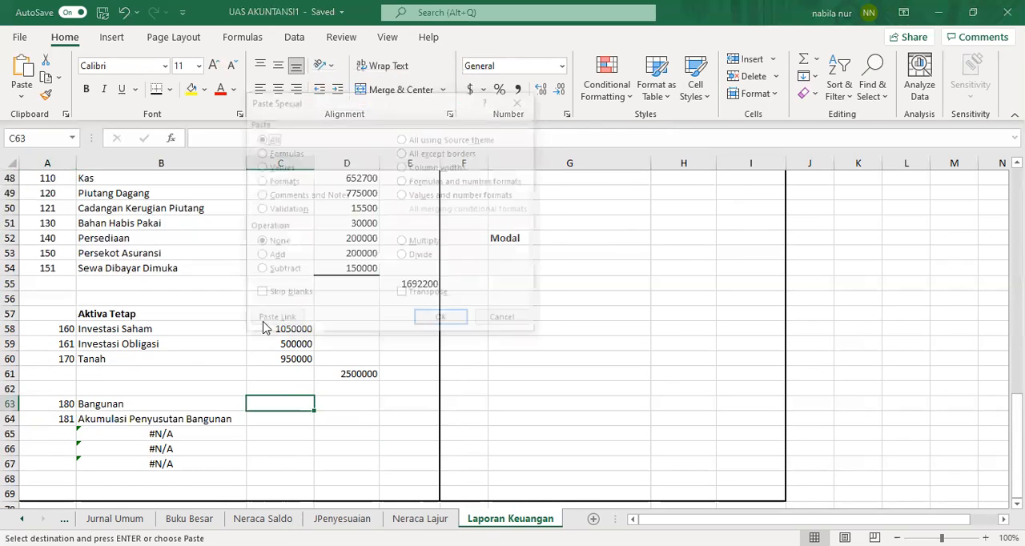
{"action": "left_click", "coordinate": [274, 322]}
{"action": "left_click", "coordinate": [274, 420]}
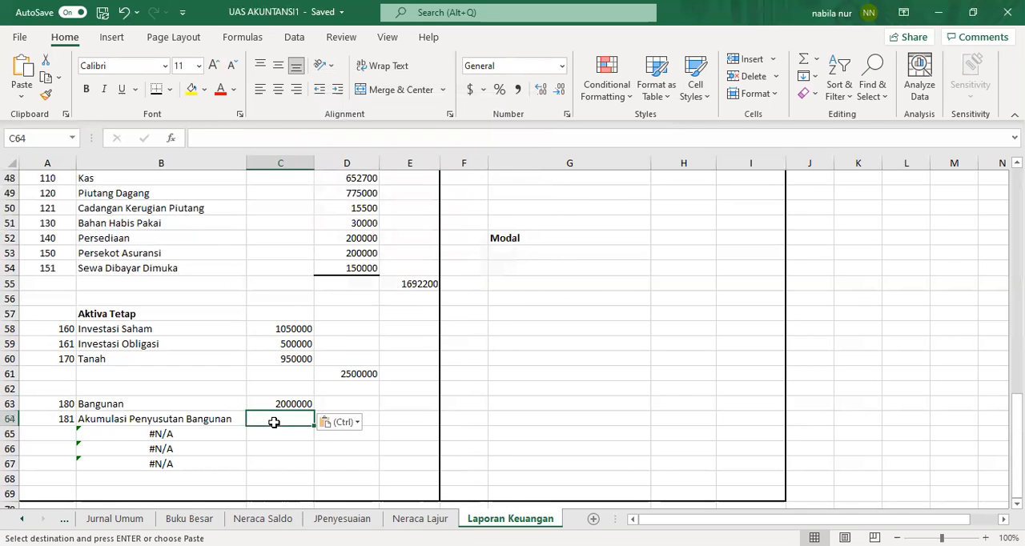
Step: Copy the Akumulasi Penyusutan Bangunan credit cell L19 from Neraca Lajur and paste it as a link into C64
{"action": "left_click", "coordinate": [420, 519]}
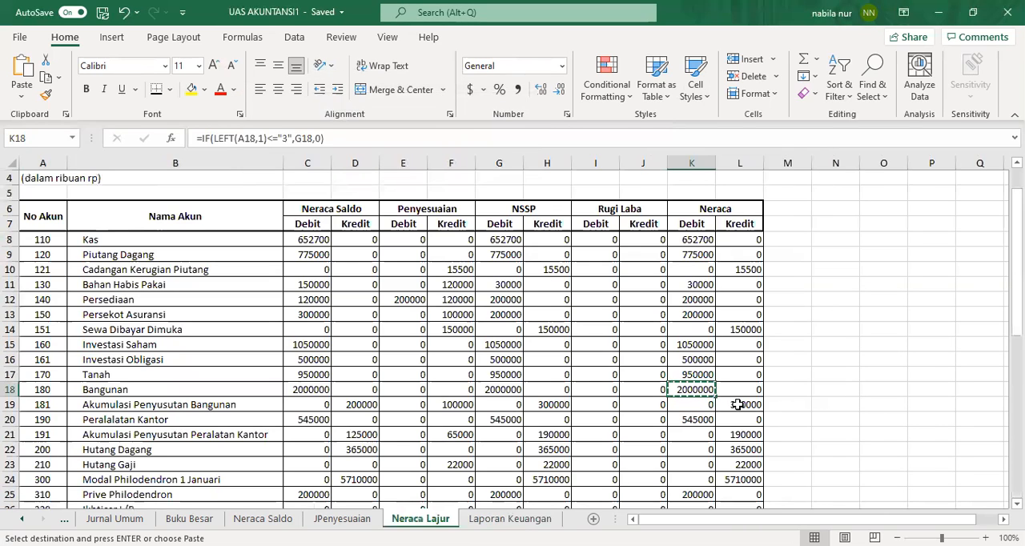
{"action": "left_click", "coordinate": [737, 405]}
{"action": "right_click", "coordinate": [737, 404]}
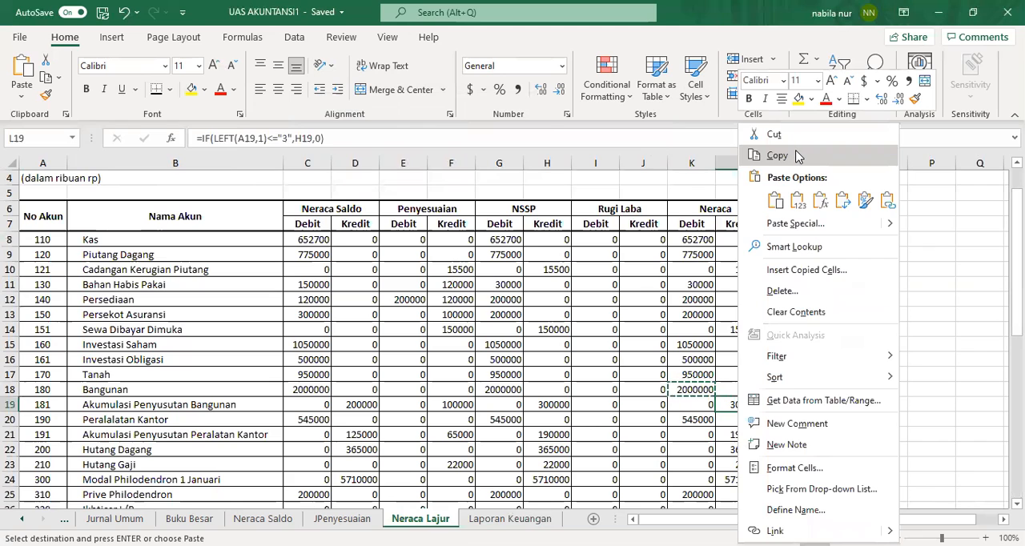
{"action": "left_click", "coordinate": [796, 155]}
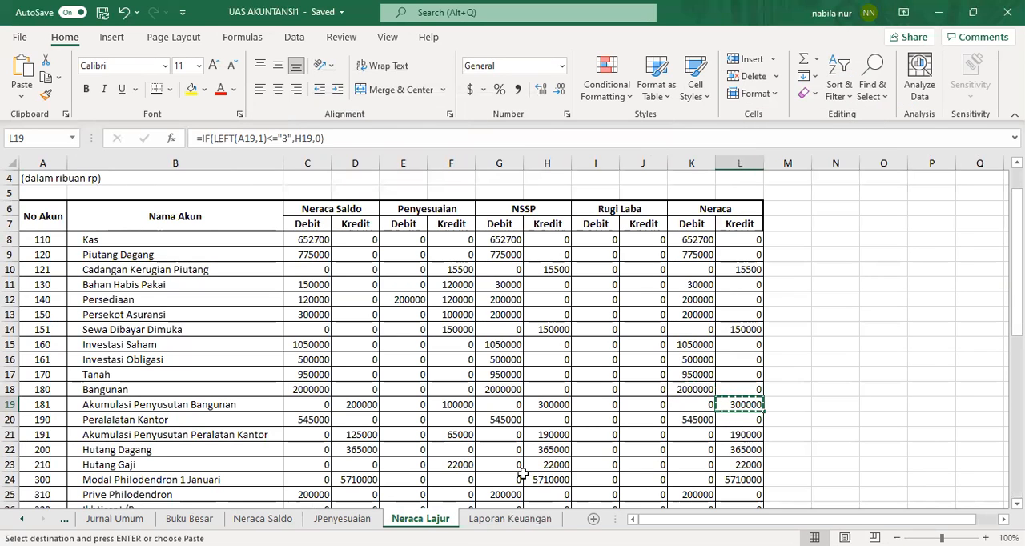
{"action": "left_click", "coordinate": [491, 521]}
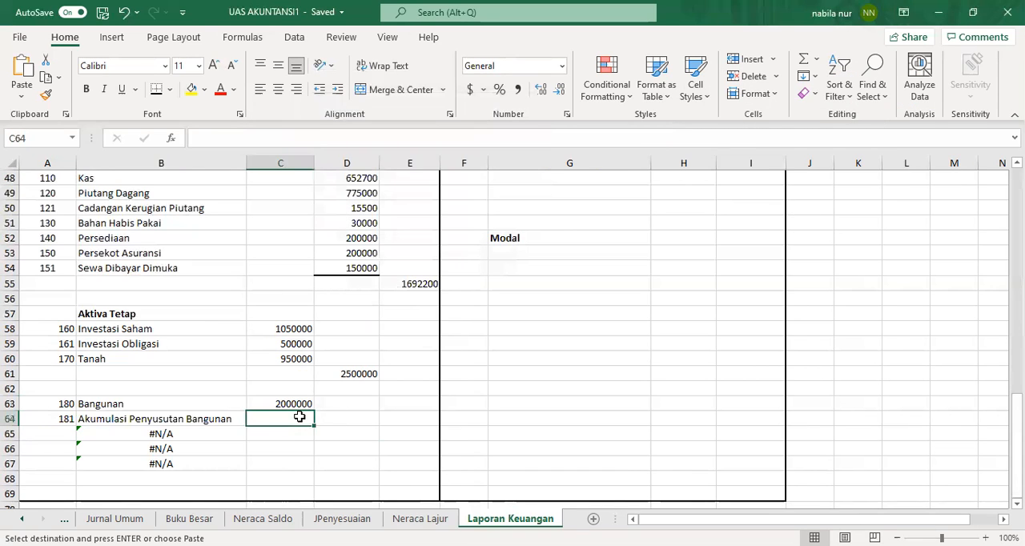
{"action": "right_click", "coordinate": [300, 417]}
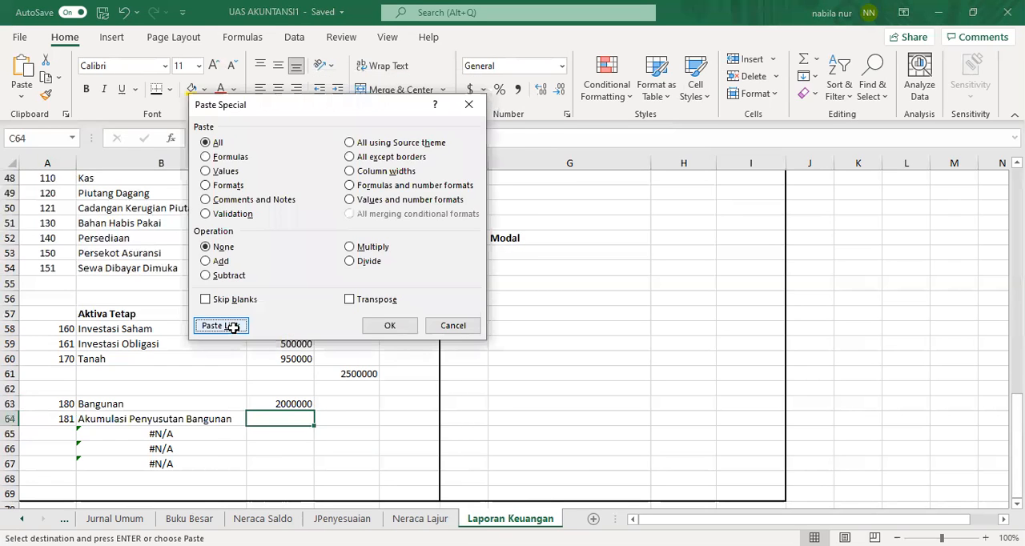
{"action": "left_click", "coordinate": [231, 327]}
{"action": "left_click", "coordinate": [207, 435]}
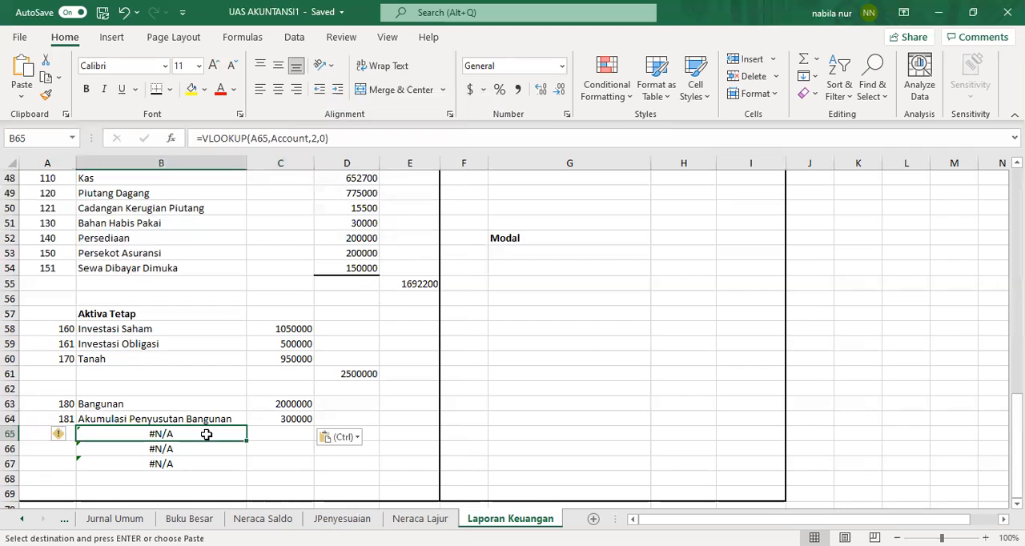
Step: Clear the error formula from B65 and enter =C63-C64 in D65 for the net building value
{"action": "key", "text": "BackSpace"}
{"action": "left_click", "coordinate": [331, 431]}
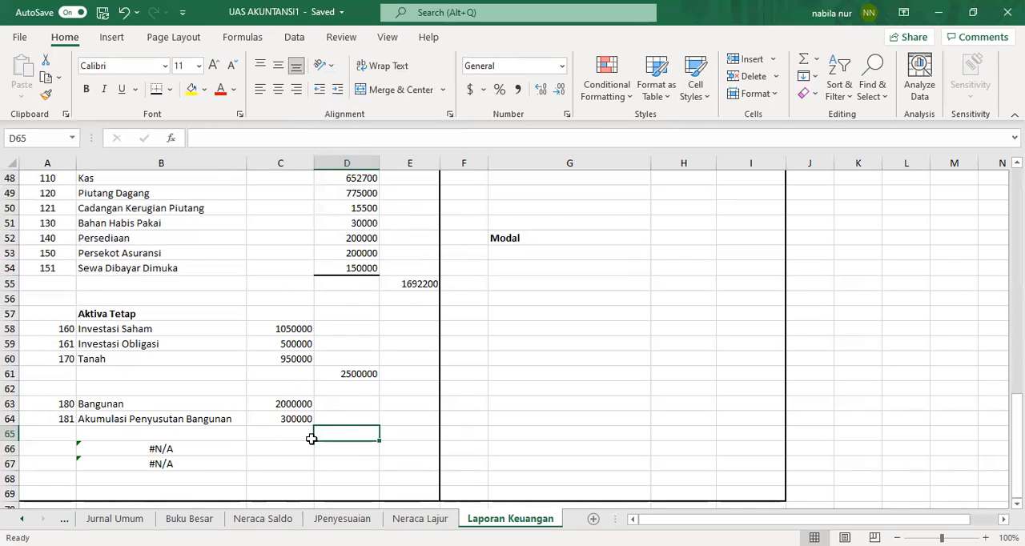
{"action": "double_click", "coordinate": [344, 435]}
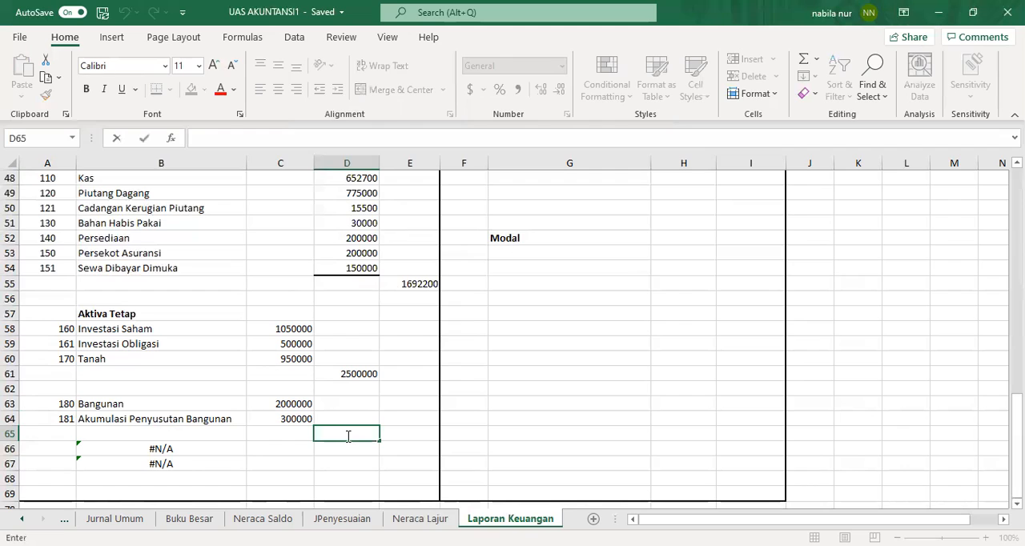
{"action": "type", "text": "="}
{"action": "left_click", "coordinate": [305, 405]}
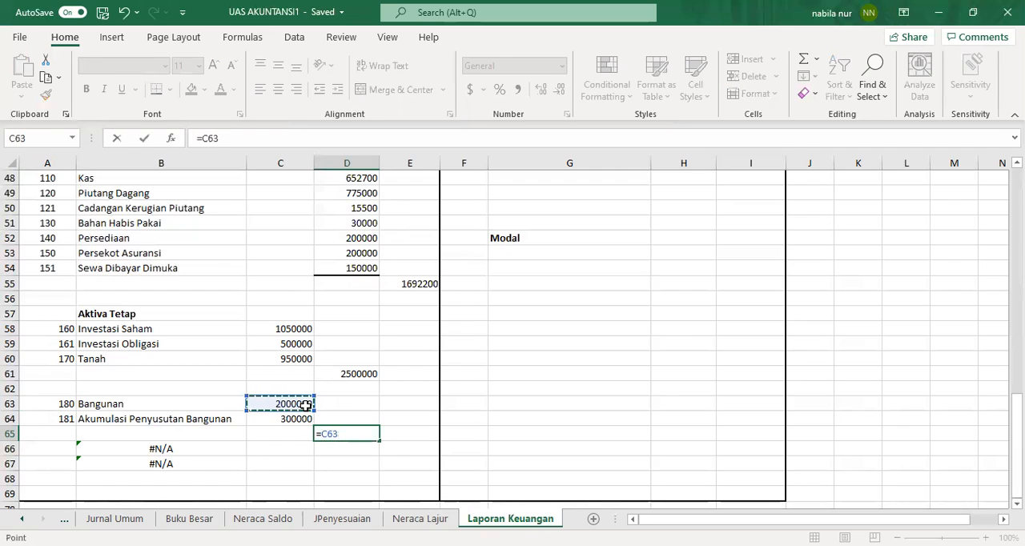
{"action": "type", "text": "-"}
{"action": "left_click", "coordinate": [304, 420]}
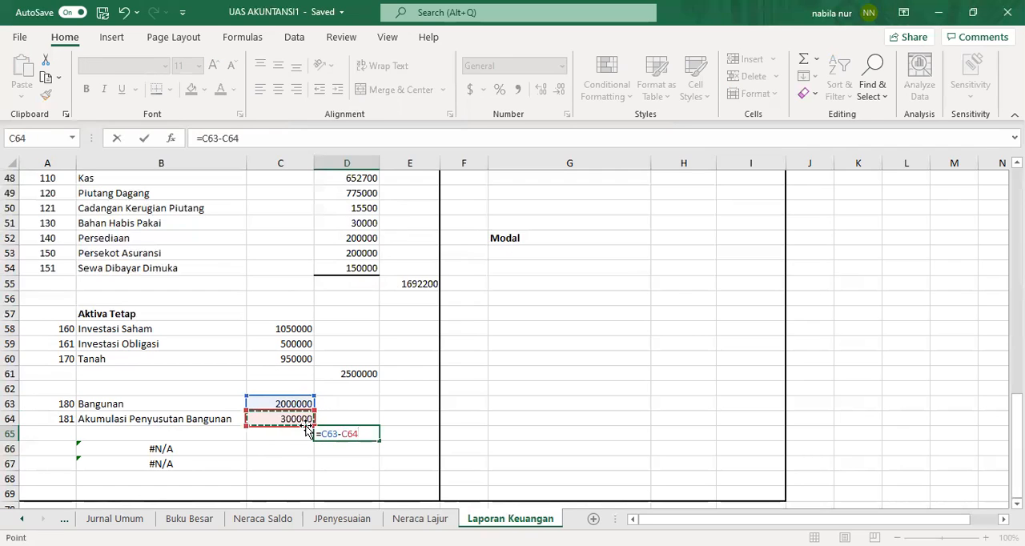
{"action": "key", "text": "Return"}
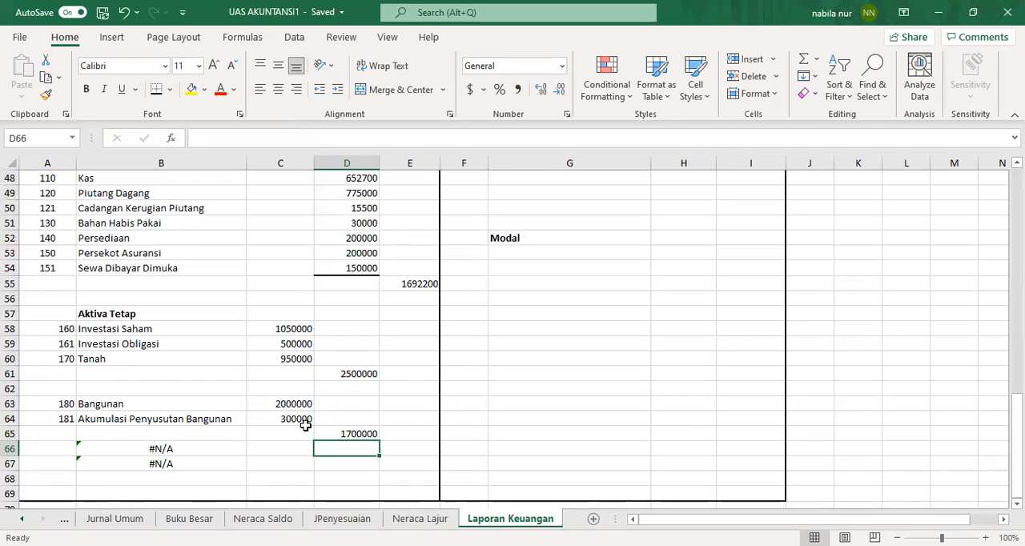
Step: Enter account numbers 190 and 191 in A66:A67 and widen column B to fit the account names
{"action": "left_click", "coordinate": [69, 447]}
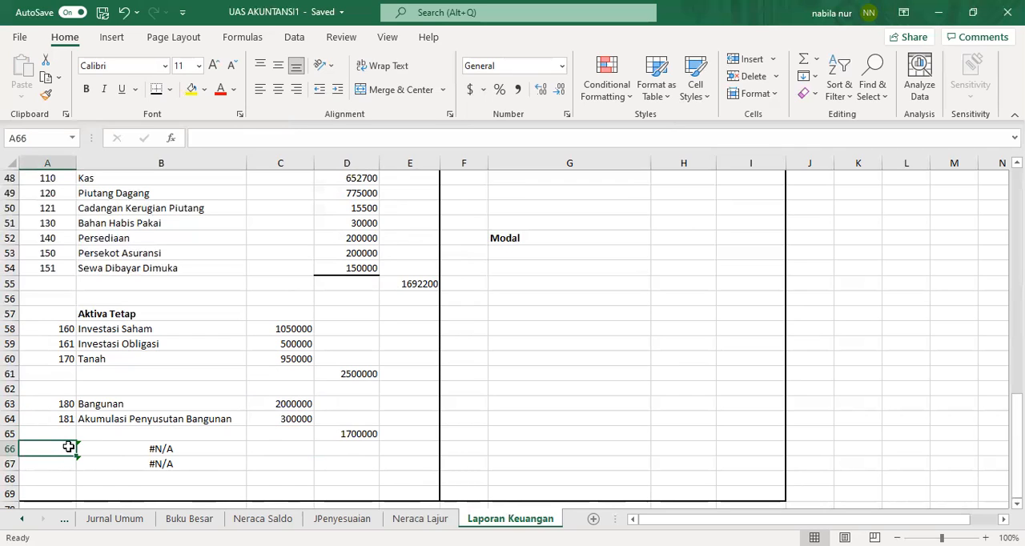
{"action": "type", "text": "190"}
{"action": "key", "text": "Return"}
{"action": "type", "text": "191"}
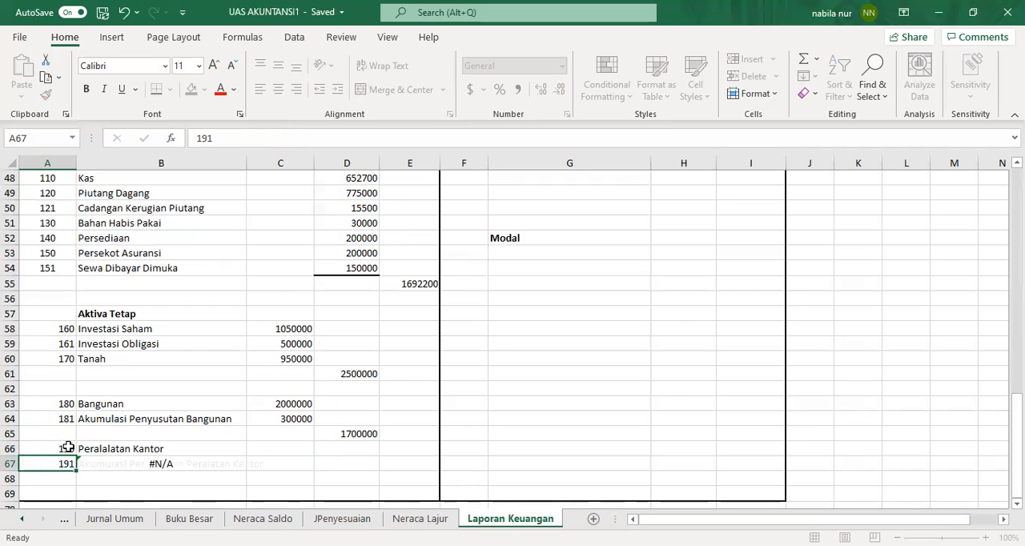
{"action": "key", "text": "Return"}
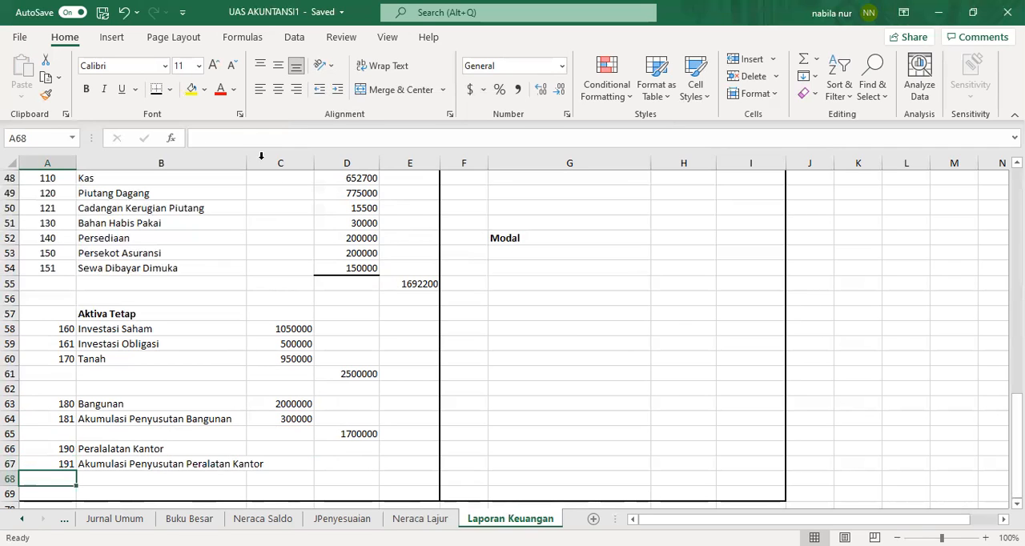
{"action": "left_click_drag", "start_coordinate": [249, 160], "coordinate": [267, 160]}
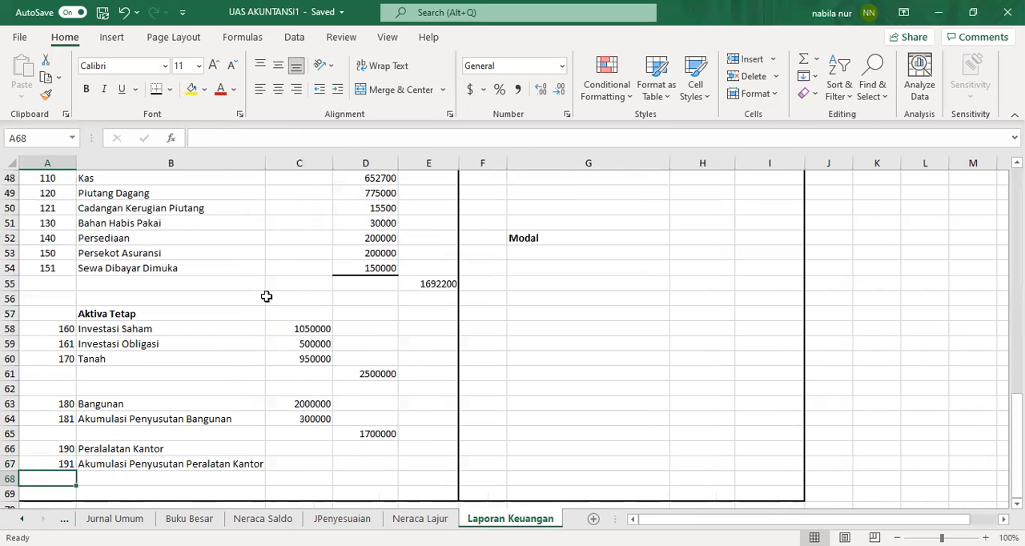
Step: Copy the Peralatan Kantor debit cell K20 from Neraca Lajur and paste it as a link into C66
{"action": "left_click", "coordinate": [420, 518]}
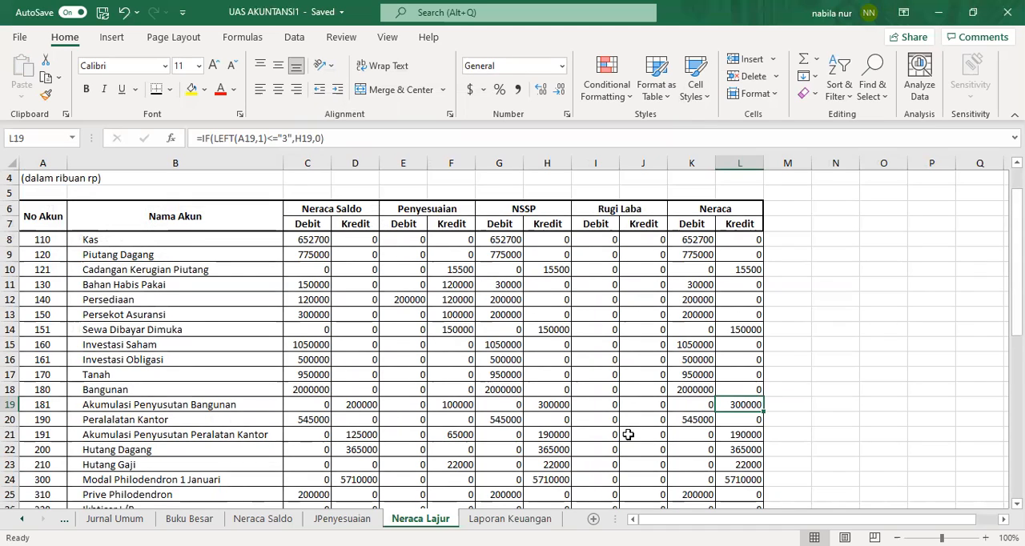
{"action": "left_click", "coordinate": [698, 420]}
{"action": "right_click", "coordinate": [699, 420]}
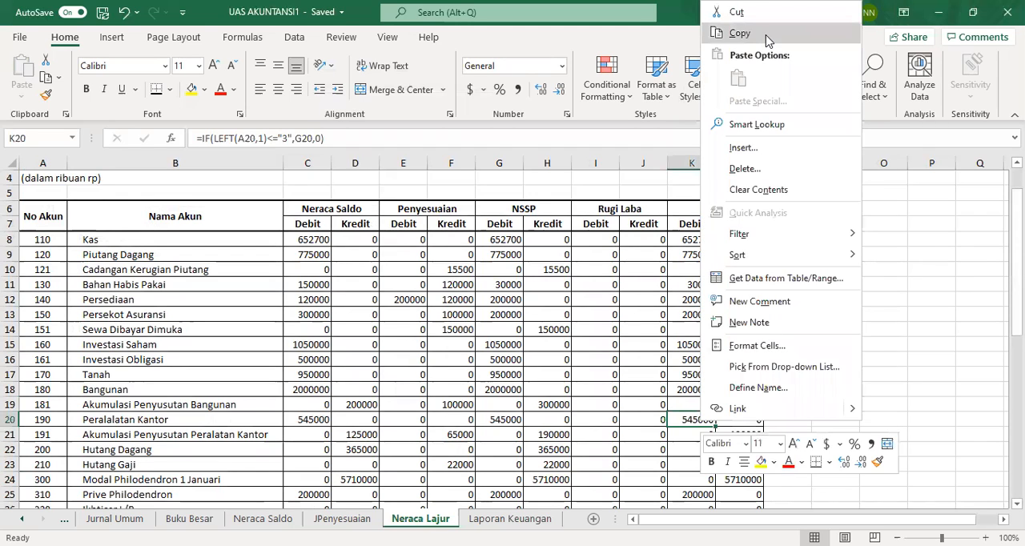
{"action": "left_click", "coordinate": [741, 33]}
{"action": "left_click", "coordinate": [511, 519]}
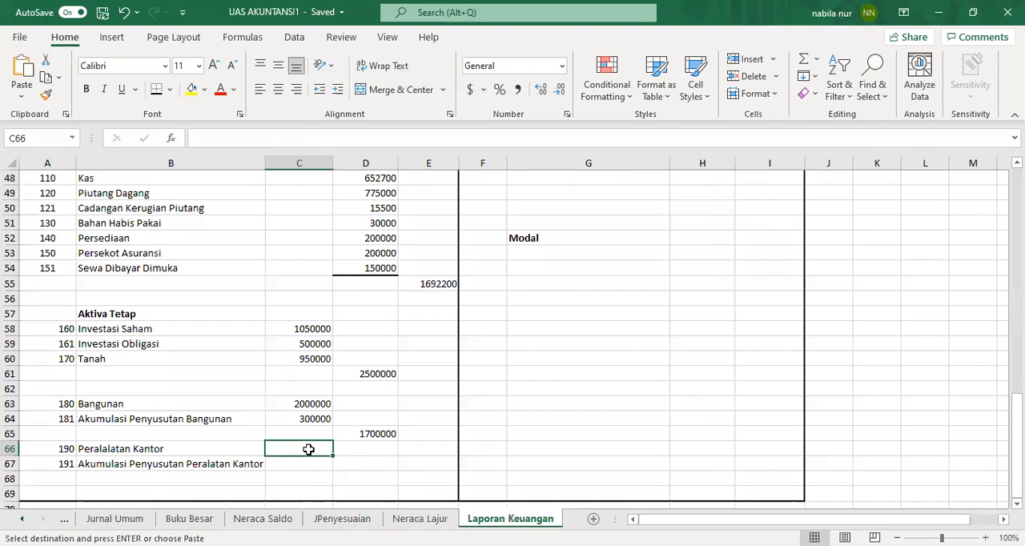
{"action": "right_click", "coordinate": [308, 449]}
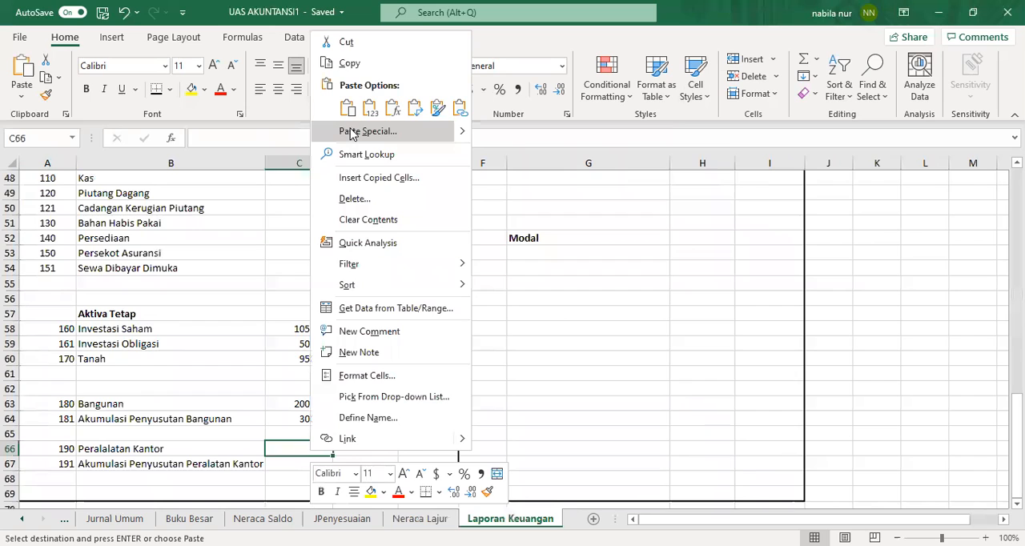
{"action": "left_click", "coordinate": [351, 131]}
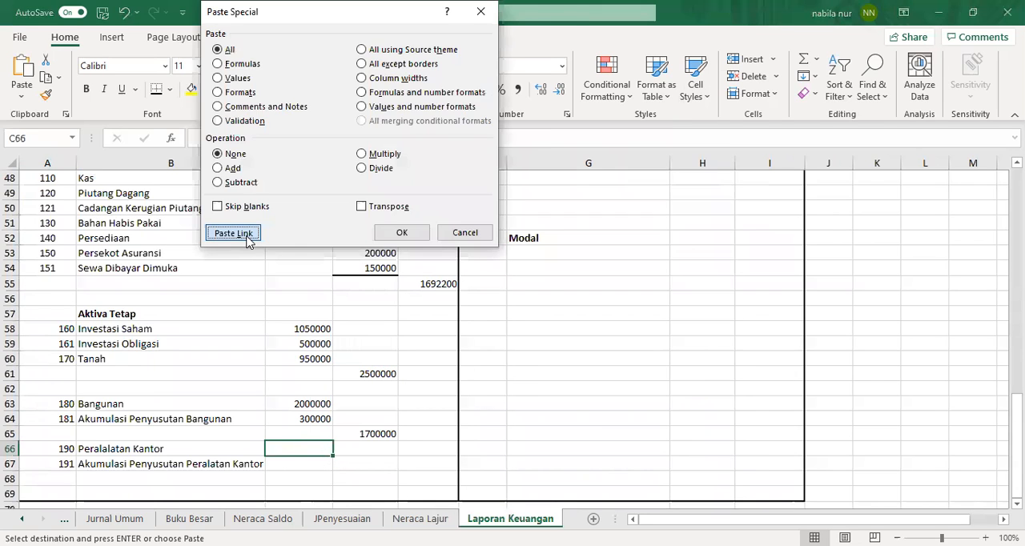
{"action": "left_click", "coordinate": [248, 241]}
Step: Add a bottom border under the accumulated building depreciation cell C64
{"action": "left_click", "coordinate": [305, 466]}
{"action": "left_click", "coordinate": [298, 418]}
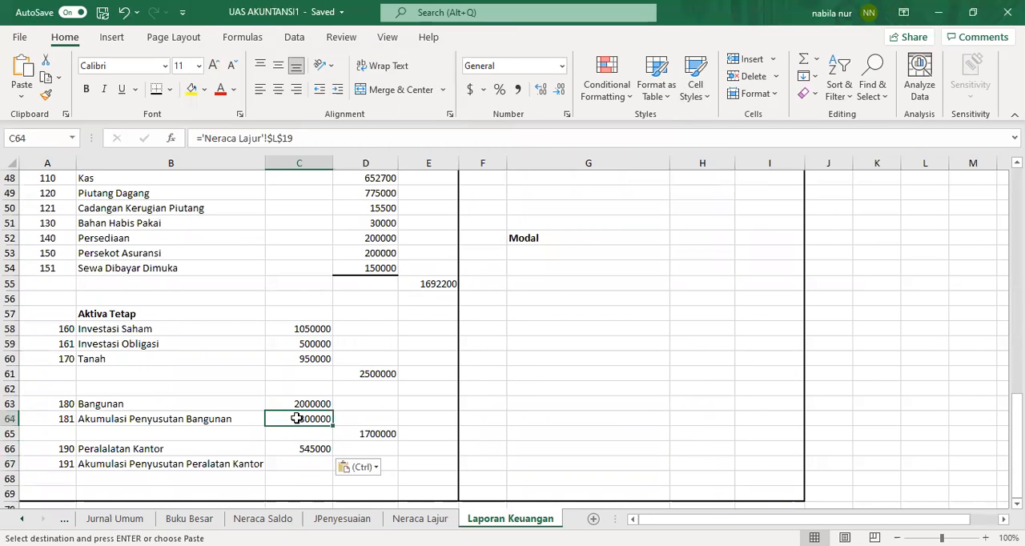
{"action": "left_click", "coordinate": [159, 89]}
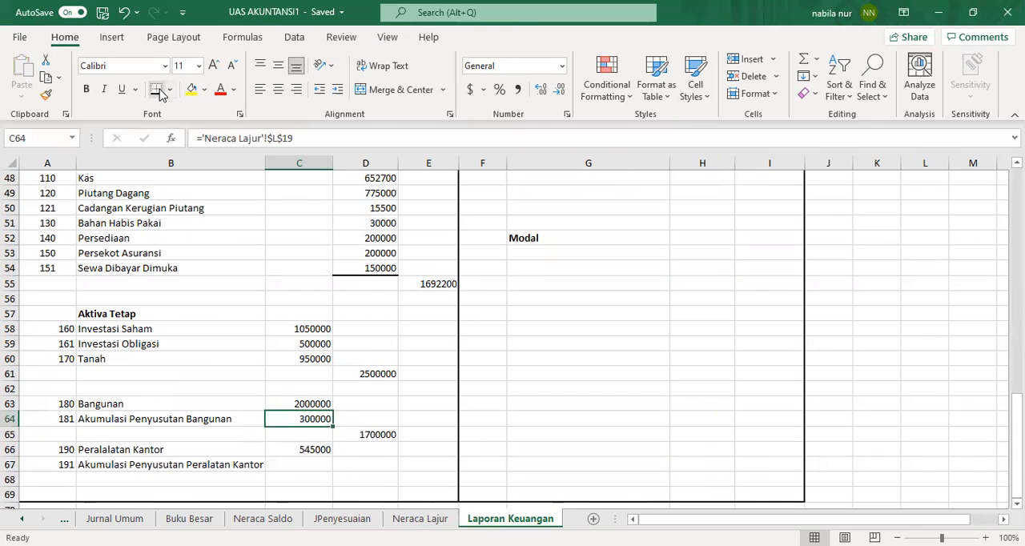
Step: Copy the Akumulasi Penyusutan Peralatan Kantor credit cell L21 from Neraca Lajur, paste it as a link into C67, and border it
{"action": "left_click", "coordinate": [313, 464]}
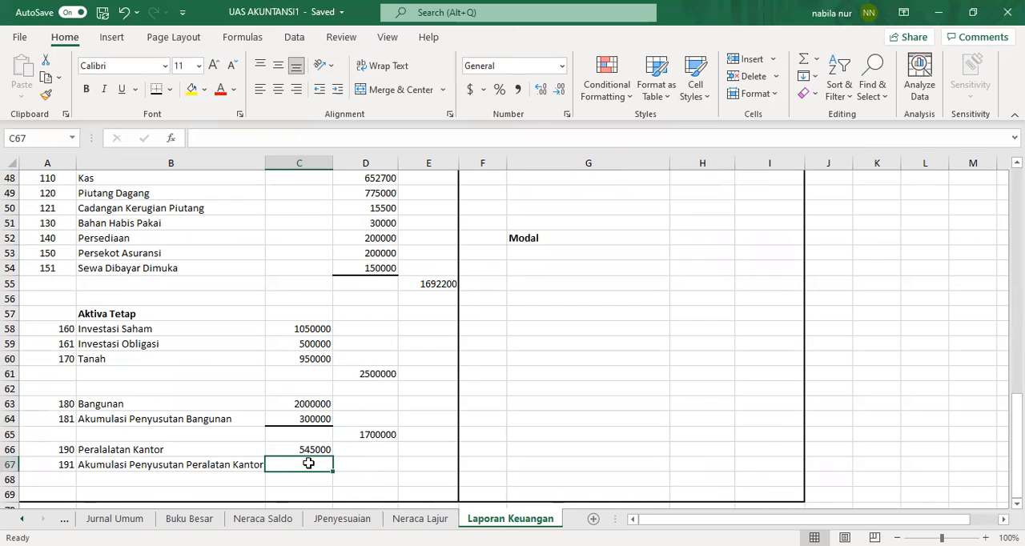
{"action": "left_click", "coordinate": [420, 519]}
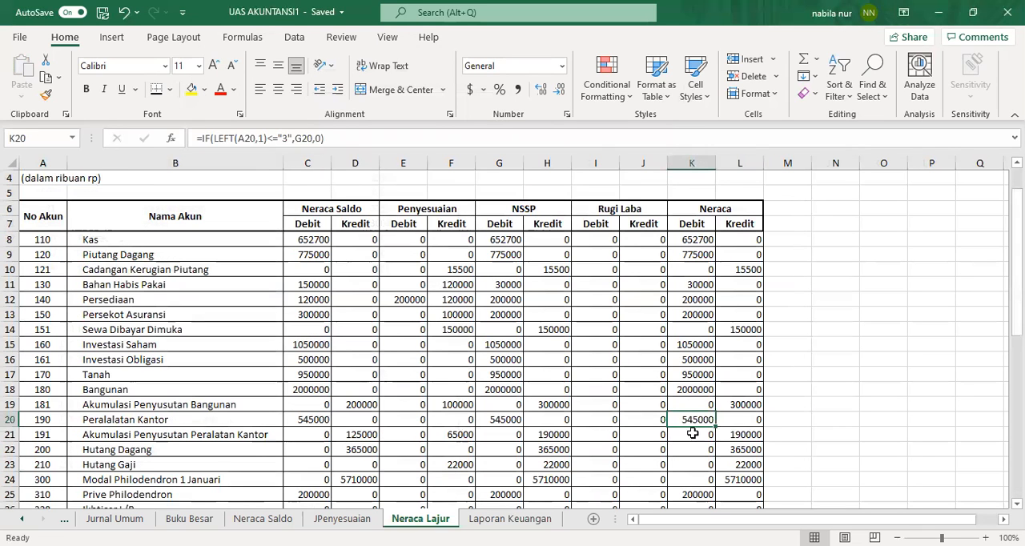
{"action": "left_click", "coordinate": [731, 437]}
{"action": "right_click", "coordinate": [731, 437]}
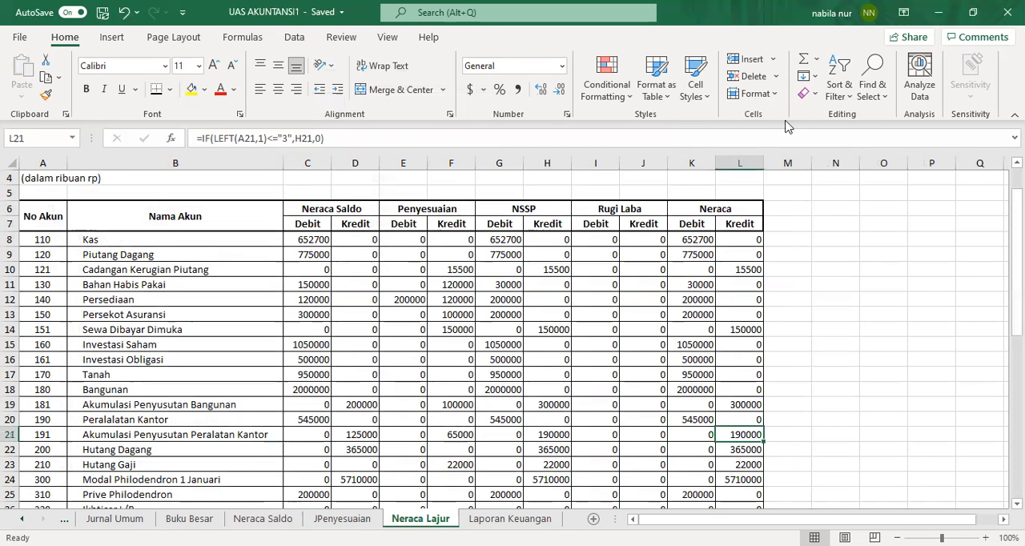
{"action": "left_click", "coordinate": [771, 51]}
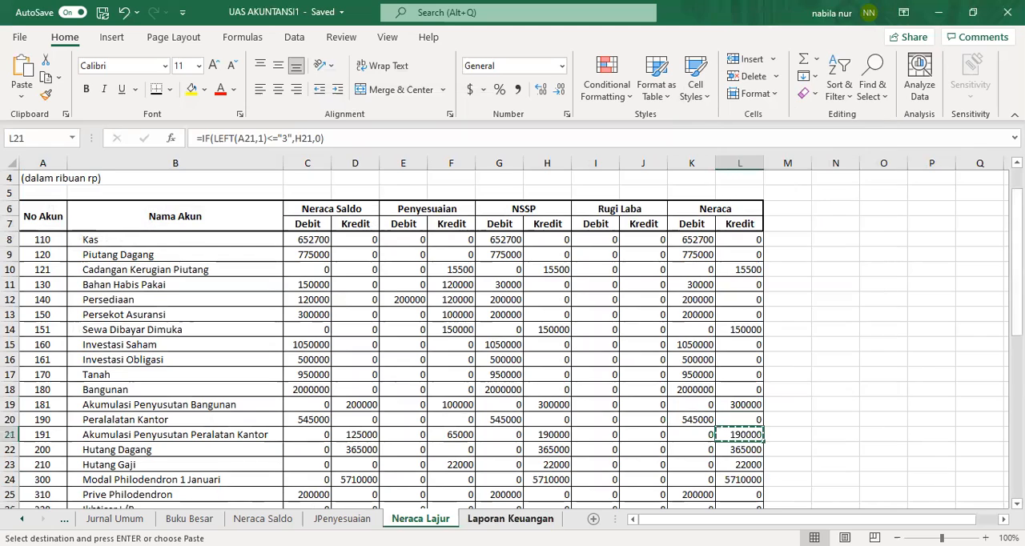
{"action": "left_click", "coordinate": [510, 519]}
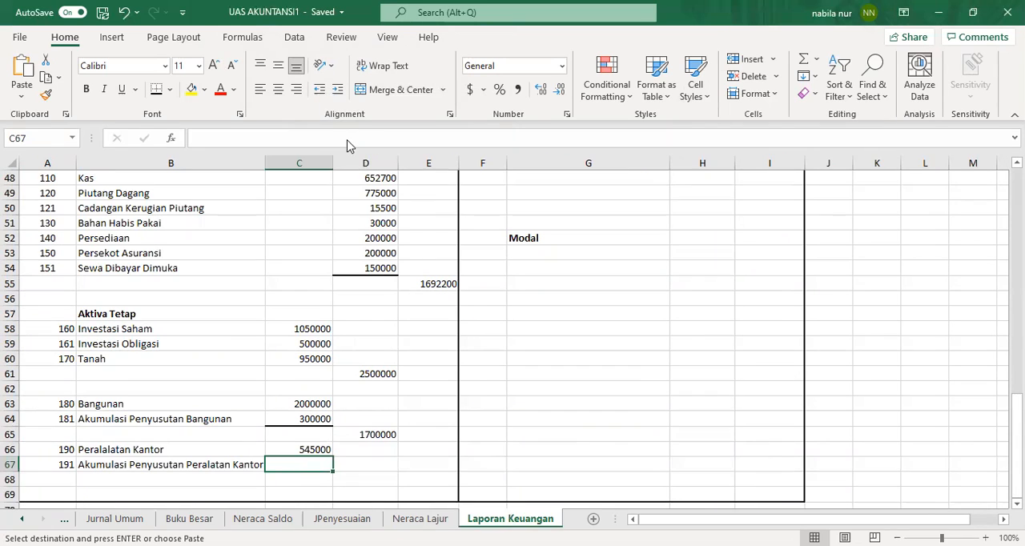
{"action": "key", "text": "ctrl+alt+v"}
{"action": "left_click", "coordinate": [232, 238]}
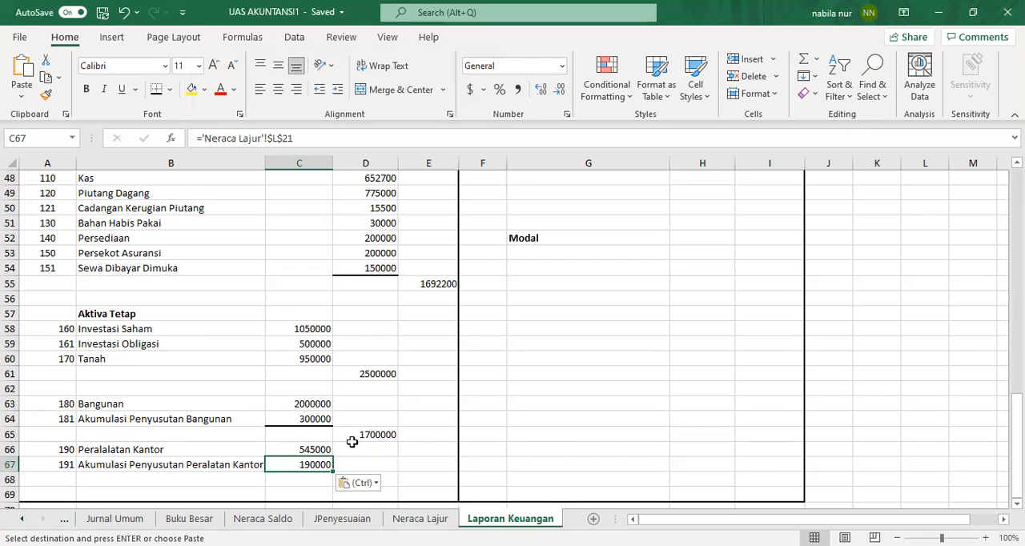
{"action": "left_click", "coordinate": [394, 479]}
{"action": "left_click", "coordinate": [158, 94]}
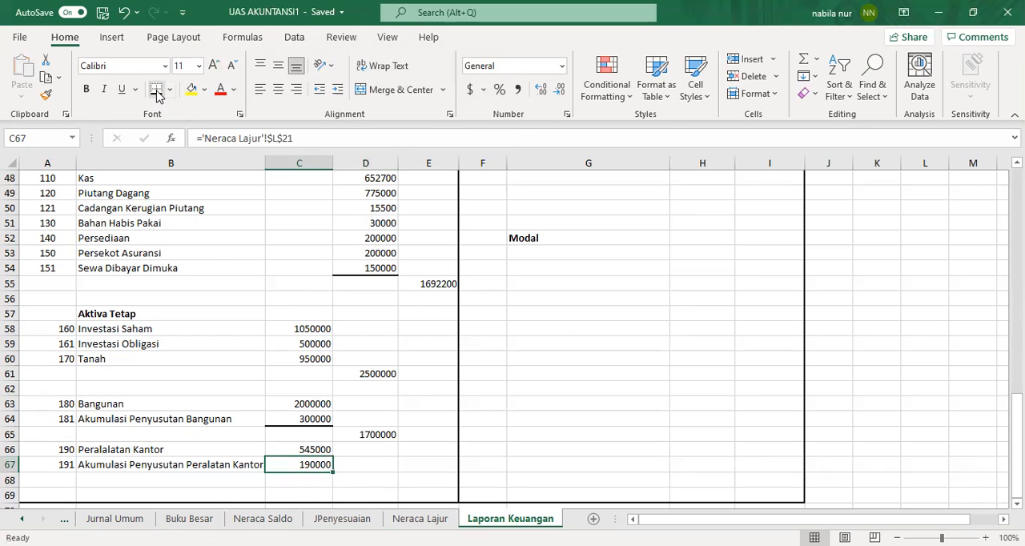
Step: Enter =C66-C67 in D68 for the net office equipment value
{"action": "left_click", "coordinate": [383, 483]}
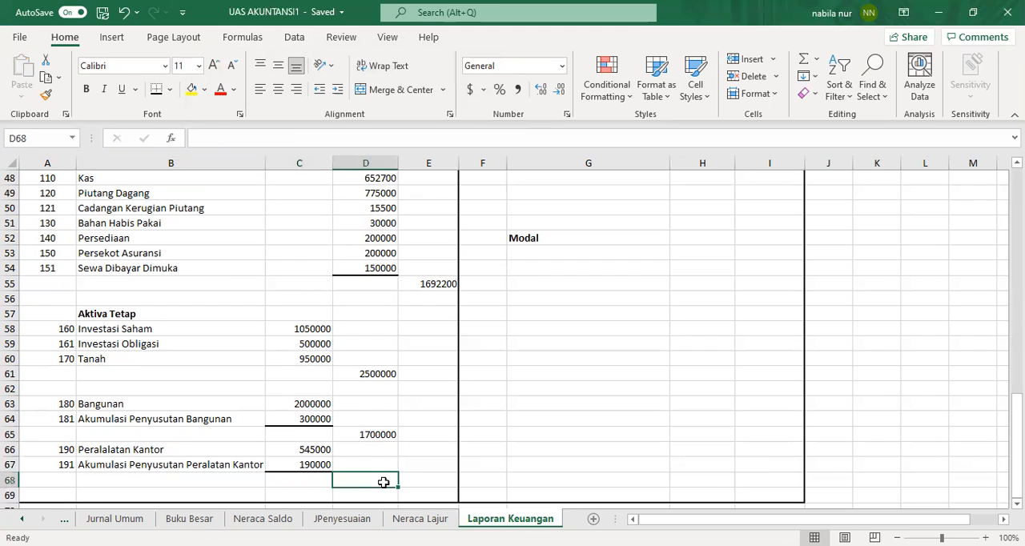
{"action": "type", "text": "="}
{"action": "left_click", "coordinate": [324, 450]}
{"action": "type", "text": "-"}
{"action": "left_click", "coordinate": [325, 465]}
{"action": "key", "text": "Return"}
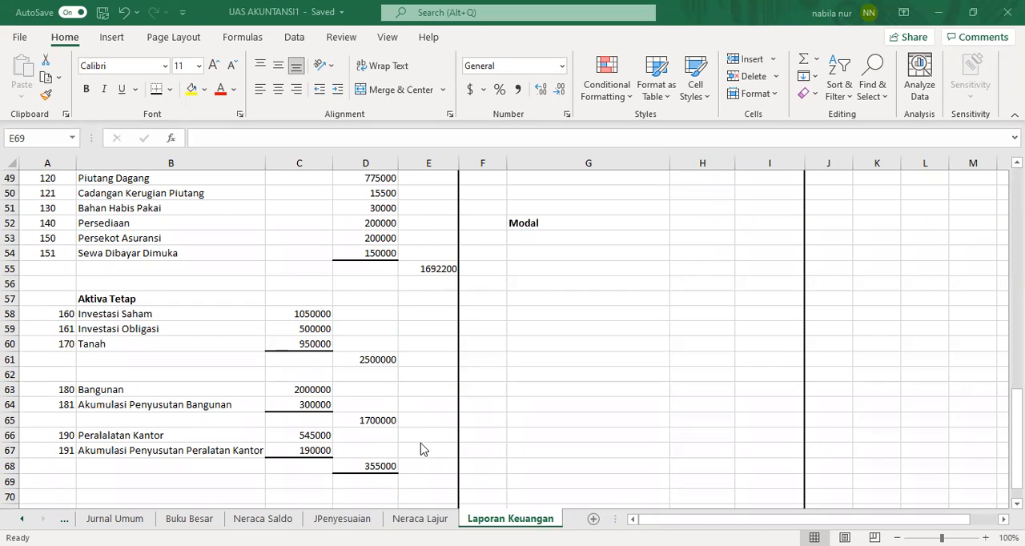
Step: Enter =D61+D65+D68 in E69 to total the fixed assets
{"action": "left_click", "coordinate": [425, 487]}
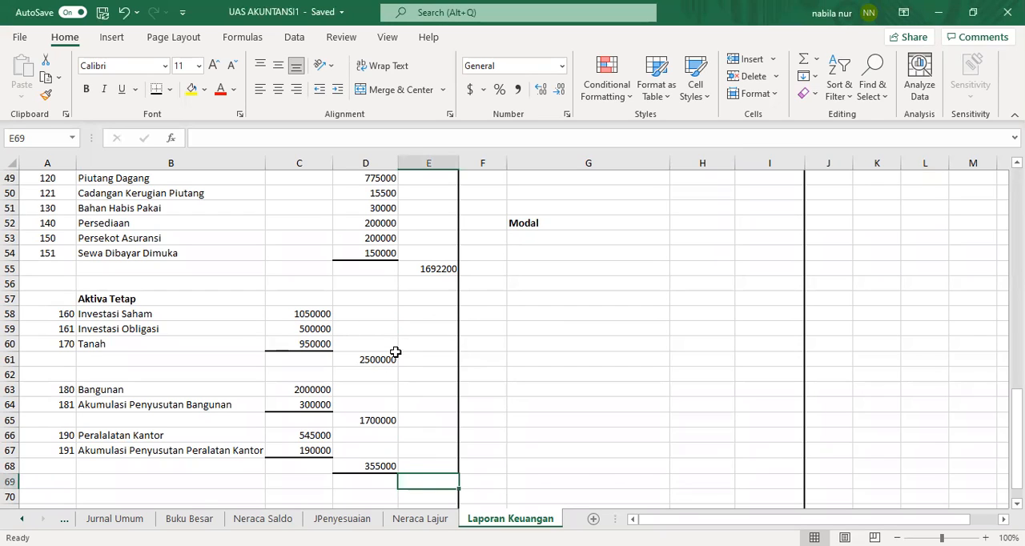
{"action": "double_click", "coordinate": [404, 480]}
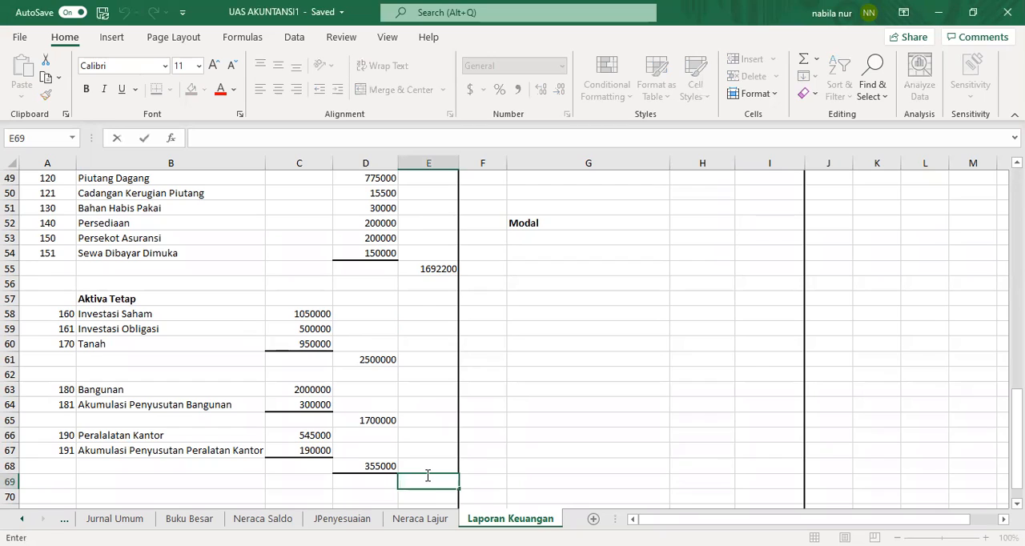
{"action": "type", "text": "="}
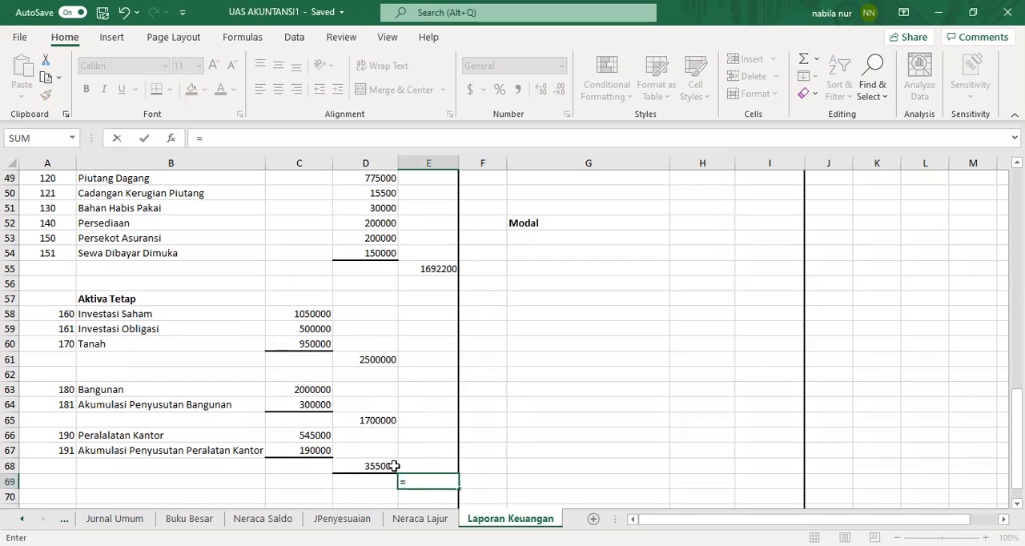
{"action": "left_click", "coordinate": [382, 362]}
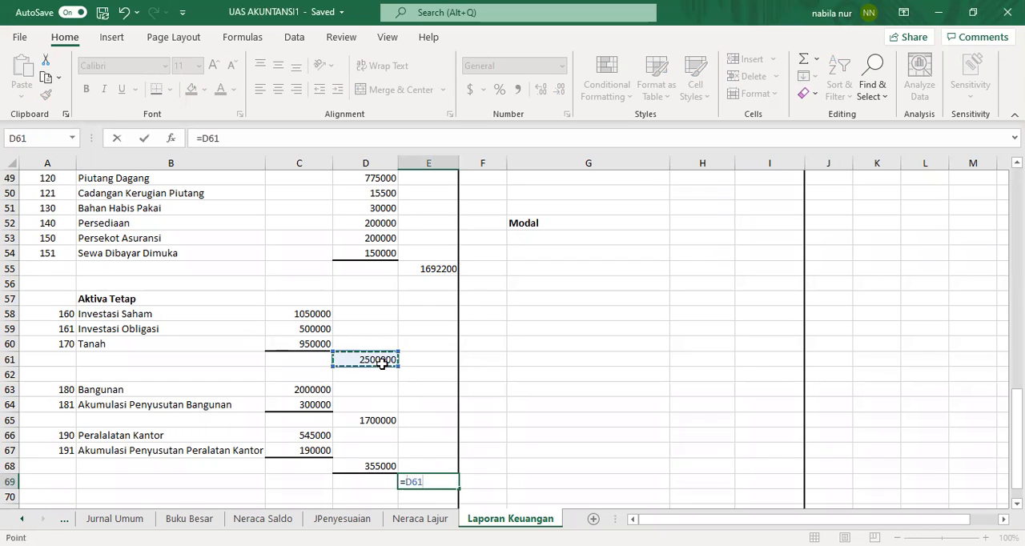
{"action": "type", "text": "+"}
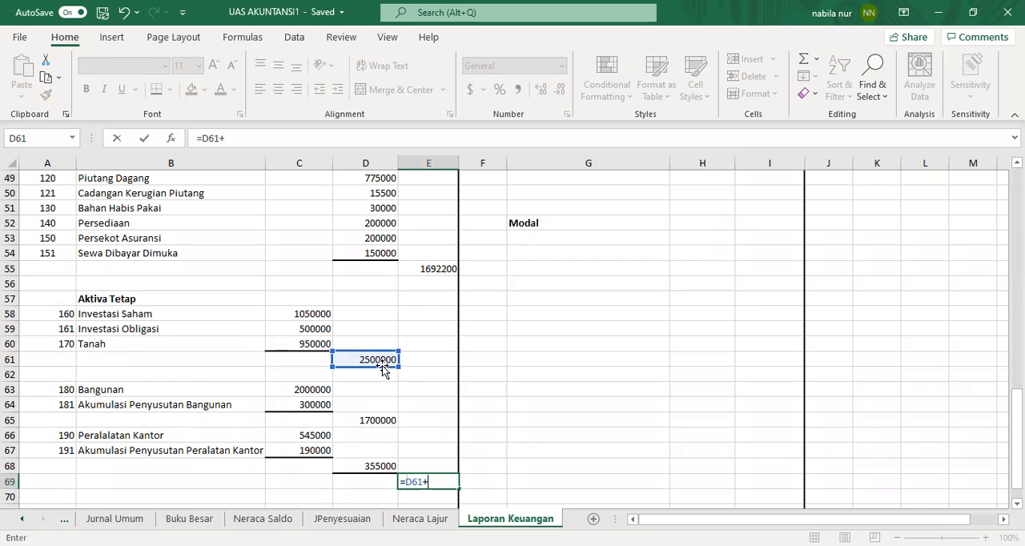
{"action": "left_click", "coordinate": [377, 421]}
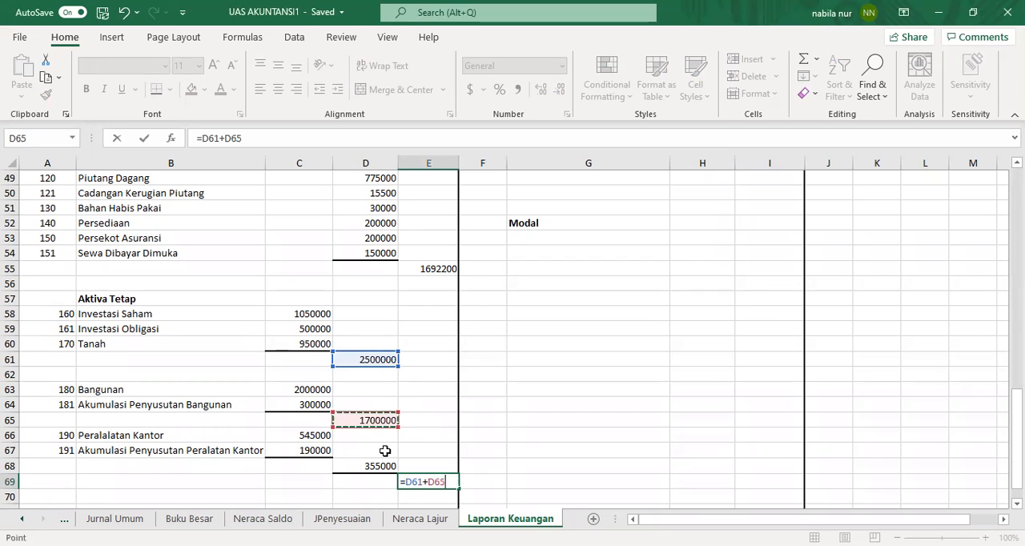
{"action": "type", "text": "+"}
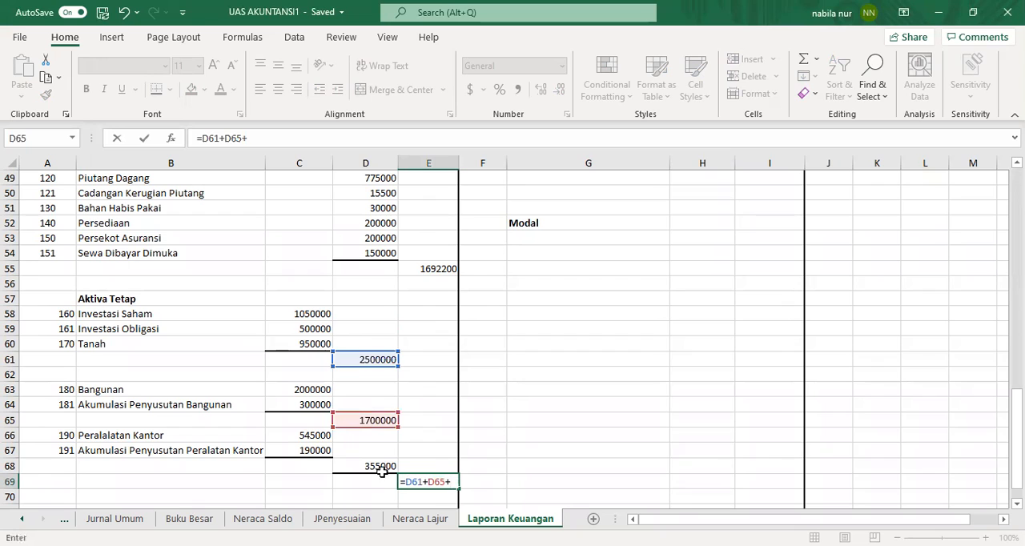
{"action": "left_click", "coordinate": [384, 463]}
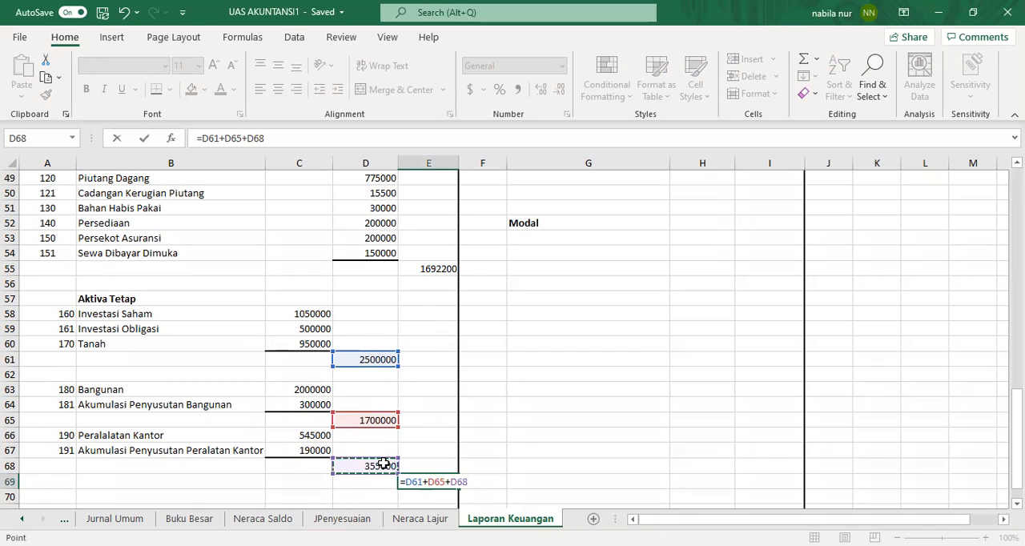
{"action": "key", "text": "Return"}
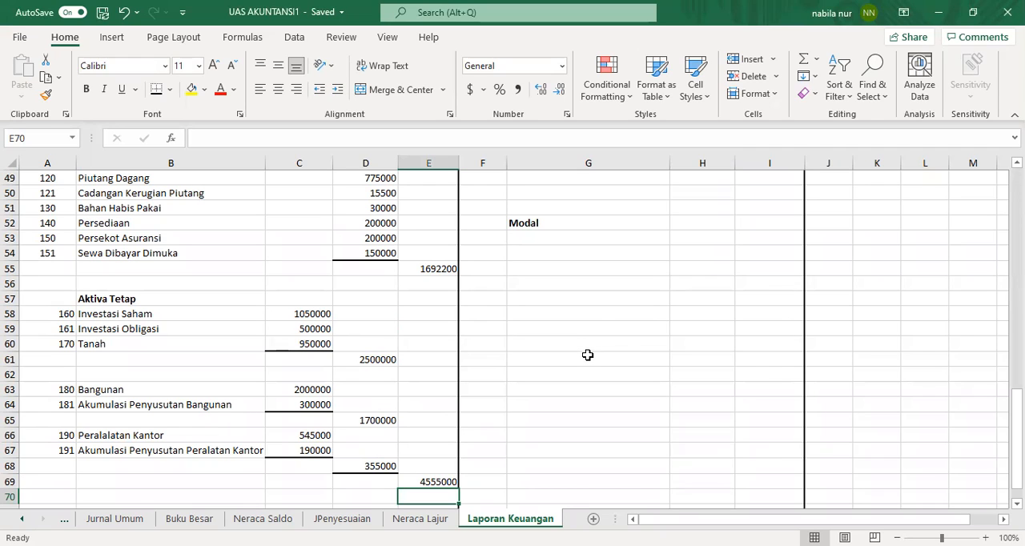
{"action": "left_click", "coordinate": [379, 494]}
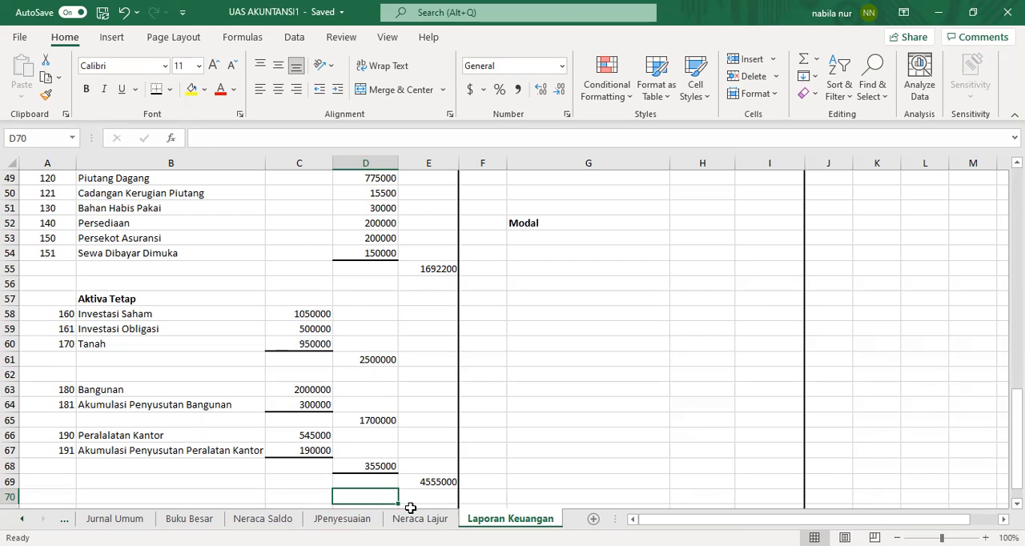
Step: Enter the label Total Aktiva in D70 and make it bold
{"action": "double_click", "coordinate": [364, 495]}
{"action": "type", "text": "T"}
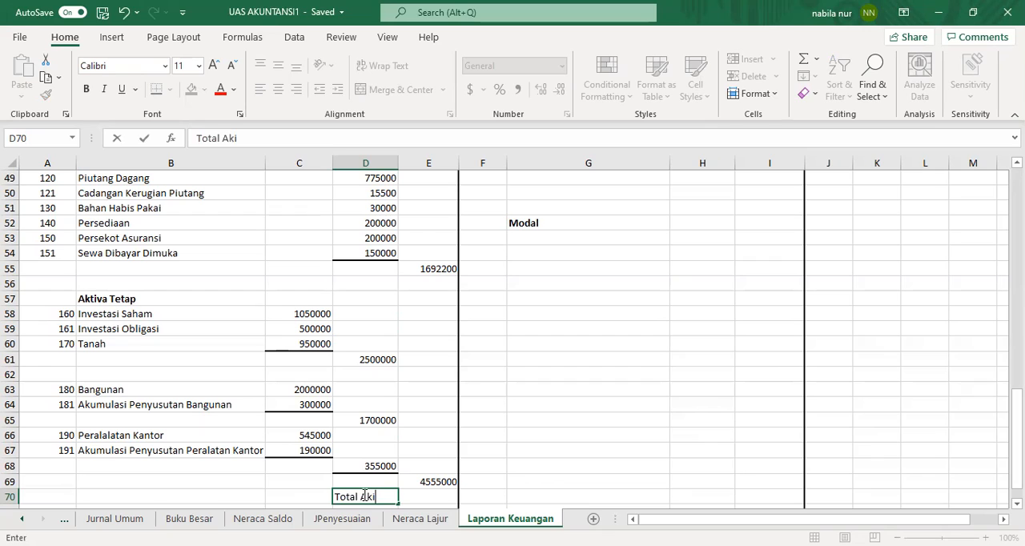
{"action": "type", "text": "otal Aktiva"}
{"action": "left_click", "coordinate": [85, 89]}
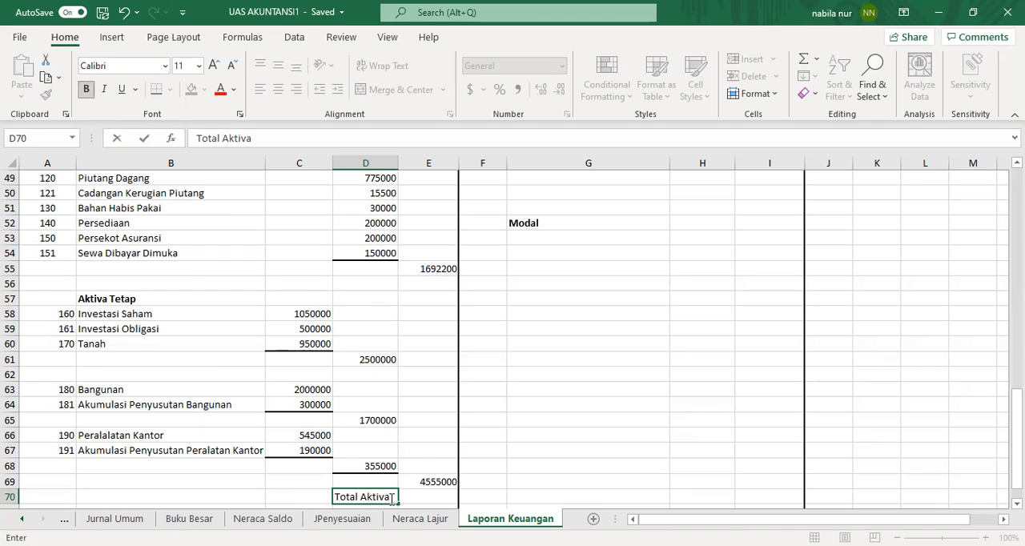
{"action": "left_click_drag", "start_coordinate": [390, 498], "coordinate": [330, 497]}
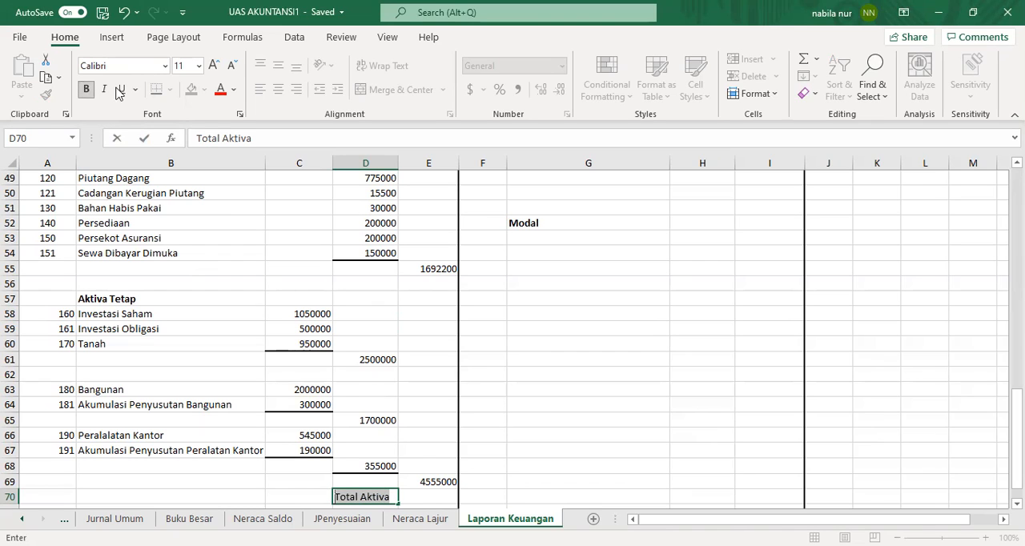
{"action": "left_click", "coordinate": [87, 90]}
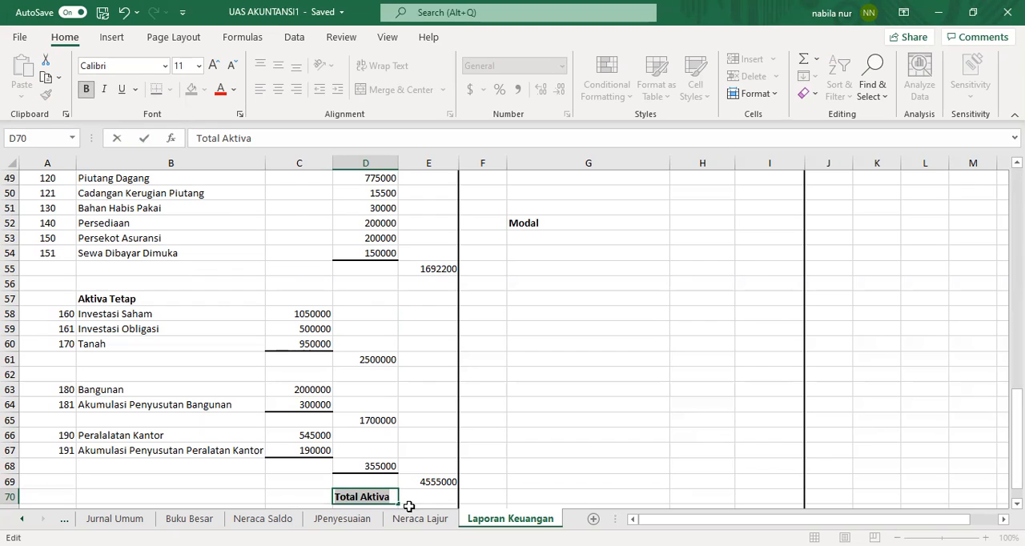
{"action": "left_click", "coordinate": [393, 498]}
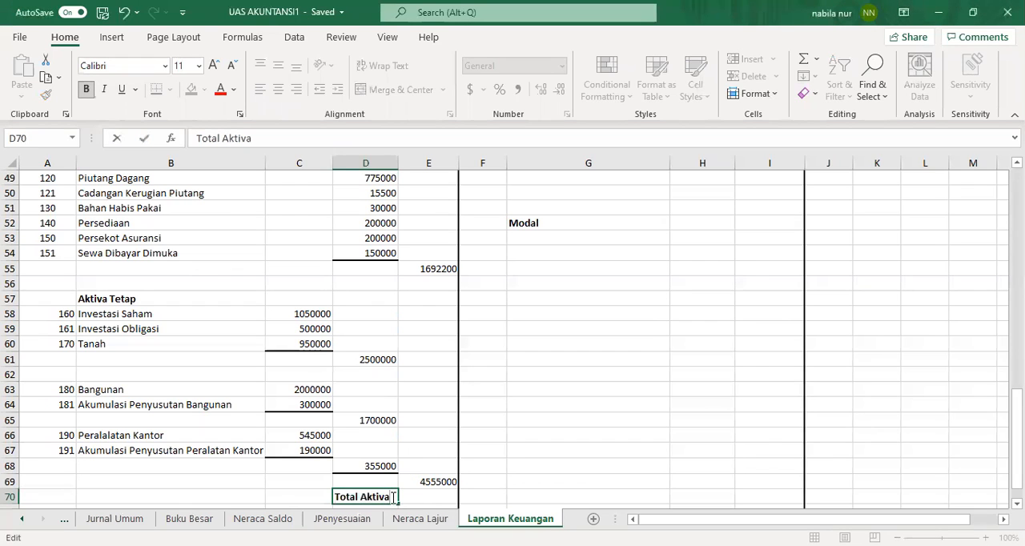
Step: Enter =E55+E69 in E70 to total all assets
{"action": "left_click", "coordinate": [425, 483]}
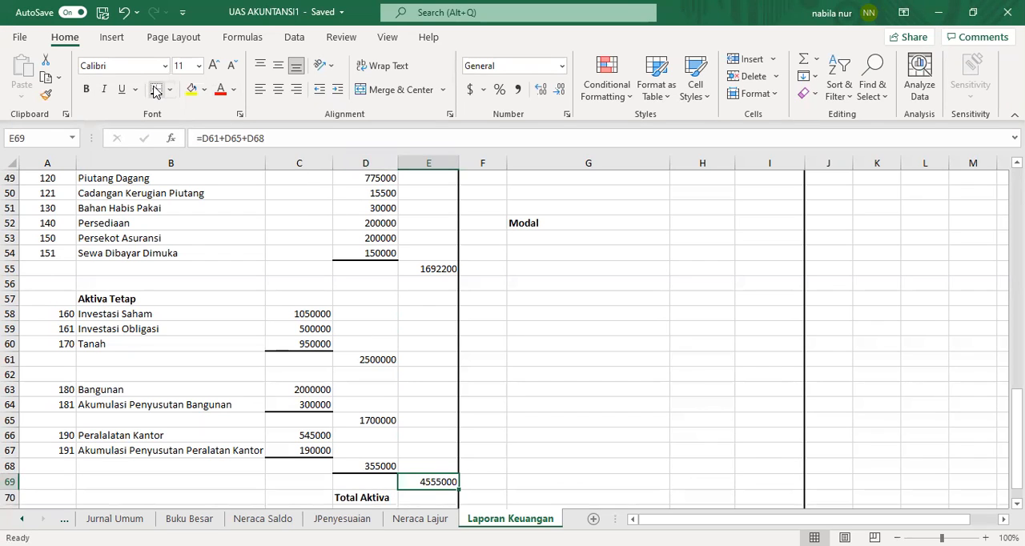
{"action": "left_click", "coordinate": [425, 496]}
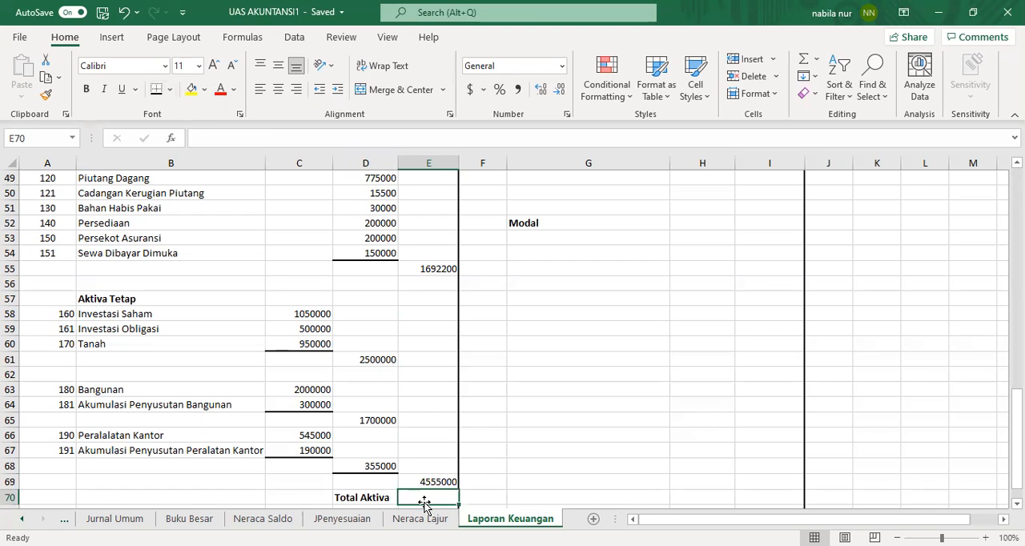
{"action": "type", "text": "="}
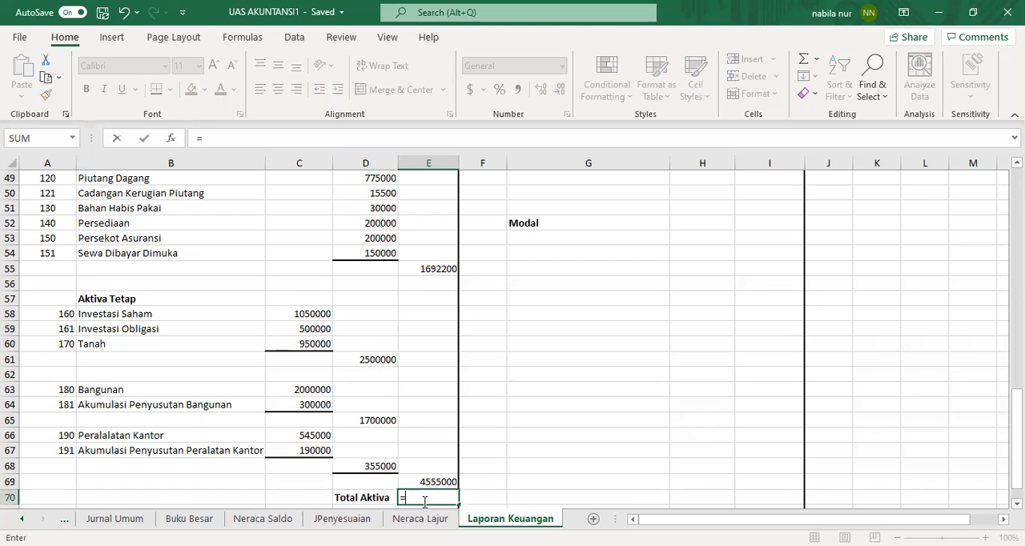
{"action": "left_click", "coordinate": [413, 269]}
{"action": "type", "text": "+"}
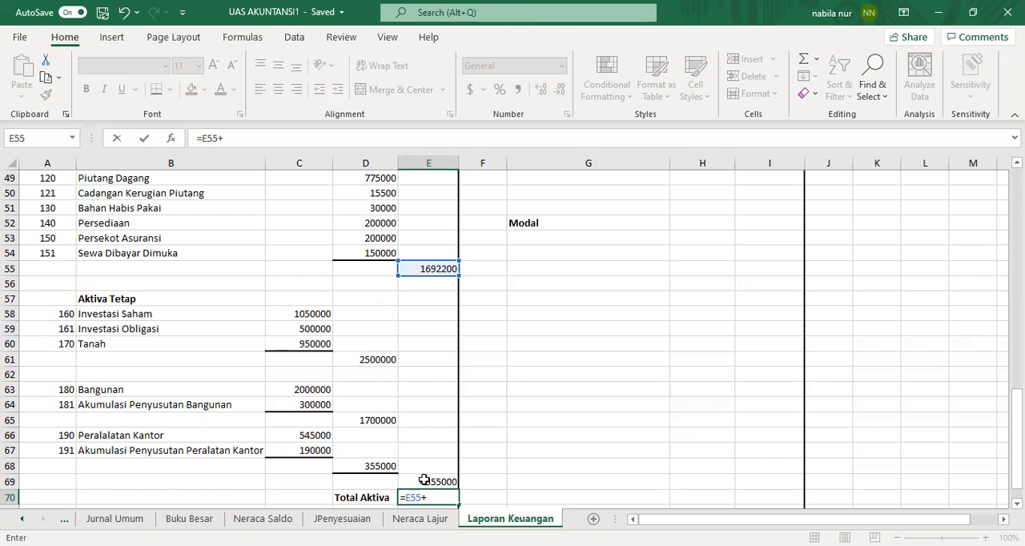
{"action": "left_click", "coordinate": [423, 479]}
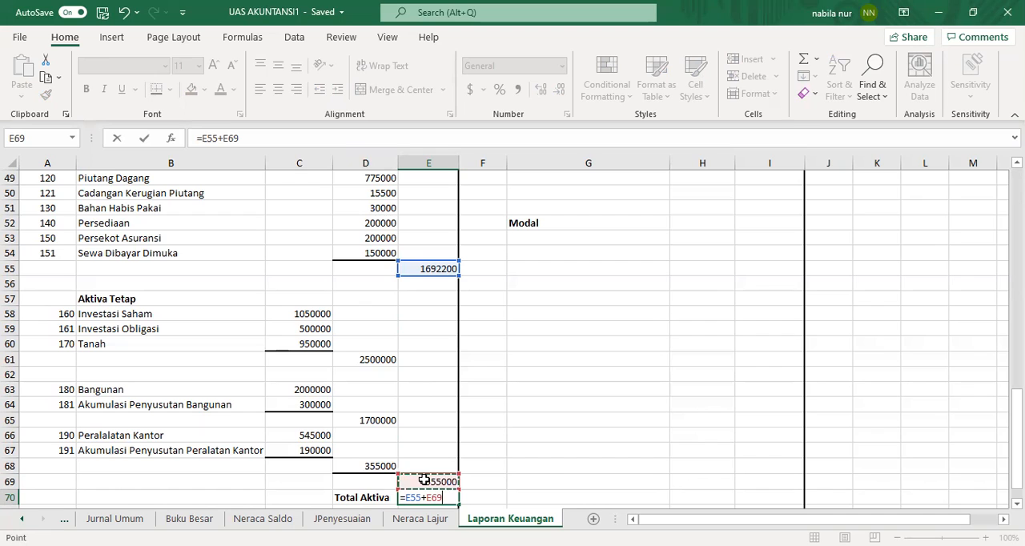
{"action": "key", "text": "Return"}
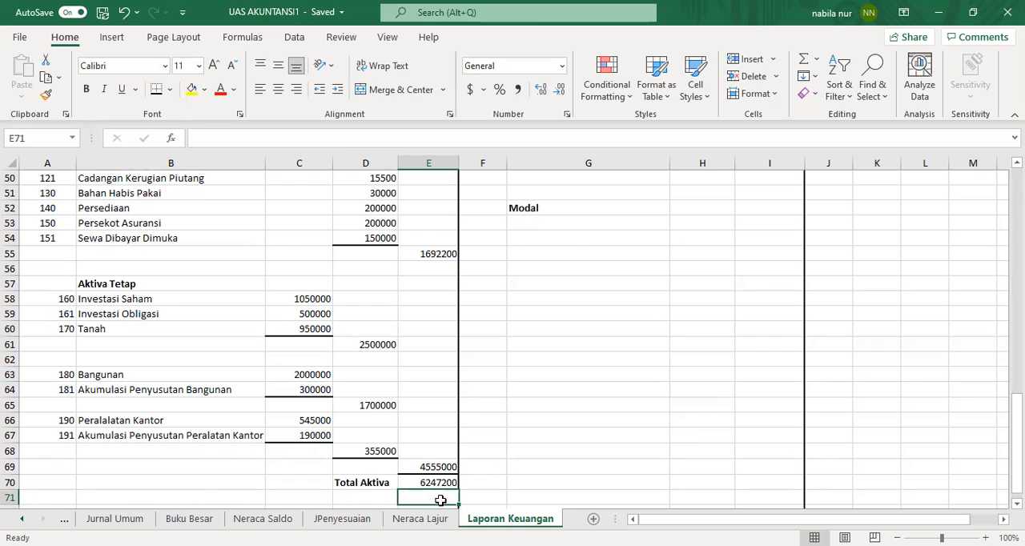
Step: Enter =VLOOKUP(F48,Account,2,0) in G48 under Hutang Jangka Pendek and fill it down to G49
{"action": "left_click", "coordinate": [524, 471]}
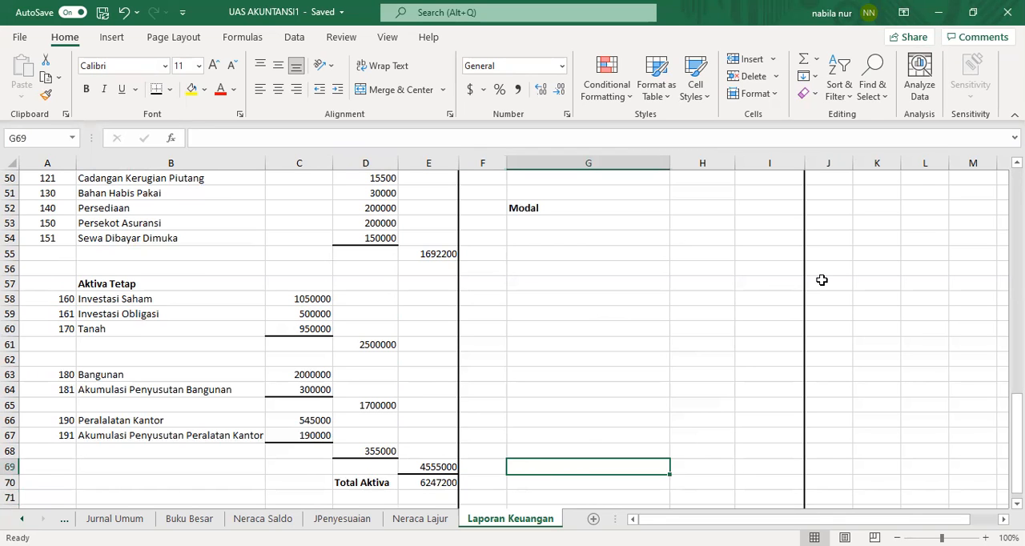
{"action": "left_click_drag", "start_coordinate": [1016, 446], "coordinate": [1016, 399]}
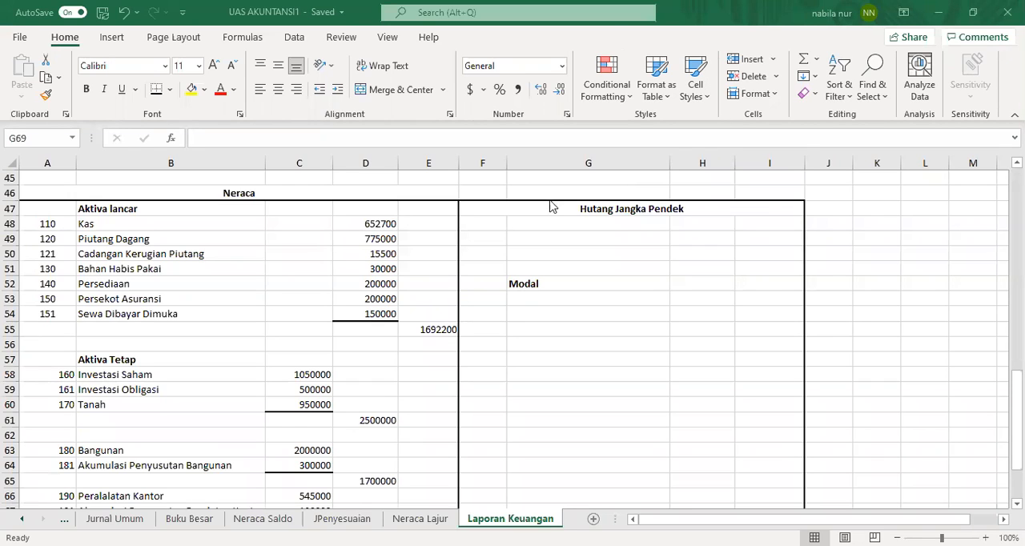
{"action": "left_click", "coordinate": [523, 223]}
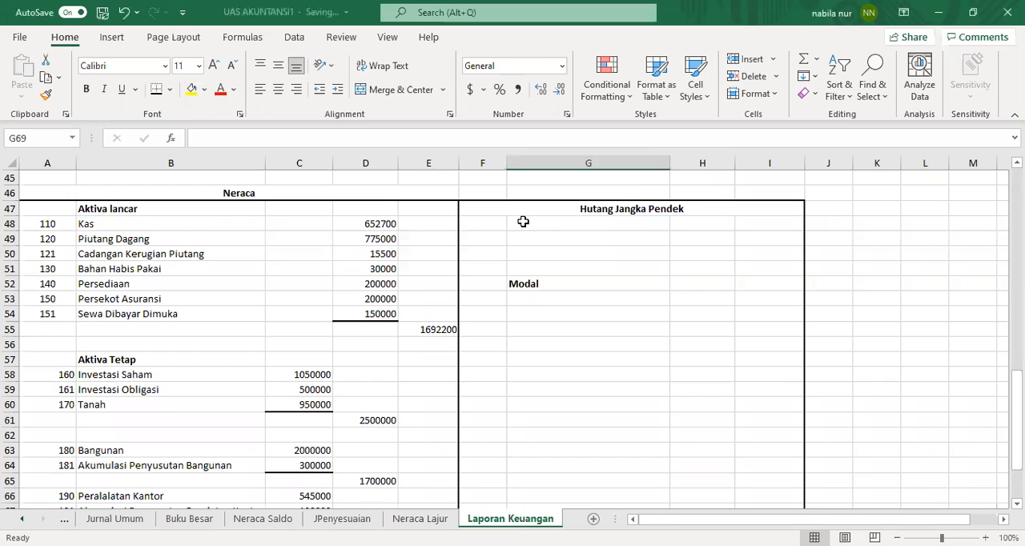
{"action": "left_click", "coordinate": [523, 222]}
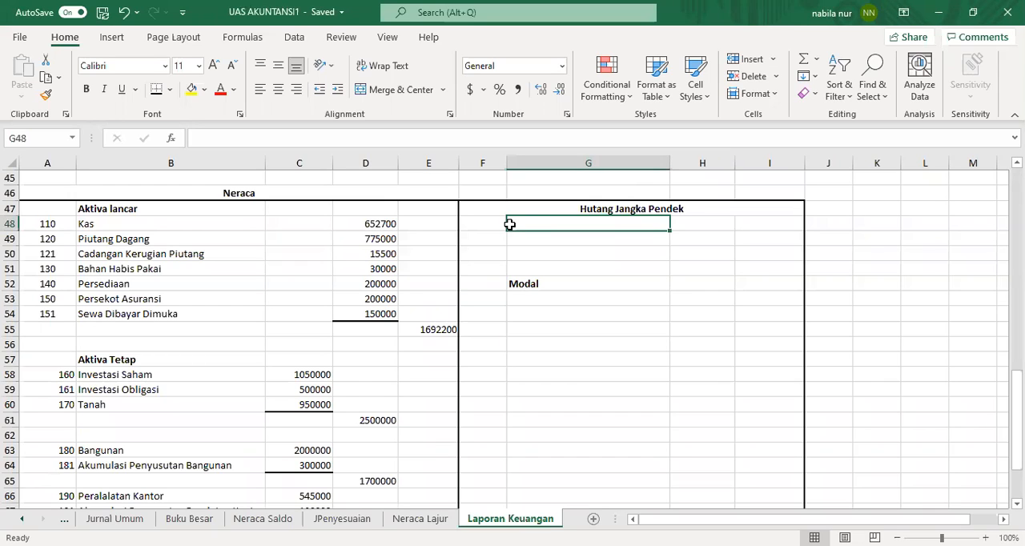
{"action": "type", "text": "="}
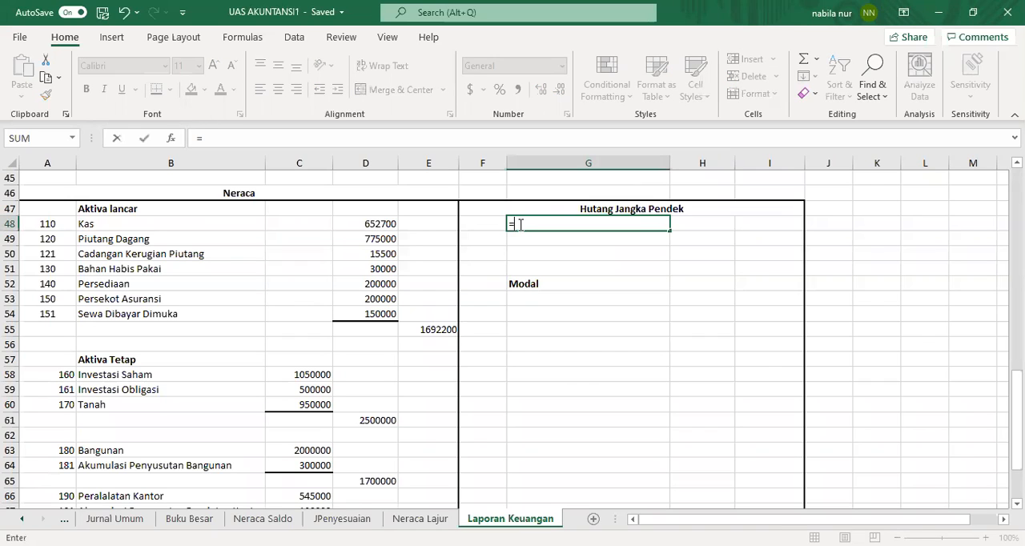
{"action": "type", "text": "v"}
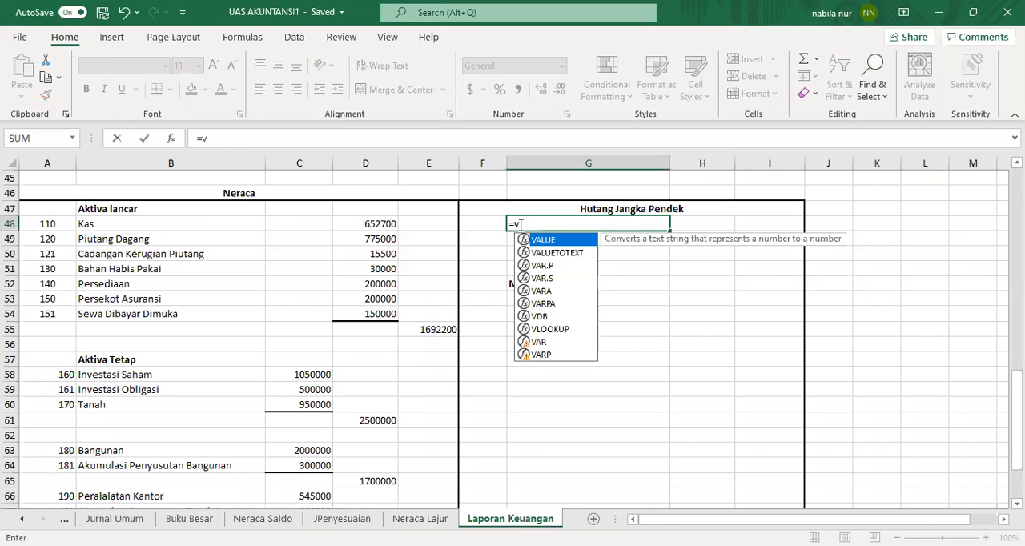
{"action": "type", "text": "lookup("}
{"action": "left_click", "coordinate": [482, 225]}
{"action": "type", "text": ","}
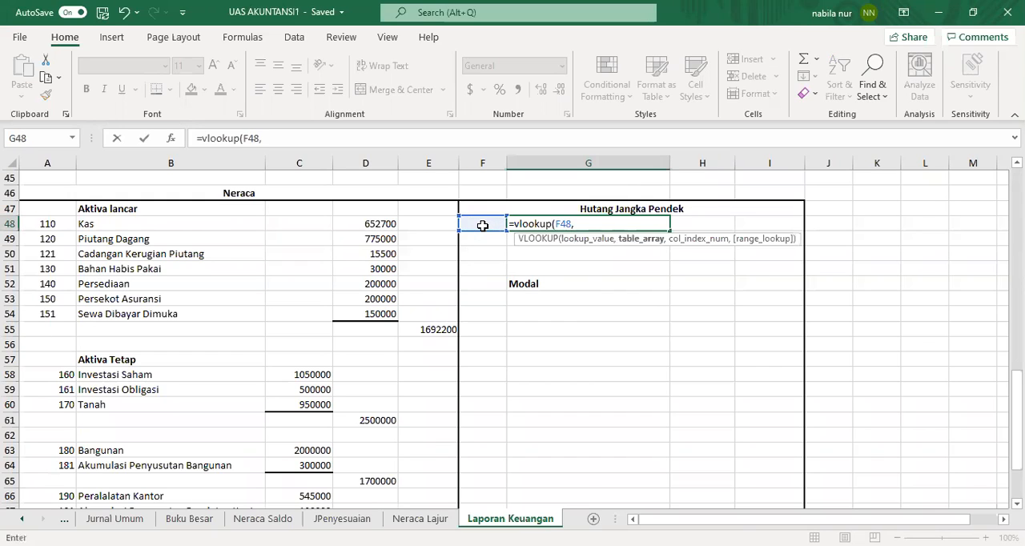
{"action": "type", "text": "acc"}
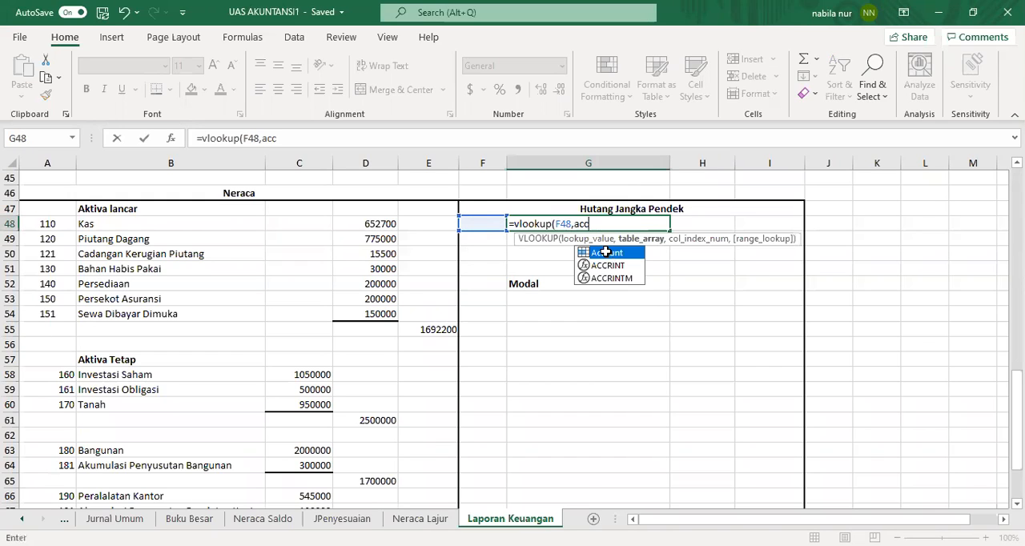
{"action": "double_click", "coordinate": [607, 252]}
{"action": "type", "text": ",2"}
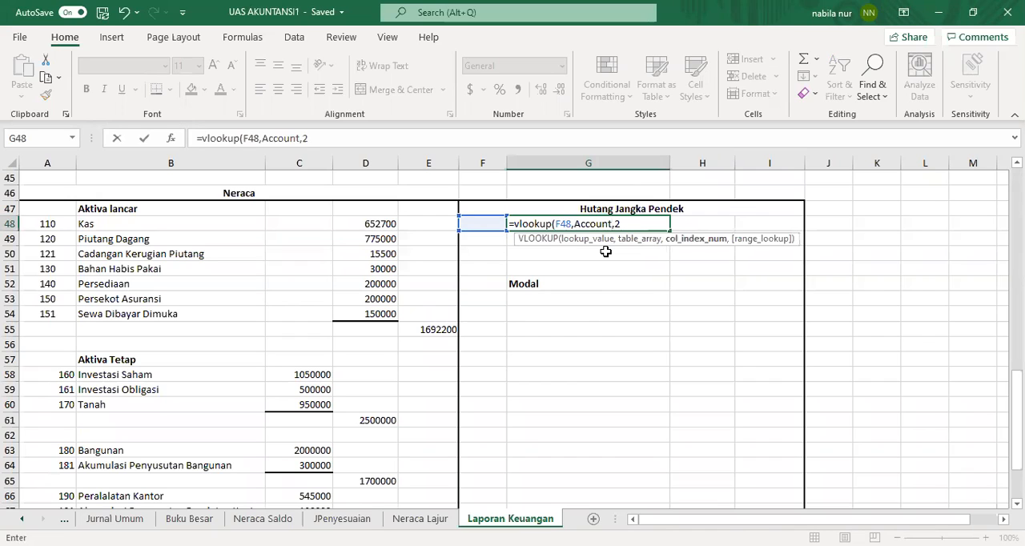
{"action": "type", "text": ",0"}
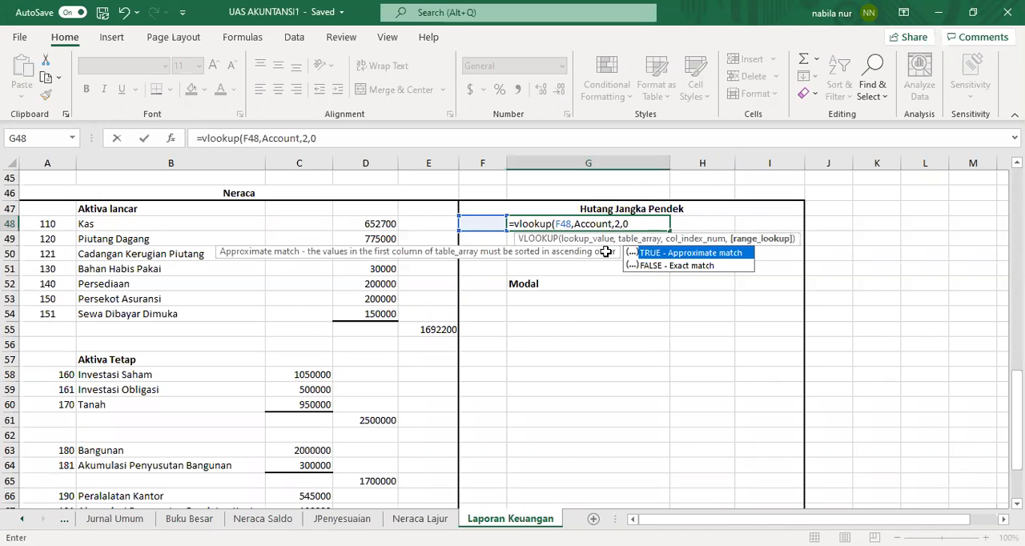
{"action": "key", "text": "Return"}
{"action": "left_click", "coordinate": [621, 225]}
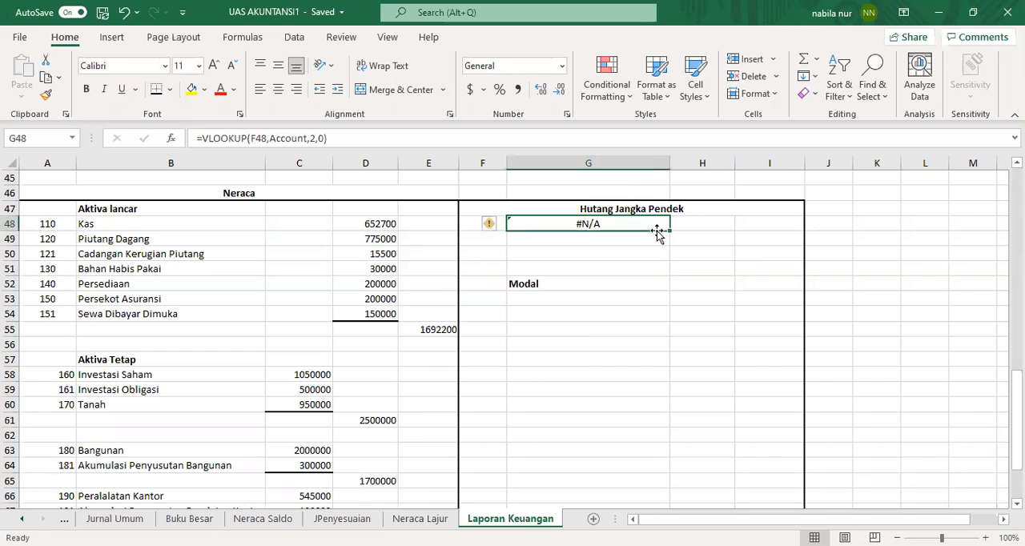
{"action": "left_click_drag", "start_coordinate": [667, 247], "coordinate": [665, 240]}
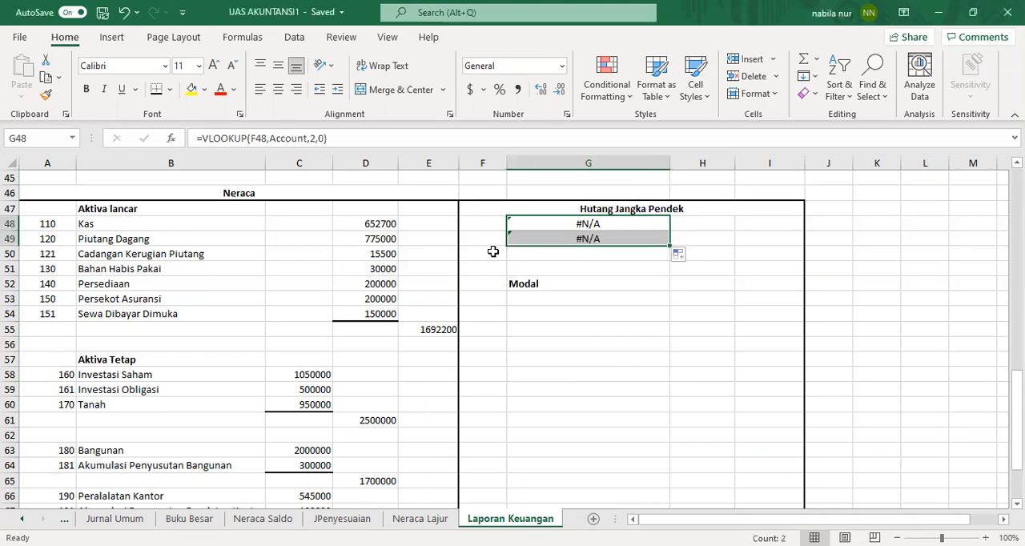
Step: Enter account numbers 200 and 210 in F48 and F49 to pull their account names
{"action": "left_click", "coordinate": [486, 223]}
{"action": "type", "text": "2"}
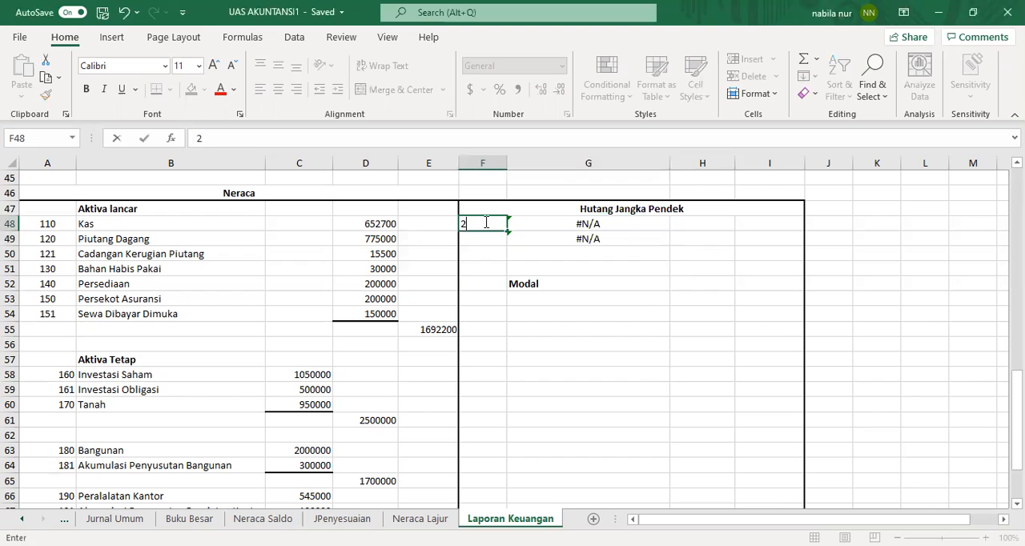
{"action": "type", "text": "00"}
{"action": "key", "text": "Return"}
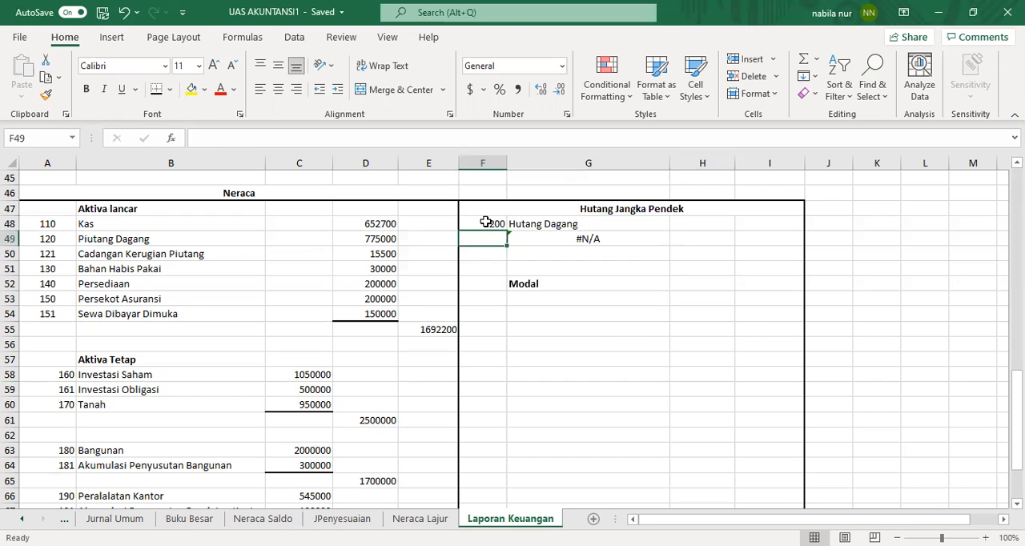
{"action": "type", "text": "210"}
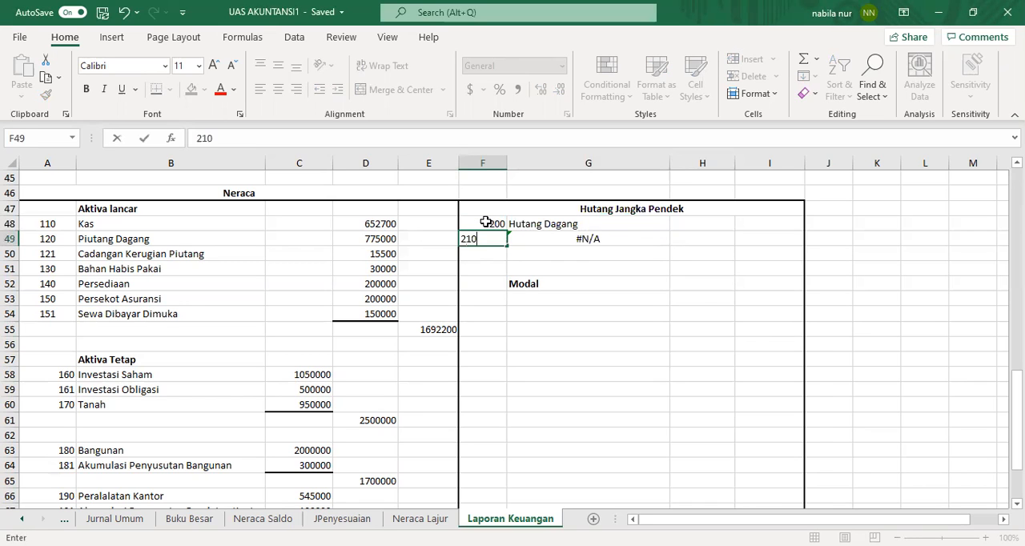
{"action": "key", "text": "Return"}
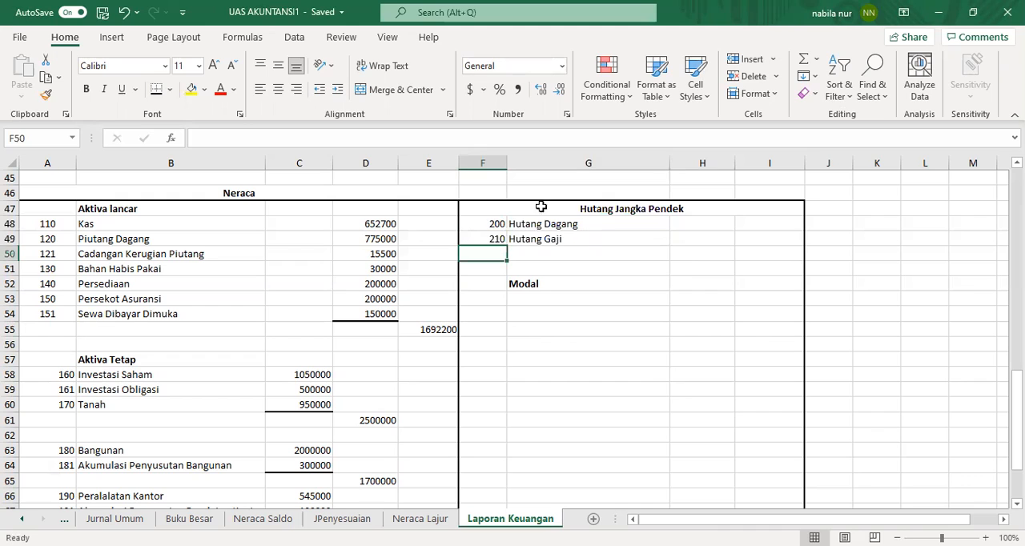
Step: Copy the Hutang Dagang and Hutang Gaji credit cells L22:L23 from Neraca Lajur and paste them as links into H48:H49
{"action": "left_click", "coordinate": [704, 224]}
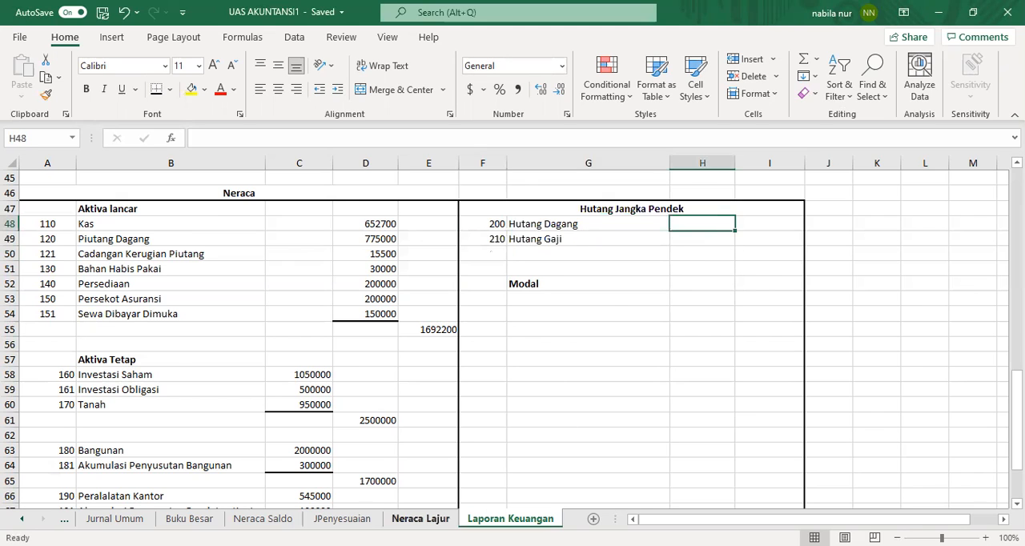
{"action": "left_click", "coordinate": [421, 520]}
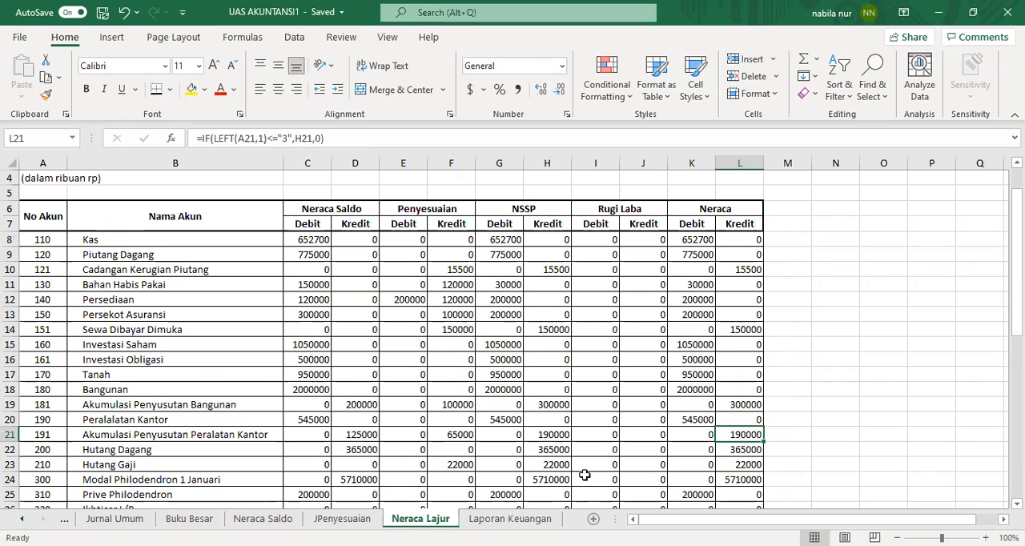
{"action": "left_click_drag", "start_coordinate": [738, 449], "coordinate": [737, 468]}
{"action": "right_click", "coordinate": [738, 468]}
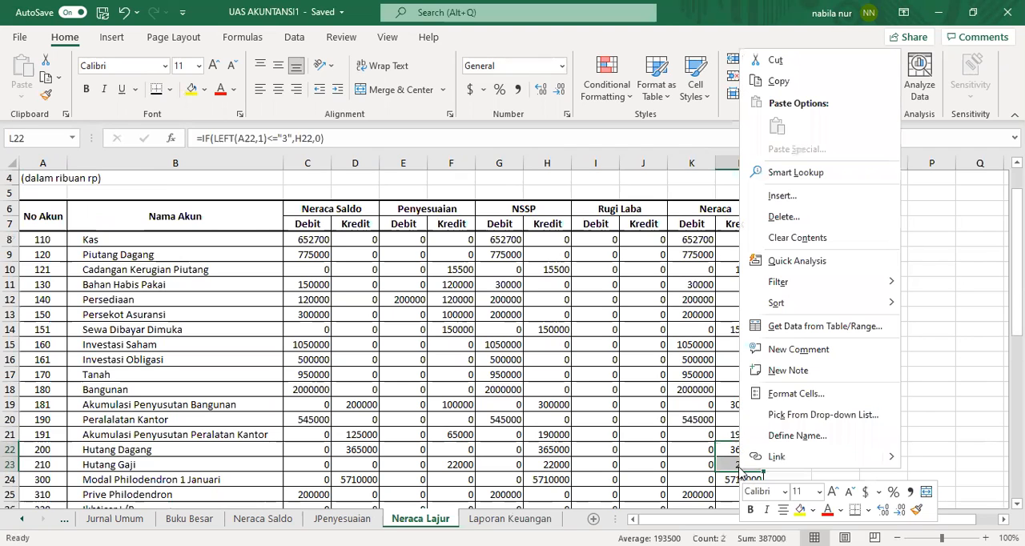
{"action": "left_click", "coordinate": [781, 81]}
{"action": "left_click", "coordinate": [510, 519]}
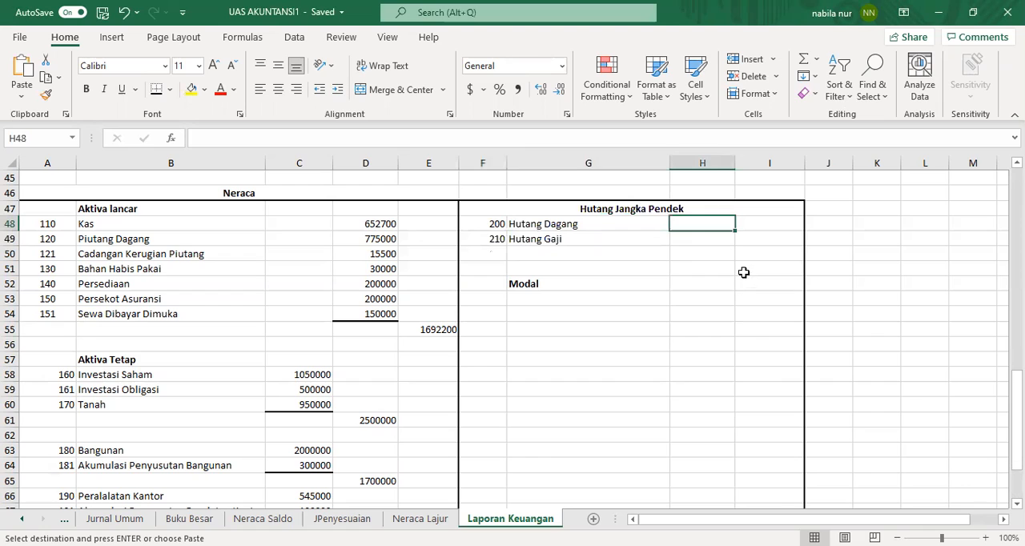
{"action": "right_click", "coordinate": [702, 224]}
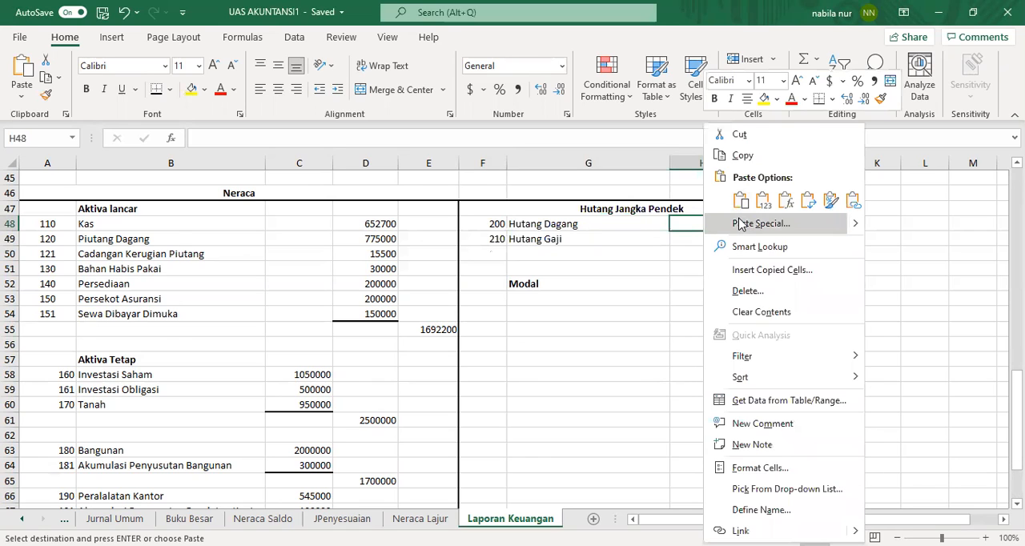
{"action": "key", "text": "Return"}
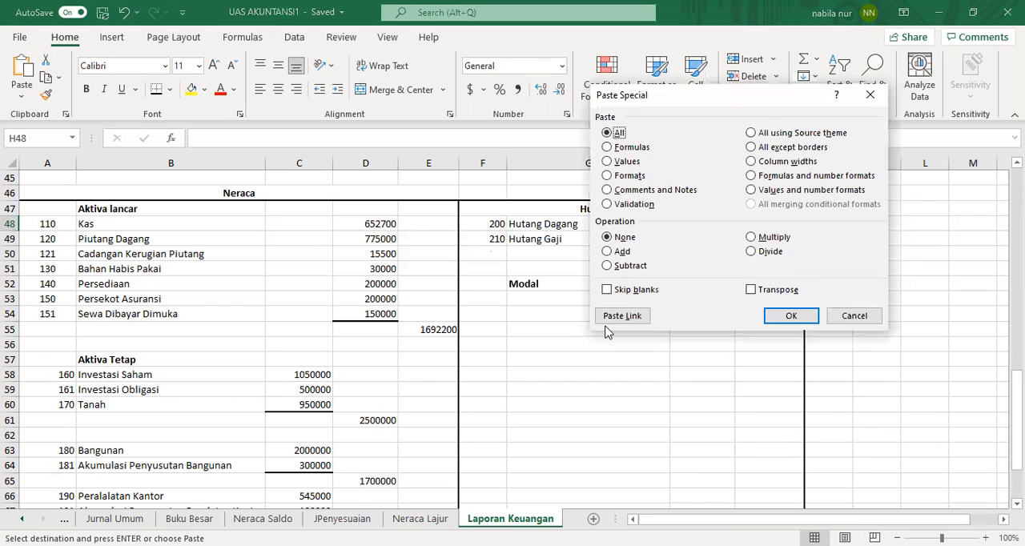
{"action": "left_click", "coordinate": [611, 317]}
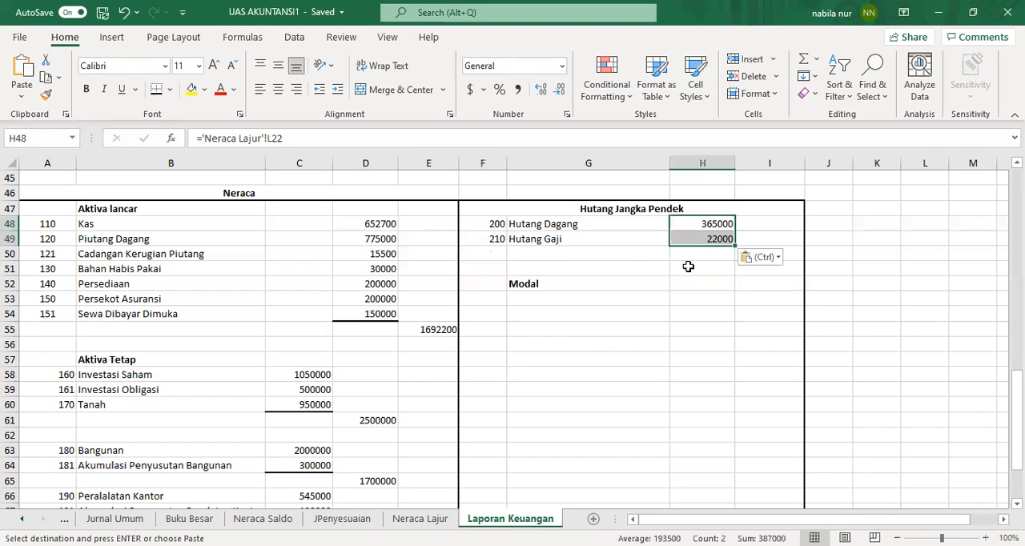
{"action": "left_click", "coordinate": [698, 253]}
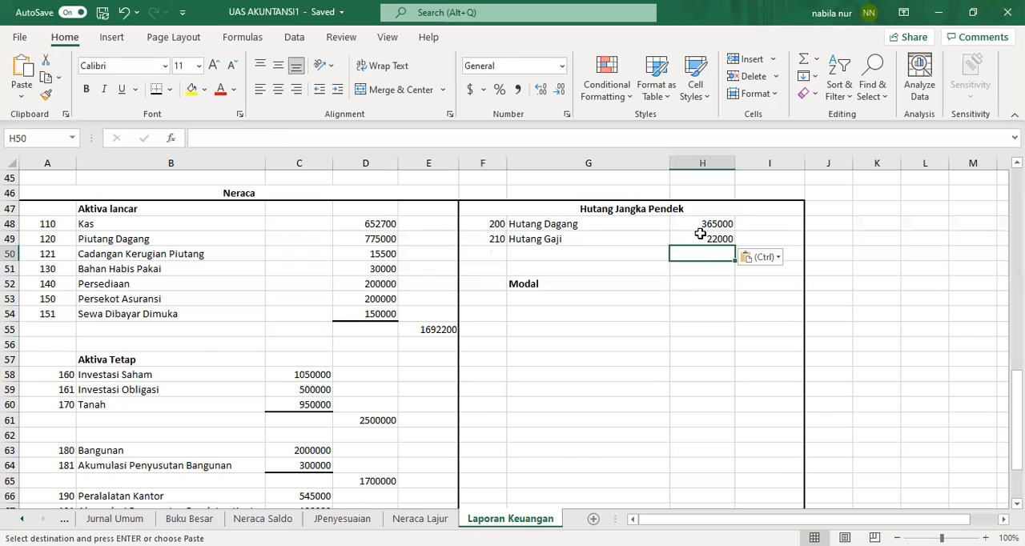
Step: Add a bottom border under H49 and enter =H48+H49 in I50 to total the short-term liabilities
{"action": "left_click", "coordinate": [700, 239]}
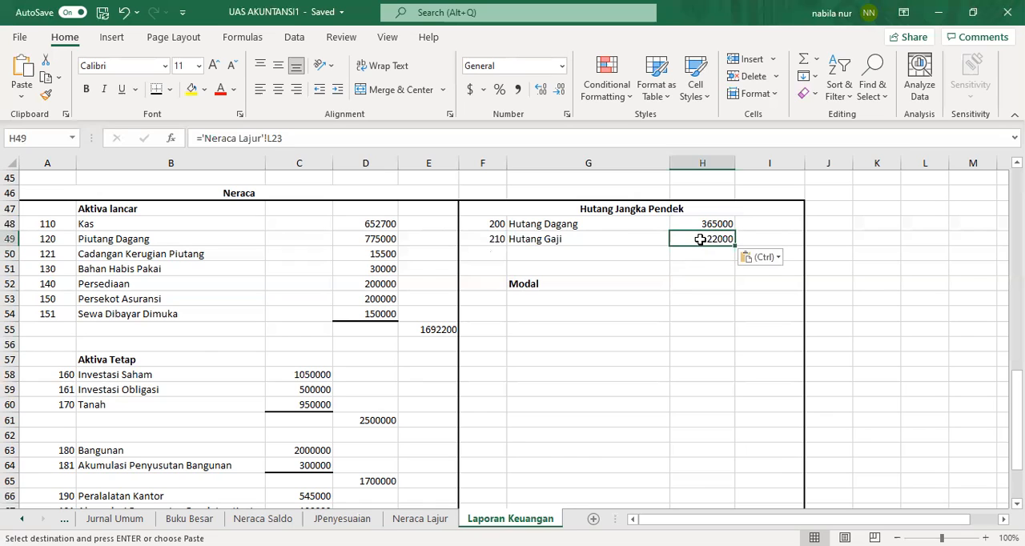
{"action": "left_click", "coordinate": [157, 90]}
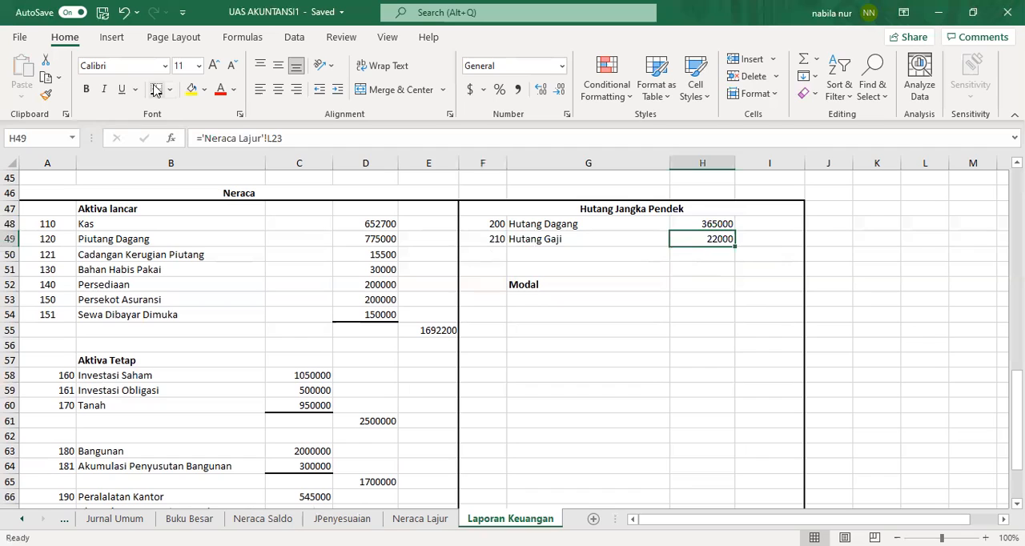
{"action": "left_click", "coordinate": [775, 257]}
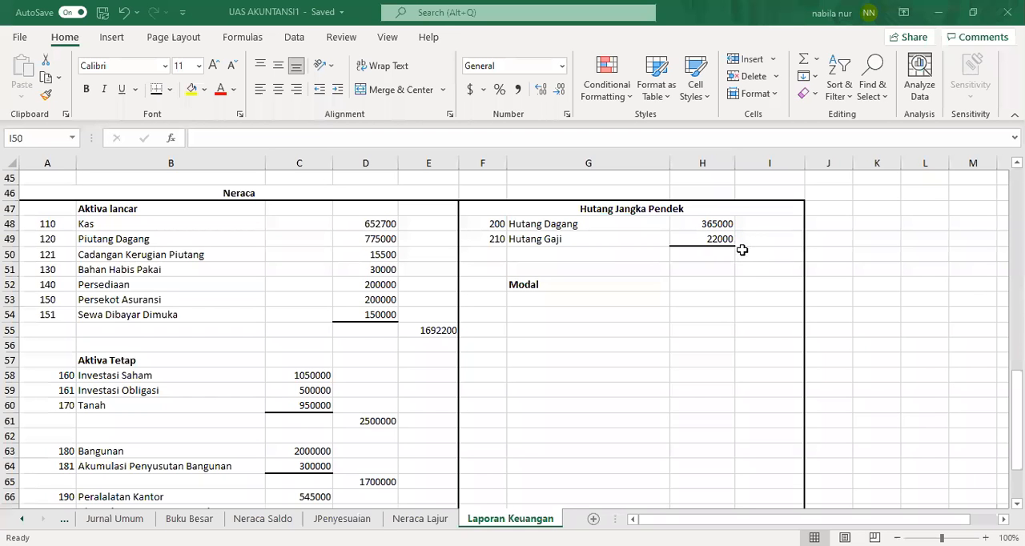
{"action": "type", "text": "="}
{"action": "left_click", "coordinate": [717, 225]}
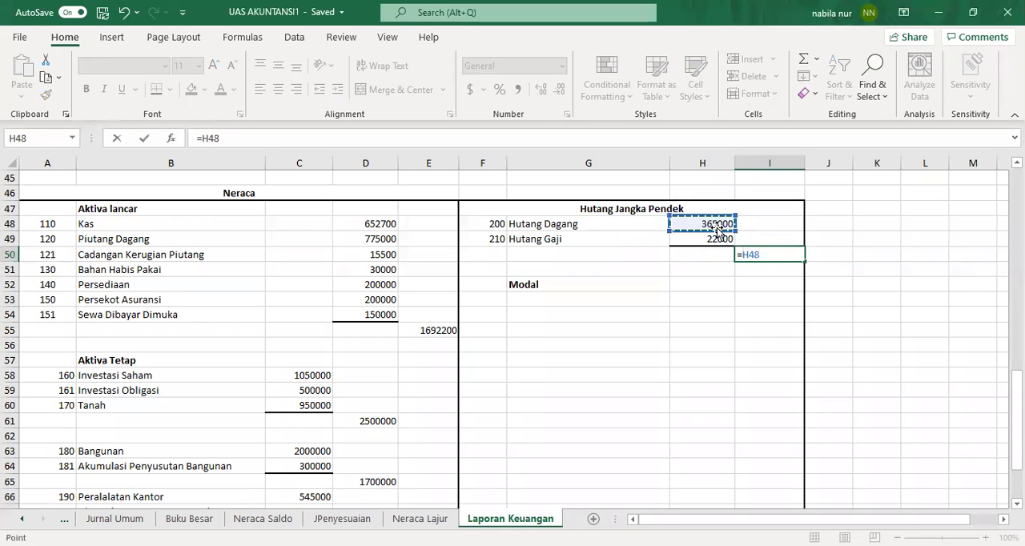
{"action": "type", "text": "+"}
{"action": "left_click", "coordinate": [717, 239]}
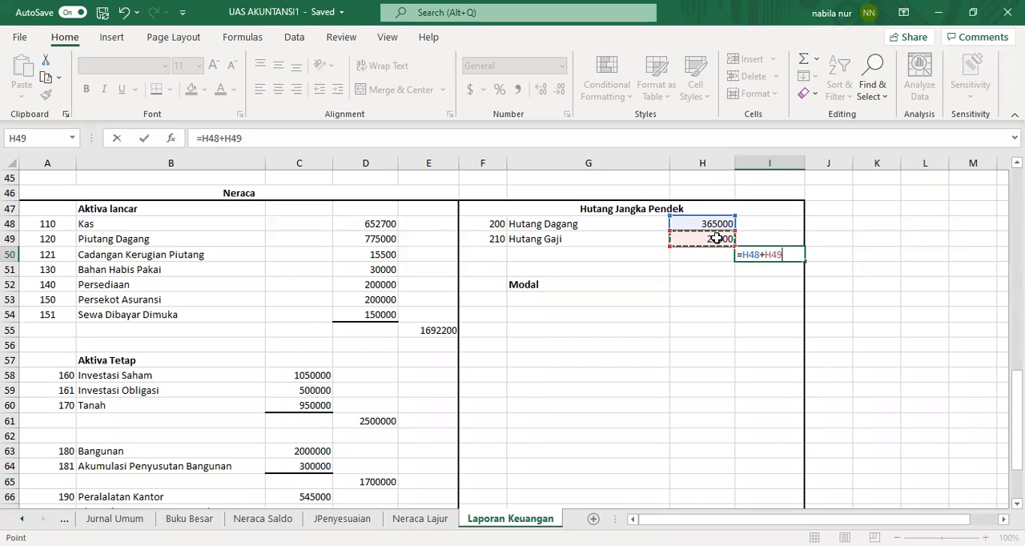
{"action": "key", "text": "Return"}
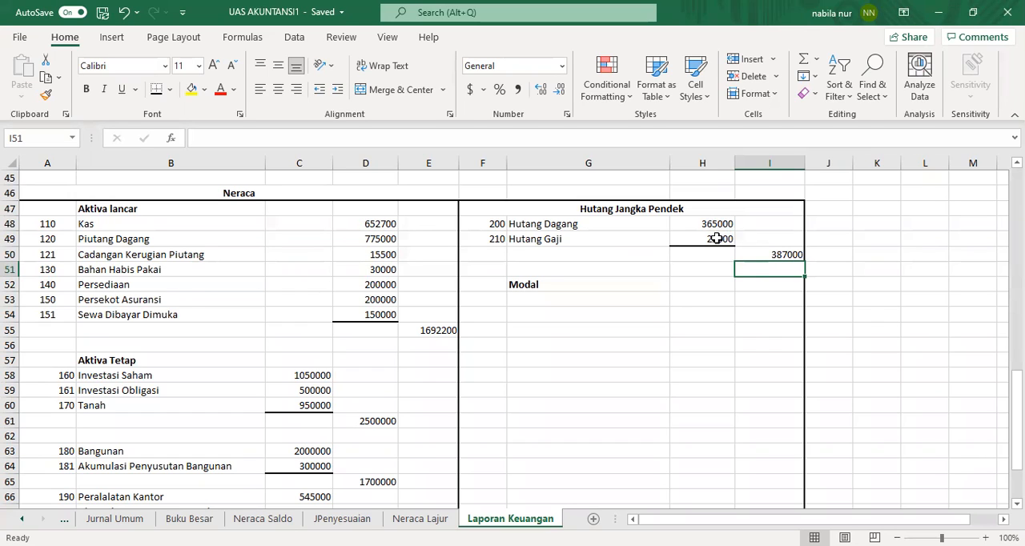
Step: Enter =VLOOKUP(F53,Account,2,0) in G53 under Modal to look up the account name
{"action": "left_click", "coordinate": [616, 302]}
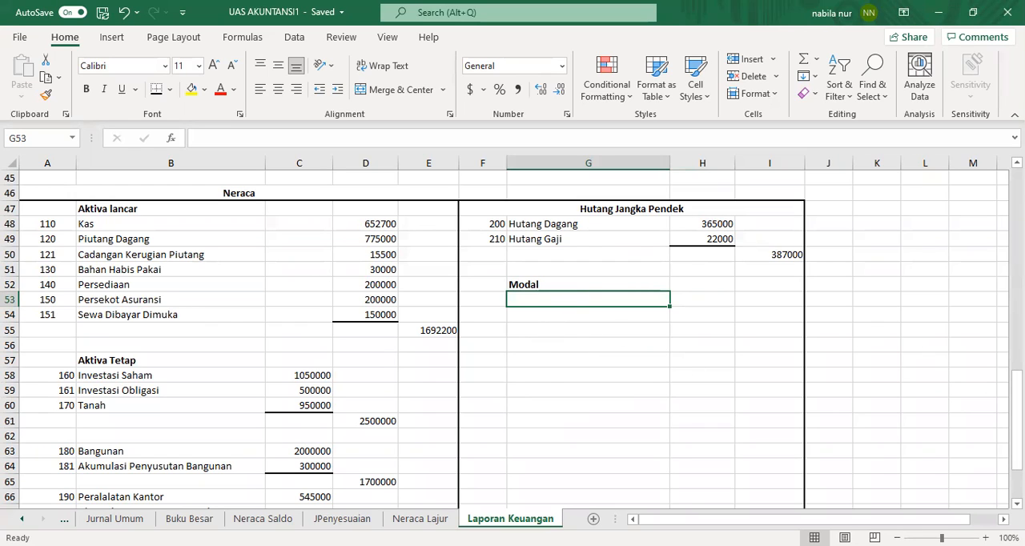
{"action": "left_click_drag", "start_coordinate": [1016, 424], "coordinate": [1016, 400]}
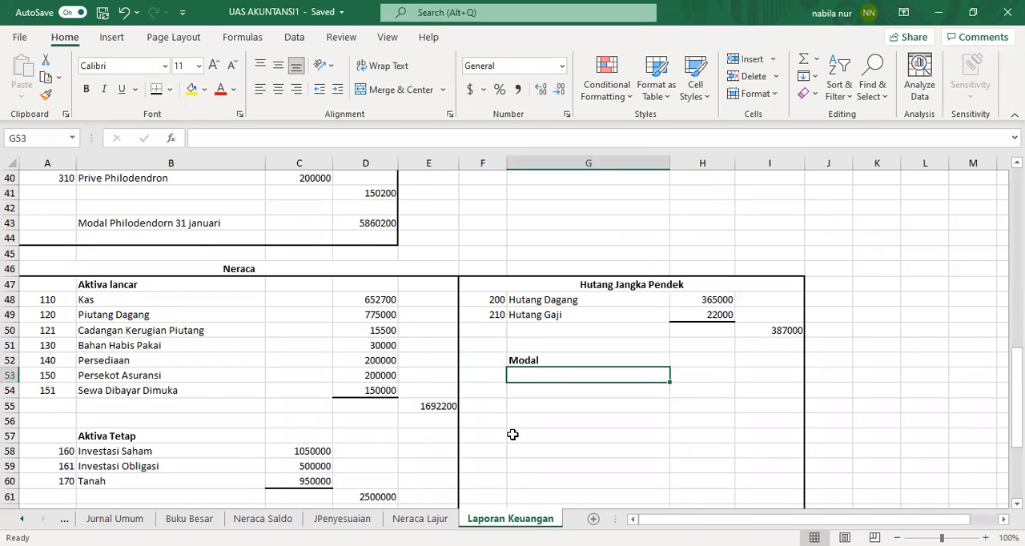
{"action": "left_click", "coordinate": [495, 375]}
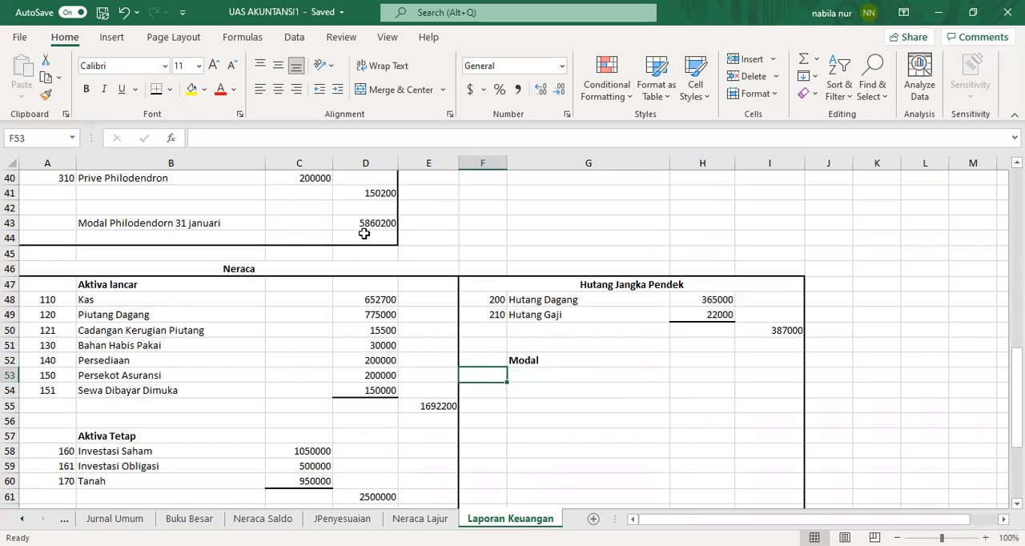
{"action": "left_click", "coordinate": [548, 376]}
{"action": "type", "text": "="}
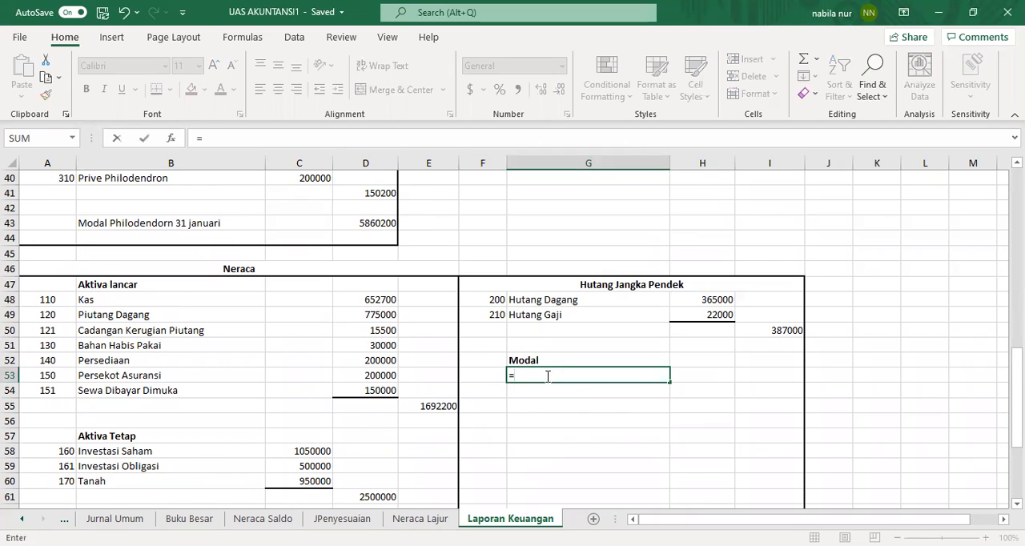
{"action": "type", "text": "vlook"}
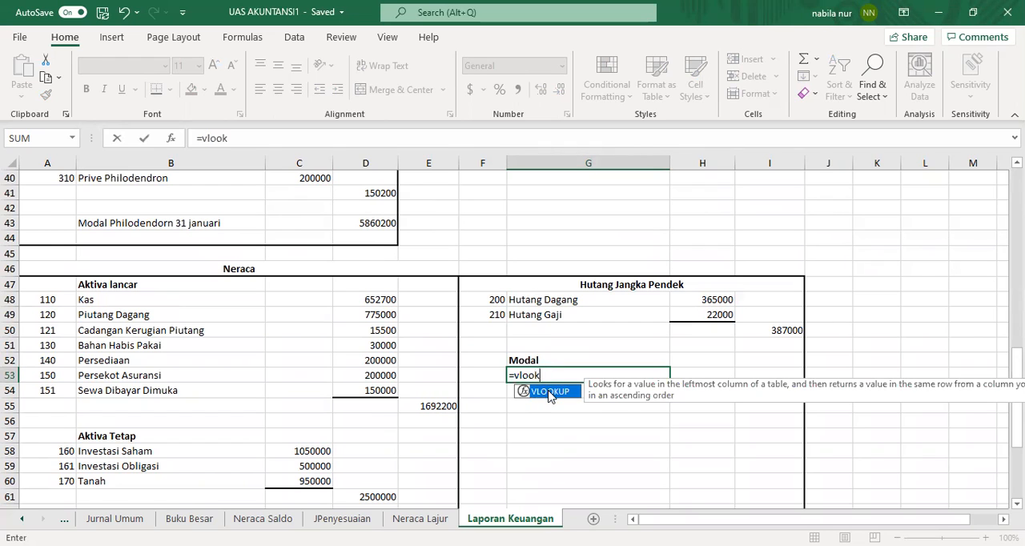
{"action": "double_click", "coordinate": [549, 392]}
{"action": "left_click", "coordinate": [493, 374]}
{"action": "type", "text": ","}
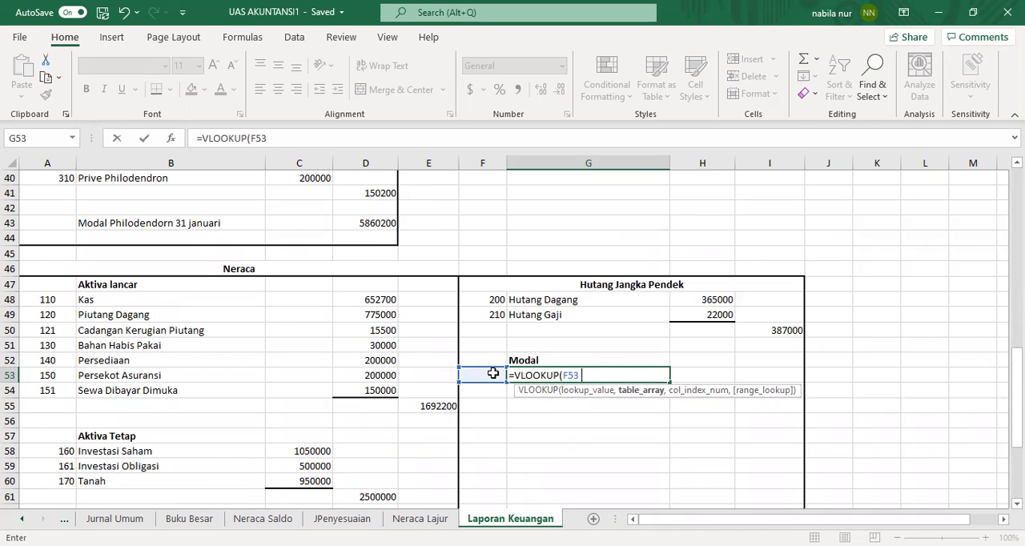
{"action": "type", "text": "acco"}
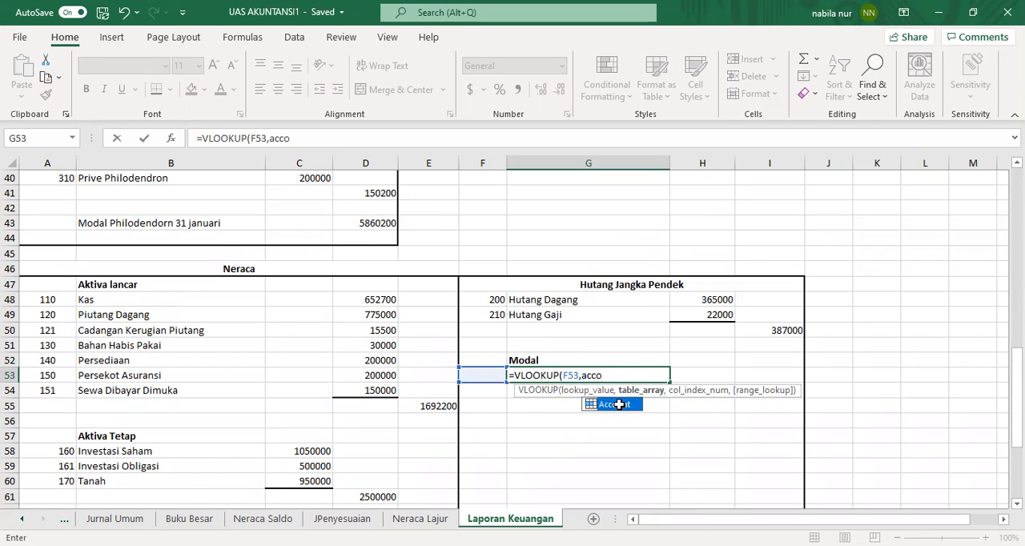
{"action": "double_click", "coordinate": [619, 404]}
{"action": "type", "text": ","}
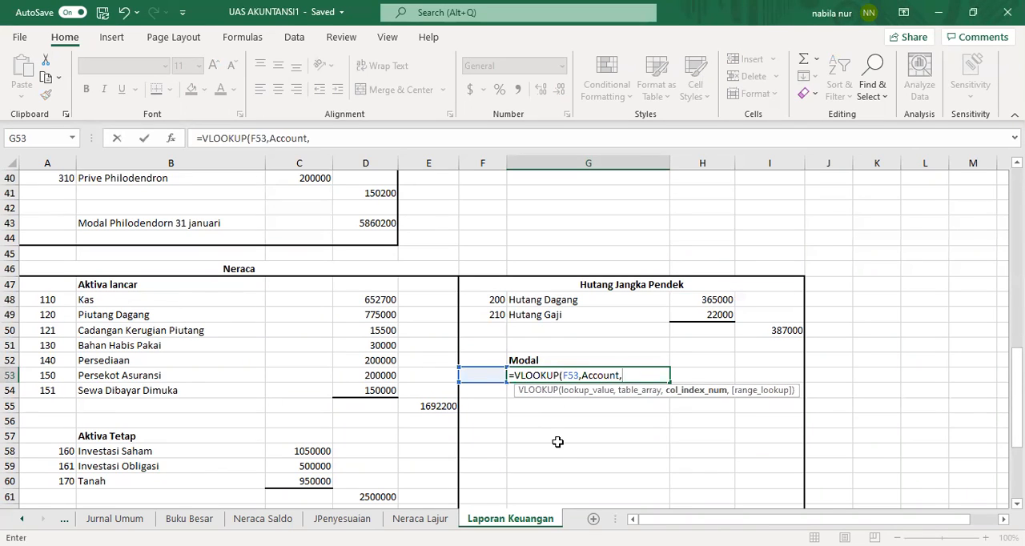
{"action": "type", "text": "2,0)"}
{"action": "key", "text": "Return"}
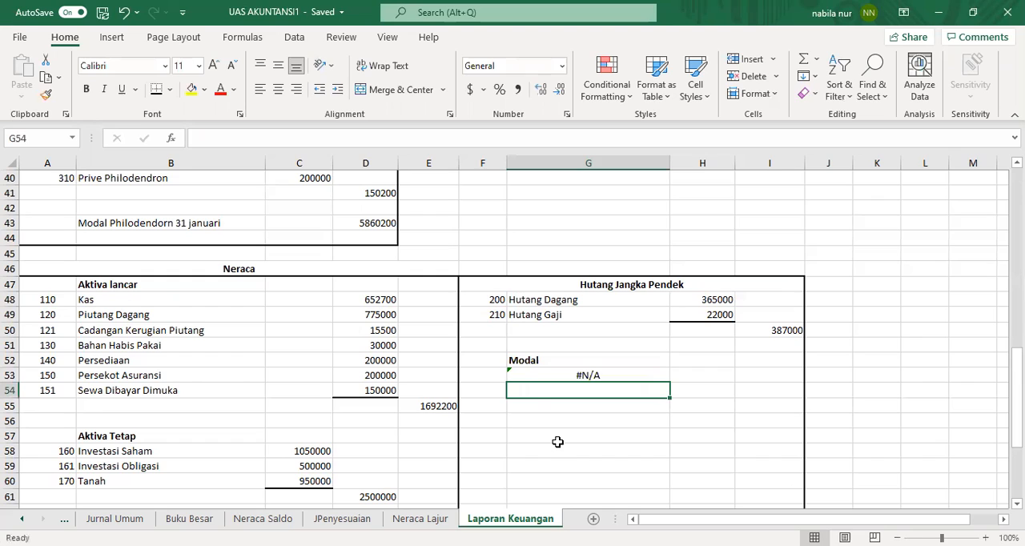
Step: Enter account number 300 in F53
{"action": "left_click", "coordinate": [473, 376]}
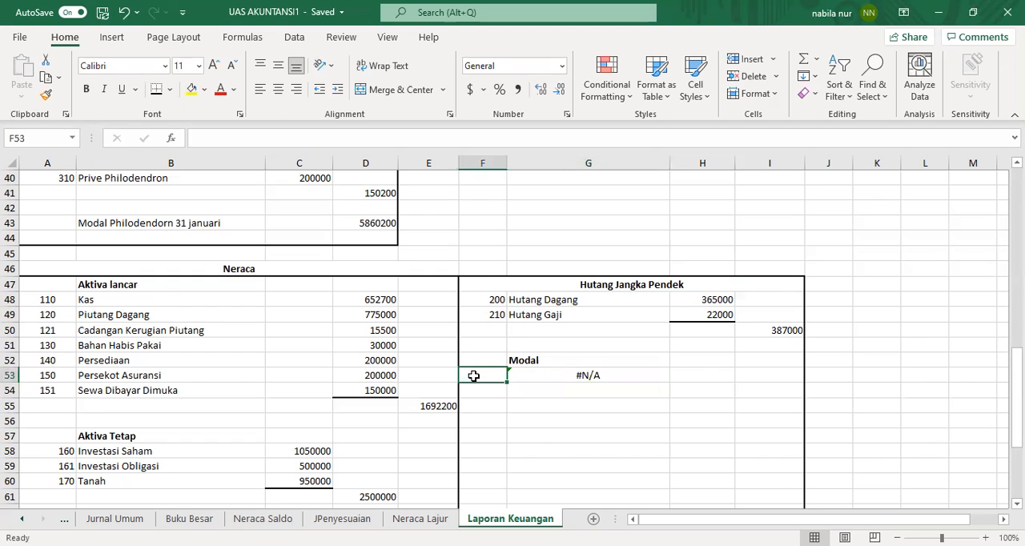
{"action": "type", "text": "300"}
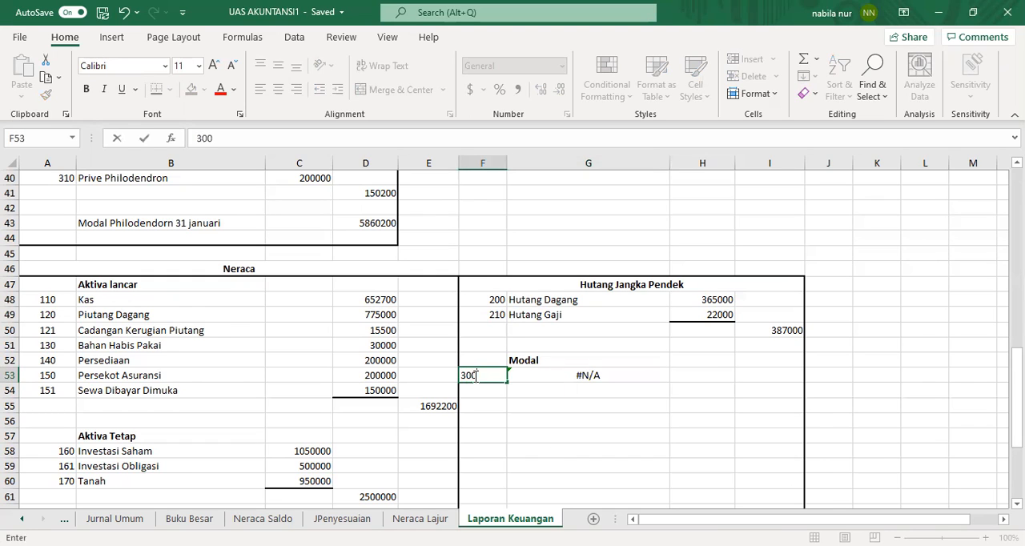
{"action": "key", "text": "Return"}
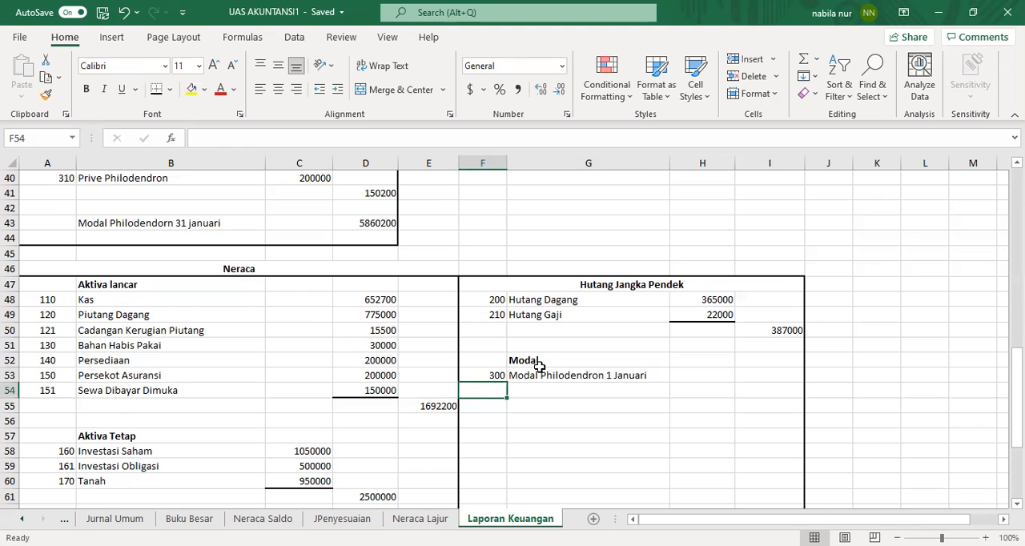
Step: Copy the ending capital in D43 and paste it as a link into I53 beside the capital account
{"action": "left_click", "coordinate": [748, 375]}
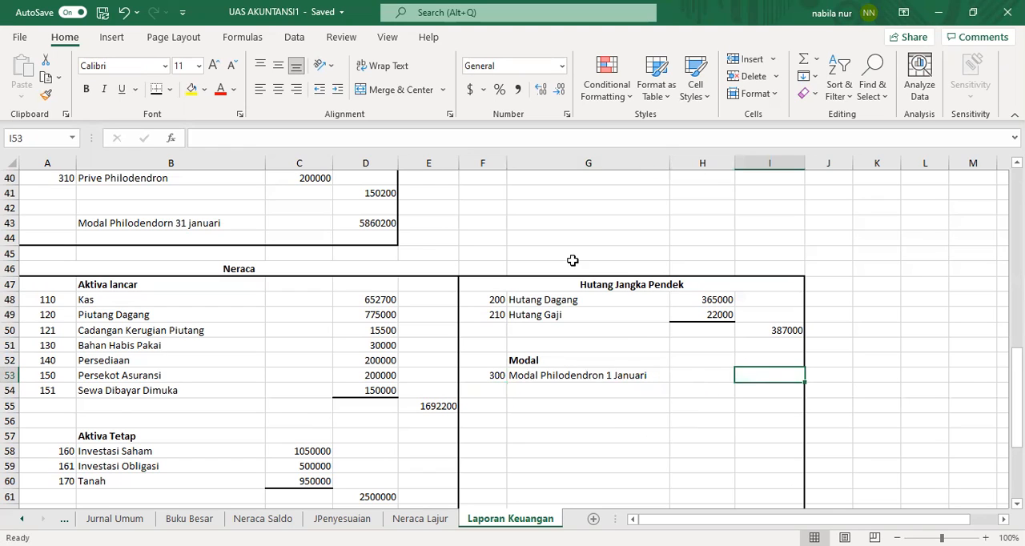
{"action": "left_click", "coordinate": [389, 221]}
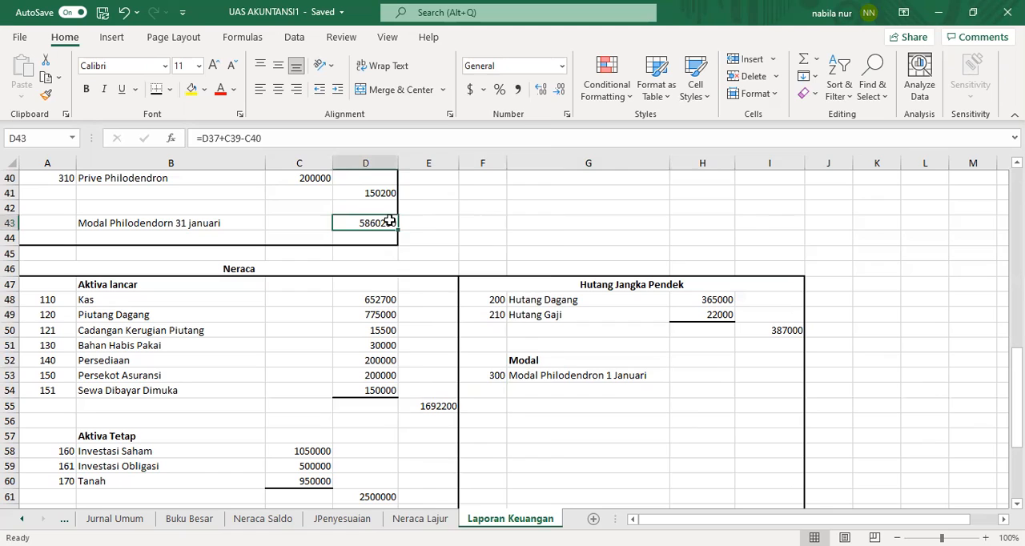
{"action": "right_click", "coordinate": [389, 222]}
{"action": "left_click", "coordinate": [433, 153]}
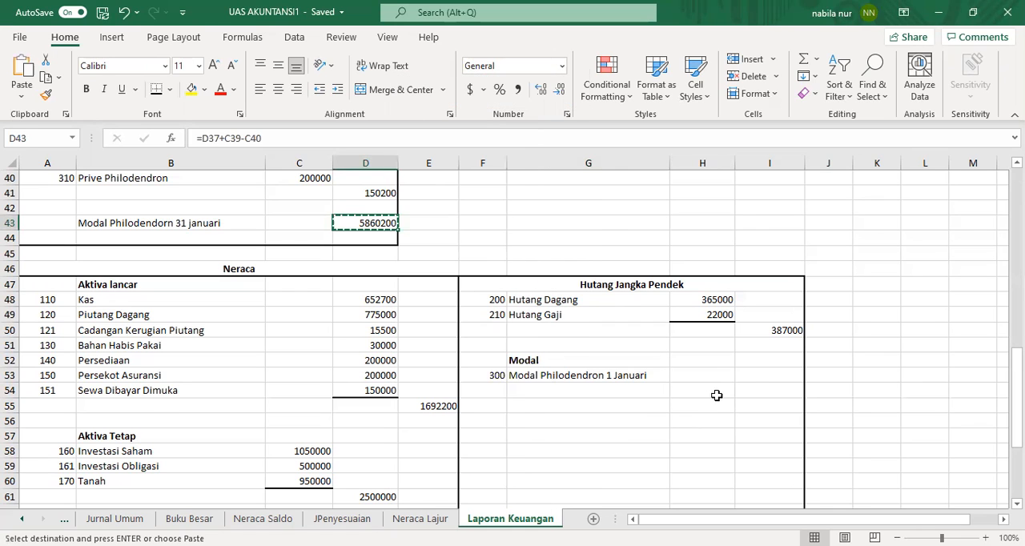
{"action": "left_click", "coordinate": [757, 377]}
{"action": "right_click", "coordinate": [758, 376]}
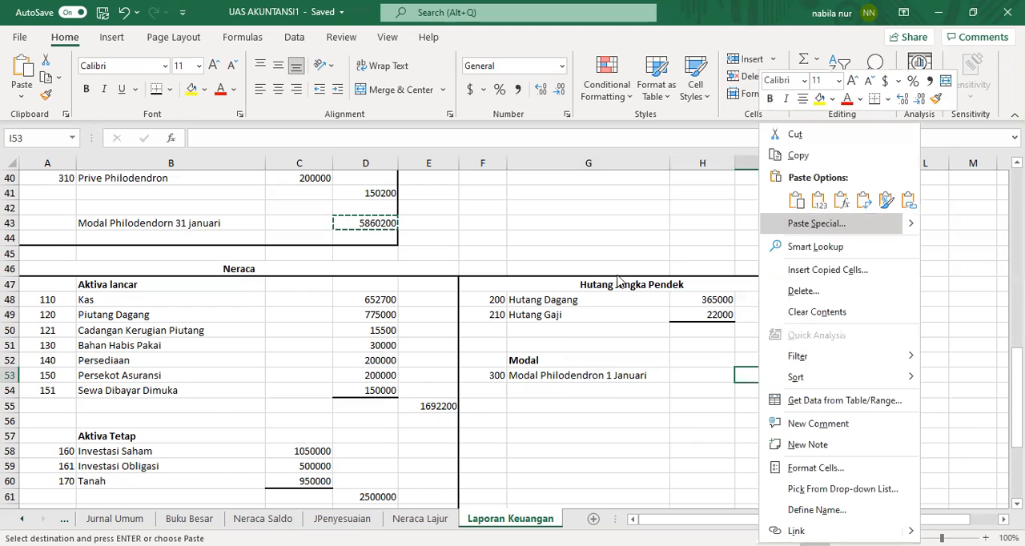
{"action": "key", "text": "Return"}
{"action": "left_click", "coordinate": [673, 321]}
{"action": "left_click_drag", "start_coordinate": [717, 391], "coordinate": [776, 397]}
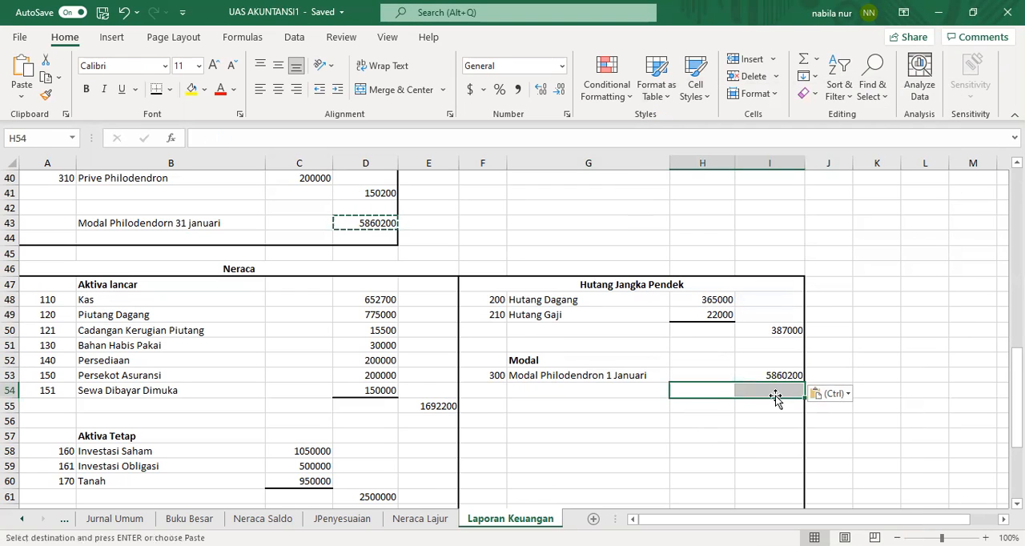
{"action": "left_click", "coordinate": [725, 408]}
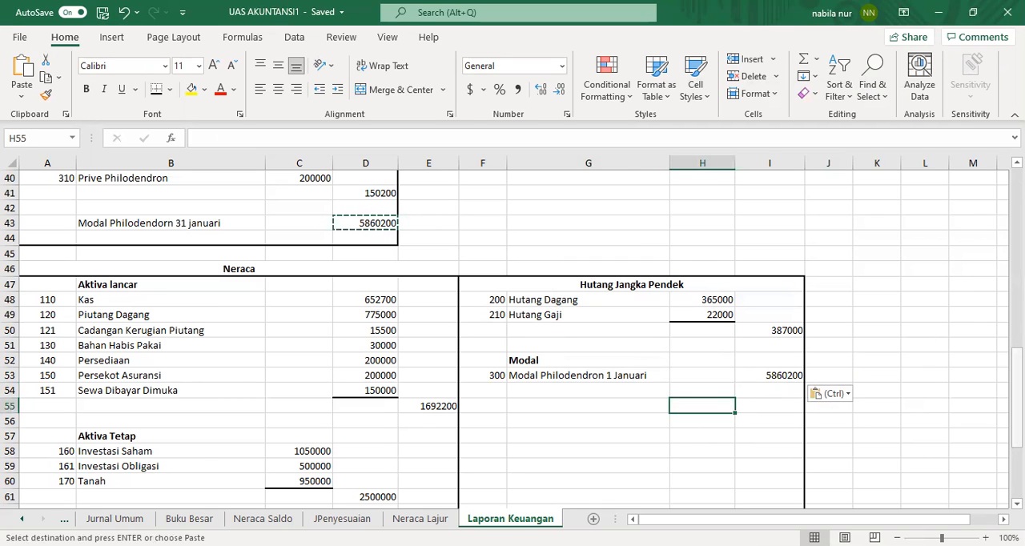
{"action": "left_click_drag", "start_coordinate": [1018, 371], "coordinate": [1018, 382]}
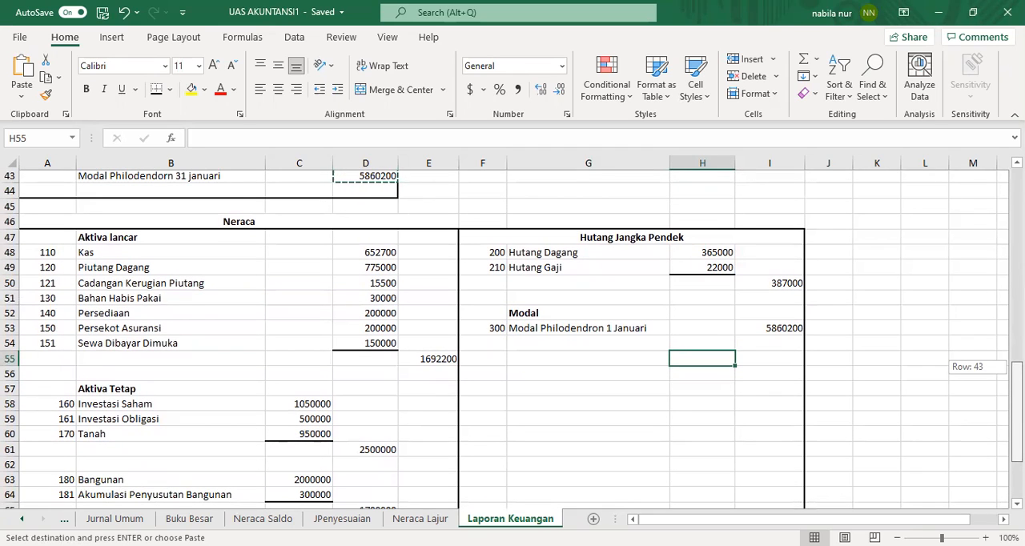
{"action": "left_click_drag", "start_coordinate": [1017, 382], "coordinate": [812, 309]}
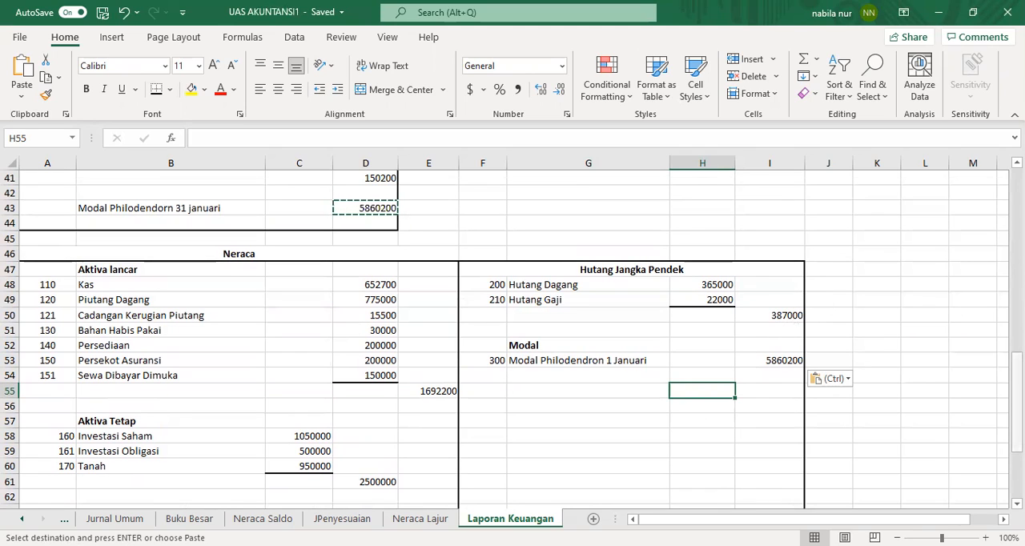
{"action": "scroll", "coordinate": [801, 469], "scroll_direction": "down", "scroll_amount": 3}
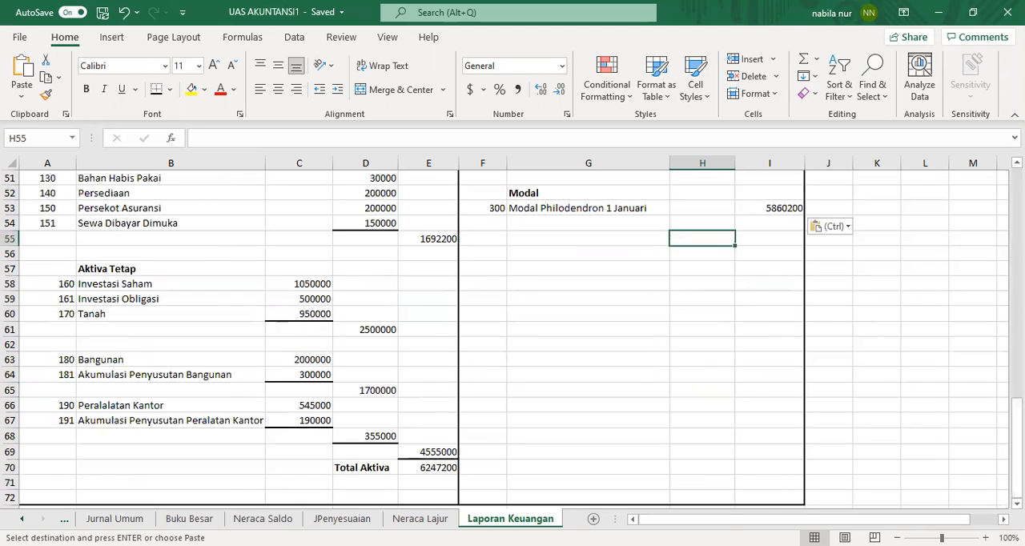
{"action": "left_click", "coordinate": [705, 496]}
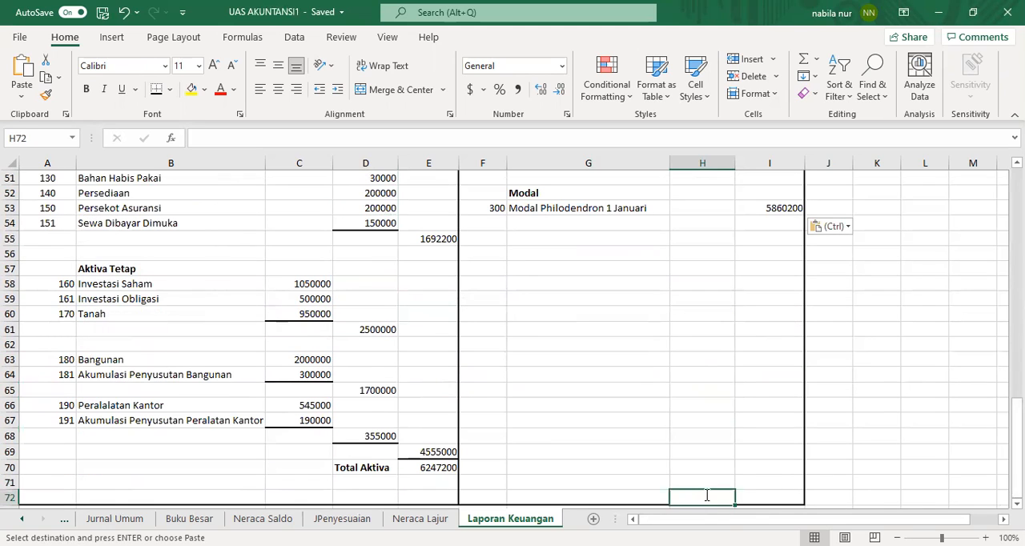
{"action": "type", "text": "Total"}
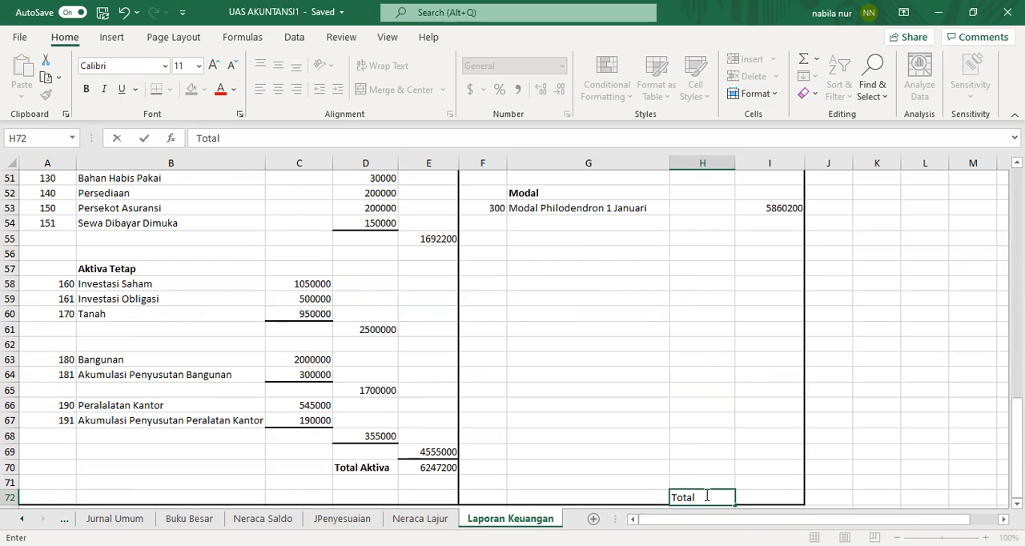
{"action": "key", "text": "BackSpace"}
{"action": "key", "text": "BackSpace"}
{"action": "key", "text": "BackSpace"}
Step: Label H70 as Total Passiva and clear the stray entry in H72
{"action": "left_click", "coordinate": [707, 482]}
{"action": "left_click", "coordinate": [704, 469]}
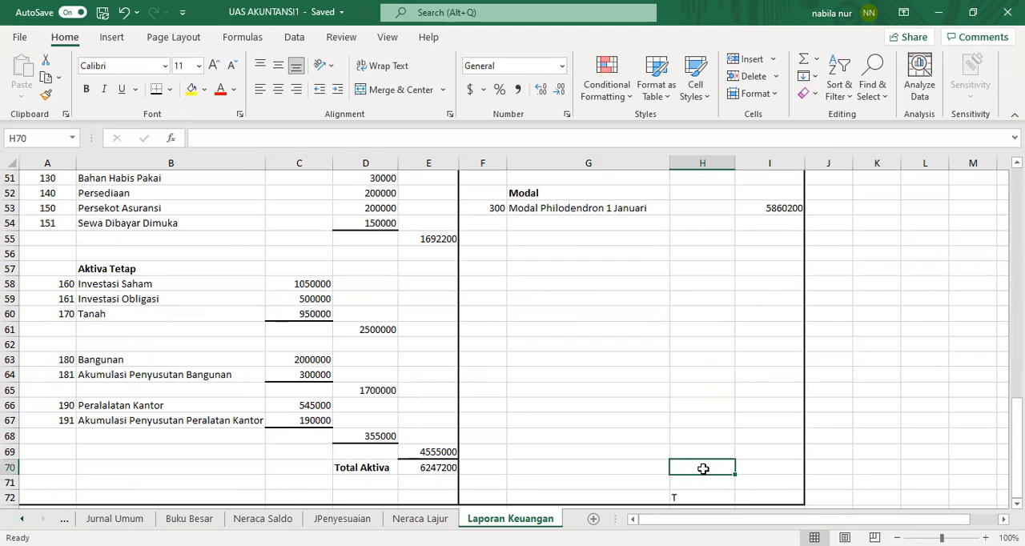
{"action": "type", "text": "Total Passiva"}
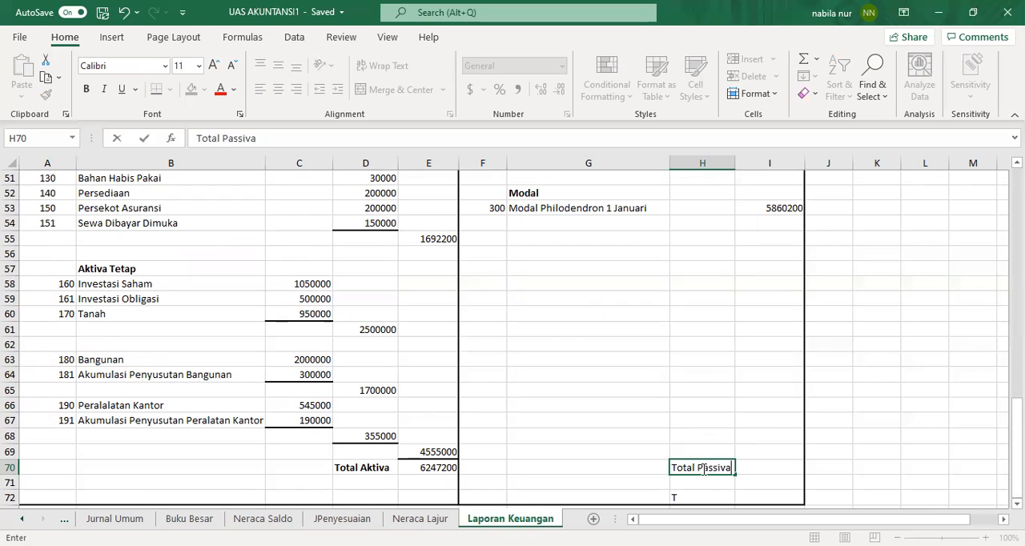
{"action": "left_click", "coordinate": [703, 499]}
{"action": "key", "text": "Escape"}
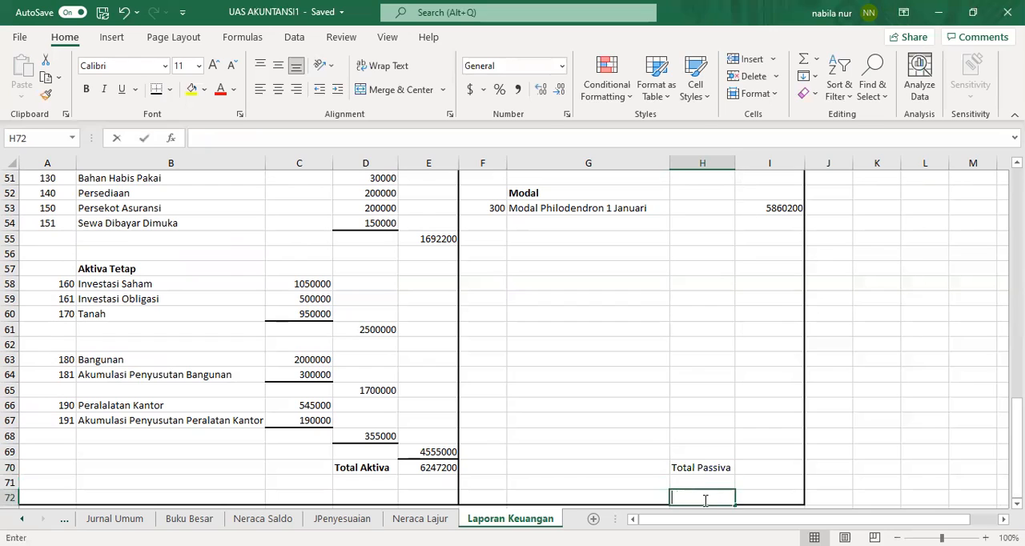
Step: Enter the formula =I50+I53 in I70 beside Total Passiva to total liabilities and capital
{"action": "left_click", "coordinate": [724, 469]}
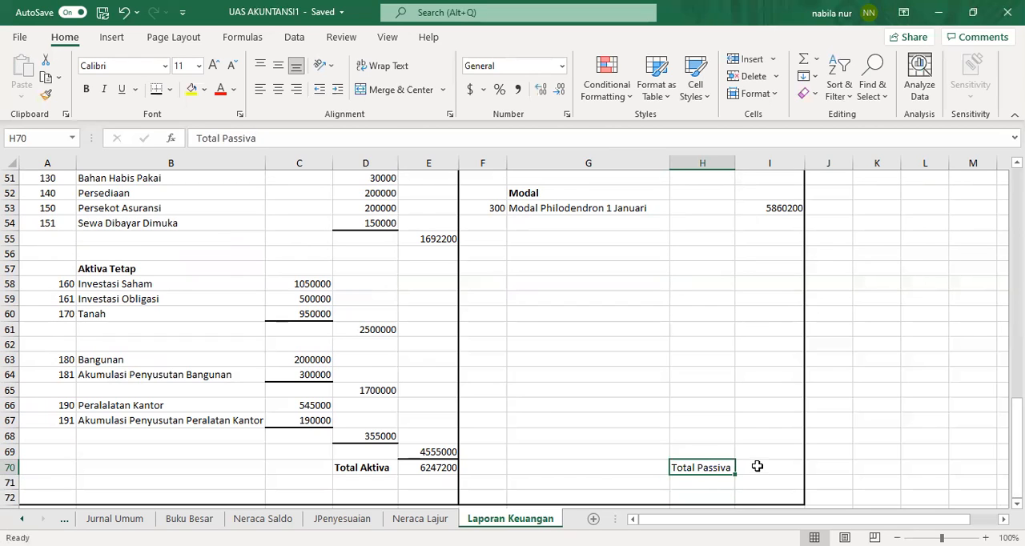
{"action": "left_click", "coordinate": [755, 467]}
{"action": "left_click", "coordinate": [756, 454]}
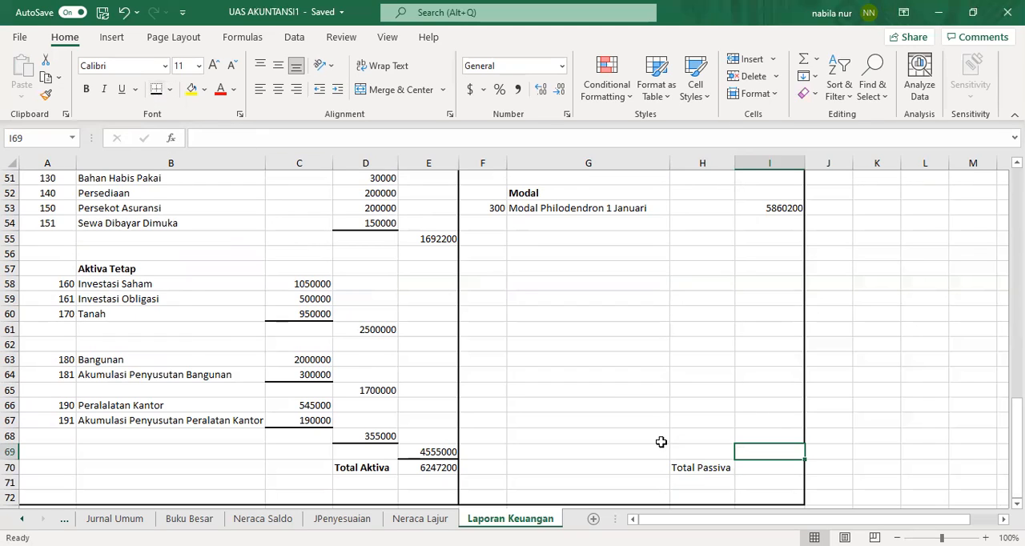
{"action": "left_click", "coordinate": [747, 470]}
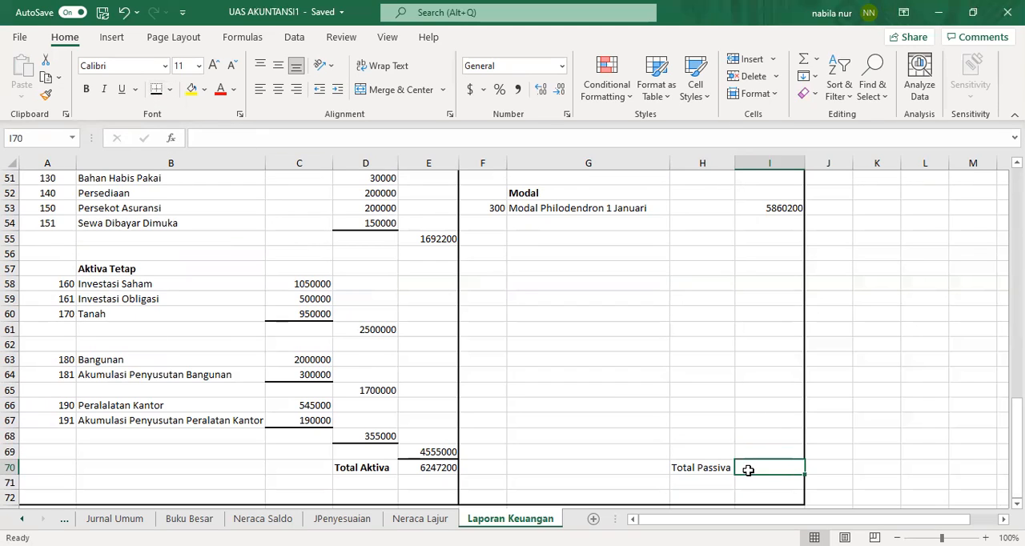
{"action": "type", "text": "="}
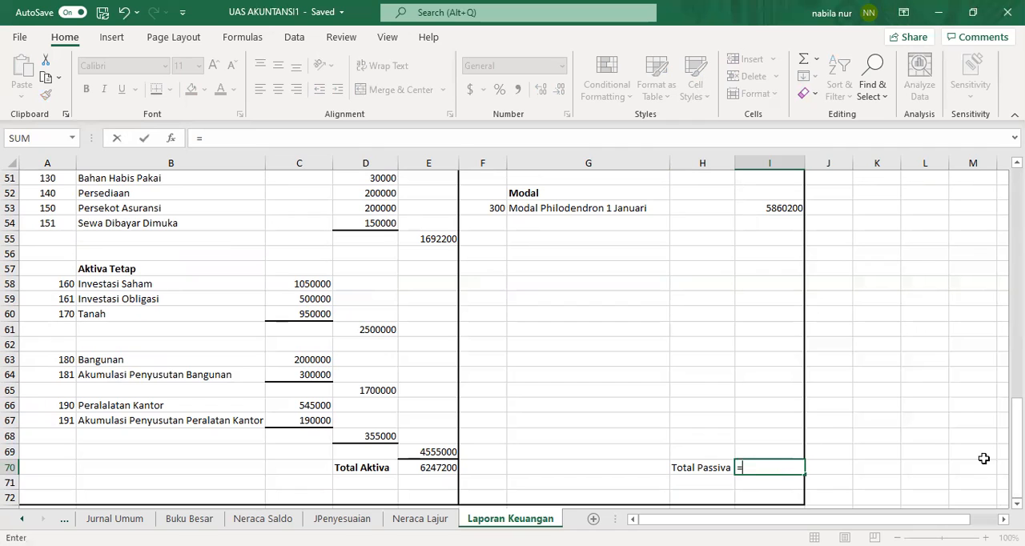
{"action": "left_click_drag", "start_coordinate": [1017, 490], "coordinate": [1018, 469]}
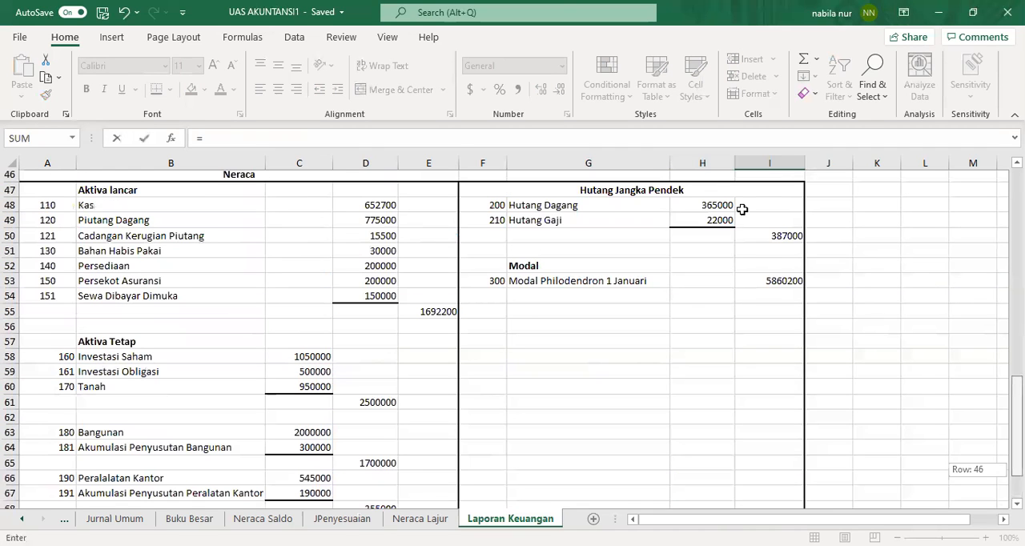
{"action": "left_click", "coordinate": [759, 237]}
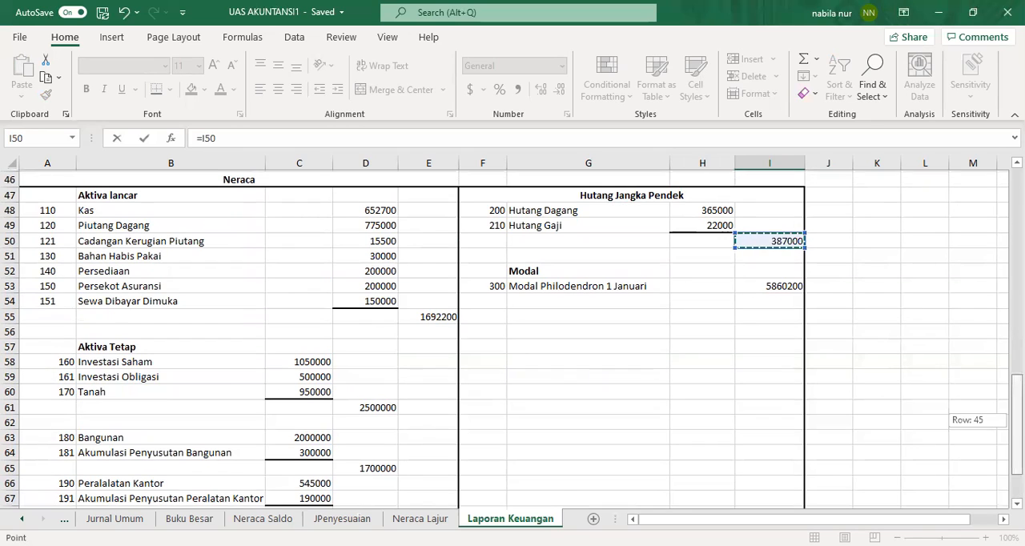
{"action": "scroll", "coordinate": [832, 469], "scroll_direction": "down", "scroll_amount": 2}
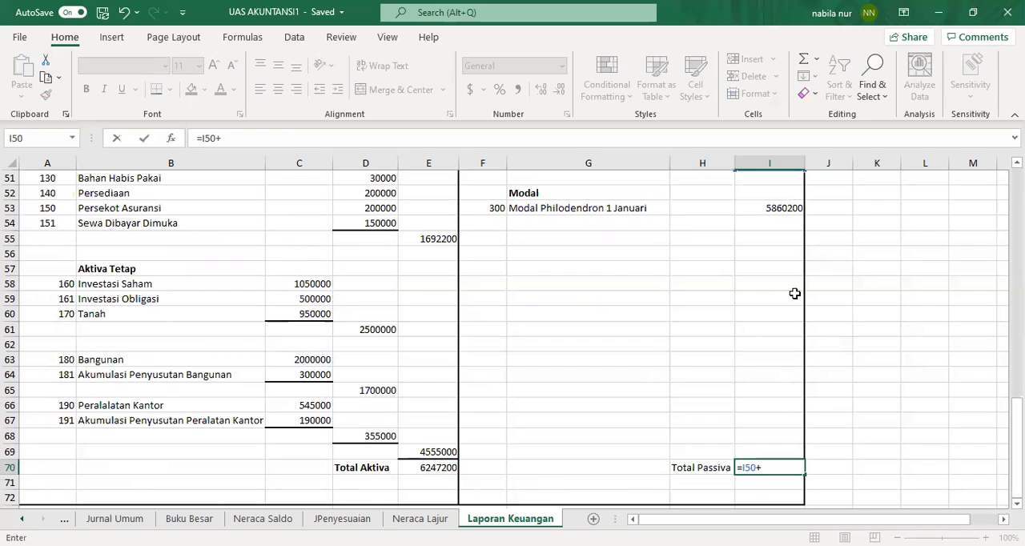
{"action": "left_click", "coordinate": [787, 209]}
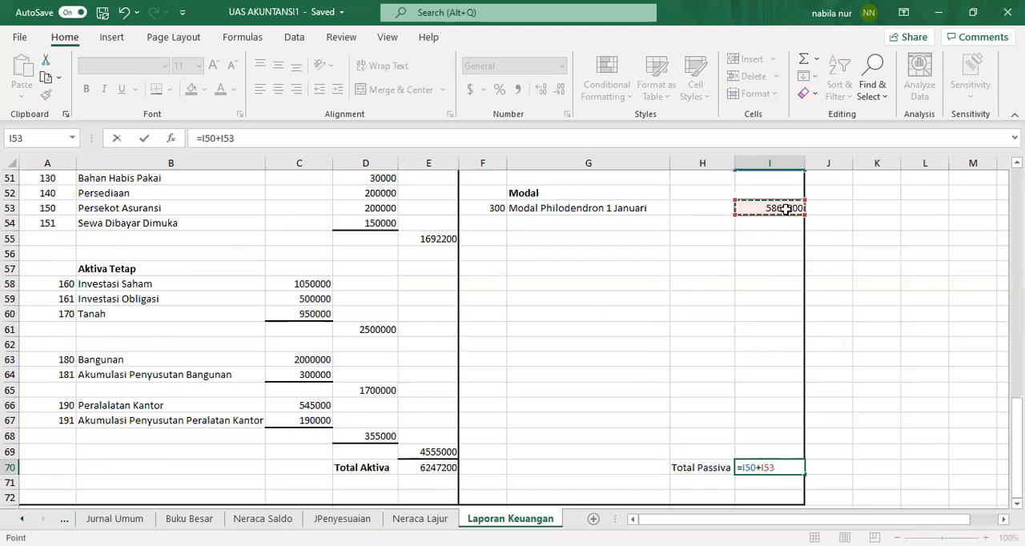
{"action": "key", "text": "Return"}
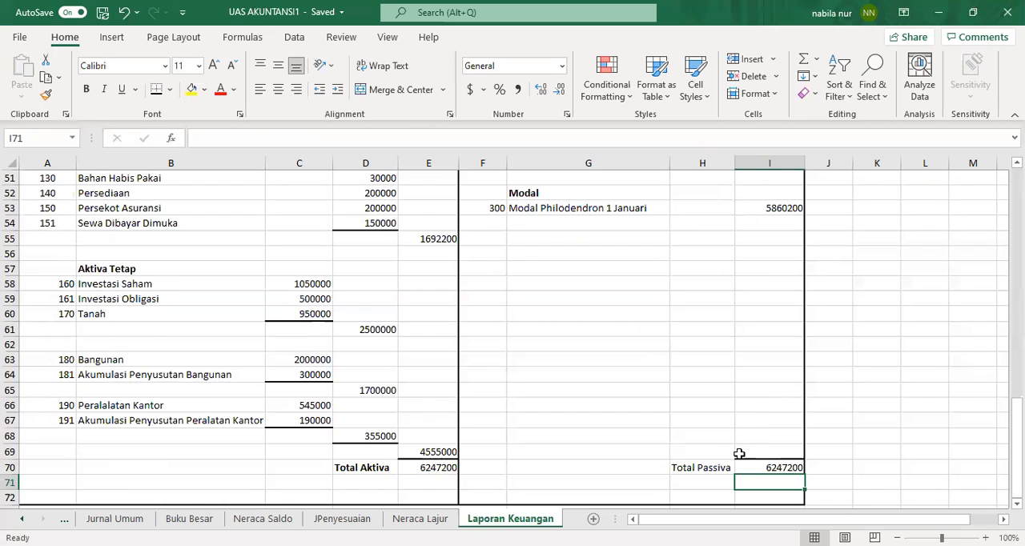
Step: Make the Total Passiva label and its total bold
{"action": "left_click", "coordinate": [714, 468]}
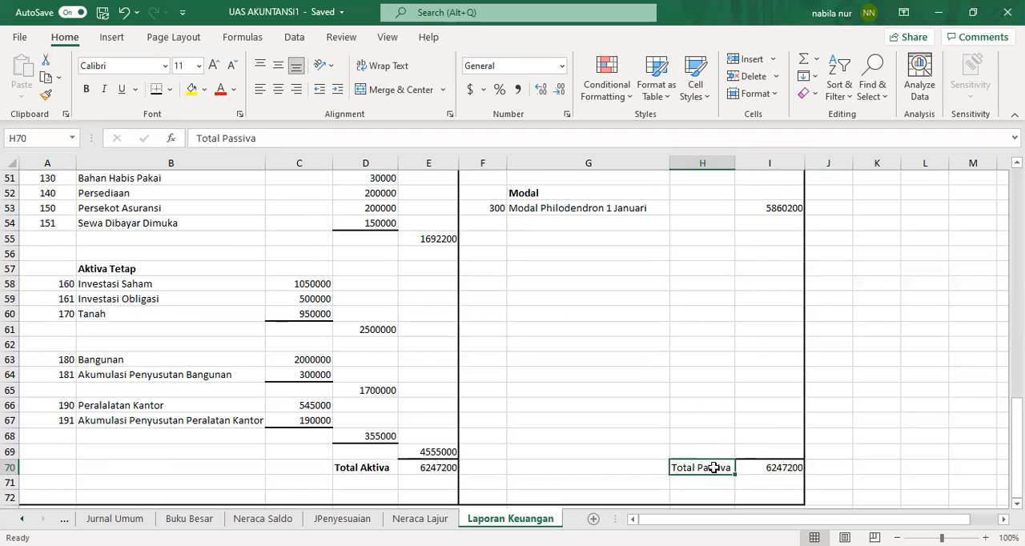
{"action": "left_click", "coordinate": [89, 89]}
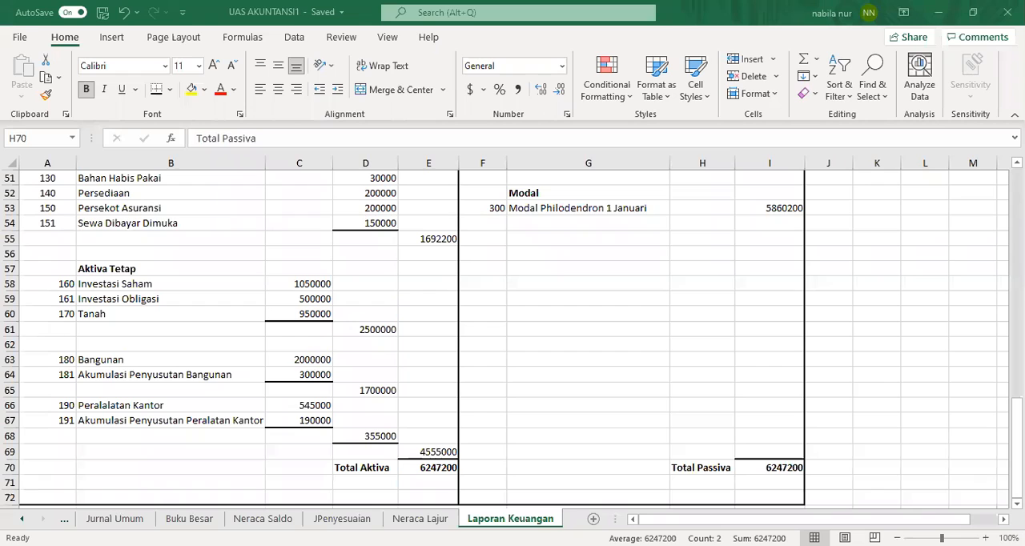
{"action": "left_click", "coordinate": [903, 382]}
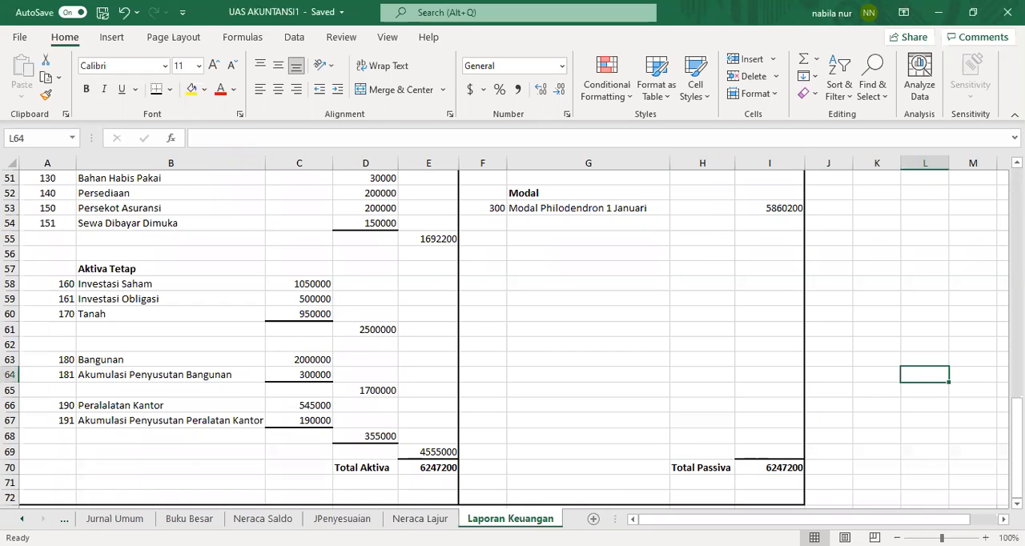
Step: Apply a thick outside border around the balance sheet range A46:I70
{"action": "scroll", "coordinate": [51, 301], "scroll_direction": "up", "scroll_amount": 4}
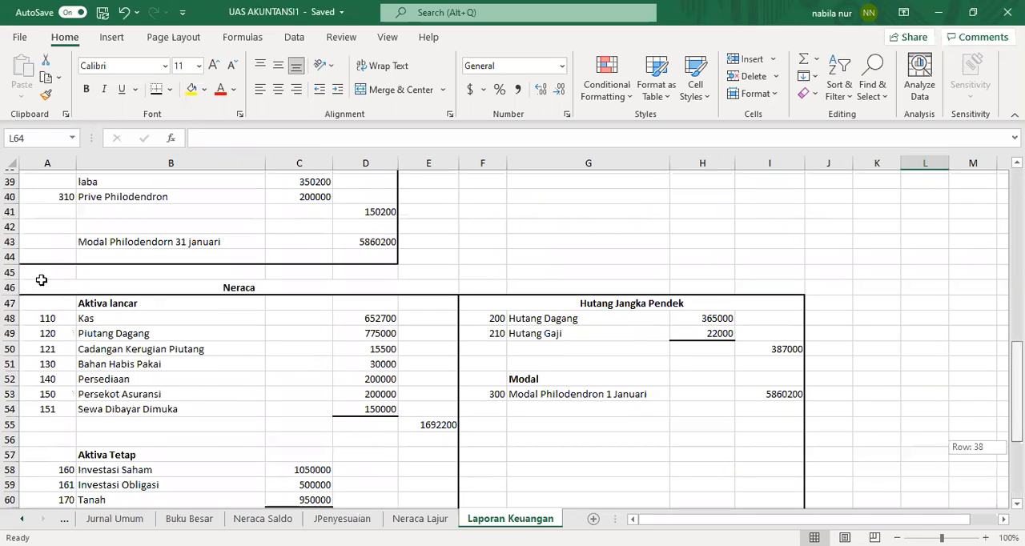
{"action": "left_click_drag", "start_coordinate": [418, 286], "coordinate": [595, 504]}
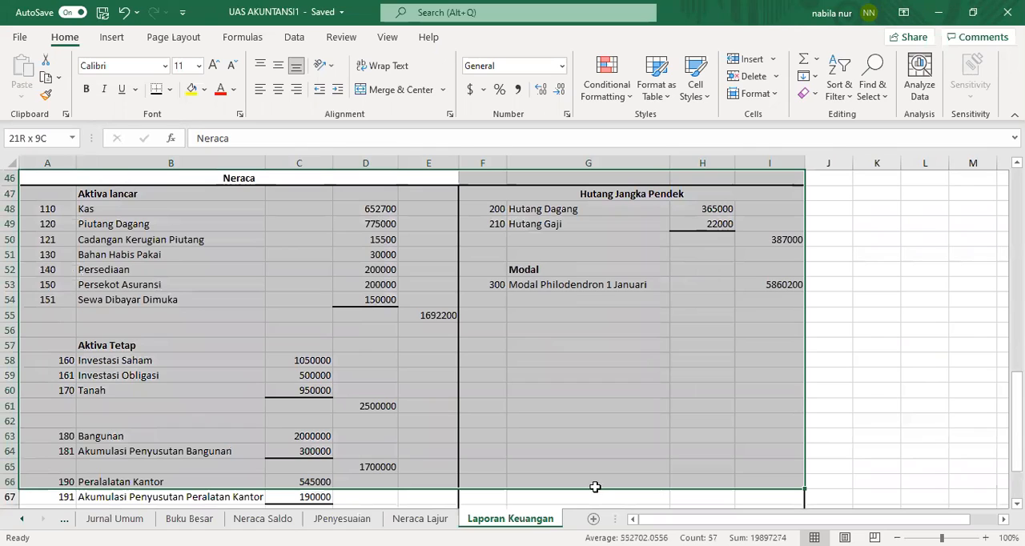
{"action": "left_click_drag", "start_coordinate": [598, 466], "coordinate": [598, 484]}
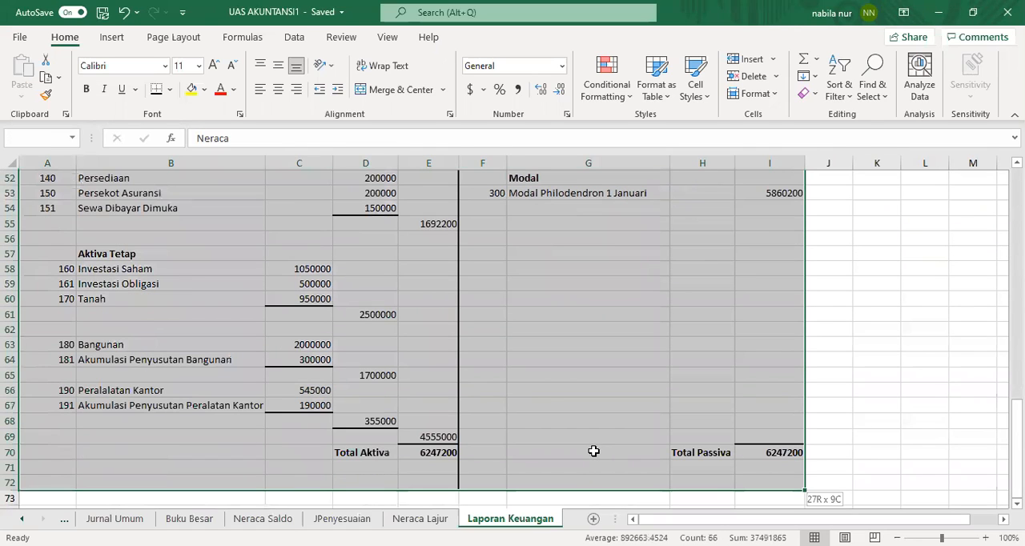
{"action": "left_click_drag", "start_coordinate": [163, 95], "coordinate": [170, 95]}
{"action": "left_click", "coordinate": [169, 95]}
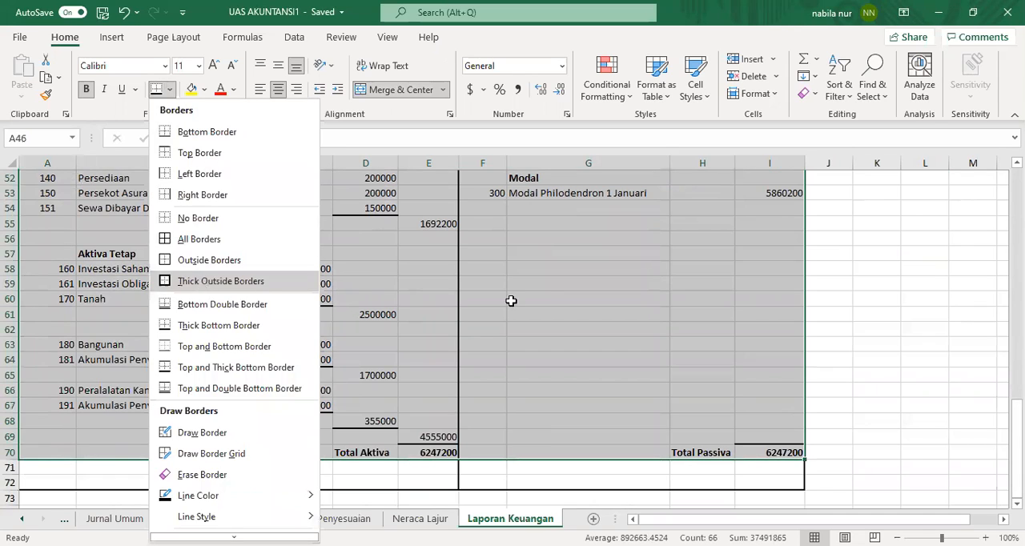
{"action": "scroll", "coordinate": [601, 299], "scroll_direction": "up", "scroll_amount": 6}
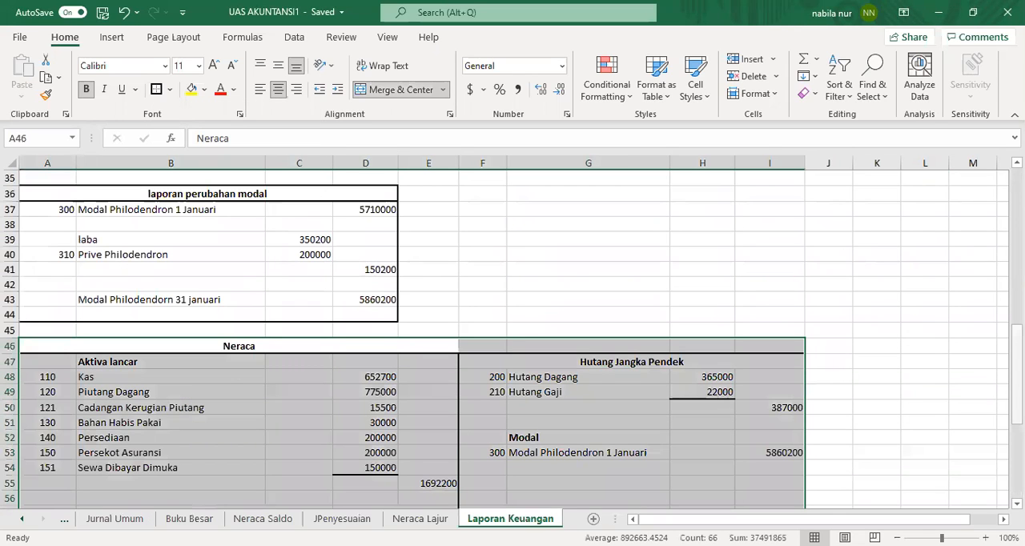
Step: Remove the leftover borders from rows 71 and 72 below the balance sheet
{"action": "left_click_drag", "start_coordinate": [1017, 345], "coordinate": [1017, 418]}
{"action": "left_click_drag", "start_coordinate": [349, 487], "coordinate": [489, 494]}
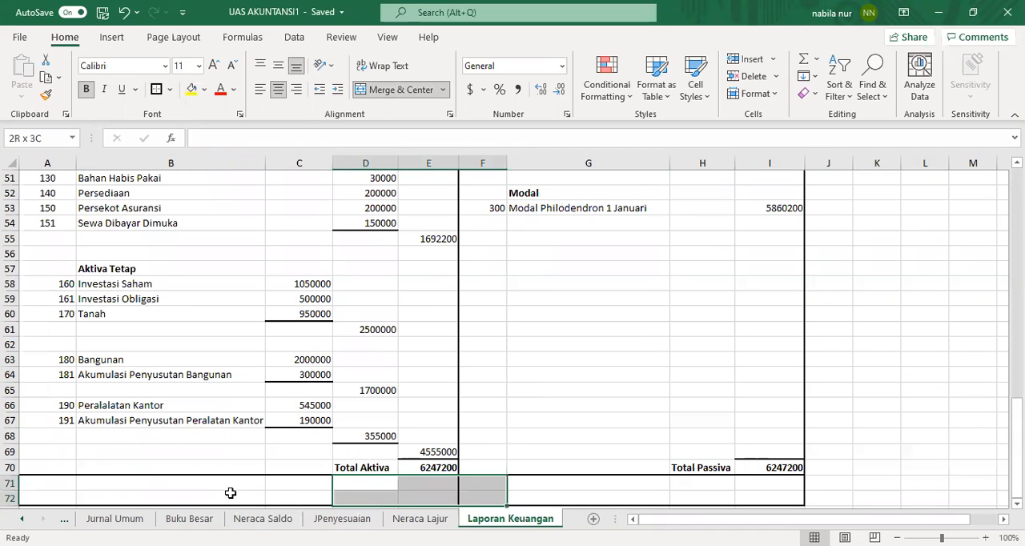
{"action": "left_click", "coordinate": [231, 493]}
{"action": "left_click", "coordinate": [762, 486], "text": "shift"}
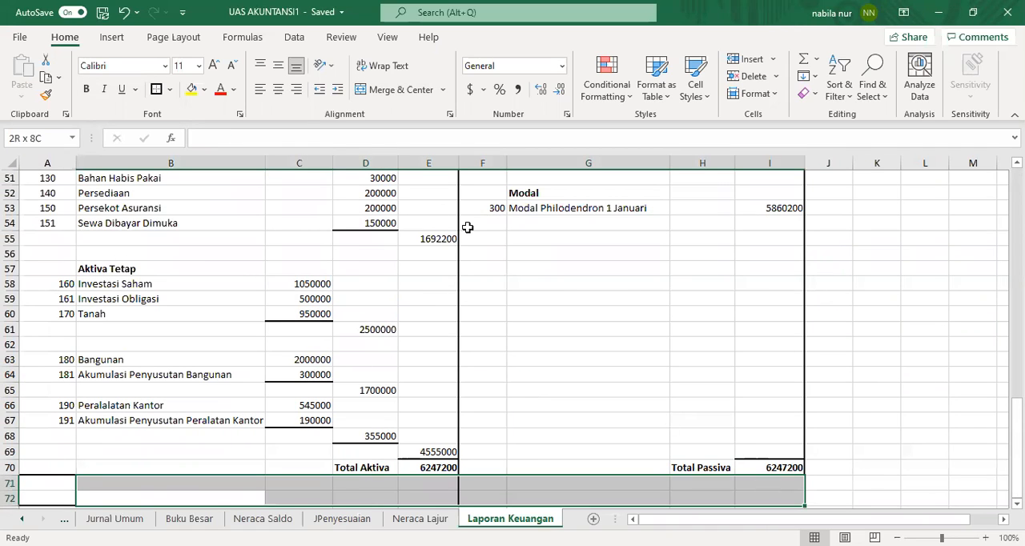
{"action": "left_click", "coordinate": [169, 90]}
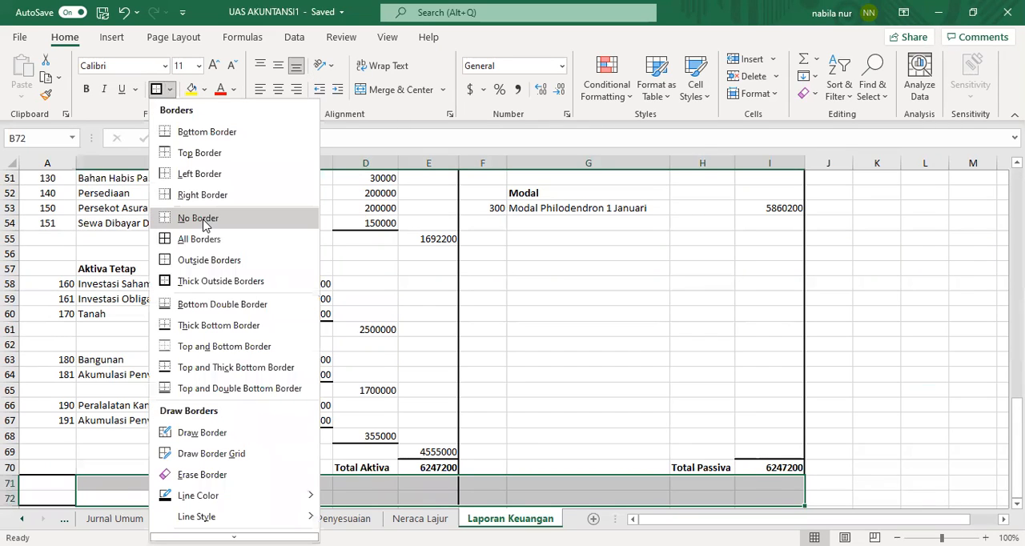
{"action": "left_click", "coordinate": [52, 480]}
{"action": "left_click_drag", "start_coordinate": [51, 482], "coordinate": [52, 492]}
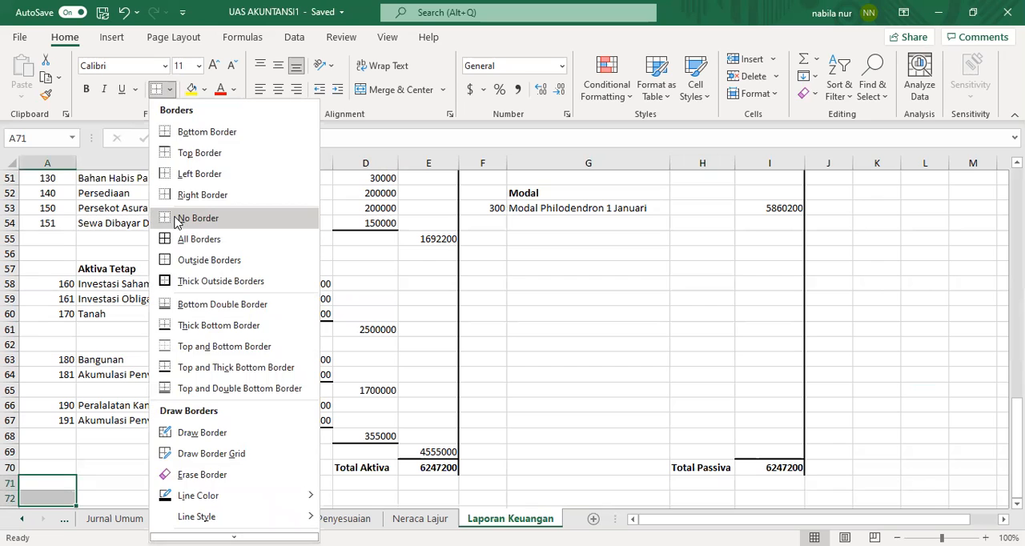
{"action": "left_click", "coordinate": [178, 219]}
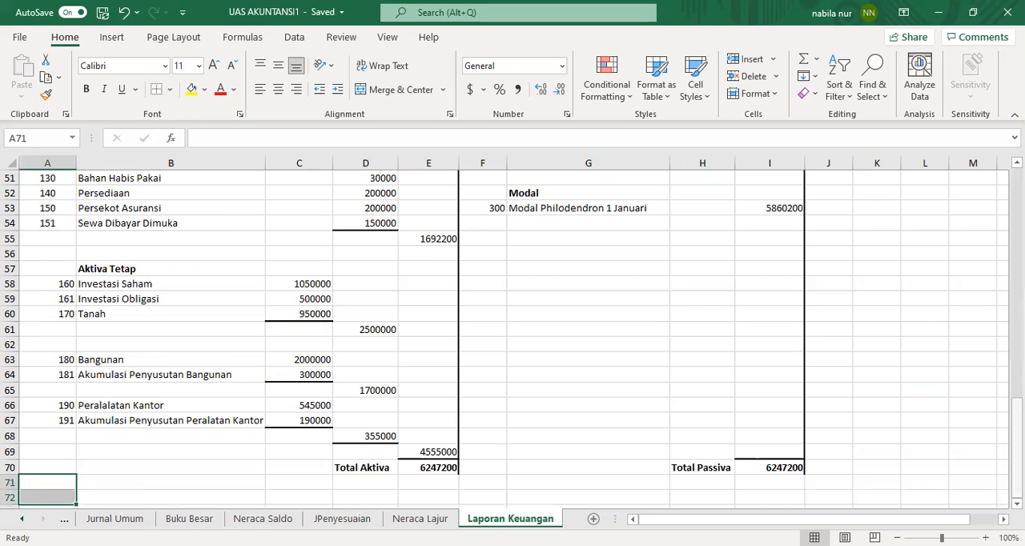
Step: Reapply the thick outside border around the balance sheet range A46:I70
{"action": "scroll", "coordinate": [794, 359], "scroll_direction": "up", "scroll_amount": 2}
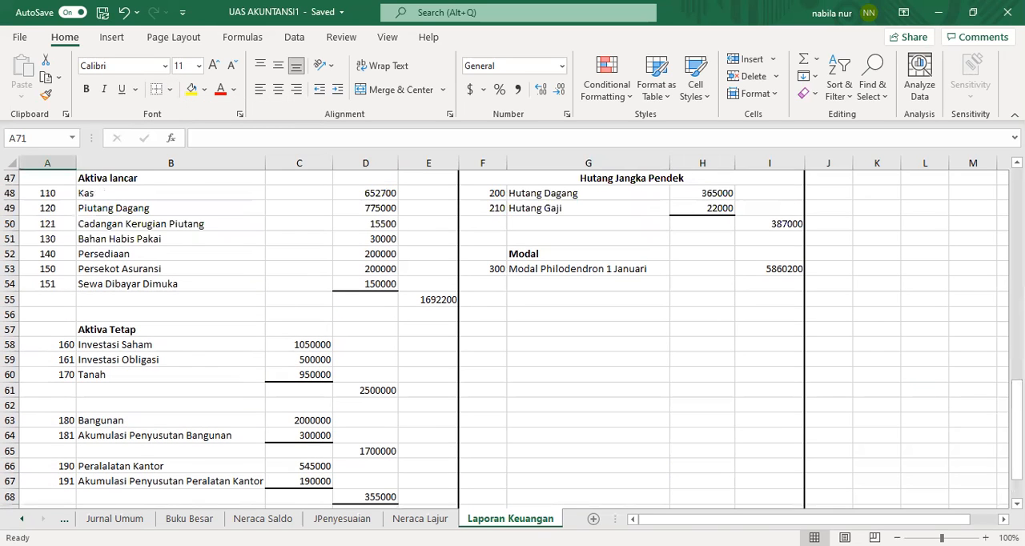
{"action": "scroll", "coordinate": [221, 264], "scroll_direction": "up", "scroll_amount": 2}
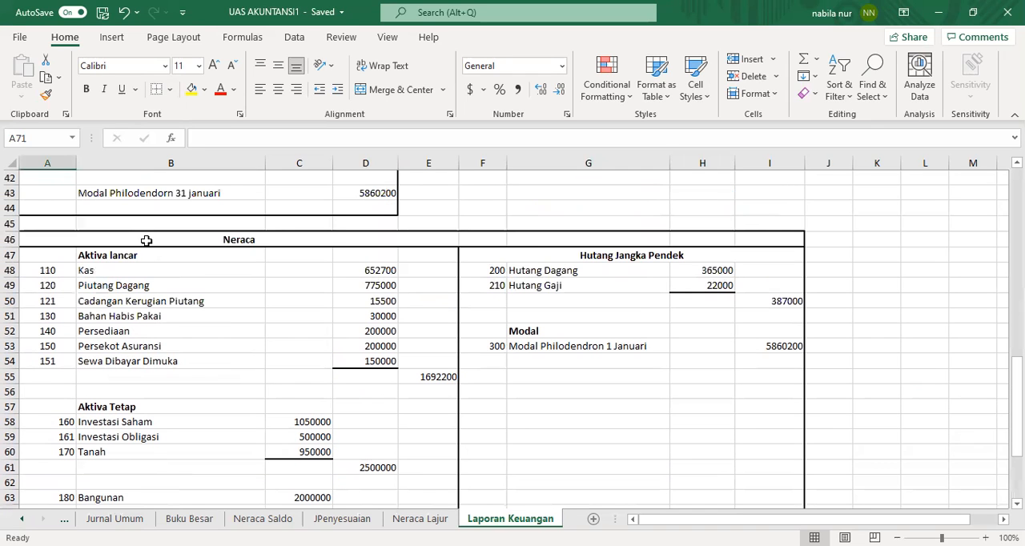
{"action": "left_click", "coordinate": [177, 240]}
{"action": "left_click_drag", "start_coordinate": [600, 395], "coordinate": [613, 492]}
{"action": "left_click_drag", "start_coordinate": [614, 453], "coordinate": [614, 453]}
{"action": "left_click", "coordinate": [172, 92]}
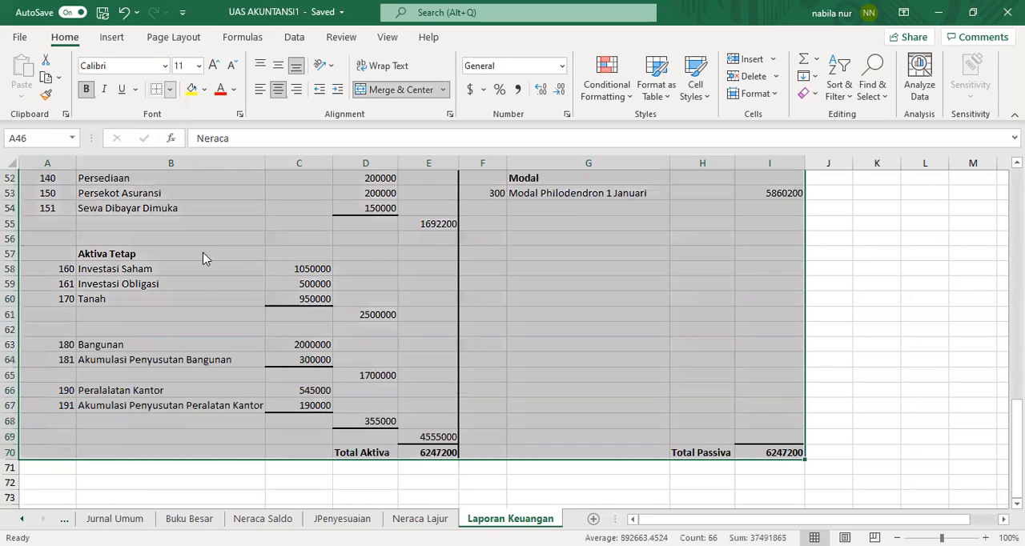
{"action": "scroll", "coordinate": [810, 385], "scroll_direction": "up", "scroll_amount": 6}
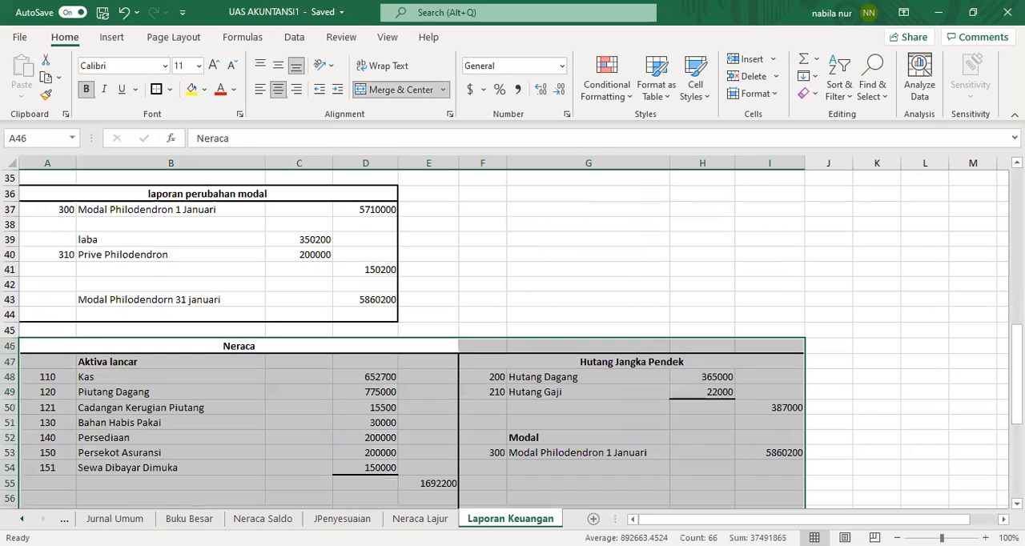
{"action": "left_click", "coordinate": [877, 390]}
{"action": "left_click_drag", "start_coordinate": [1016, 353], "coordinate": [1015, 234]}
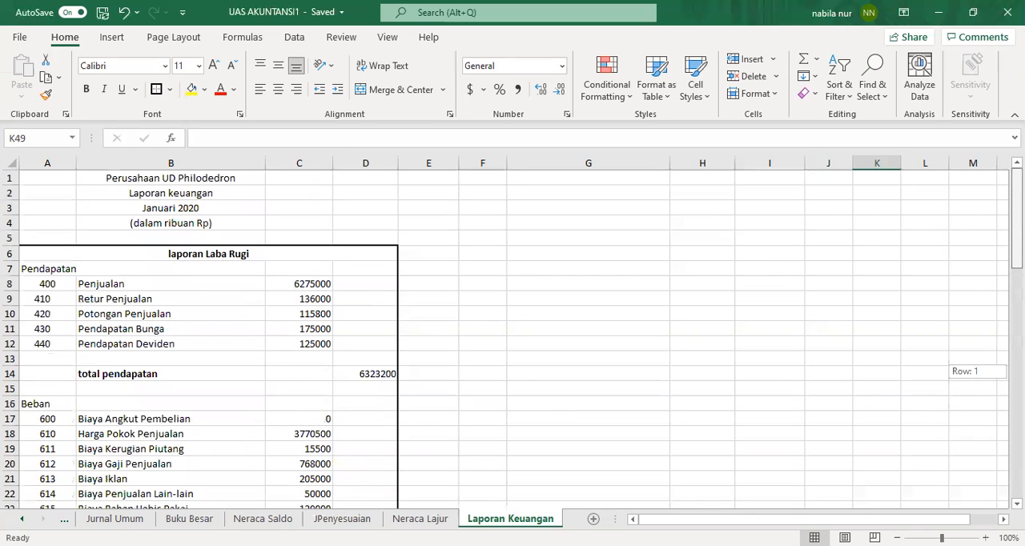